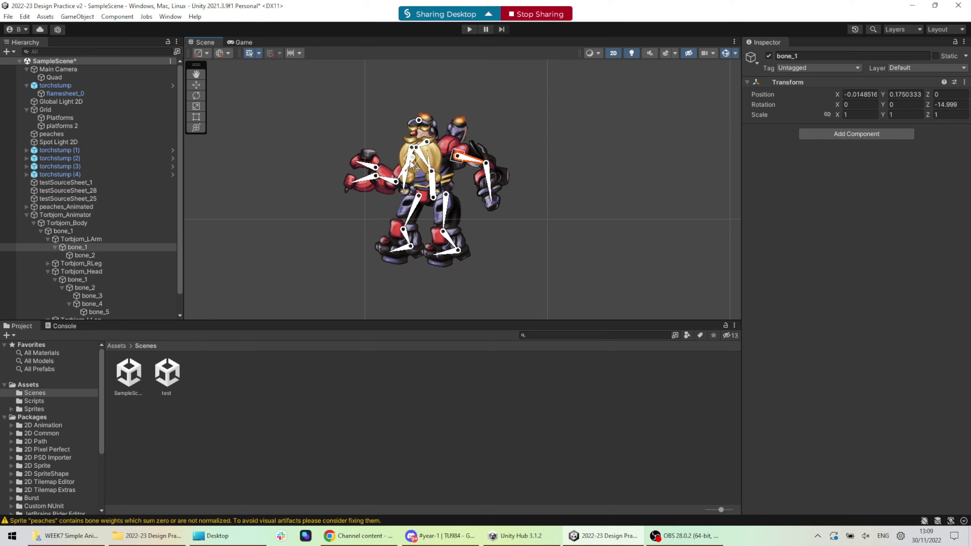
Rotate the bones of Torbjorn's right arm so the arm is raised out to the side of the body
left_click_drag(414, 168, 407, 165)
left_click(407, 168)
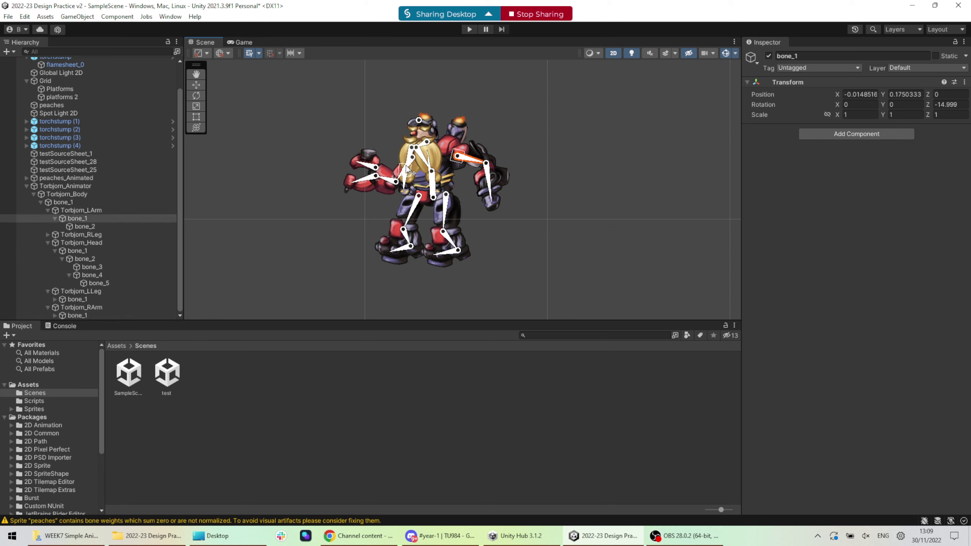
left_click(408, 169)
scroll(407, 165, "up", 5)
left_click(408, 158)
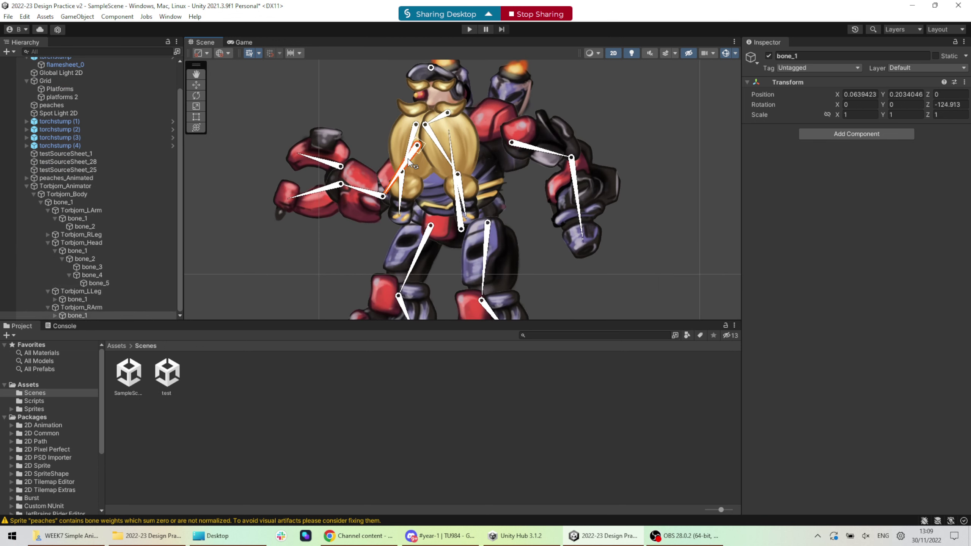
left_click_drag(407, 161, 333, 138)
scroll(343, 135, "down", 3)
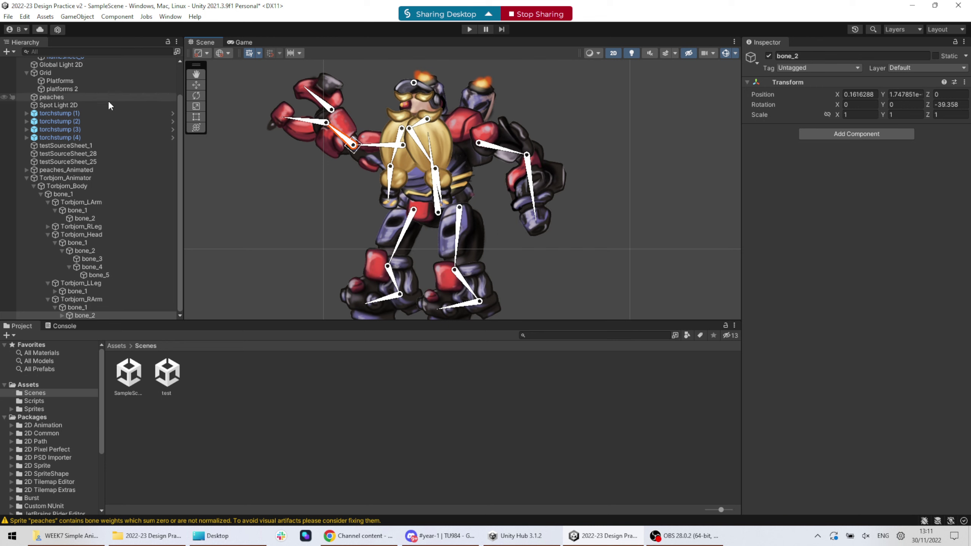
Create an empty child object under Torbjorn_Body, keeping its default name, and collapse the body's bone_1 hierarchy
left_click(96, 186)
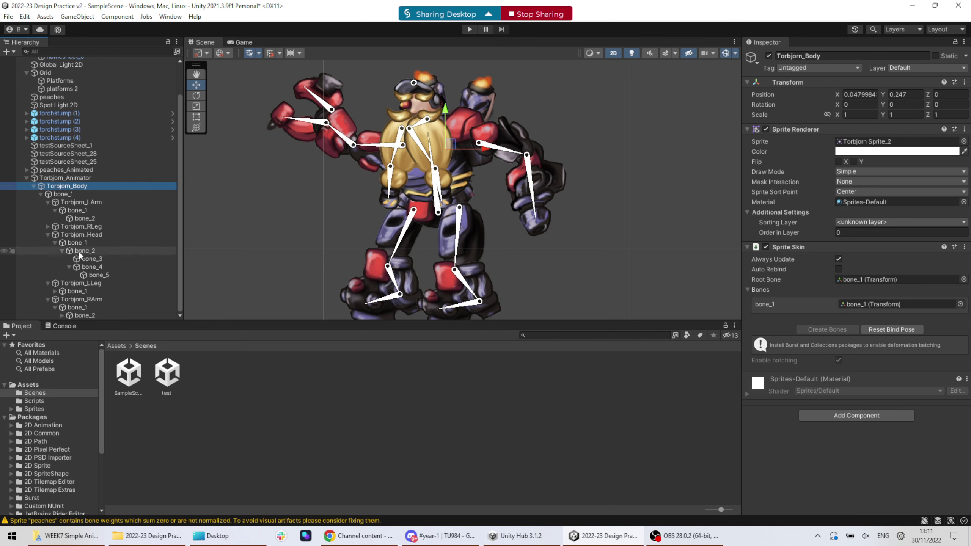
left_click(80, 179)
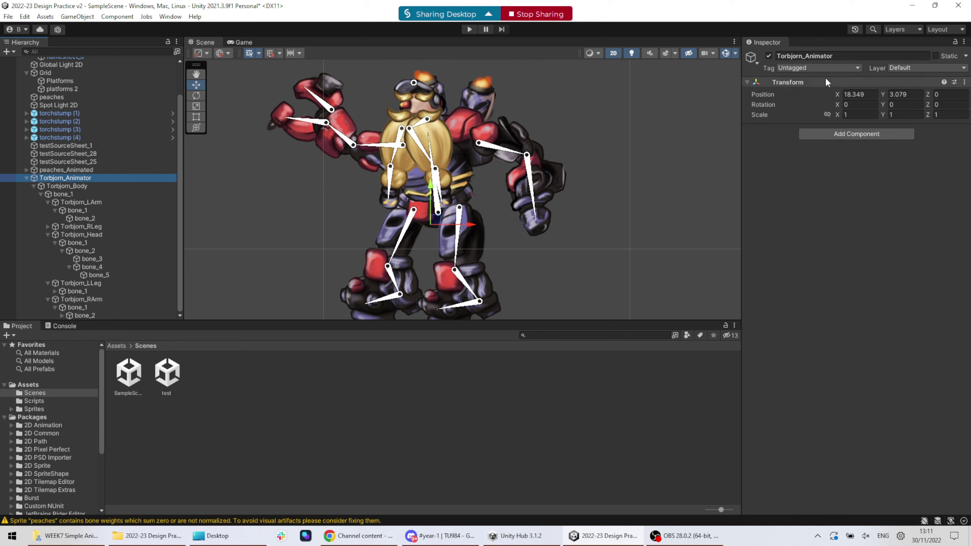
left_click(72, 188)
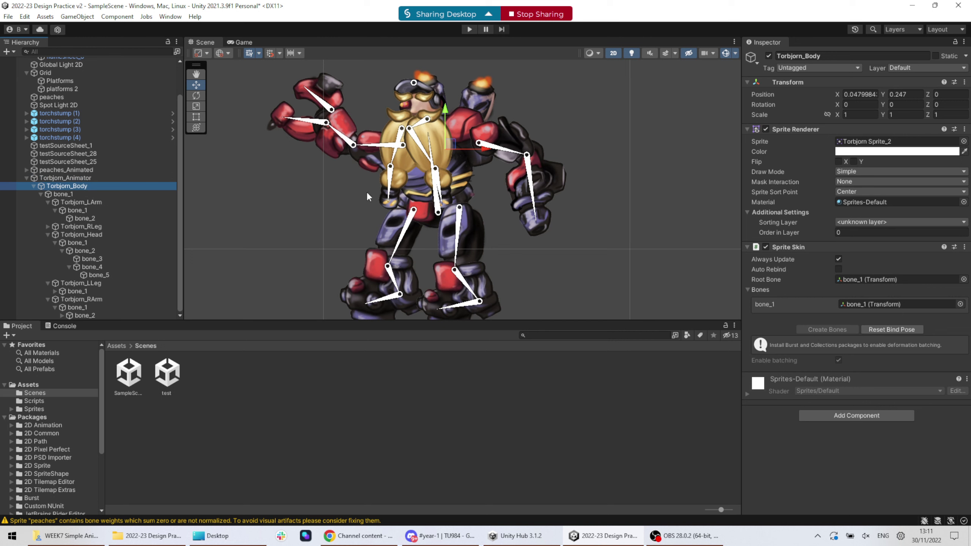
right_click(57, 187)
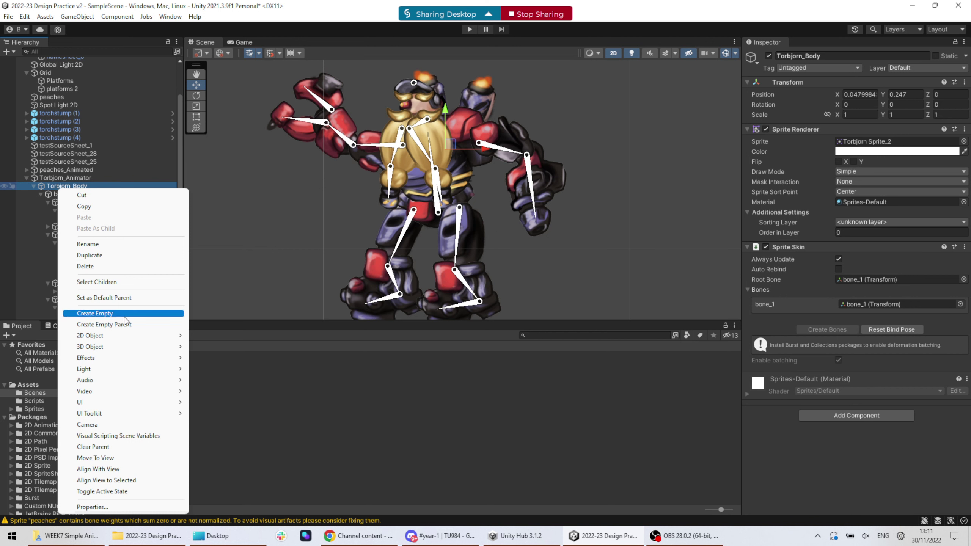
left_click(125, 317)
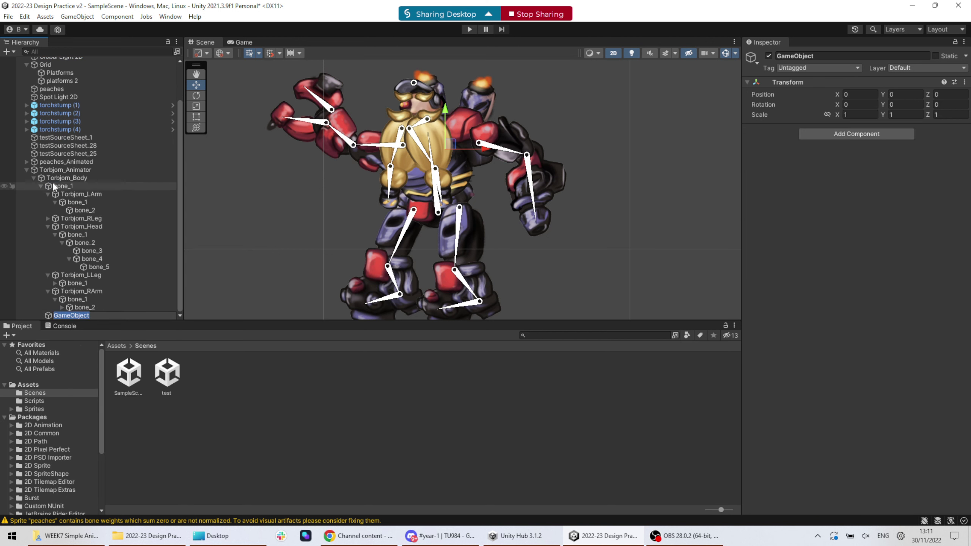
key("Return")
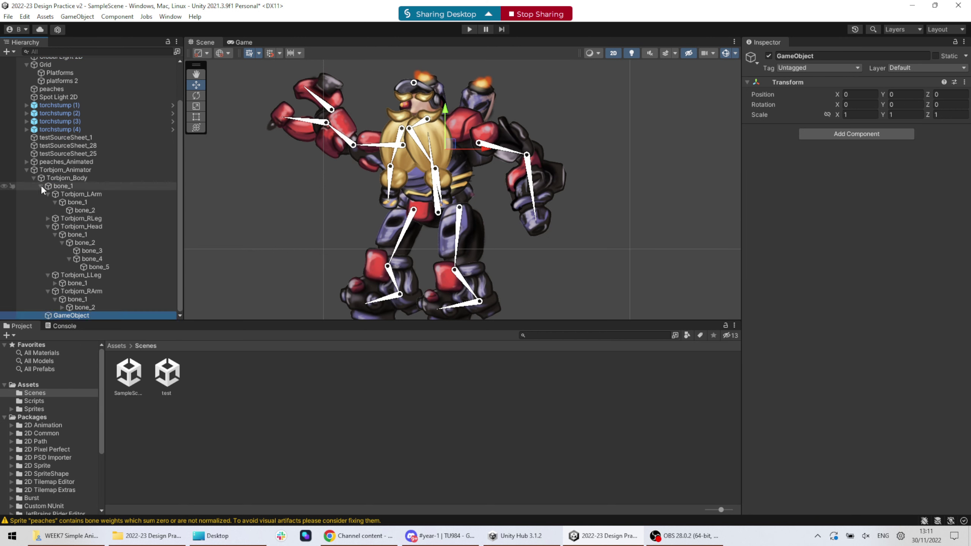
left_click(41, 186)
left_click(73, 223)
right_click(74, 222)
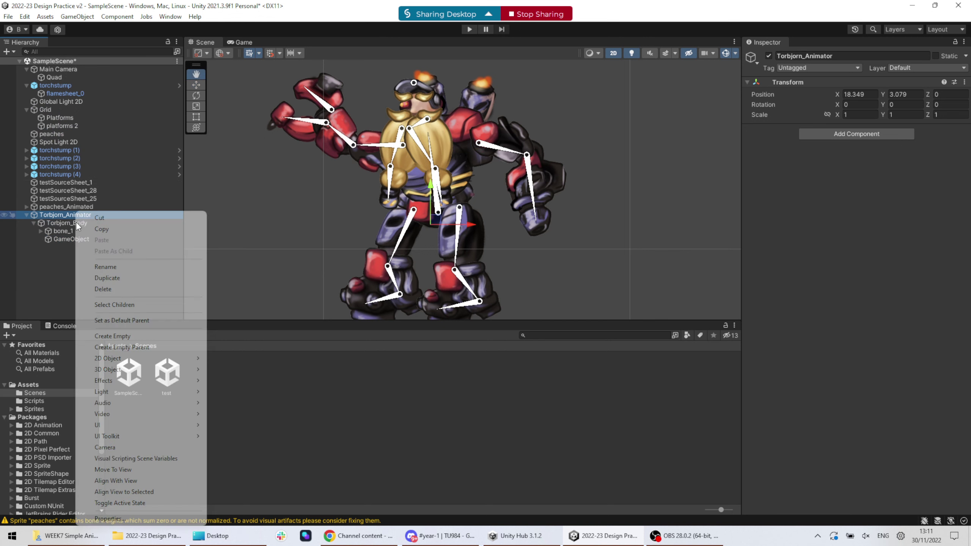
left_click(65, 224)
right_click(65, 225)
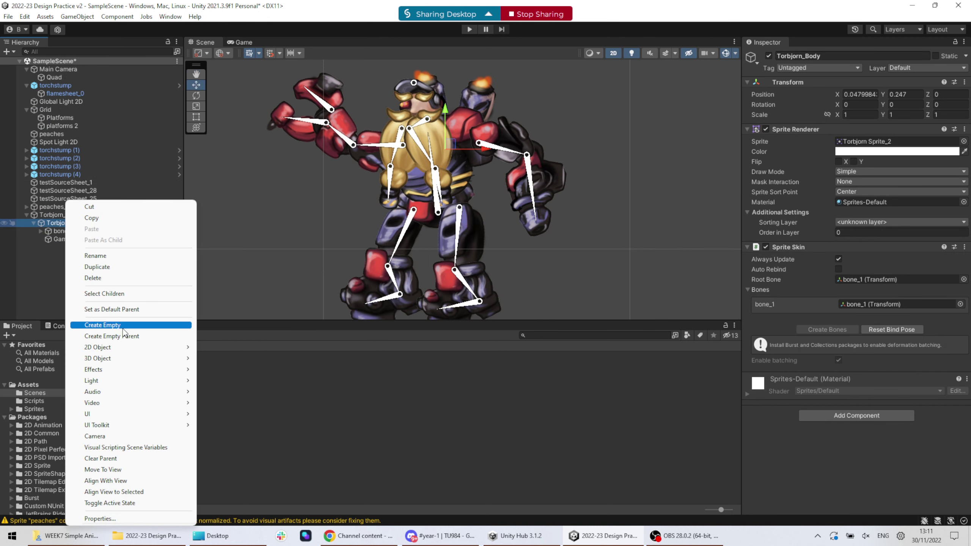
left_click(54, 270)
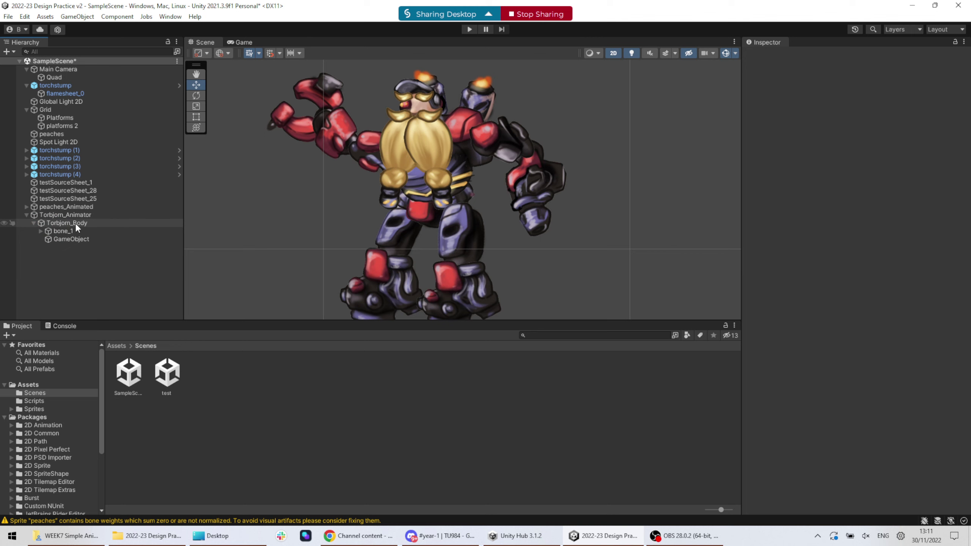
Rename the new empty object LArm IK Manager and move it to the tip of the left forearm bone, about X 0.295, Y -0.236
left_click(65, 239)
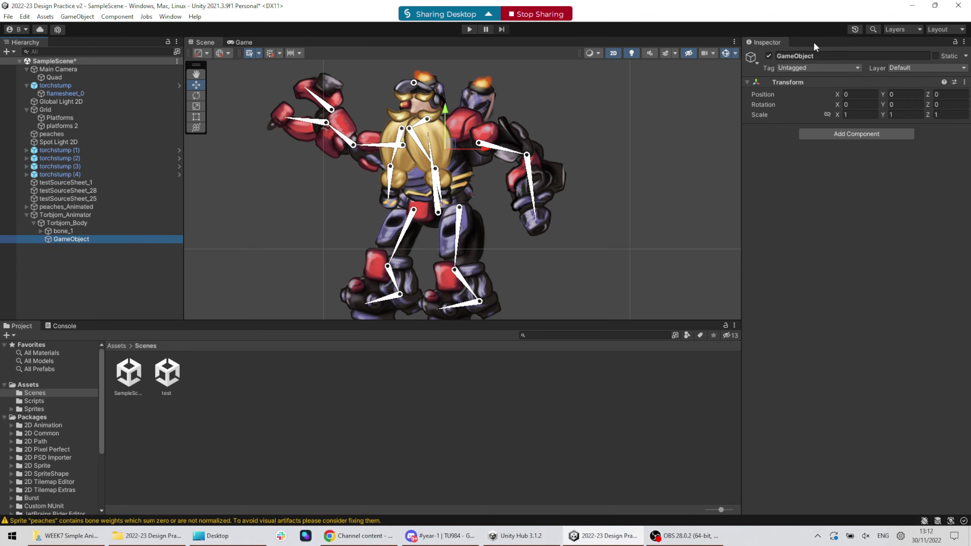
left_click(825, 55)
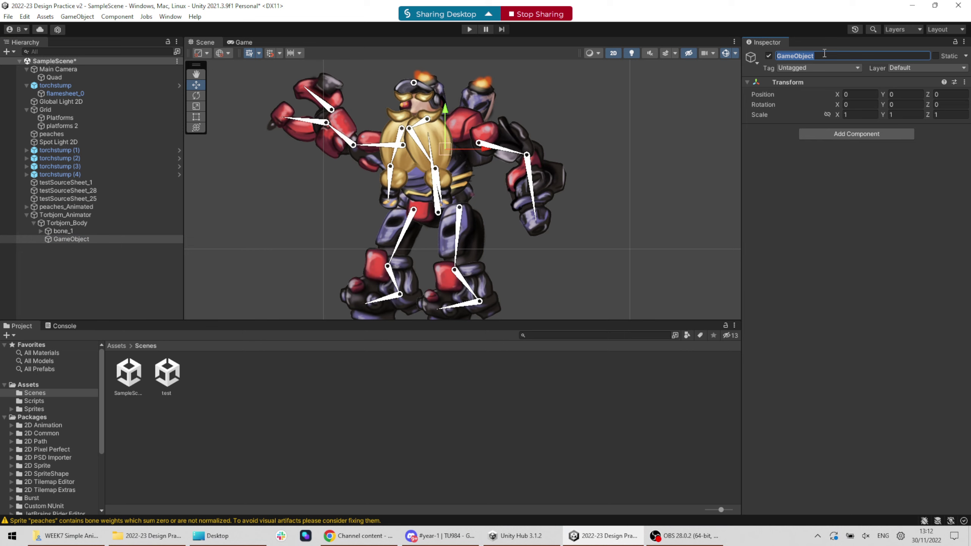
type("LArm IK Manager")
key("Return")
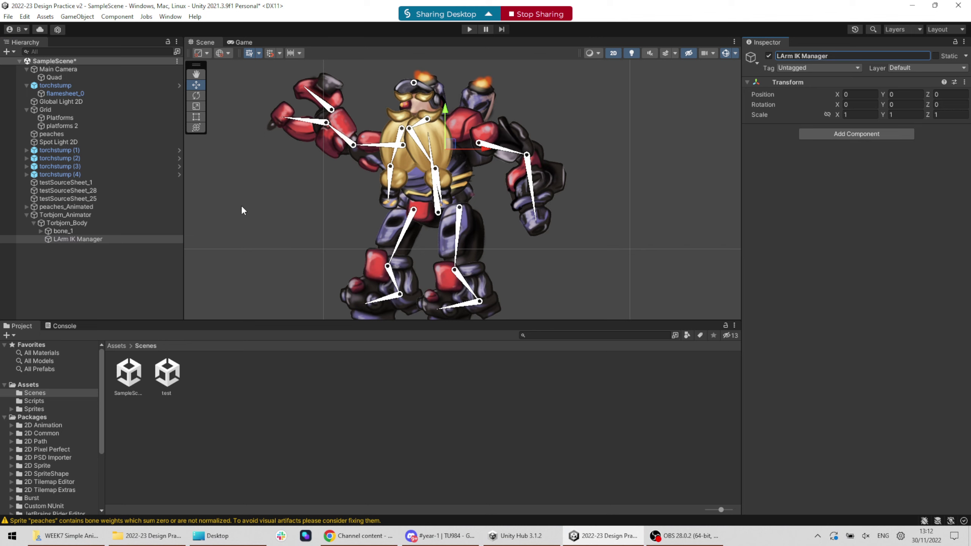
left_click_drag(480, 145, 546, 217)
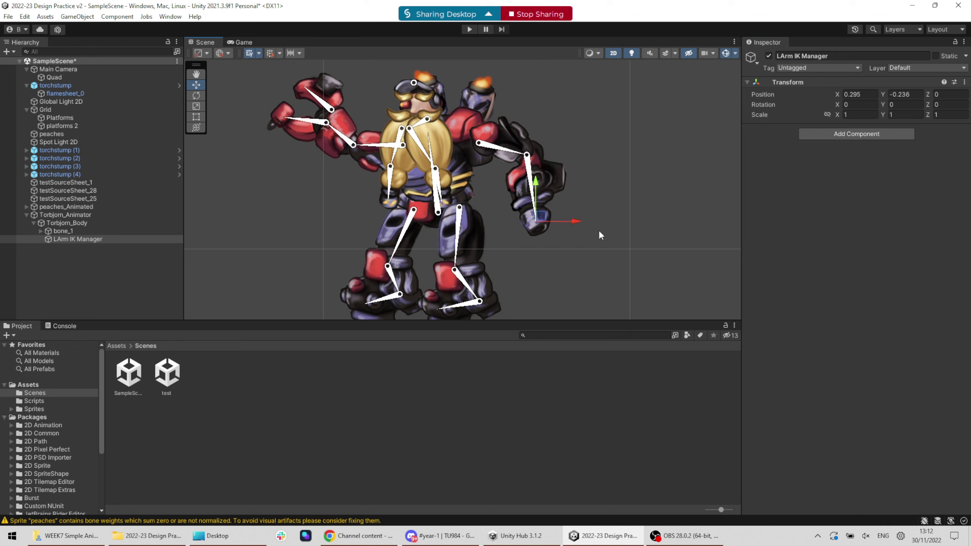
Add an IK Manager 2D component to the LArm IK Manager object
left_click(857, 135)
type("ik")
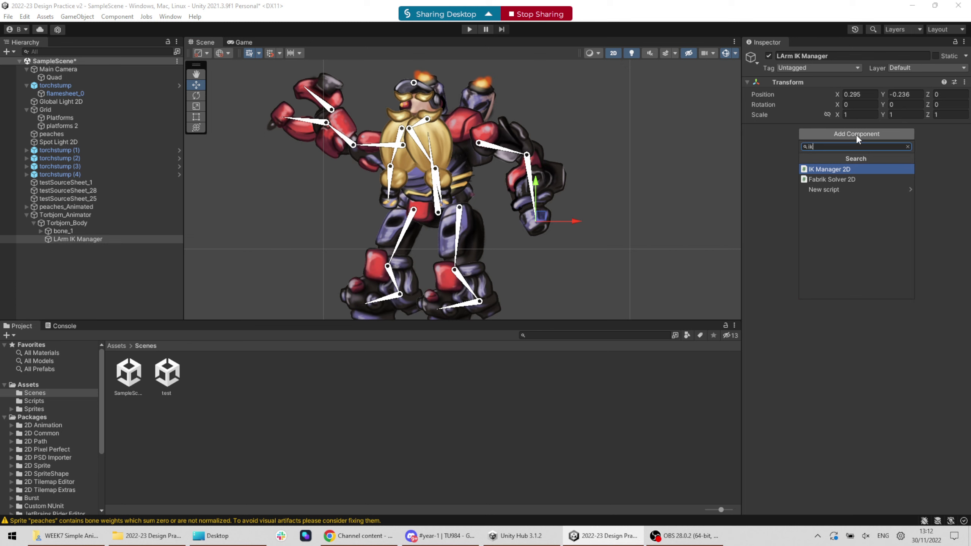
key("Return")
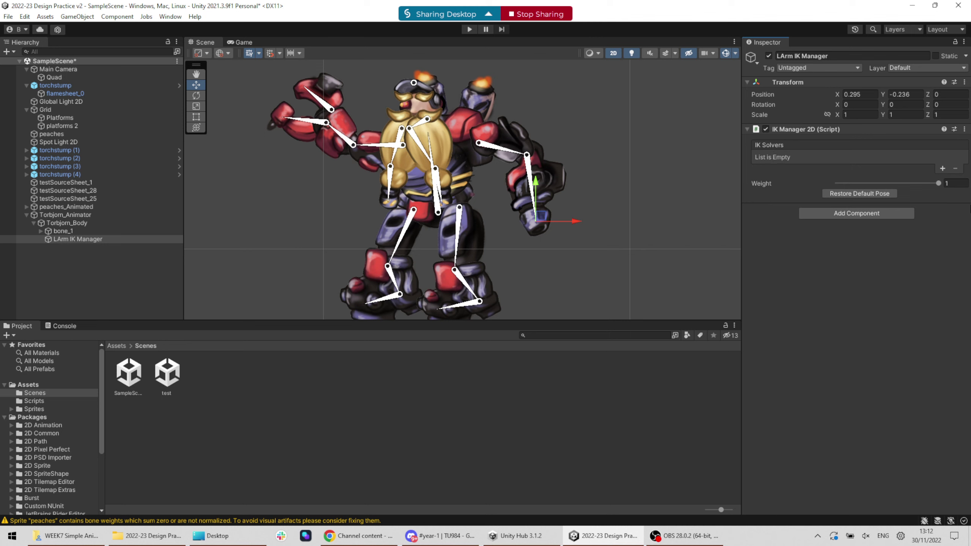
Add a Chain (CCD) solver to the IK manager and rename the solver object LArm CCDSolver2D
left_click(941, 169)
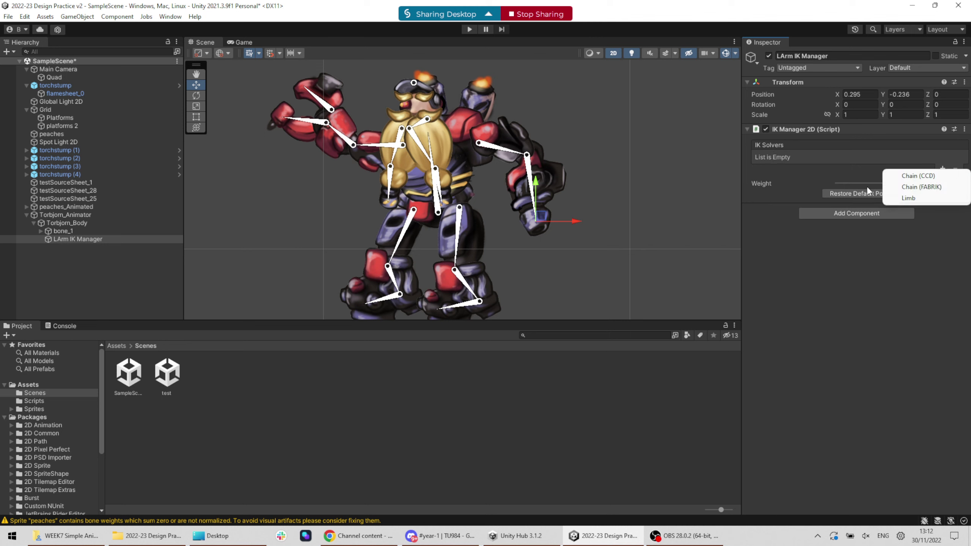
left_click(938, 178)
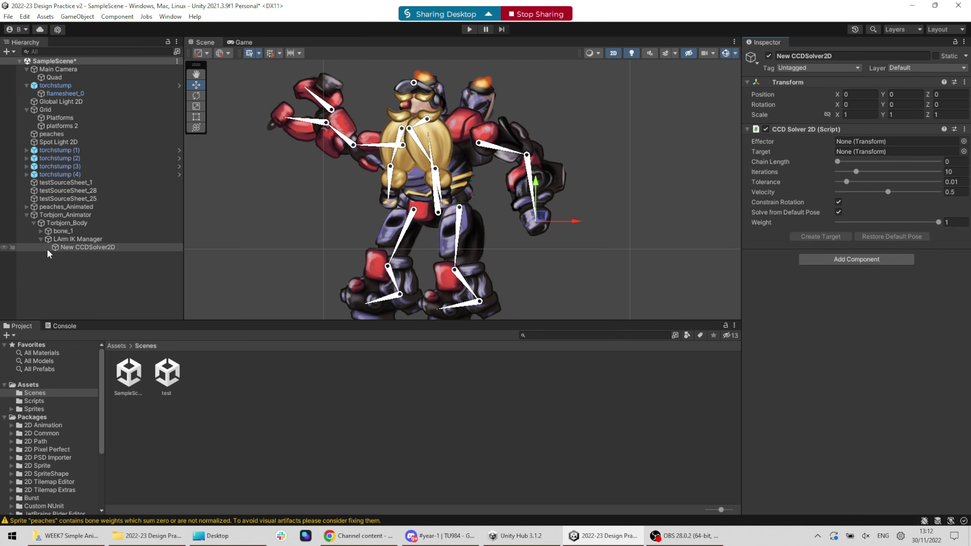
left_click(793, 56)
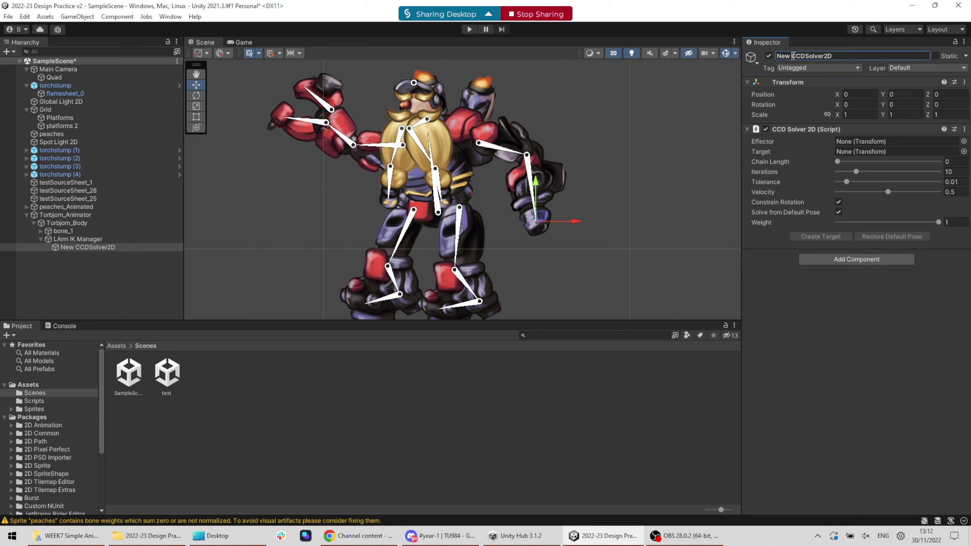
type("LArm")
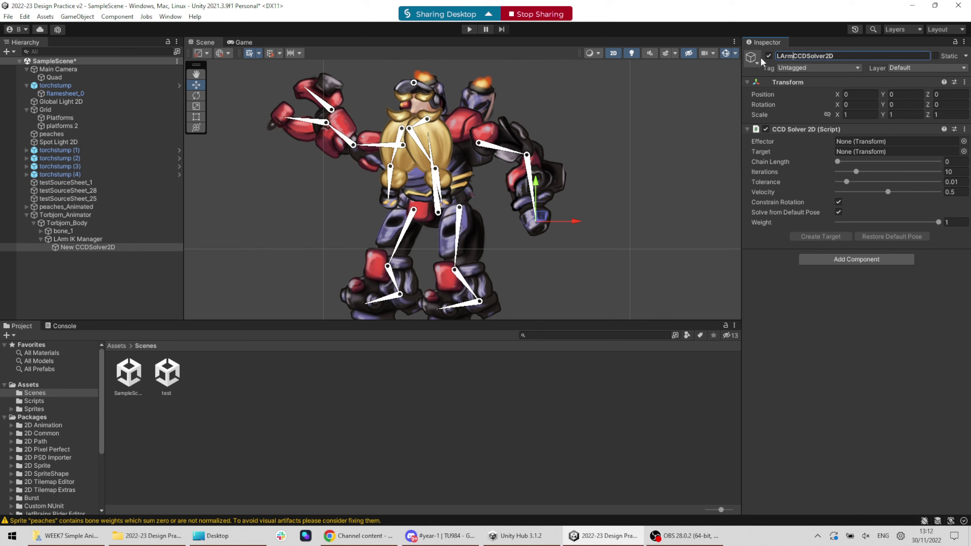
key("Return")
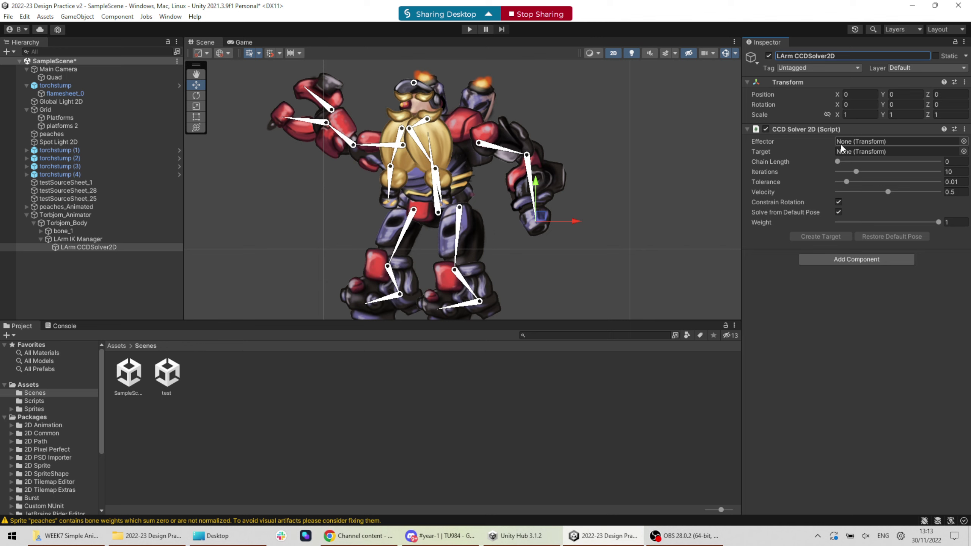
Nudge LArm IK Manager down slightly at the left hand, to about Y -0.238
left_click(65, 237)
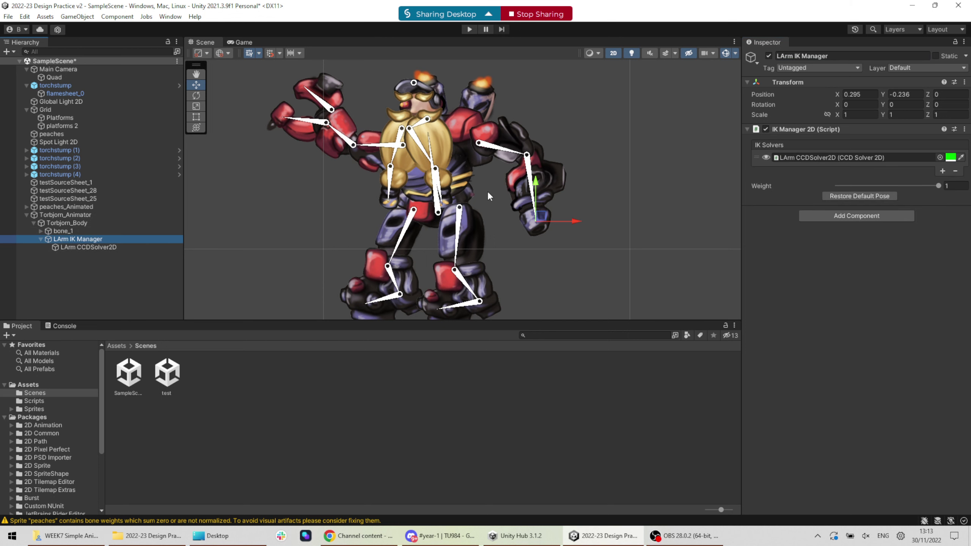
left_click_drag(544, 216, 542, 221)
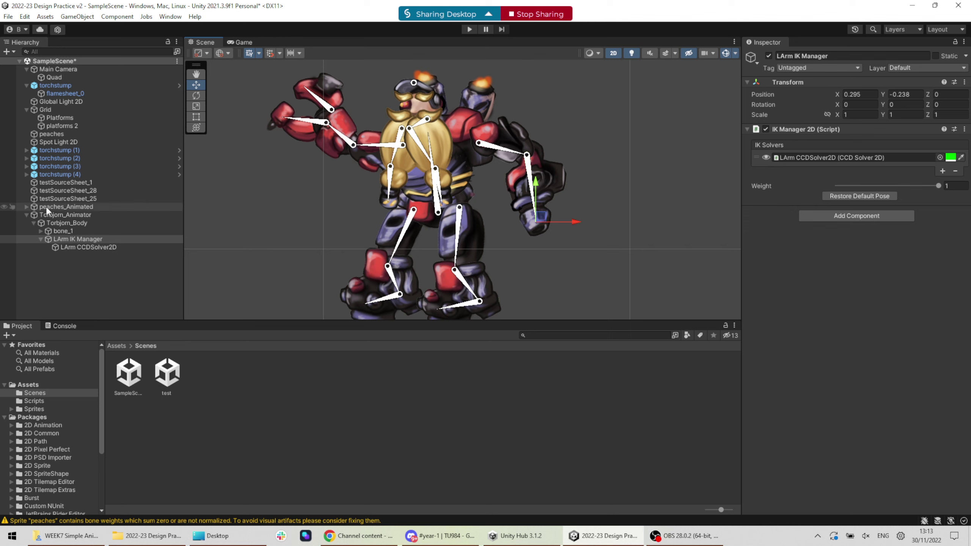
Expand the body's bones and create an empty child object under bone_2 of Torbjorn_LArm
left_click(40, 231)
scroll(96, 266, "down", 3)
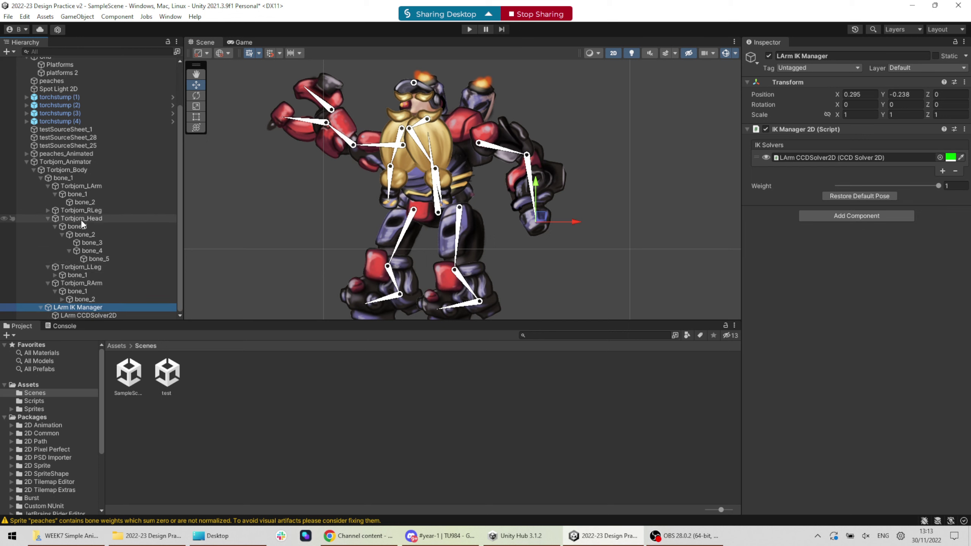
left_click(82, 202)
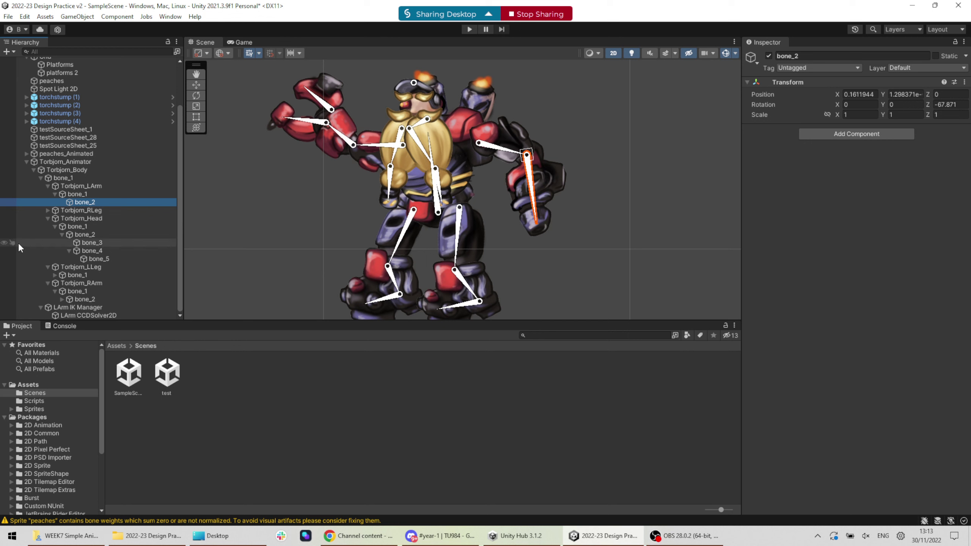
right_click(89, 201)
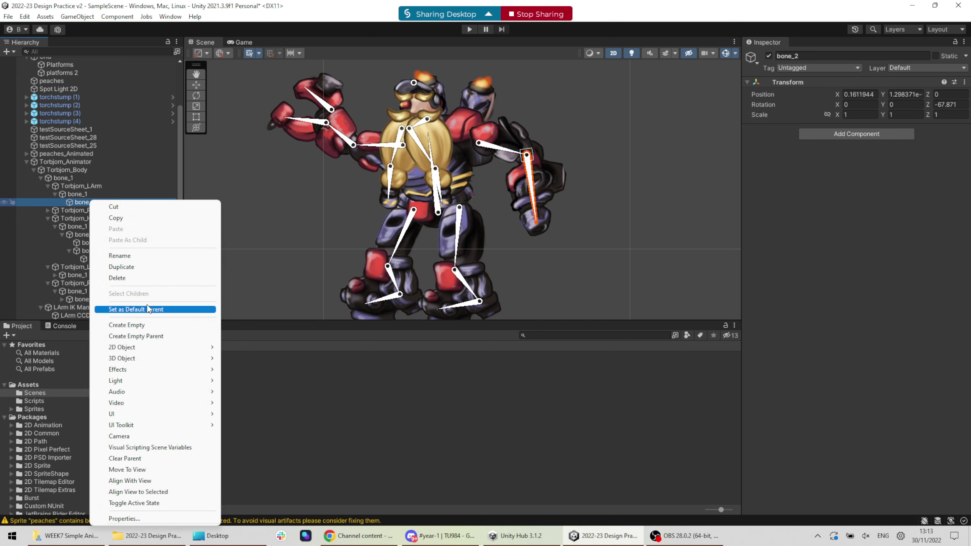
left_click(158, 325)
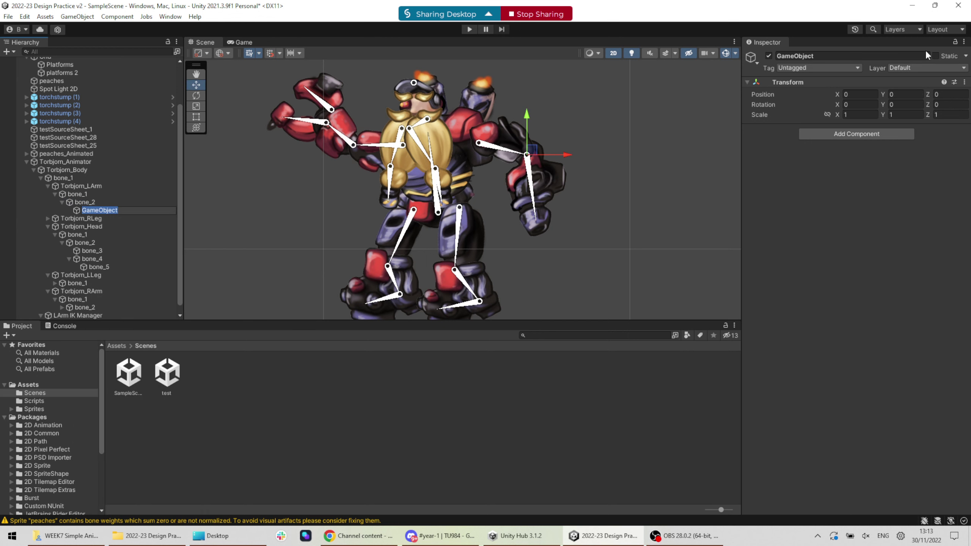
Rename the new child object LArm Target and move it to the tip of the left forearm bone, about X 0.226, Y -0.002
left_click(839, 56)
type("L")
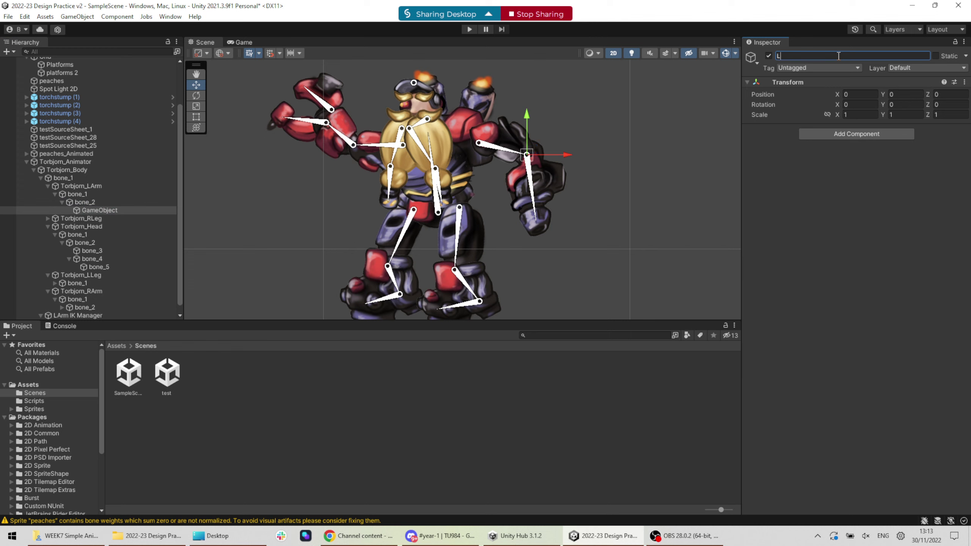
type("Arm Target")
key("Return")
left_click_drag(539, 153, 547, 220)
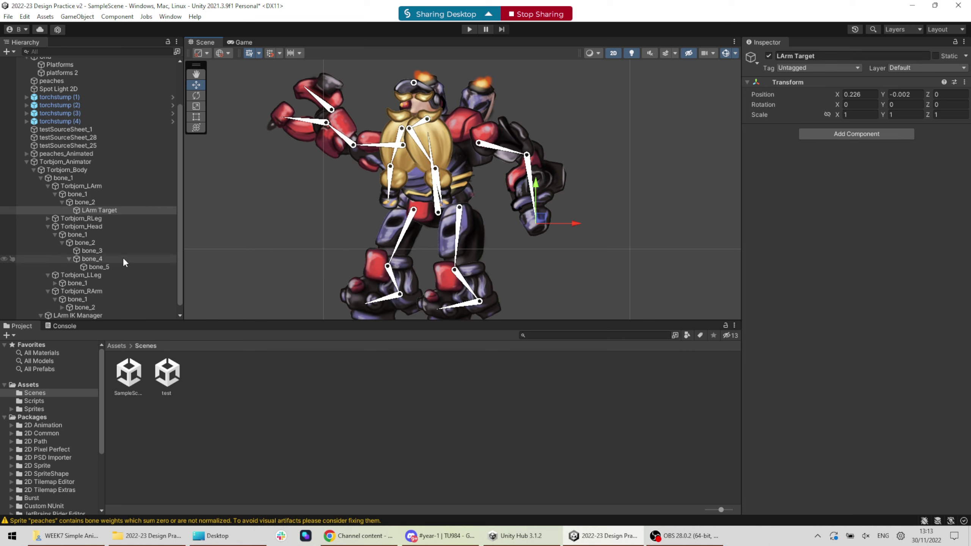
Assign the LArm Target object as the effector of LArm CCDSolver2D
scroll(50, 186, "down", 1)
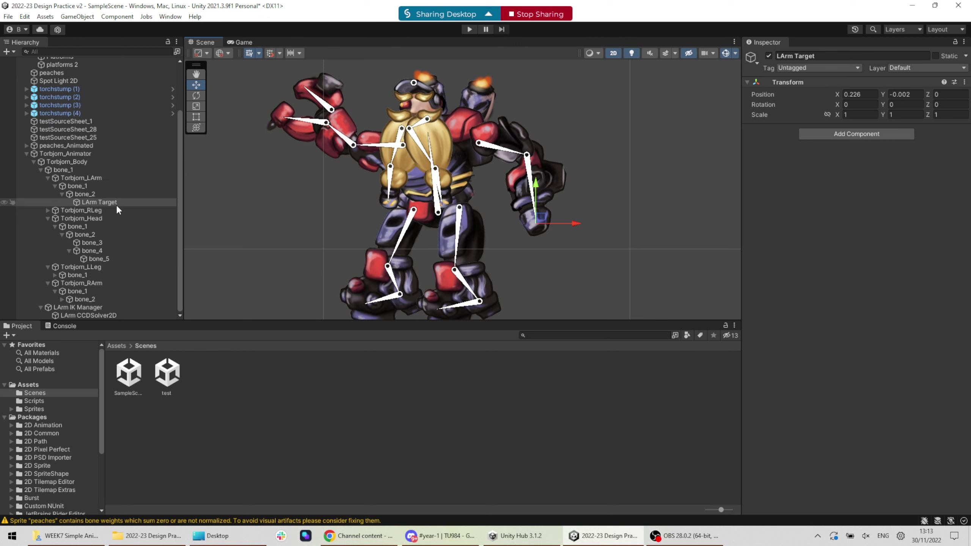
left_click(90, 313)
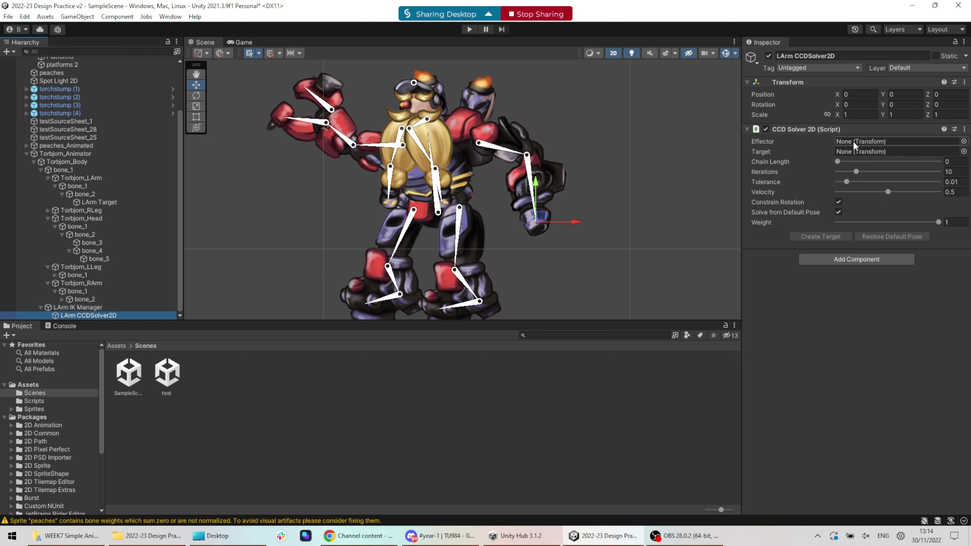
left_click_drag(94, 202, 872, 141)
Rename the LArm Target object under the left arm's bone_2 as LArm Effector
left_click(100, 201)
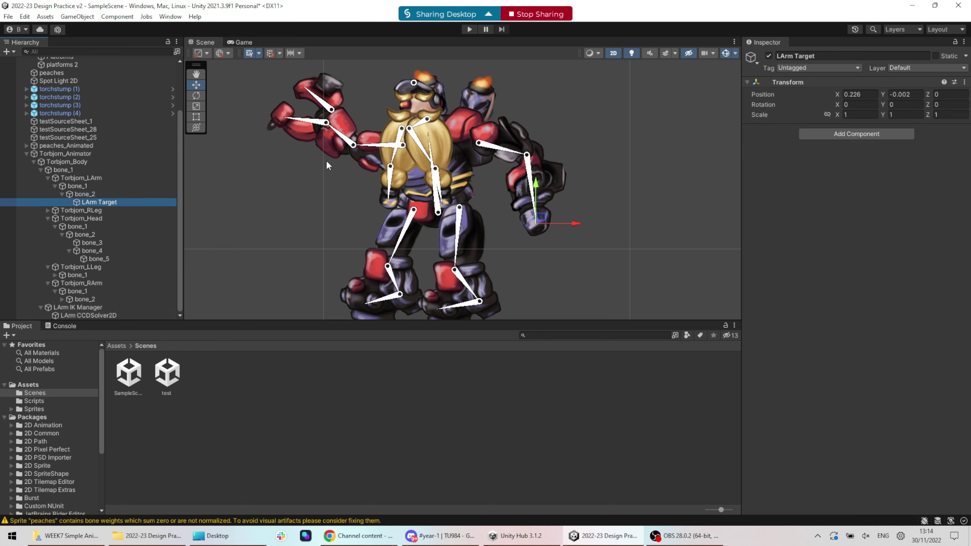
left_click(859, 57)
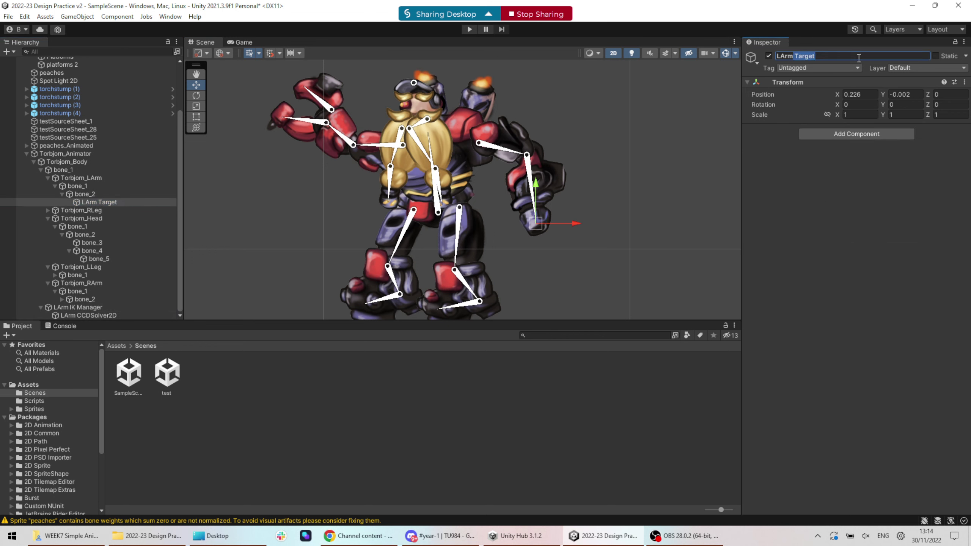
key("BackSpace")
key("BackSpace")
key("BackSpace")
key("BackSpace")
key("BackSpace")
key("BackSpace")
type("Effector#")
key("Return")
Set LArm CCDSolver2D's chain length to 3 and create its target
left_click(111, 315)
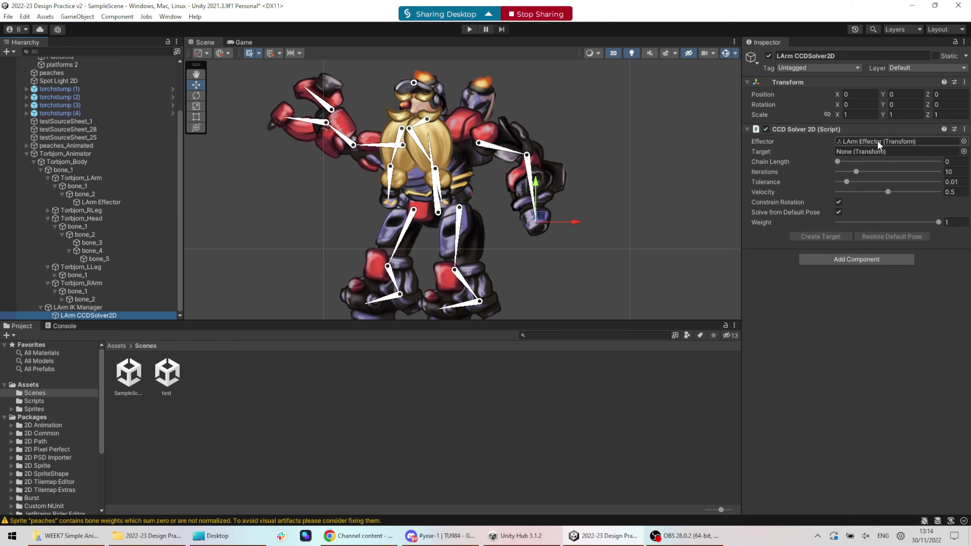
mouse_move(837, 162)
left_mouse_down()
mouse_move(882, 166)
mouse_move(834, 160)
mouse_move(851, 155)
left_mouse_up()
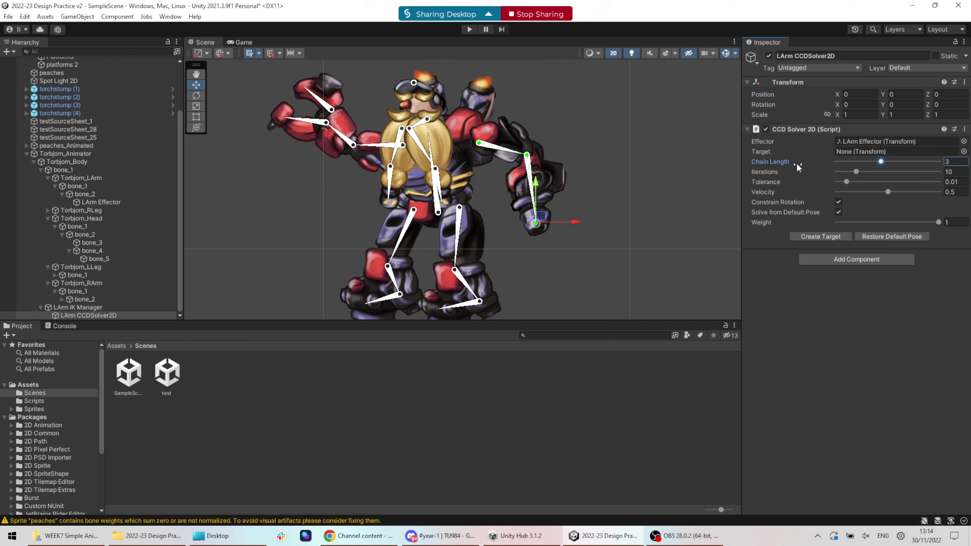
left_click(825, 236)
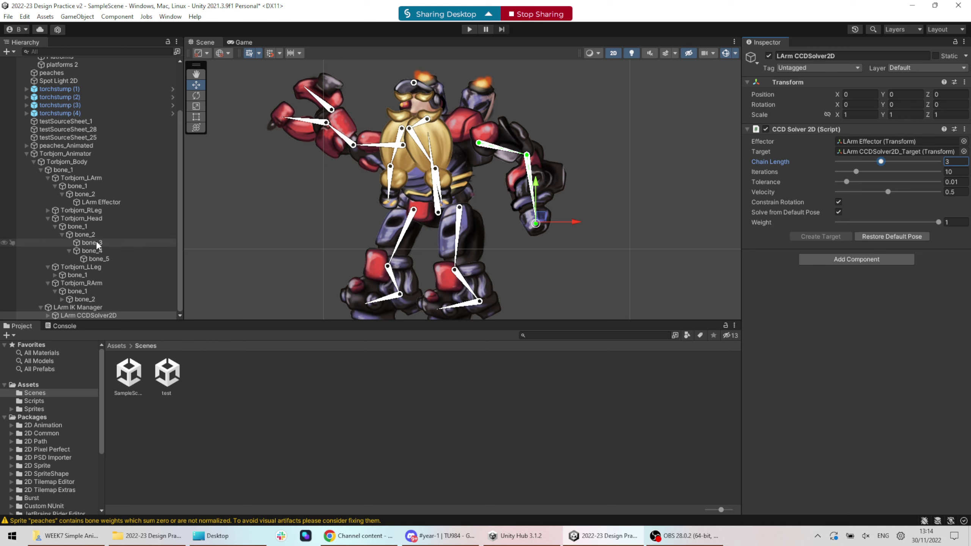
left_click(48, 314)
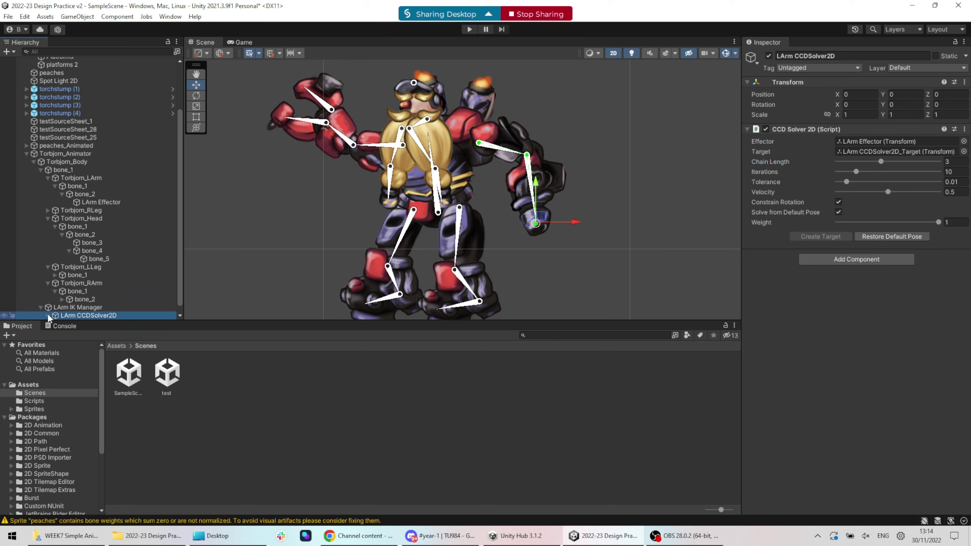
Test the left arm's IK by moving LArm IK Manager to the chest and back out to about X 0.326, Y -0.202
left_click(77, 308)
left_click_drag(542, 219, 450, 187)
left_click(84, 307)
scroll(459, 206, "down", 4)
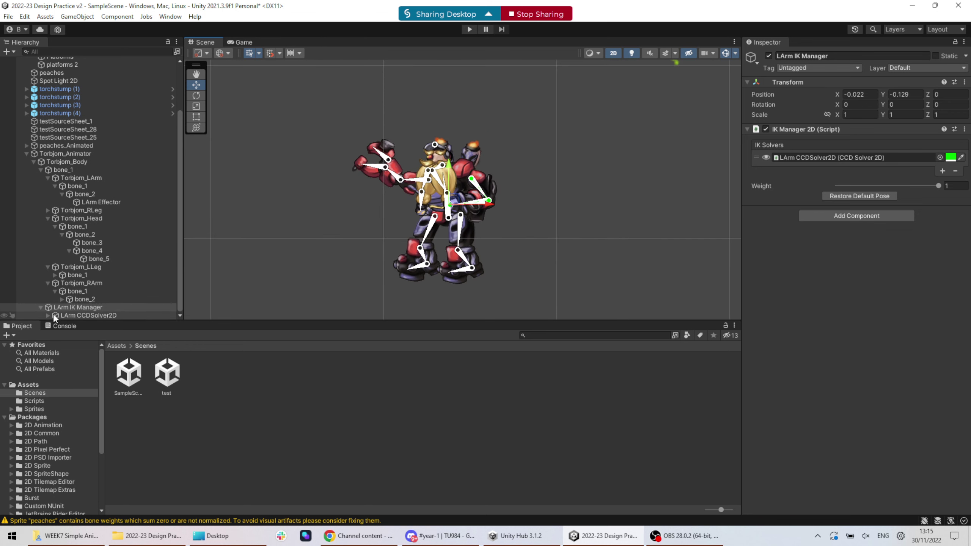
left_click_drag(460, 203, 512, 221)
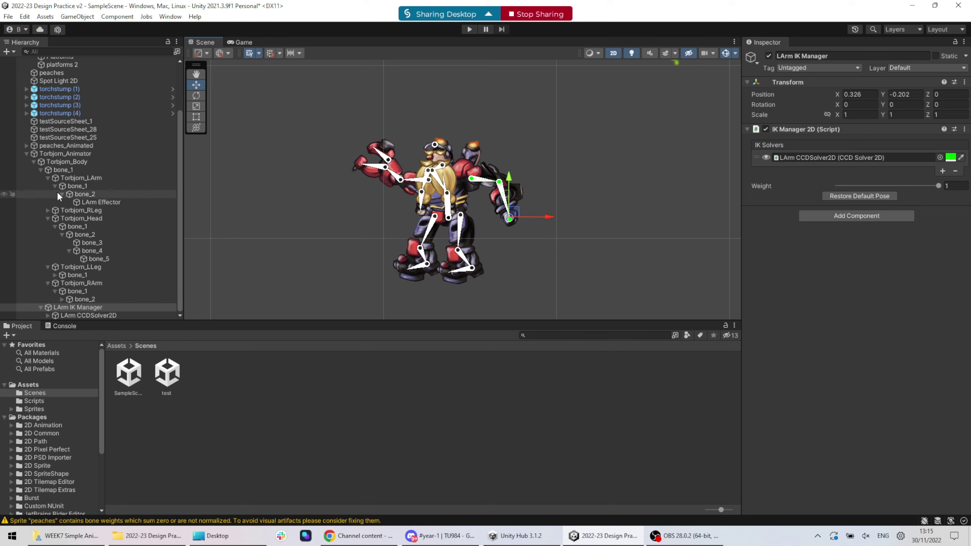
Create an empty child object under Torbjorn_Body and name it RArm IK Manager
left_click(72, 162)
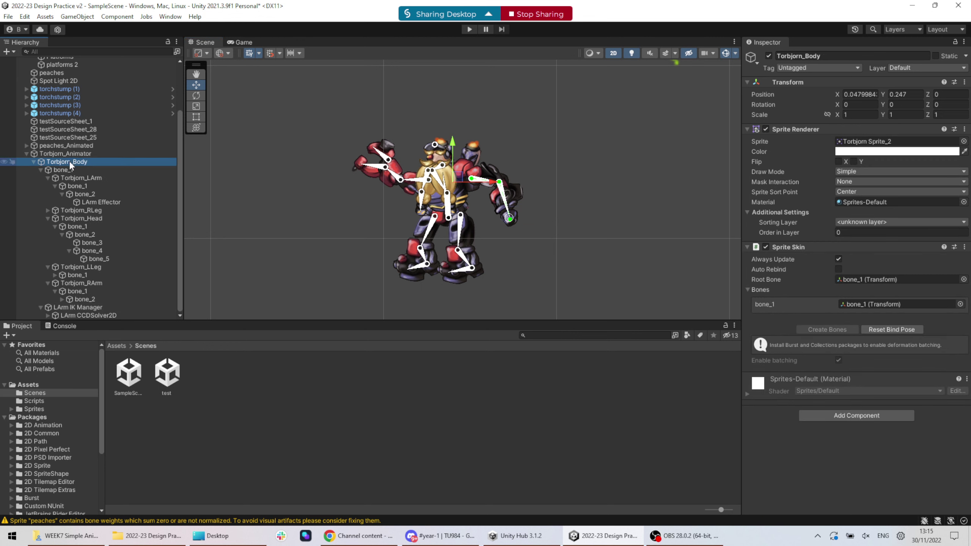
right_click(69, 162)
left_click(114, 286)
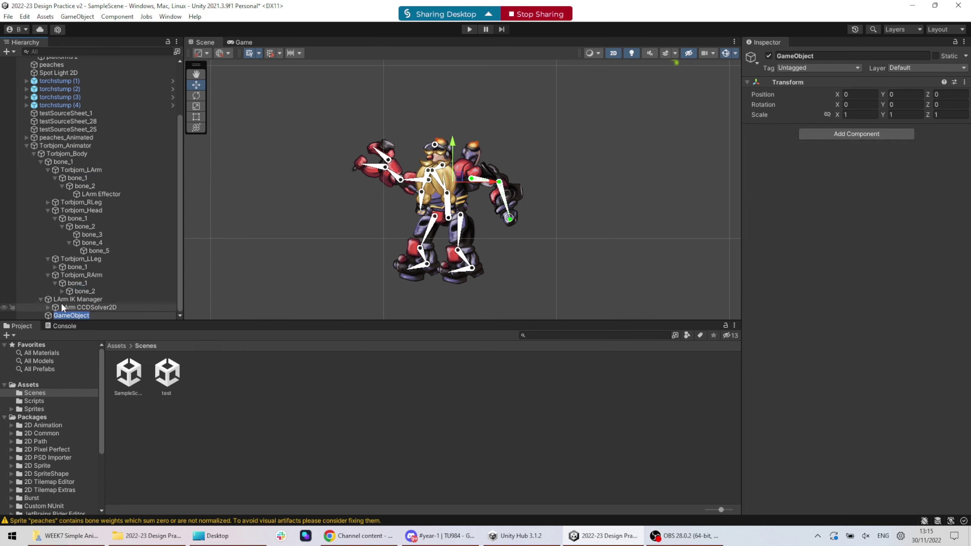
left_click(825, 55)
type("RA")
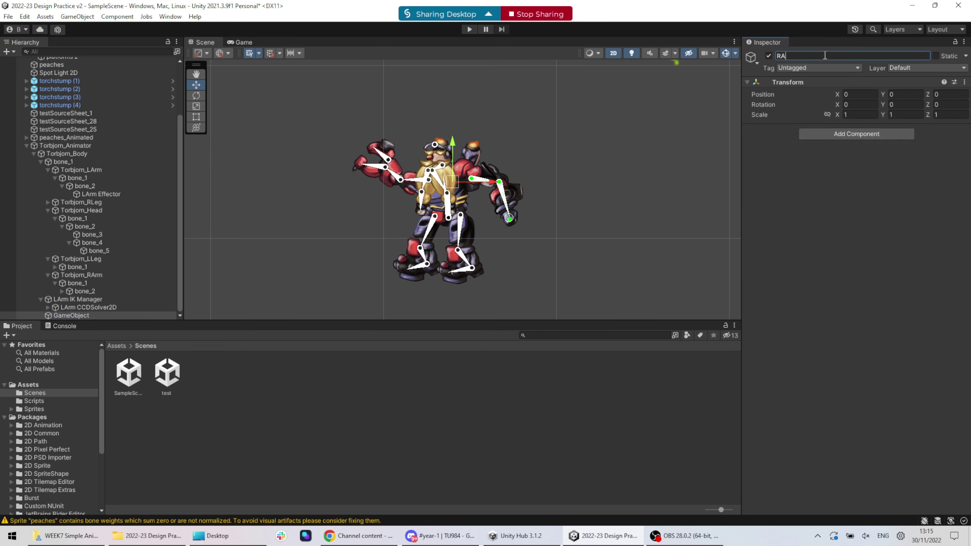
type("rm IK Manager")
key("Return")
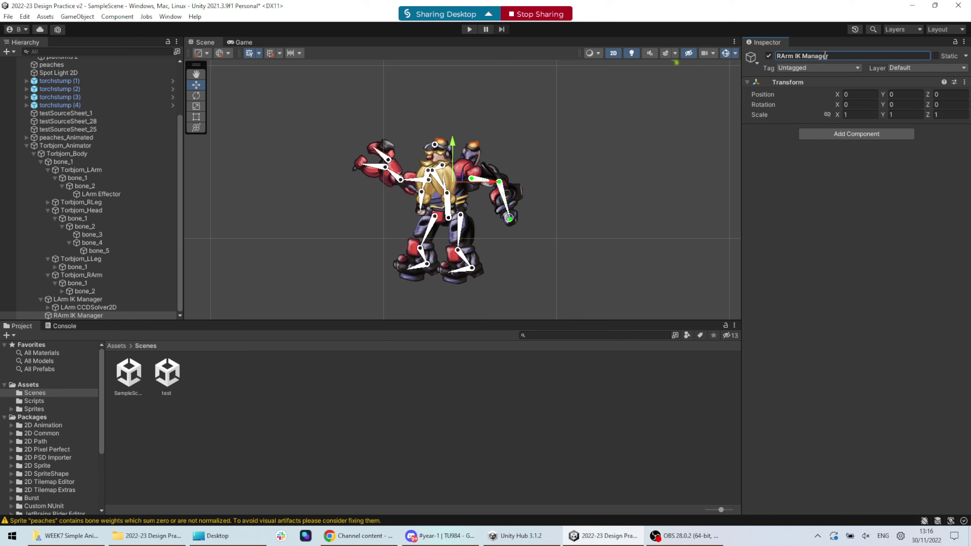
Add an IK Manager 2D component to RArm IK Manager
left_click(853, 135)
type("ik")
key("Return")
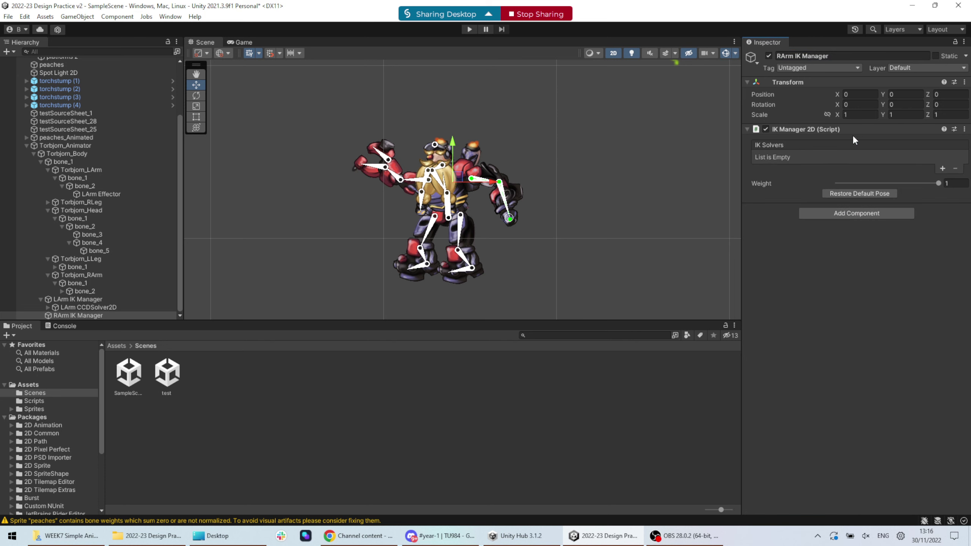
Add a CCD solver to RArm IK Manager and rename it RArm CCDSolver2D
left_click(942, 169)
left_click(929, 175)
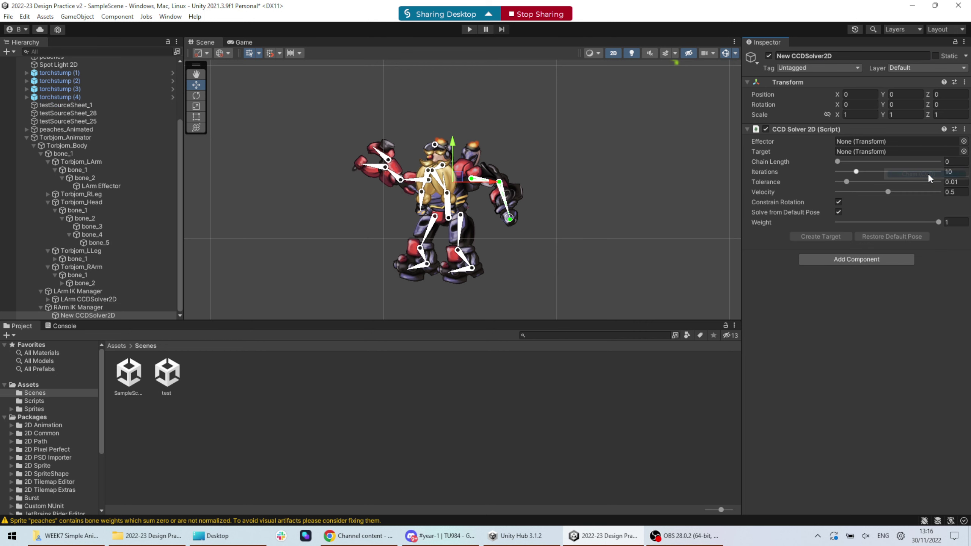
double_click(784, 56)
type("RArm")
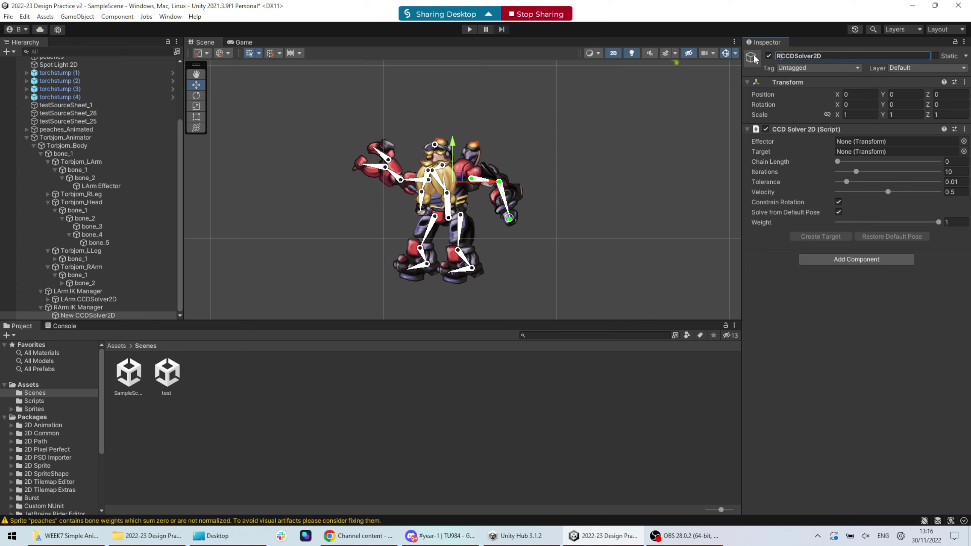
key("Return")
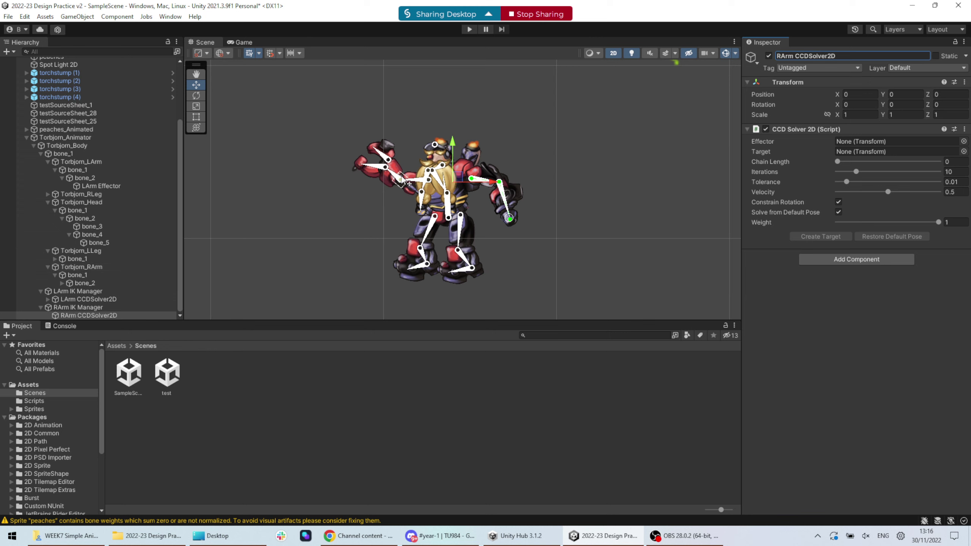
Rotate the right hand's claw bones slightly and create an empty child object under bone_2 of Torbjorn_RArm
mouse_move(387, 157)
left_mouse_down()
mouse_move(384, 145)
mouse_move(372, 169)
left_mouse_up()
left_click(373, 167)
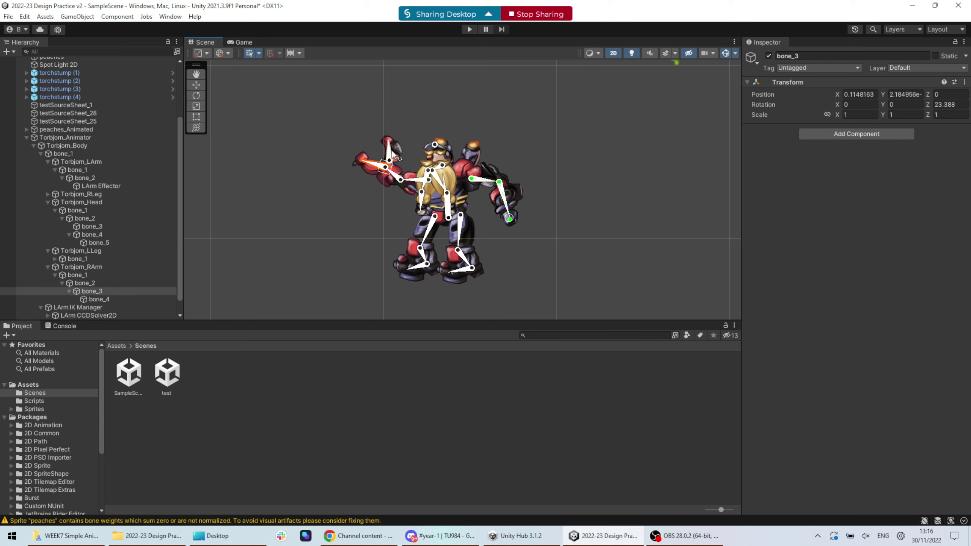
left_click(397, 178)
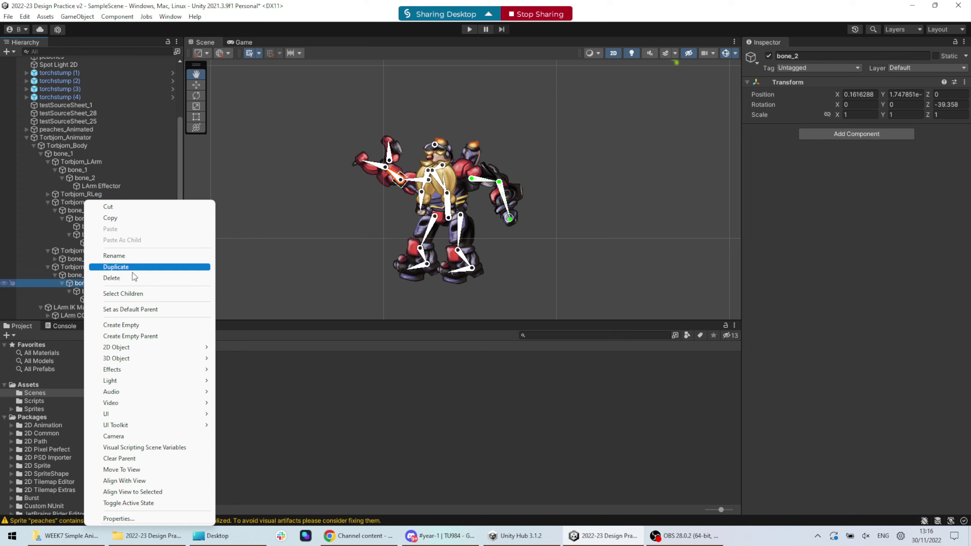
left_click(120, 325)
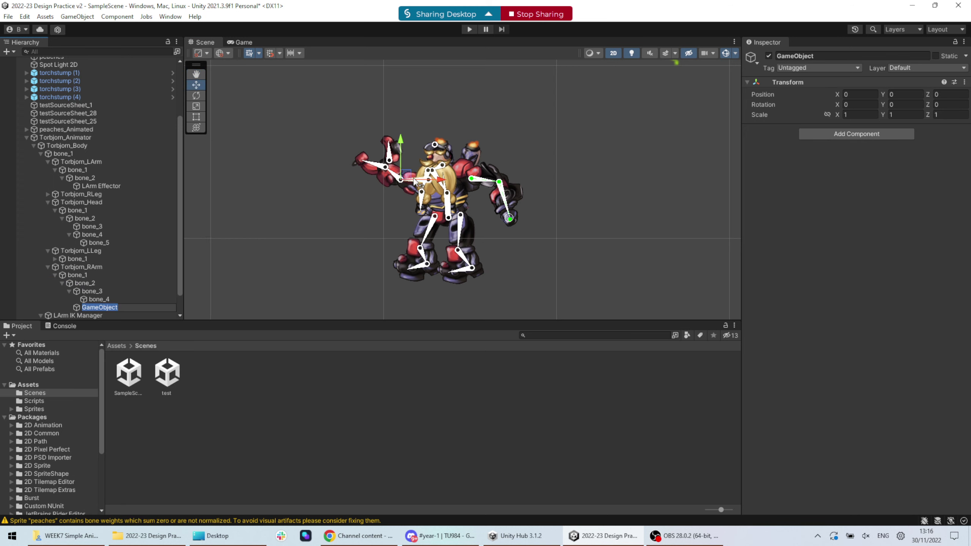
Move the new child object to the tip of bone_2, about X 0.095, Y -0.001, and rename it RArm Effector
left_click_drag(409, 176, 397, 164)
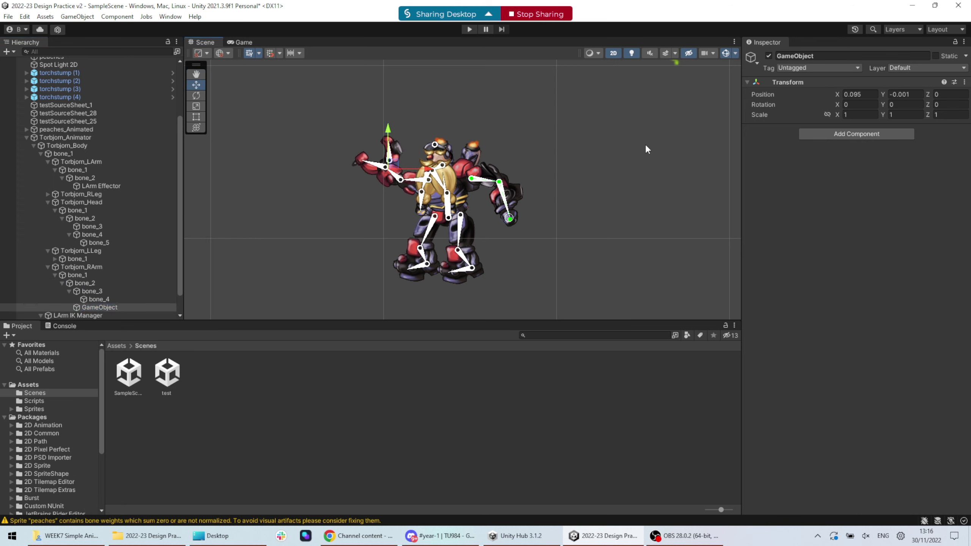
left_click(824, 54)
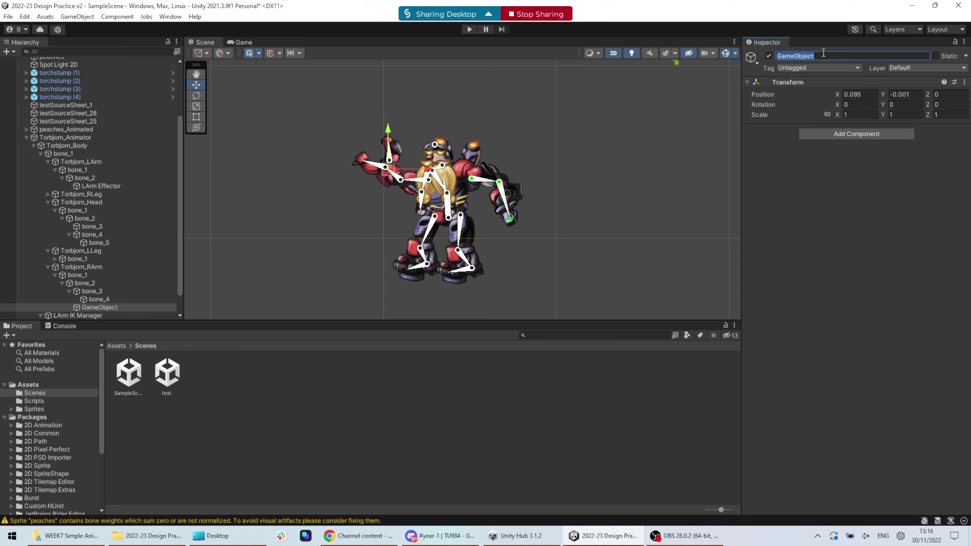
type("RArm Effector")
Assign the RArm Effector object as the effector of RArm CCDSolver2D
scroll(122, 248, "down", 1)
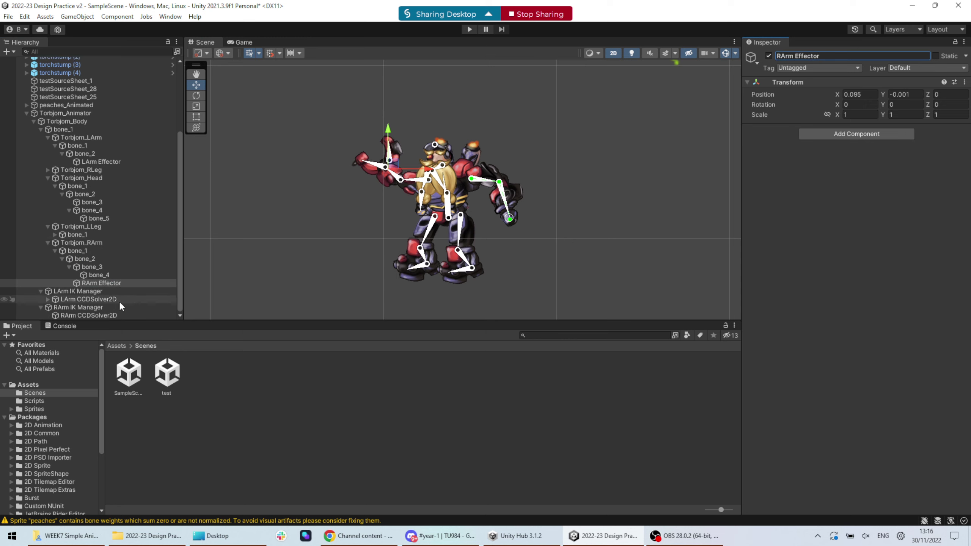
left_click(94, 313)
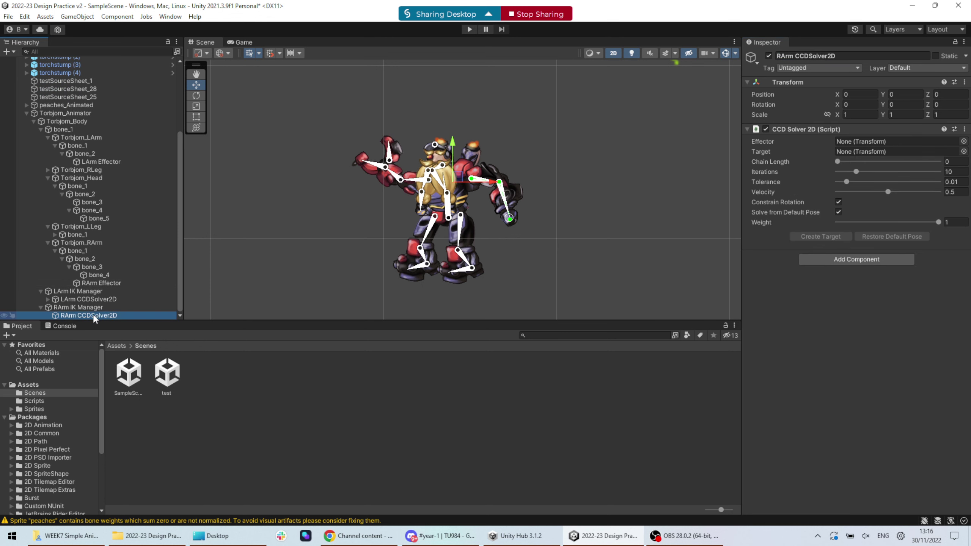
left_click_drag(103, 283, 891, 142)
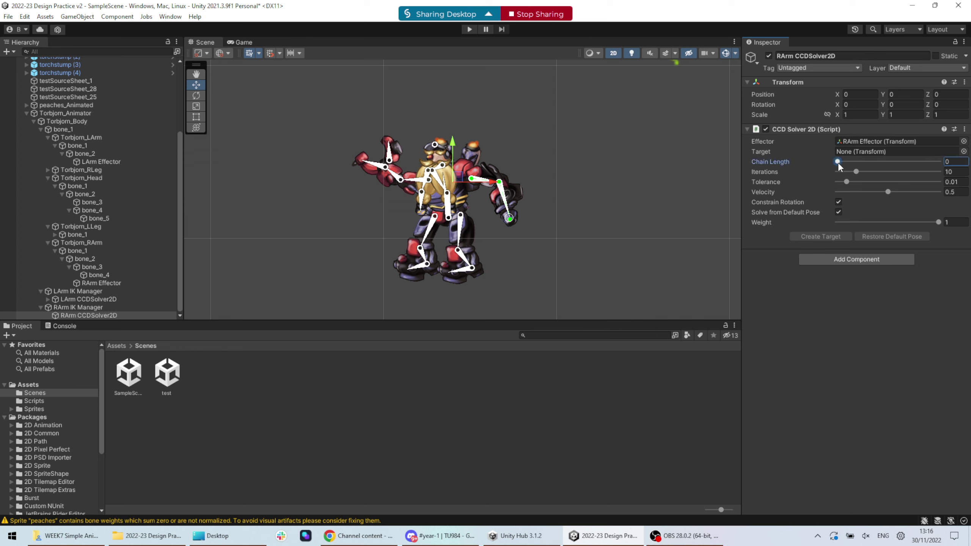
Try RArm CCDSolver2D with a chain length of 3 and a created target by nudging RArm IK Manager, and undo these changes
left_click_drag(839, 168, 857, 170)
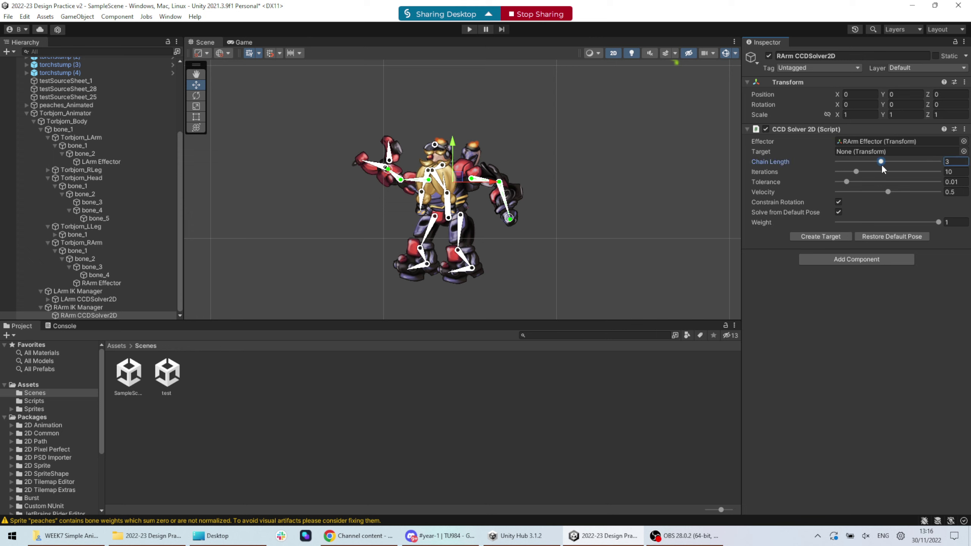
left_click(827, 237)
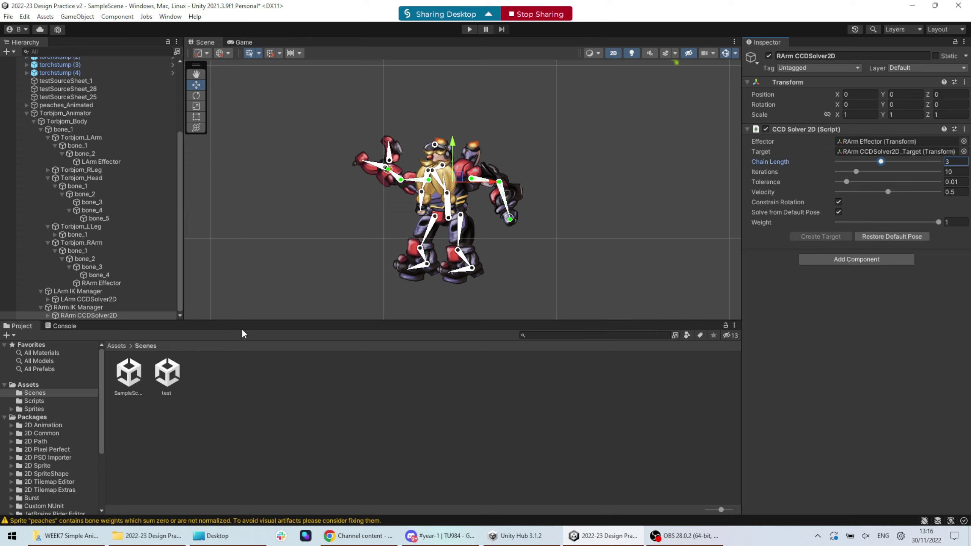
left_click(76, 308)
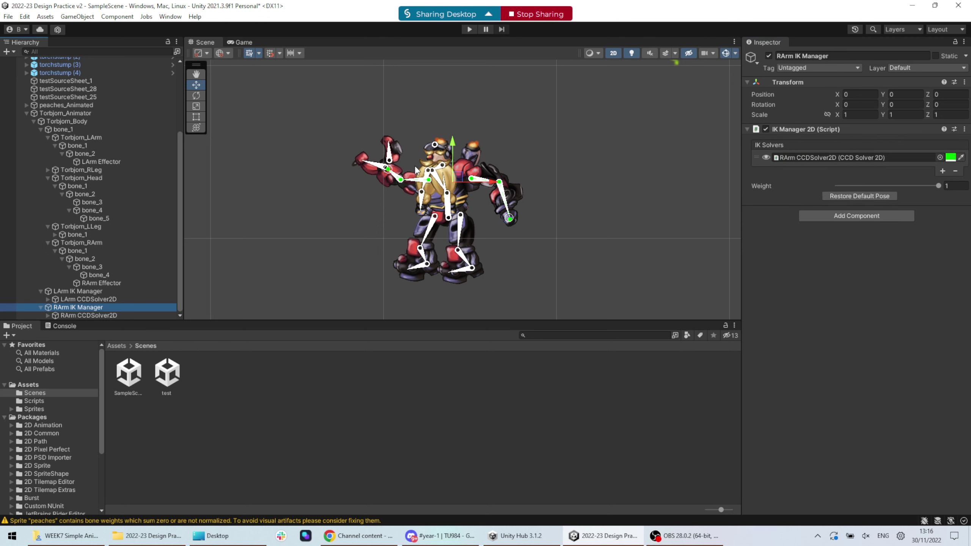
left_click_drag(461, 180, 455, 184)
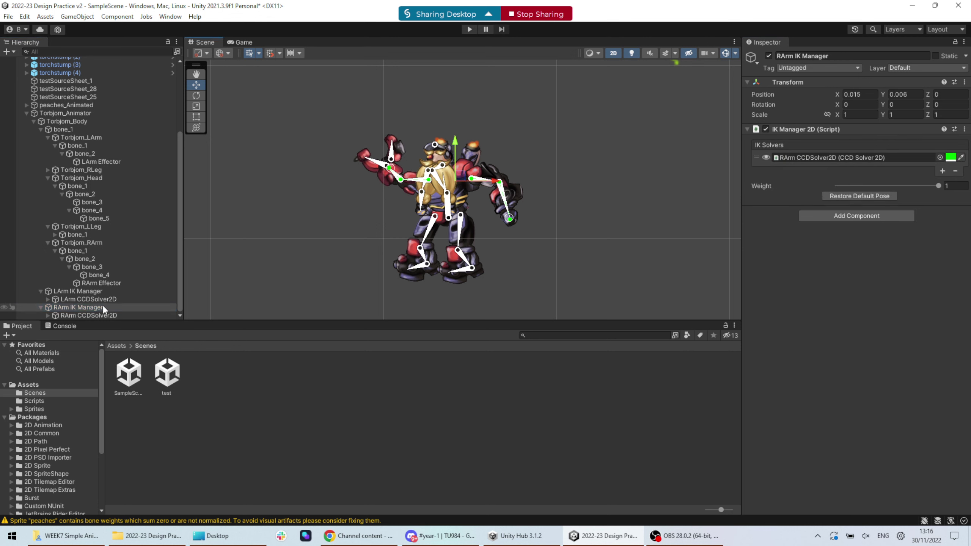
key("Down")
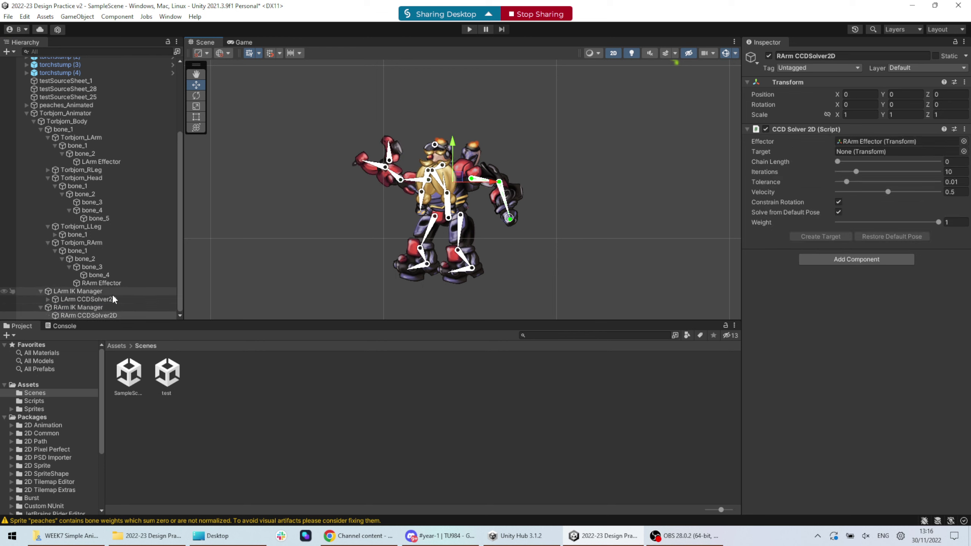
Move RArm IK Manager to the right hand's wrist, about X -0.392, Y 0.082
left_click(82, 307)
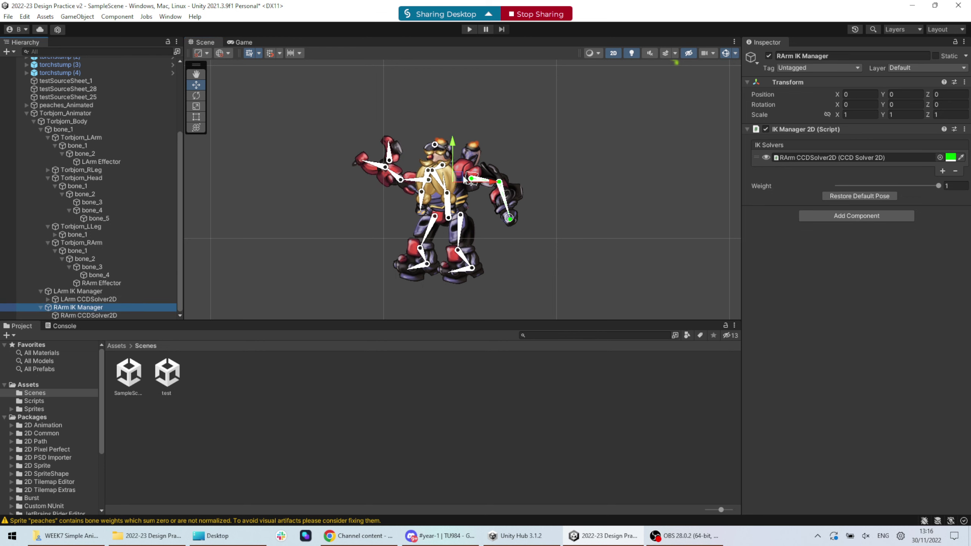
left_click_drag(459, 180, 389, 170)
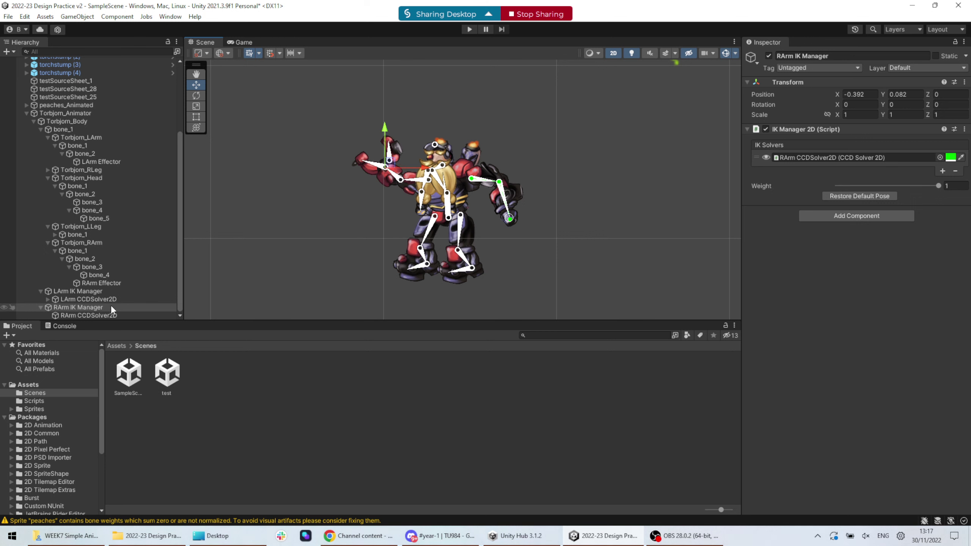
Raise RArm CCDSolver2D's chain length to span the arm from shoulder to effector and create its target
left_click(104, 315)
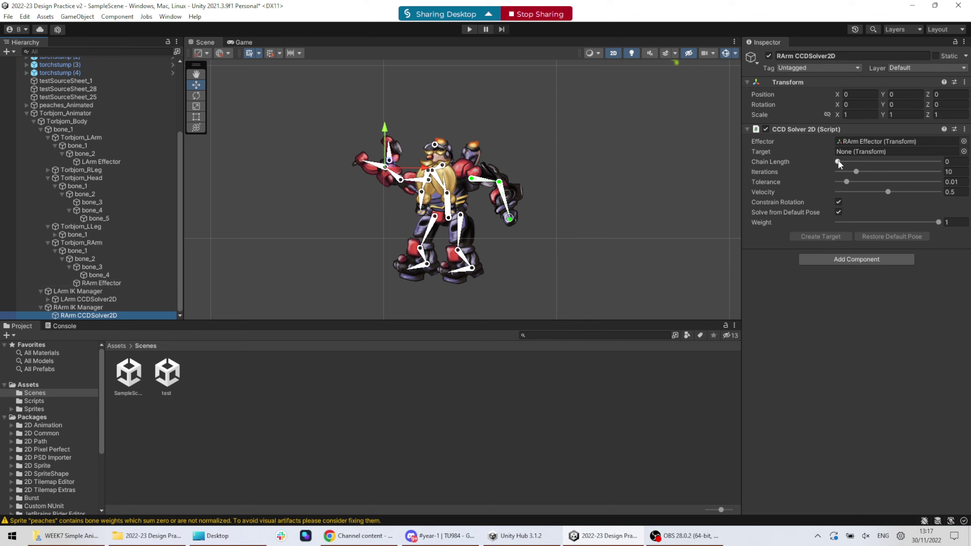
left_click_drag(838, 163, 861, 165)
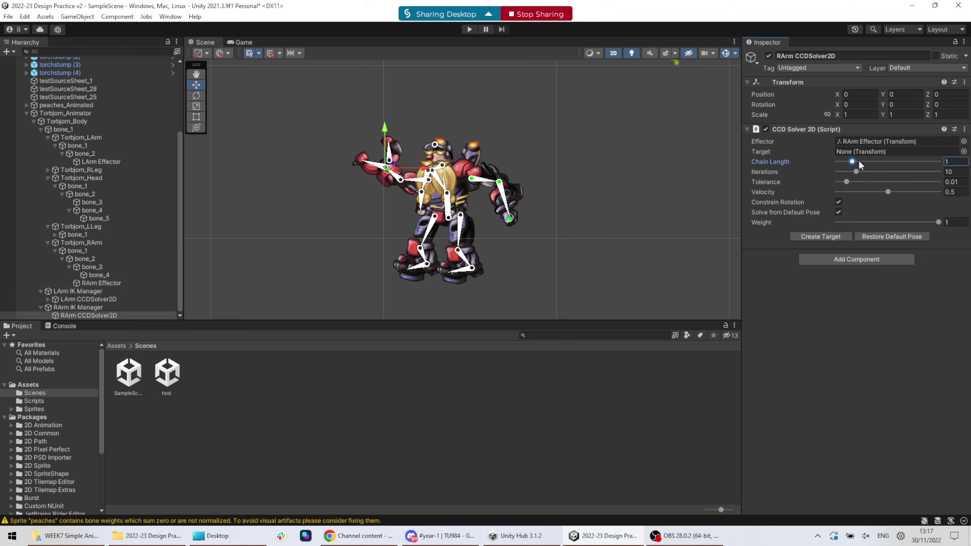
left_click(821, 236)
Test the right arm's IK by moving RArm IK Manager around the right hand
left_click(80, 308)
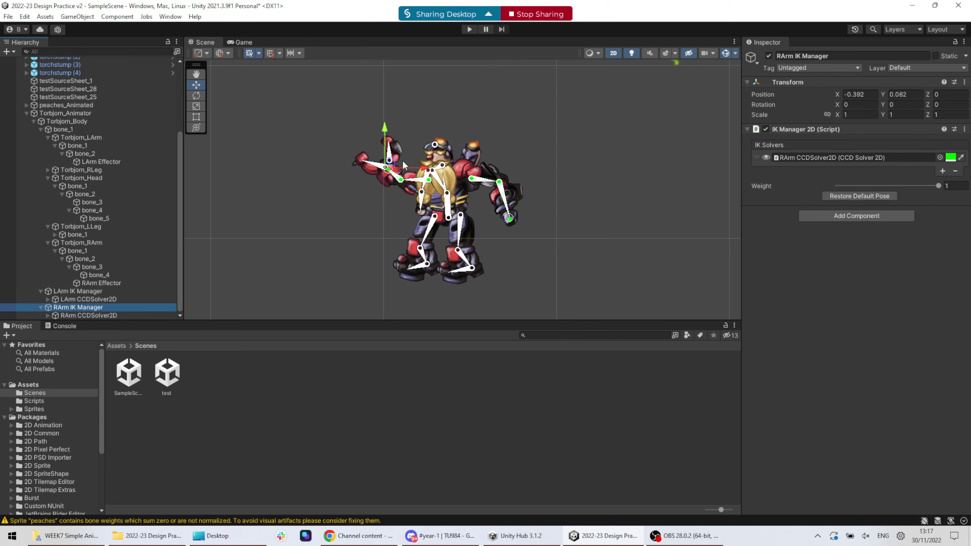
mouse_move(407, 173)
left_mouse_down()
mouse_move(355, 168)
mouse_move(411, 175)
mouse_move(398, 183)
mouse_move(413, 163)
mouse_move(419, 189)
mouse_move(413, 177)
mouse_move(402, 214)
mouse_move(402, 169)
left_mouse_up()
left_click(422, 186)
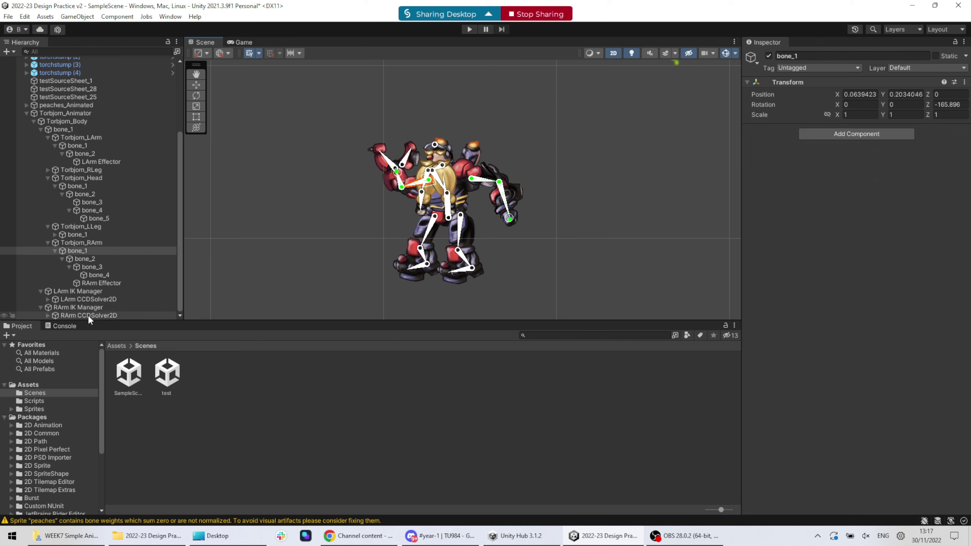
Lower the right arm by moving RArm IK Manager, and delete that manager together with its solver
left_click(77, 307)
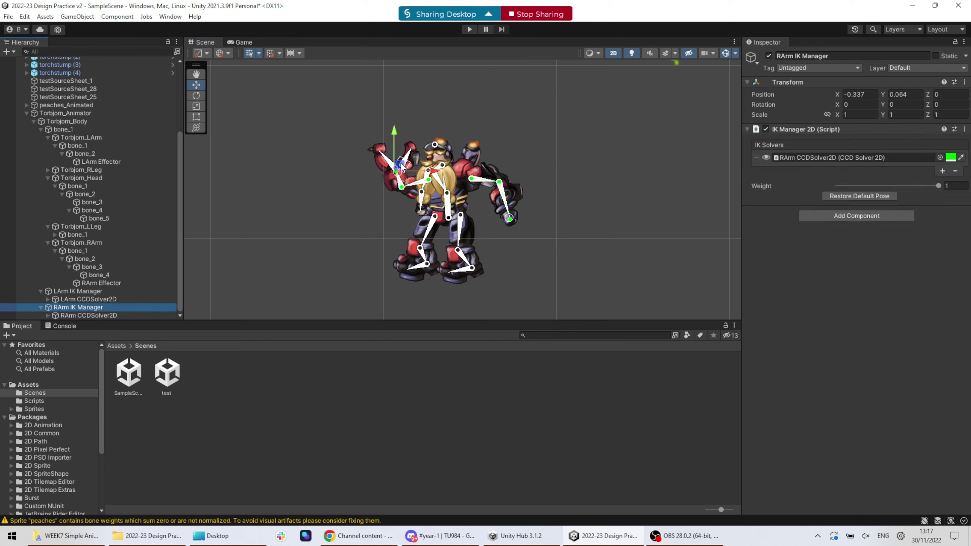
left_click_drag(402, 166, 414, 208)
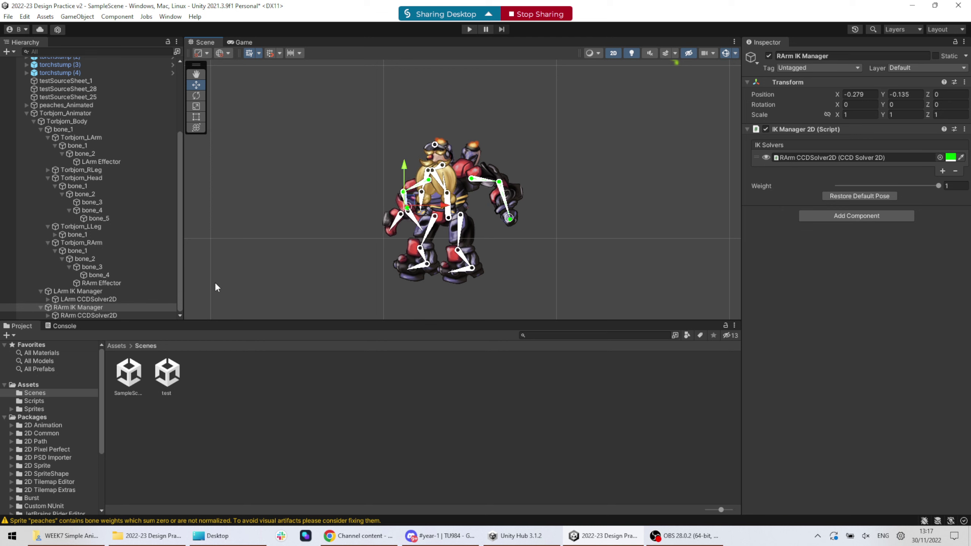
left_click(92, 308)
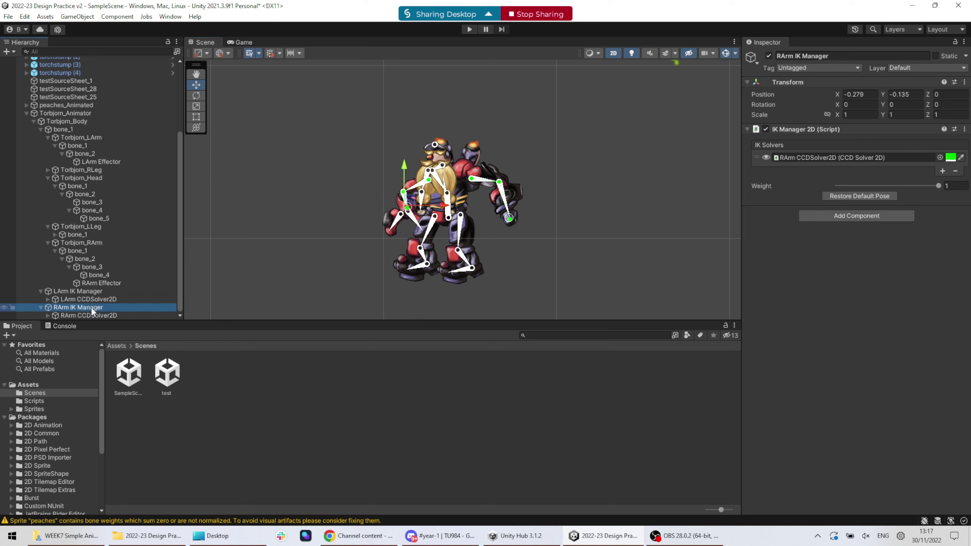
left_click(91, 306, "ctrl")
scroll(89, 301, "up", 1)
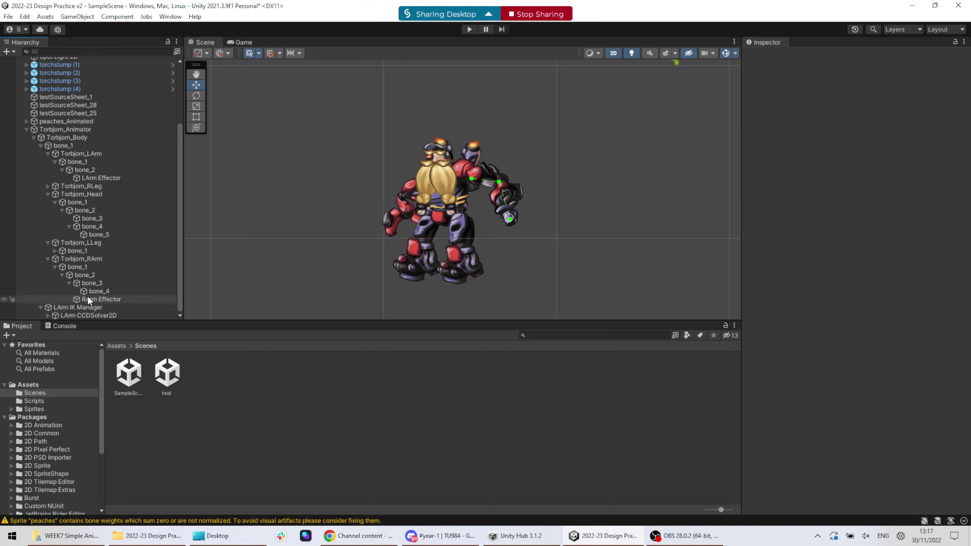
Re-pose the right arm's bones directly, rotating Torbjorn_RArm's bone_1 to about -108.4 on Z, and select RArm Effector
left_click(96, 235)
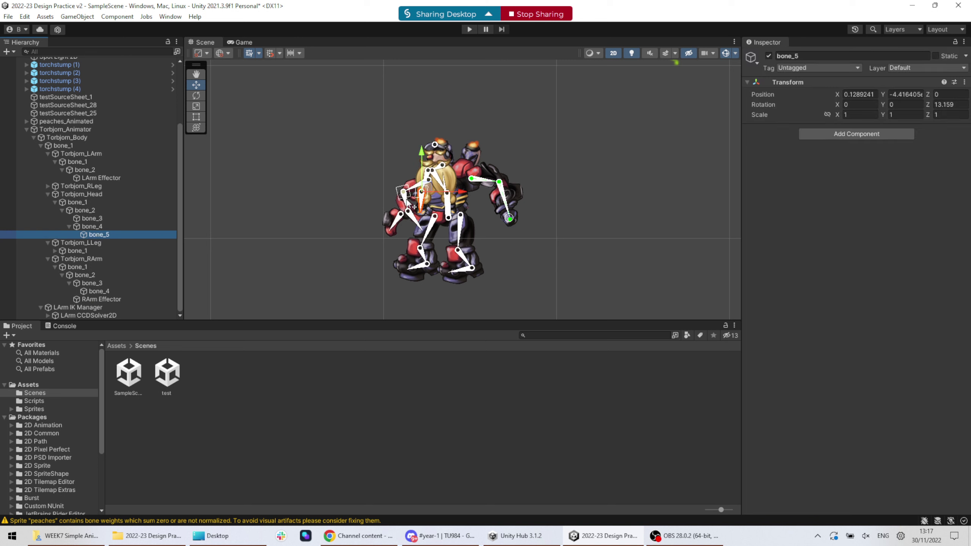
mouse_move(414, 207)
left_mouse_down()
mouse_move(398, 184)
mouse_move(427, 205)
left_mouse_up()
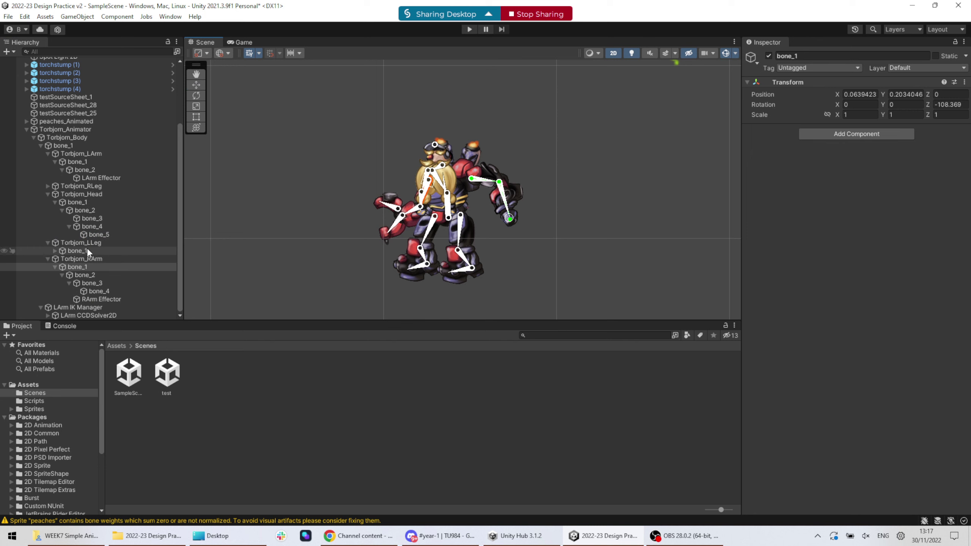
left_click(101, 299)
key("w")
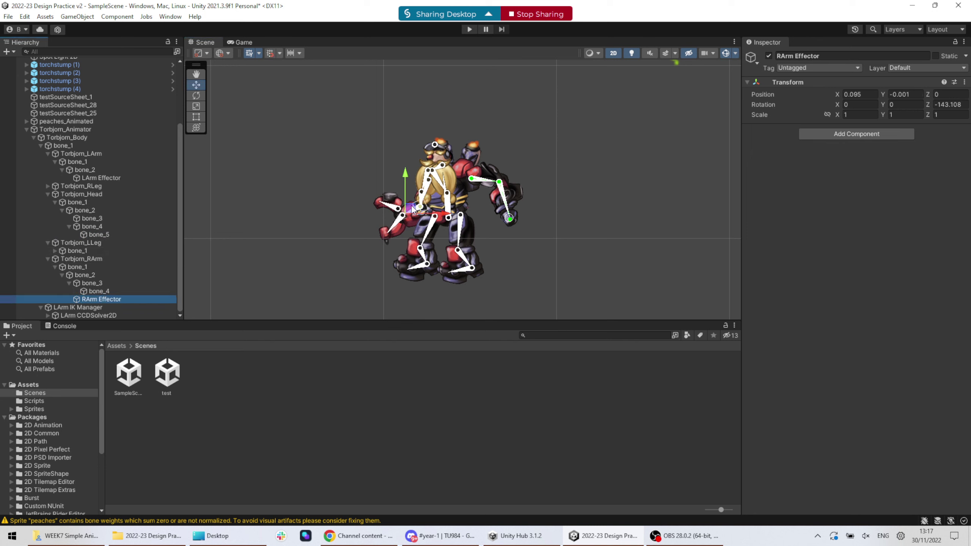
Create an empty object named R Arm IK Manager under Torbjorn_Body and add the IK Manager 2D component to it
left_click(66, 138)
right_click(66, 139)
left_click(86, 260)
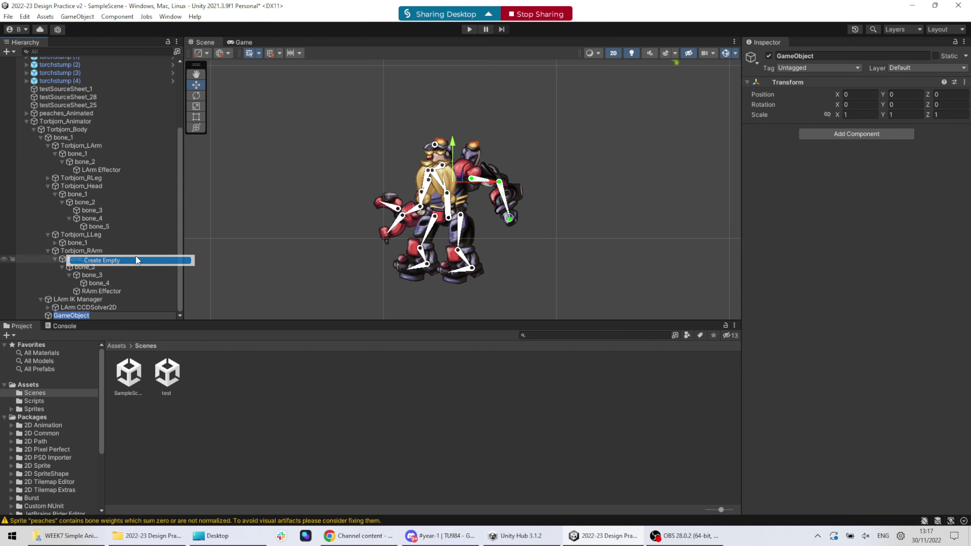
left_click(823, 56)
type("R Arm IK Manager")
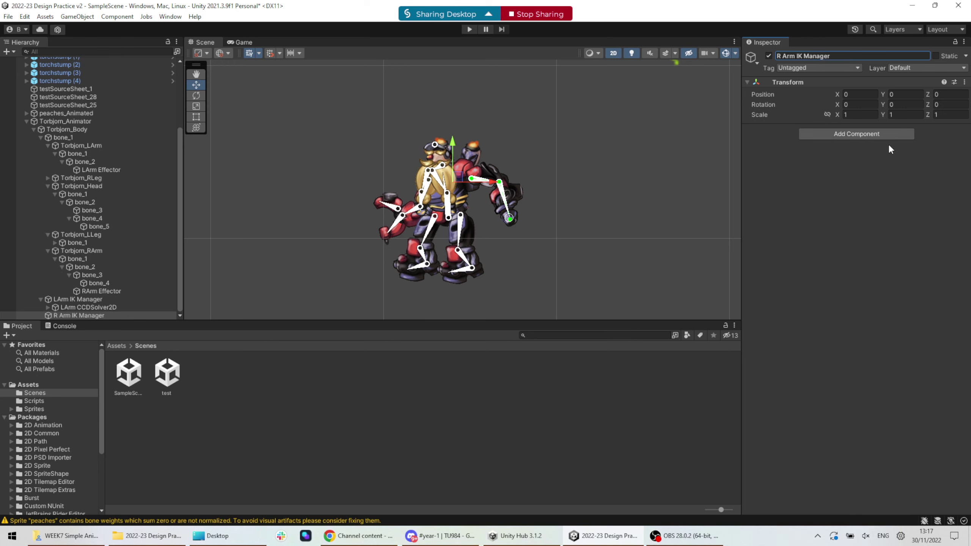
left_click(885, 132)
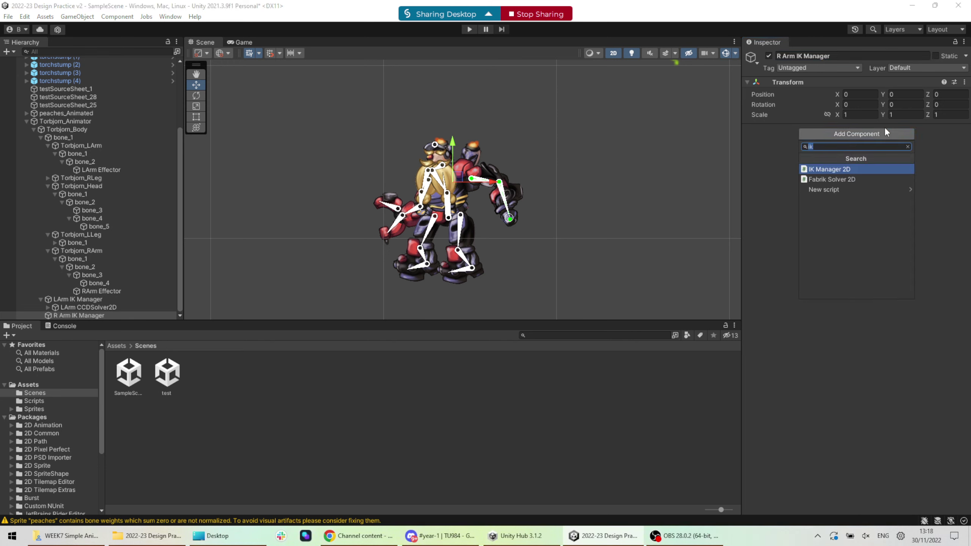
key("Return")
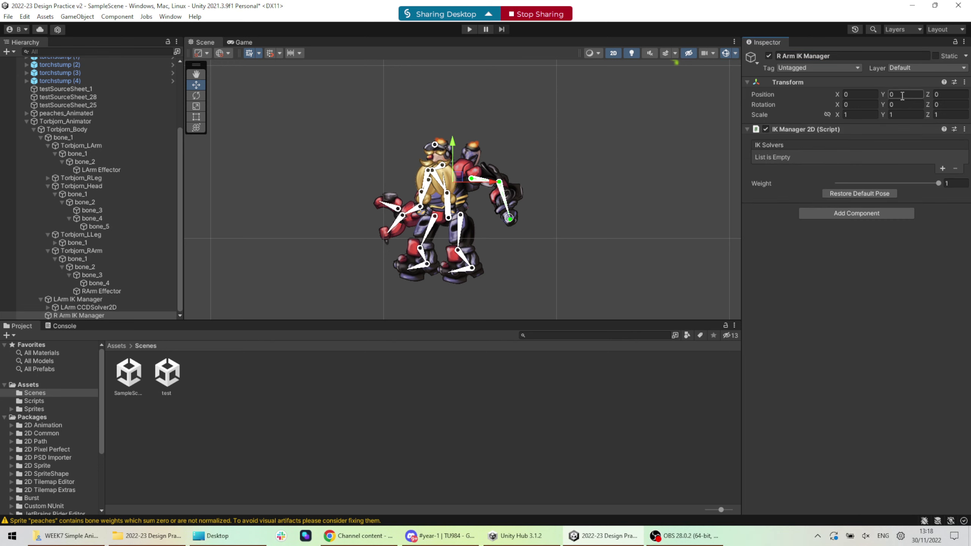
Try a Chain (CCD) solver named RArm CCDSolver2D with RArm Effector as effector, chain length 3 and a created target
left_click(942, 169)
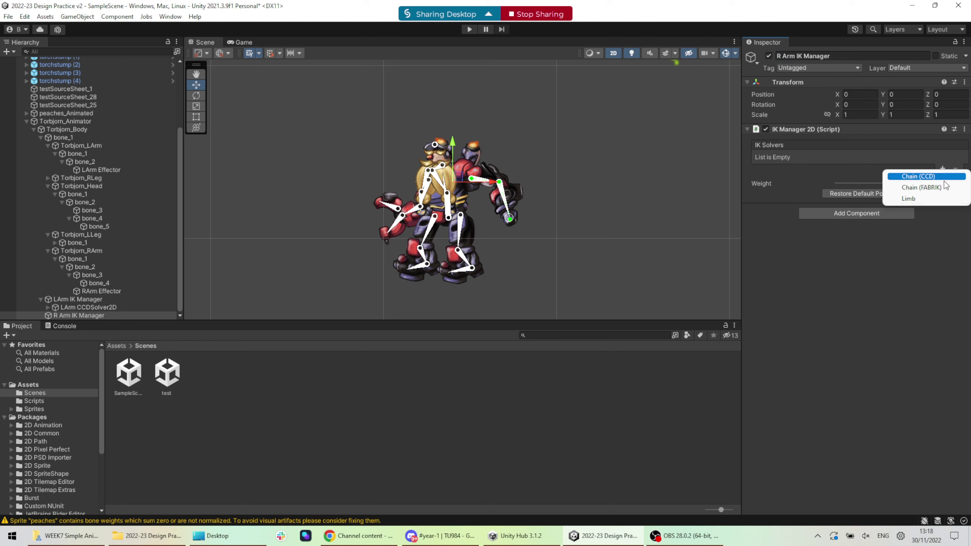
left_click(917, 176)
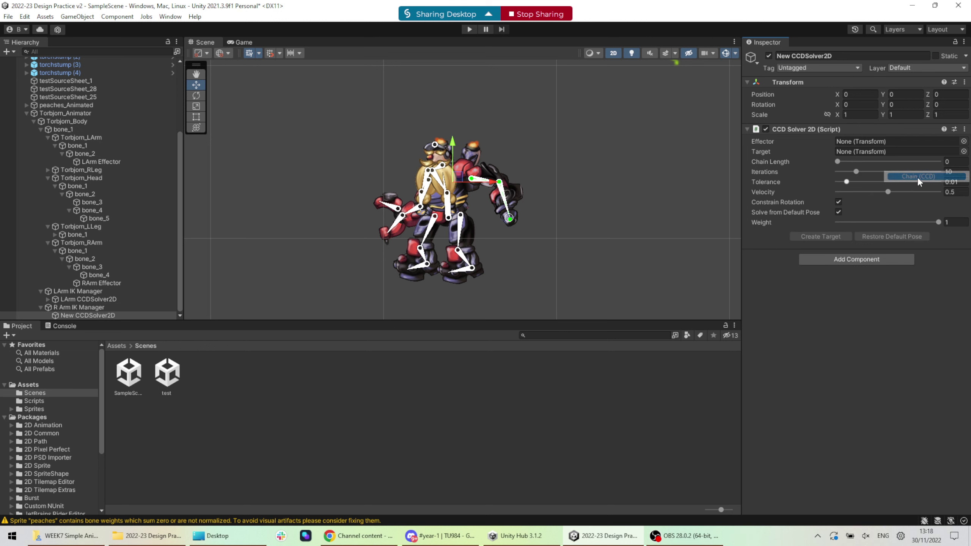
double_click(784, 56)
type("RA")
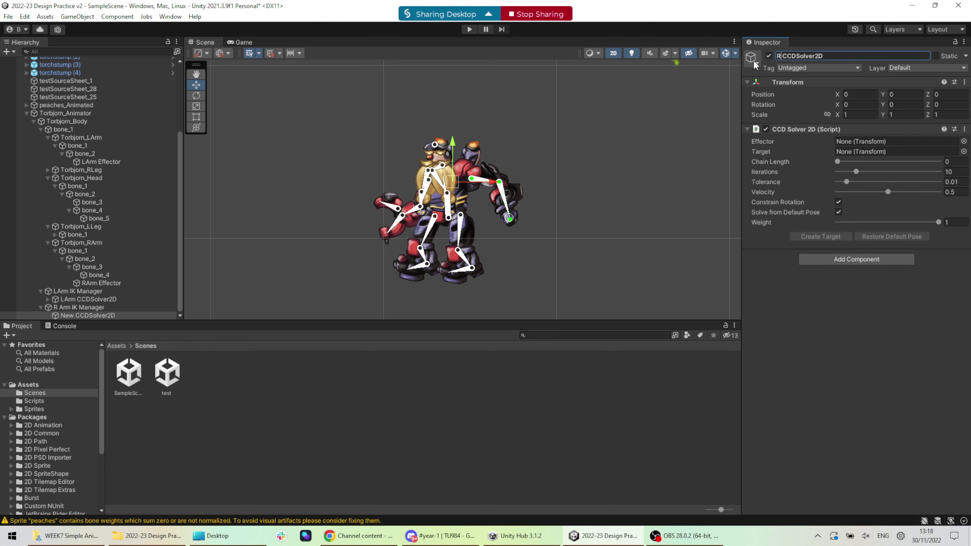
type("rm")
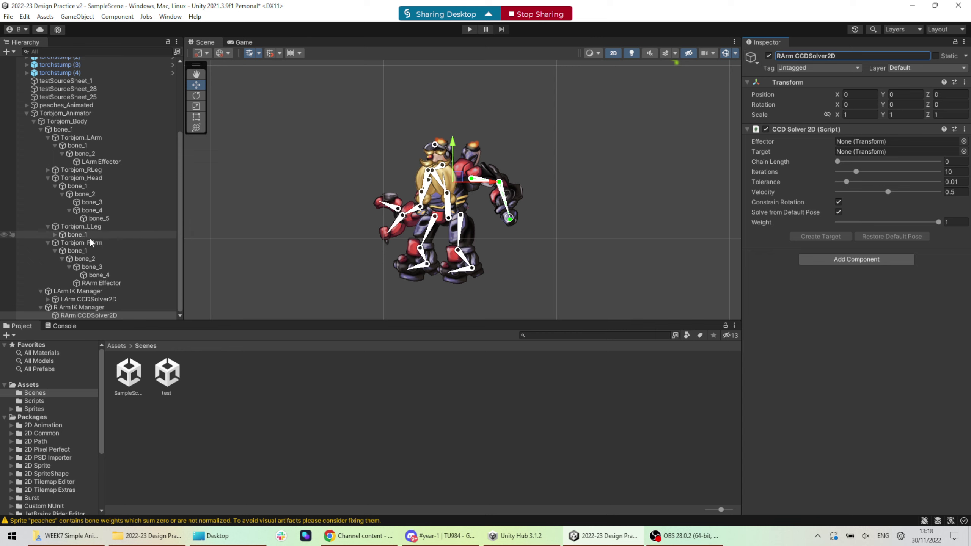
left_click_drag(100, 286, 857, 163)
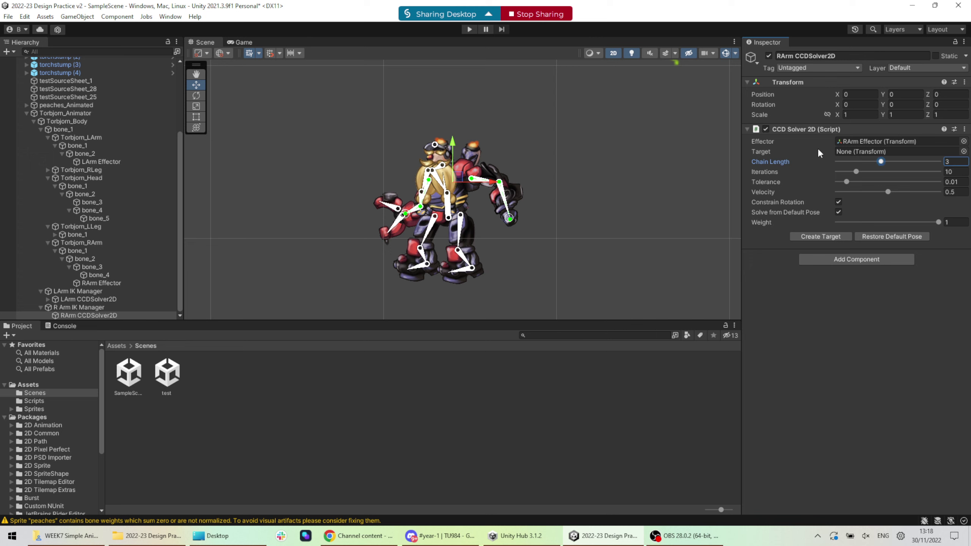
left_click(821, 236)
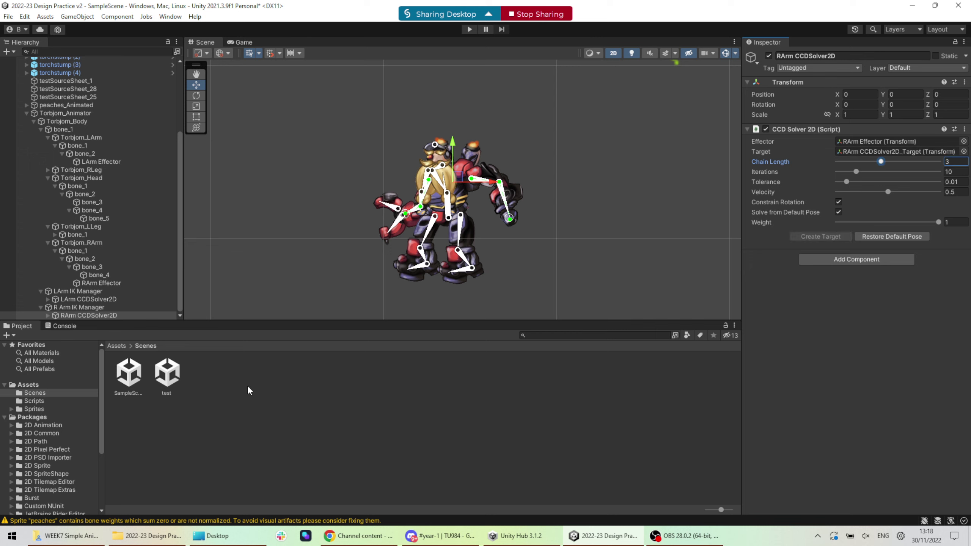
Undo the solver setup until R Arm IK Manager has no IK solvers
left_click(77, 291)
left_click(73, 308)
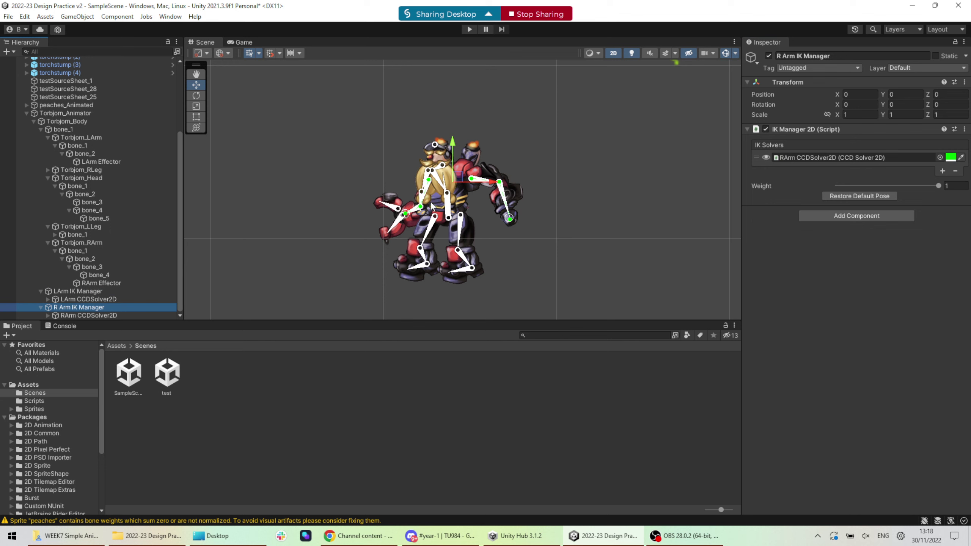
key("ctrl+z")
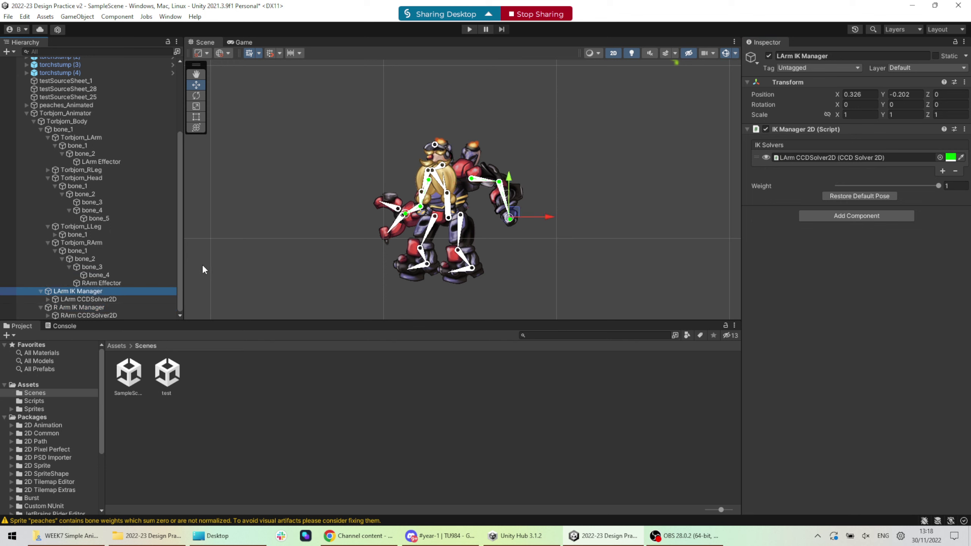
left_click(82, 307)
key("Down")
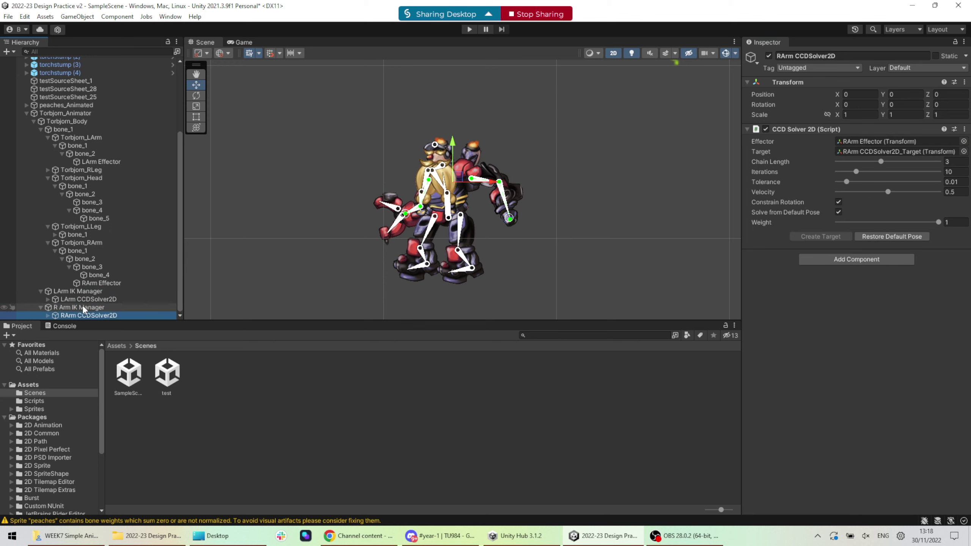
key("ctrl+z")
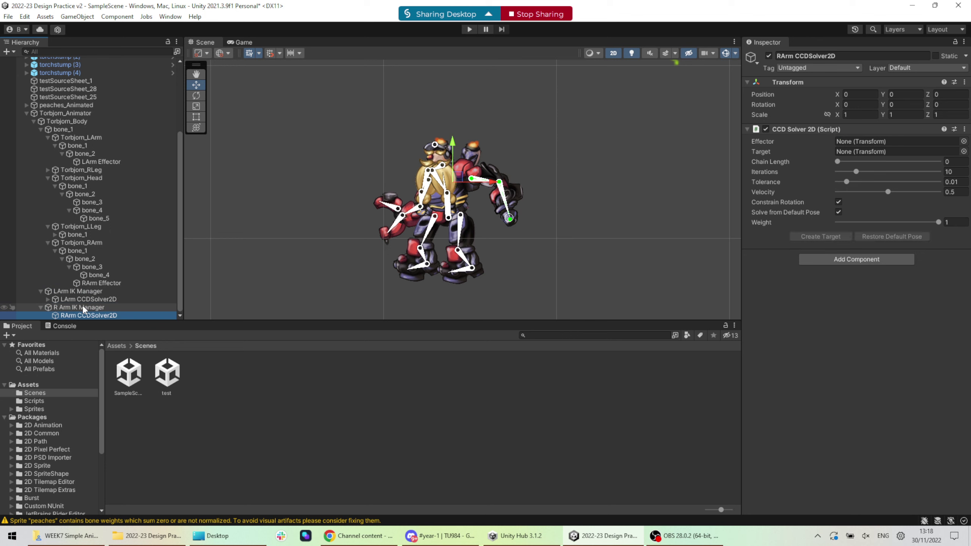
key("ctrl+z")
key("ctrl+z")
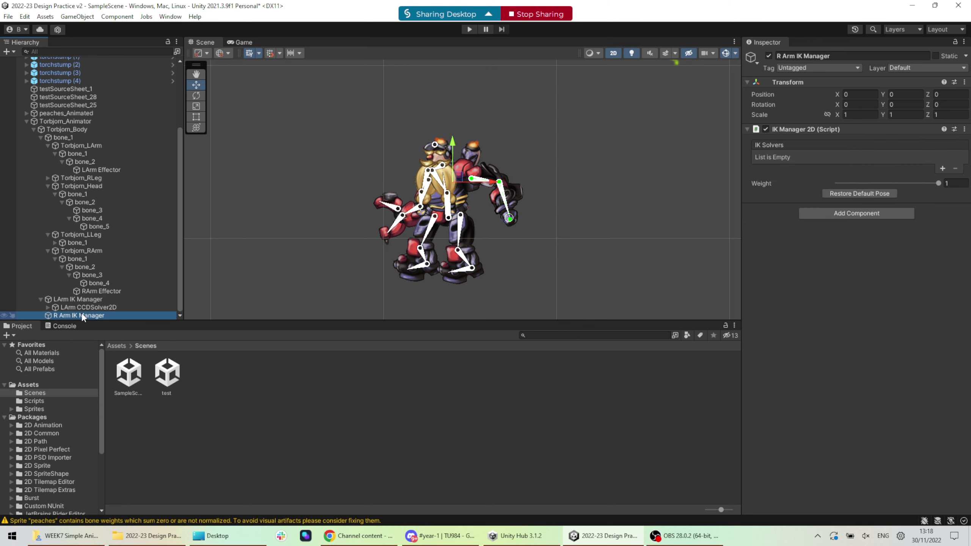
Move R Arm IK Manager to the right wrist, about X -0.289, Y -0.19, and add a Chain (CCD) solver named RArm CCDSolver2D
left_click_drag(461, 178, 413, 214)
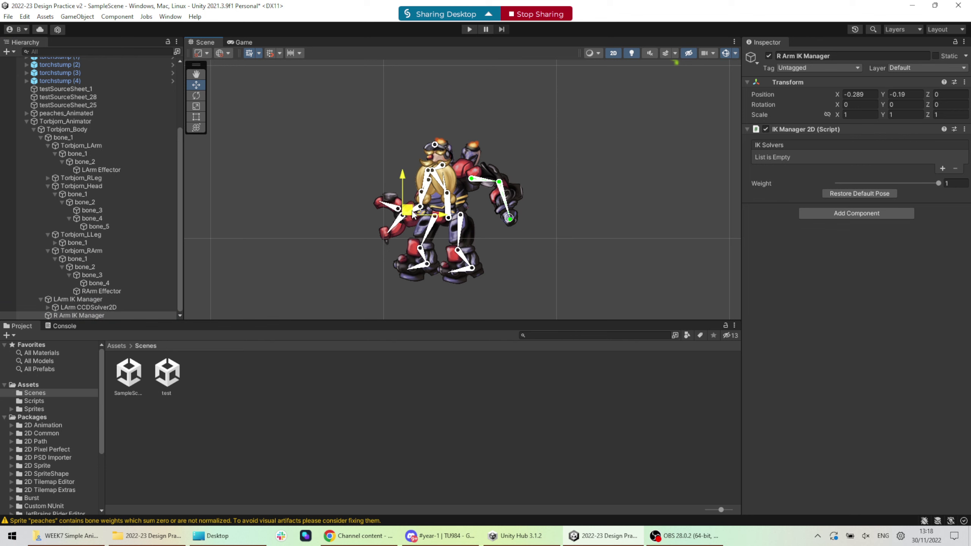
left_click(942, 169)
left_click(914, 175)
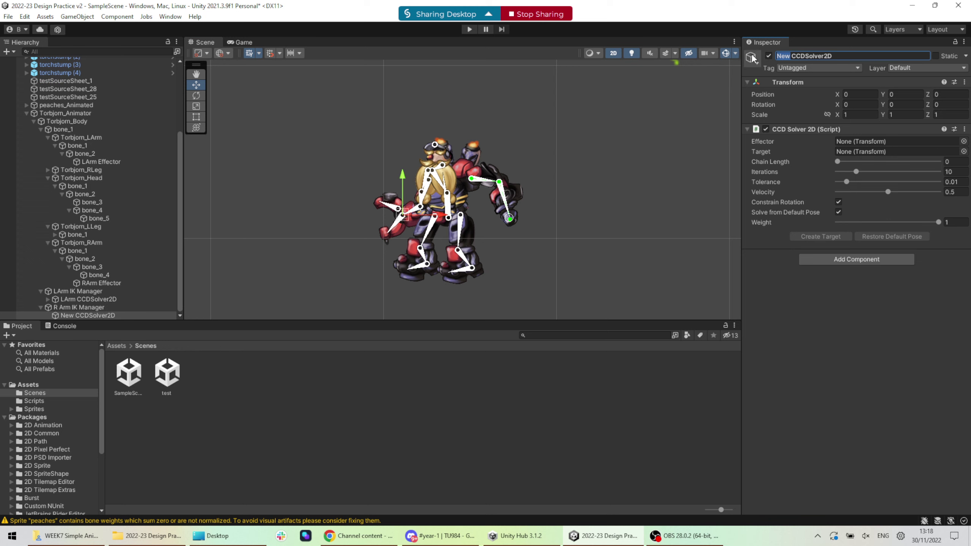
type("RArm")
key("Return")
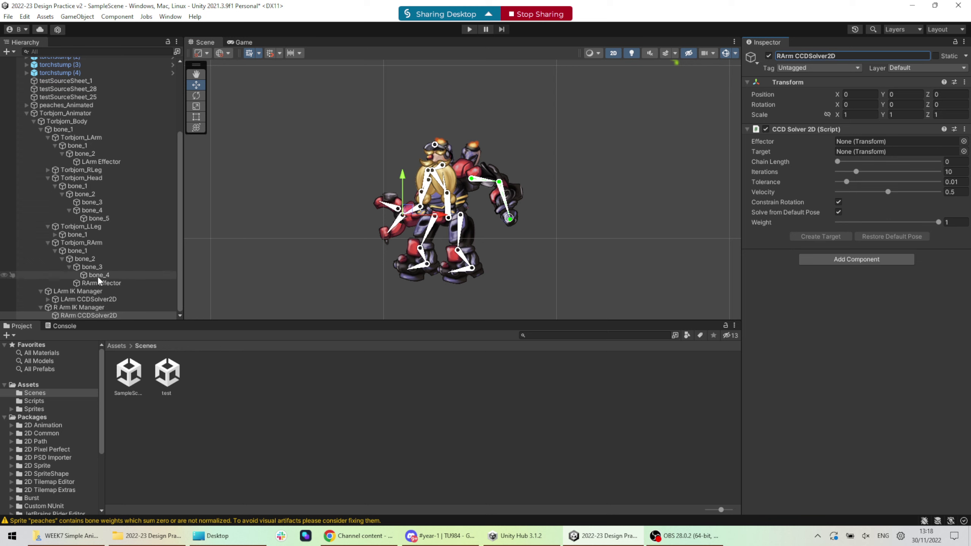
Assign RArm Effector as RArm CCDSolver2D's effector, set the chain length to 3 and create its target
left_click_drag(98, 283, 883, 141)
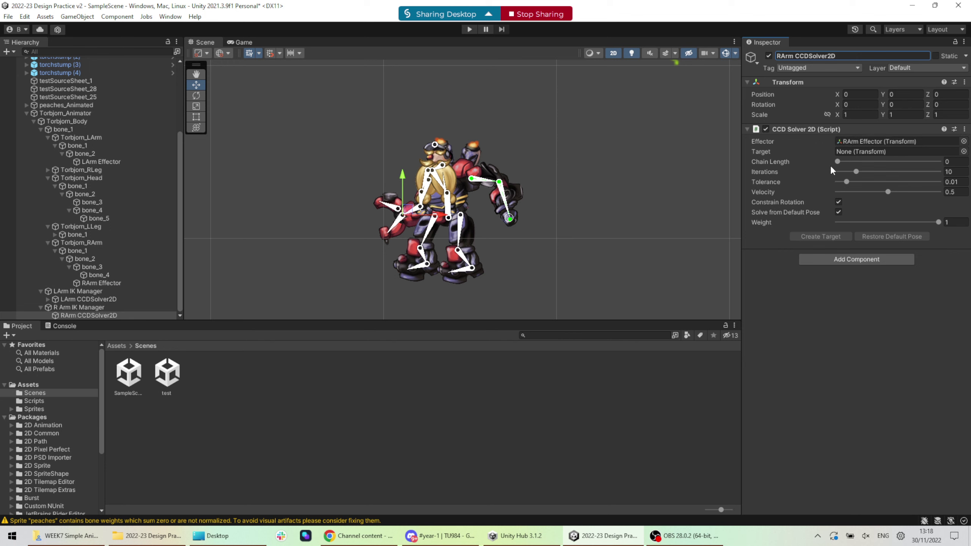
left_click_drag(840, 165, 865, 164)
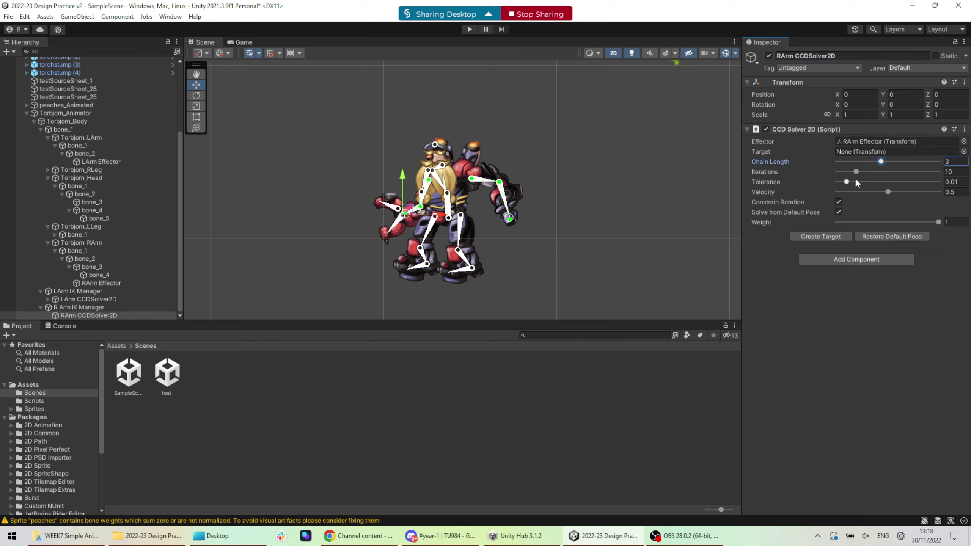
left_click(844, 236)
Test the rebuilt right-arm IK by moving R Arm IK Manager to about X -0.304, Y -0.134
left_click(79, 307)
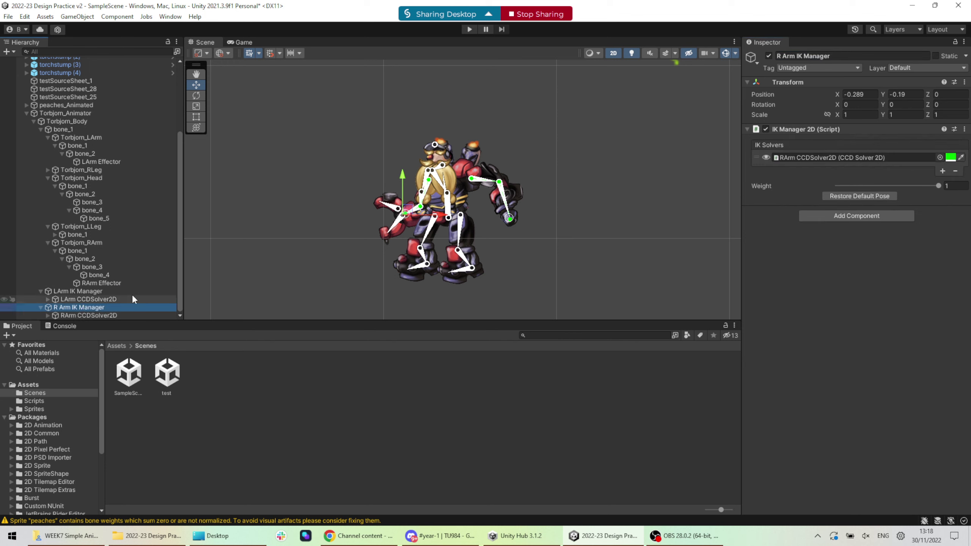
mouse_move(411, 212)
left_mouse_down()
mouse_move(411, 220)
mouse_move(409, 180)
mouse_move(414, 205)
left_mouse_up()
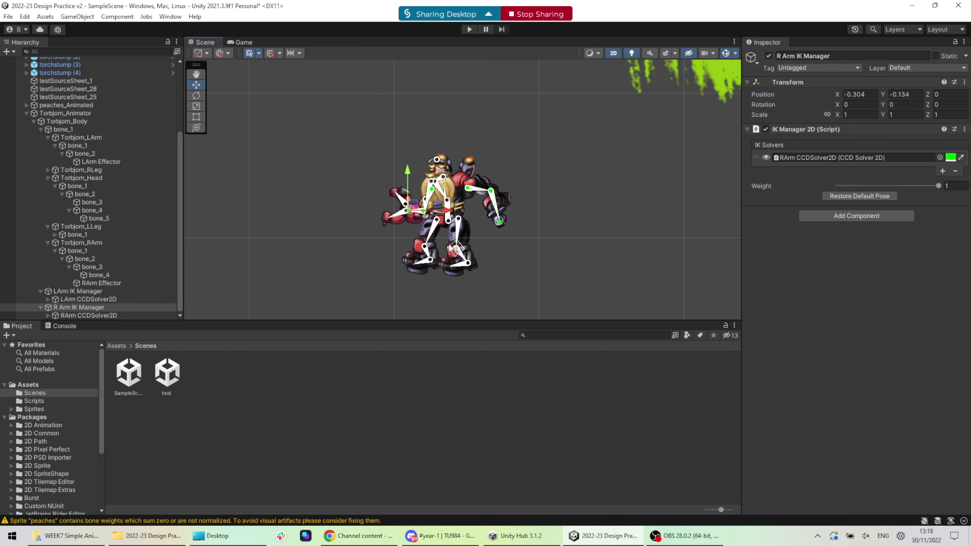
Create an empty object named LLegIK Manager under Torbjorn_Body and place it at the left foot, about X 0.099, Y -0.507
scroll(436, 207, "up", 2)
middle_click_drag(436, 214, 440, 115)
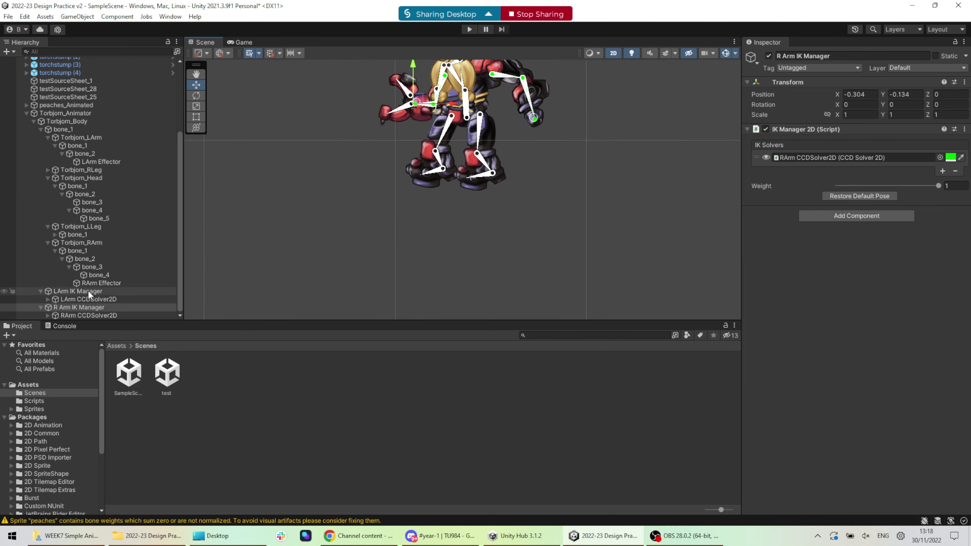
left_click(39, 130)
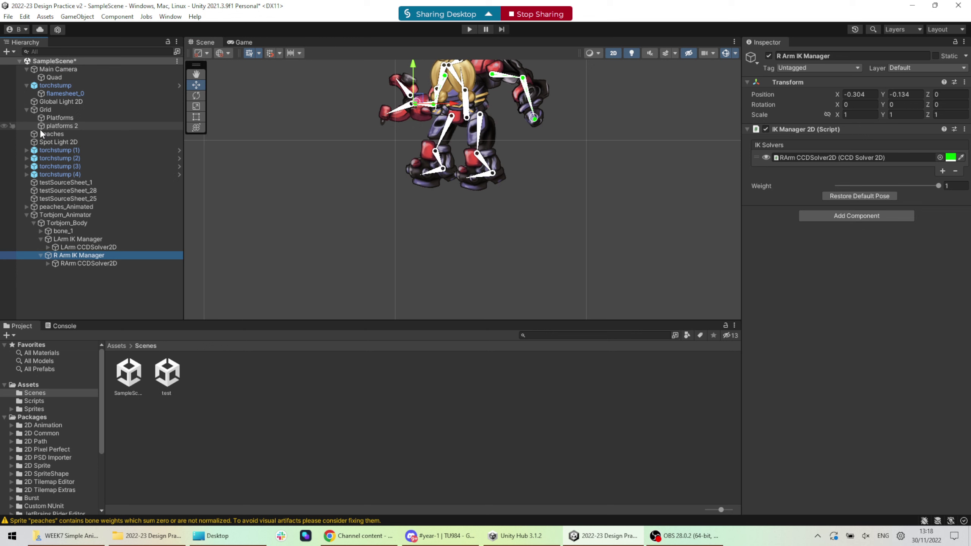
left_click(70, 225)
right_click(70, 225)
left_click(122, 325)
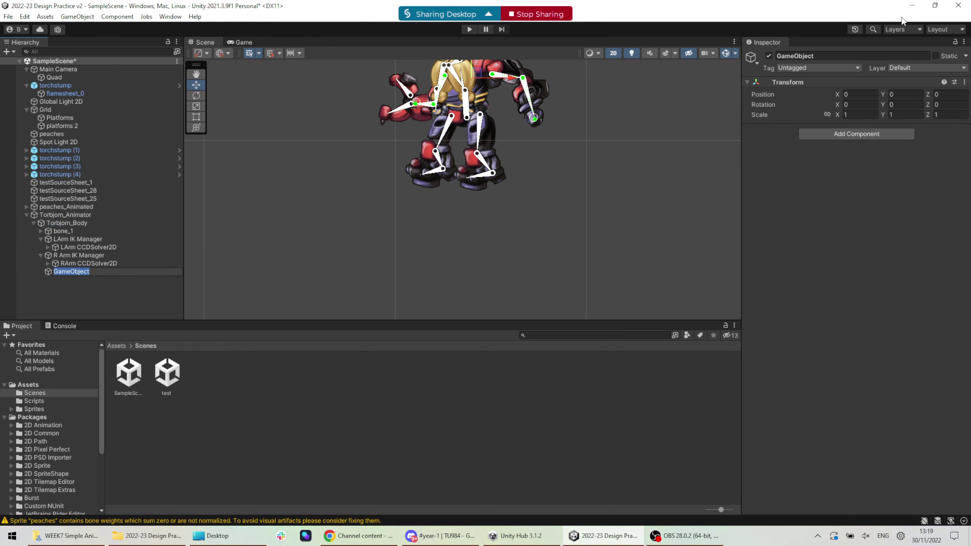
left_click(818, 56)
type("LLeg")
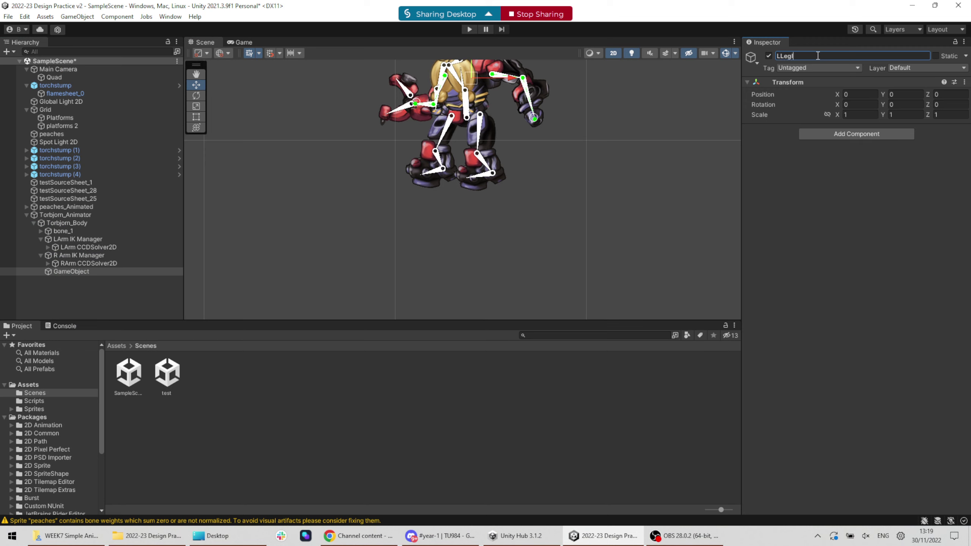
type("IK Manager")
scroll(475, 71, "up", 1)
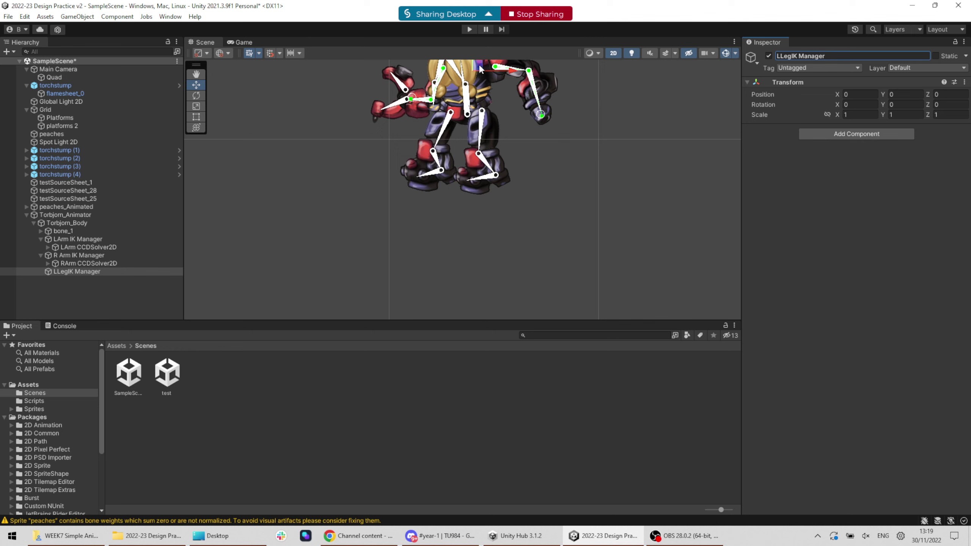
left_click_drag(480, 70, 494, 174)
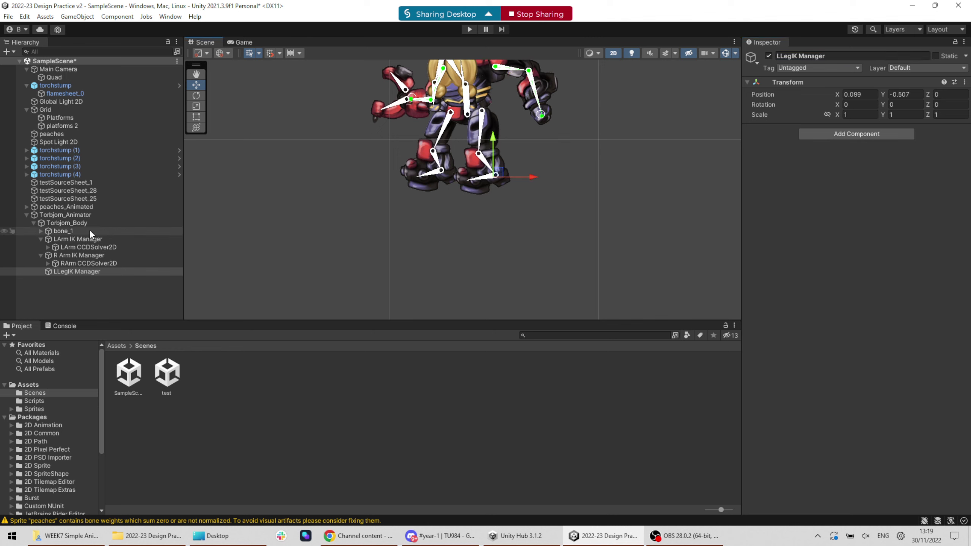
right_click(69, 216)
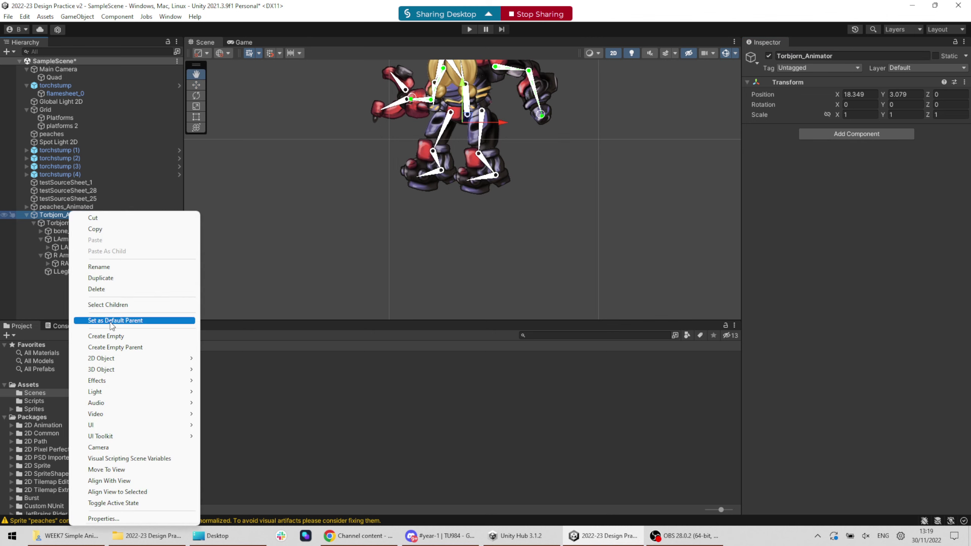
left_click(96, 336)
left_click(810, 56)
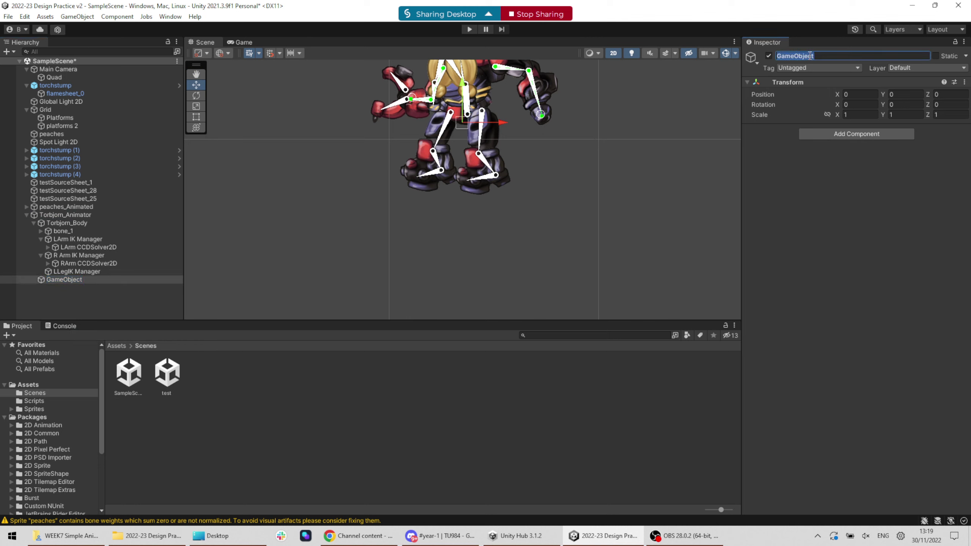
type("RLegIK")
key("ctrl+z")
left_click(96, 255)
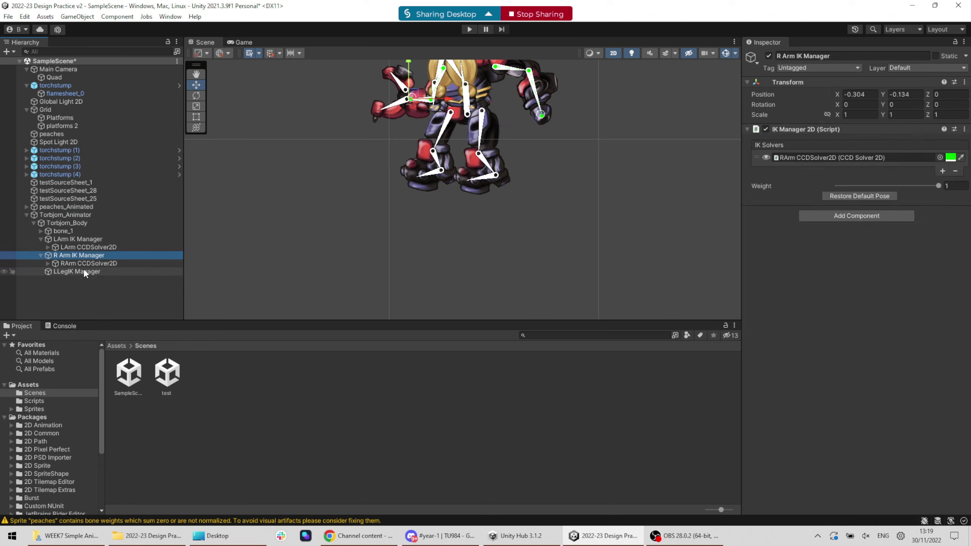
Create an empty object under Torbjorn_Body and name it RLegIK Manager
right_click(64, 223)
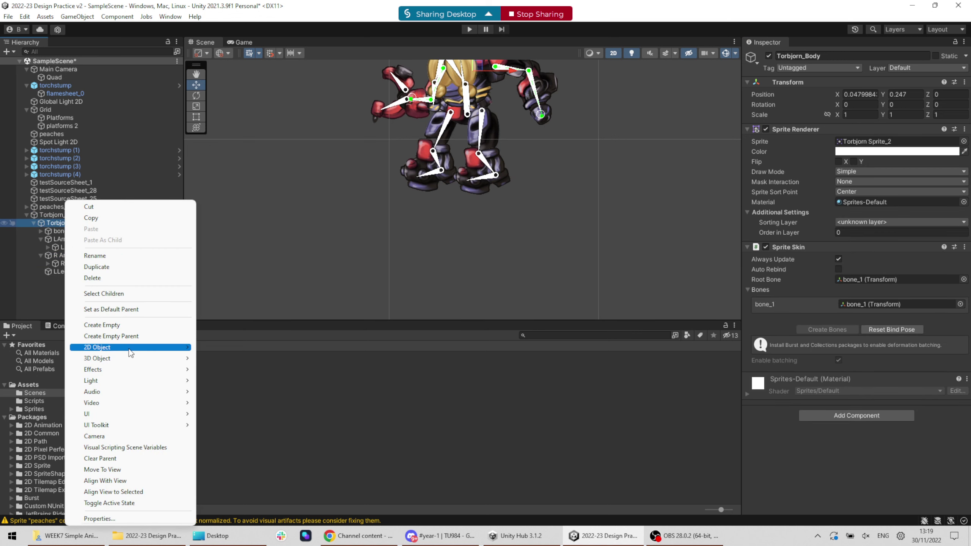
left_click(99, 325)
left_click(822, 56)
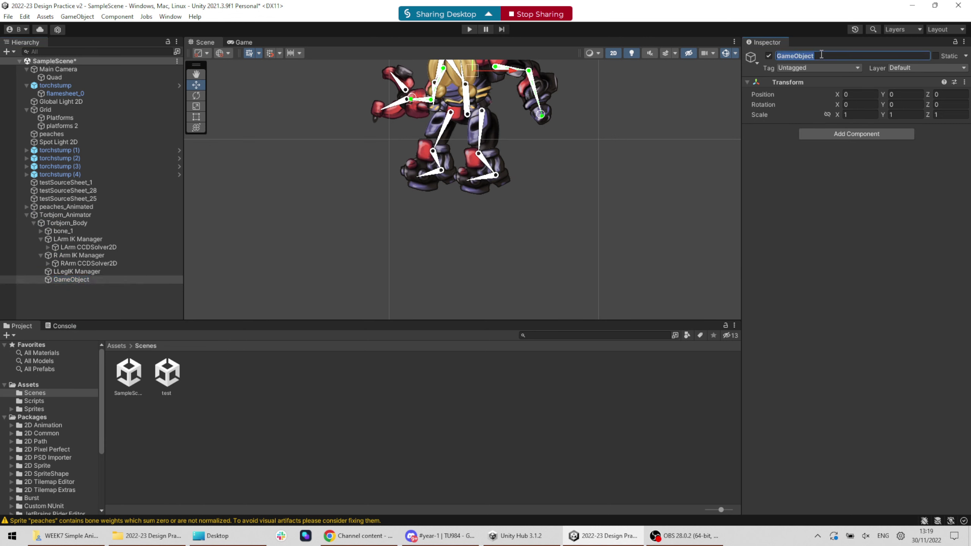
type("RLegIK Manager")
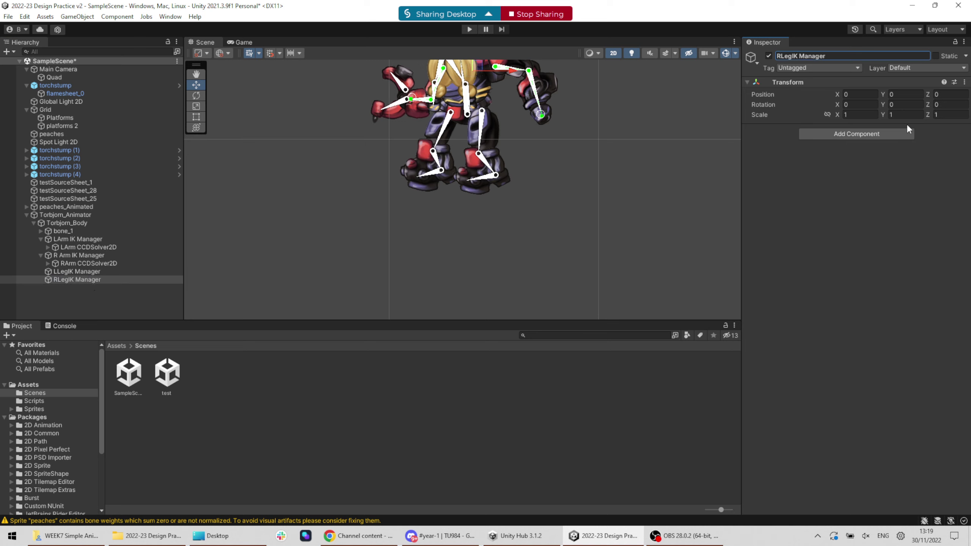
Add an IK Manager 2D component to RLegIK Manager and give it a Chain (CCD) solver named RLeg CCDSolver2D
left_click(885, 133)
type("ik")
left_click(840, 173)
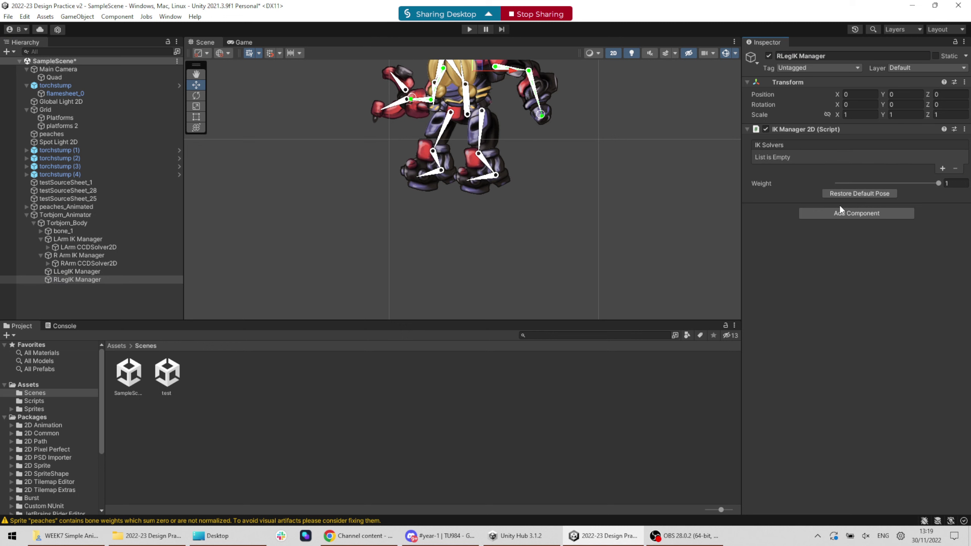
left_click(941, 168)
left_click(917, 175)
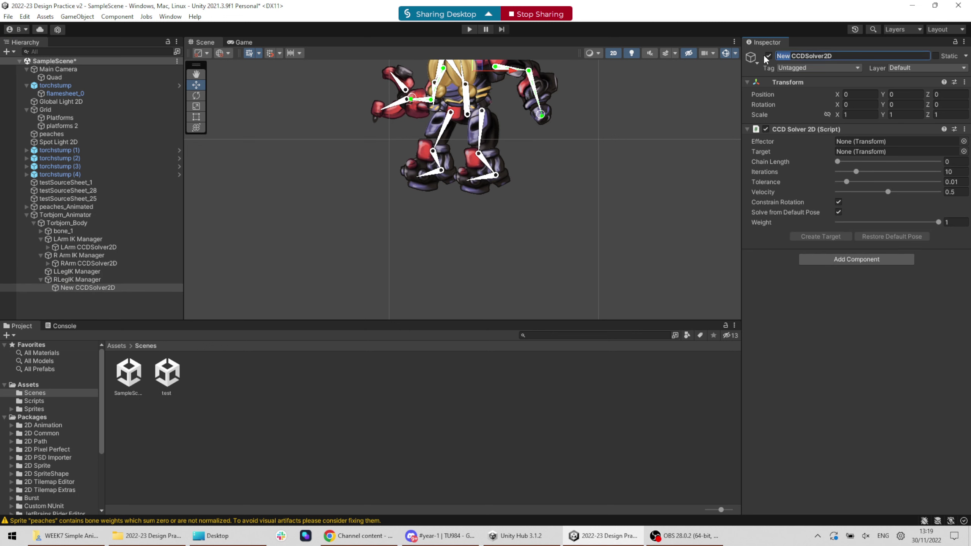
type("RLeg")
key("Return")
Add an IK Manager 2D component to LLegIK Manager and give it a Chain (CCD) solver named LLeg CCDSolver2D
left_click(57, 271)
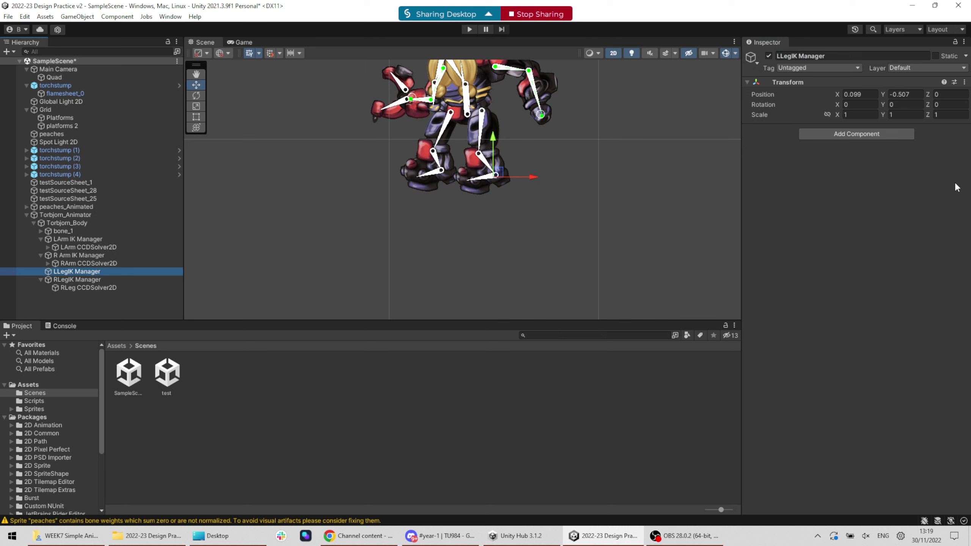
left_click(862, 134)
left_click(836, 169)
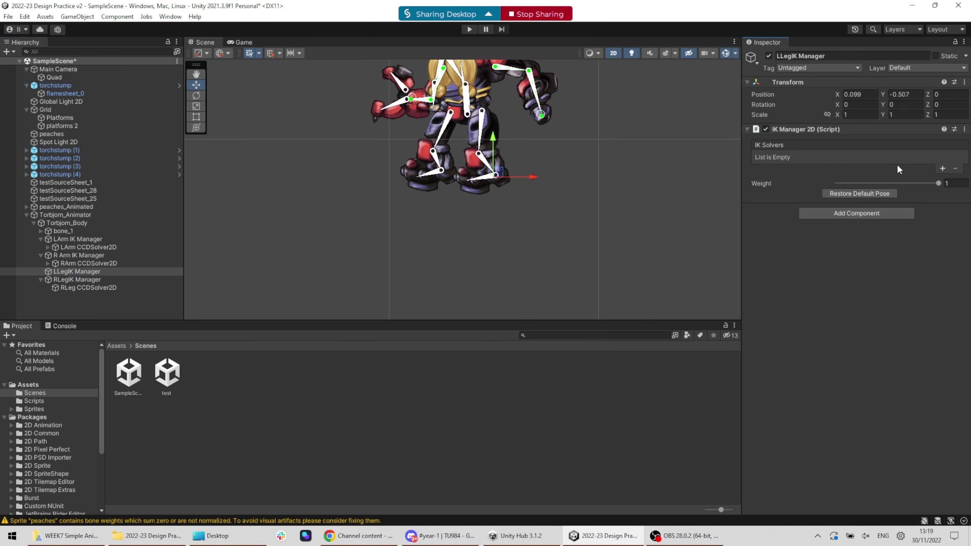
left_click(943, 168)
left_click(922, 174)
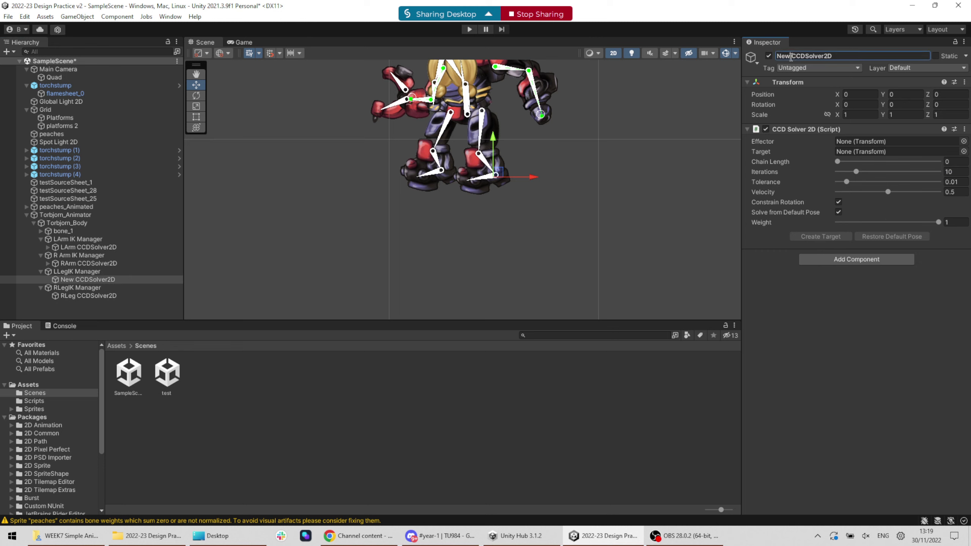
key("BackSpace")
key("BackSpace")
key("BackSpace")
type("LLeg")
key("Return")
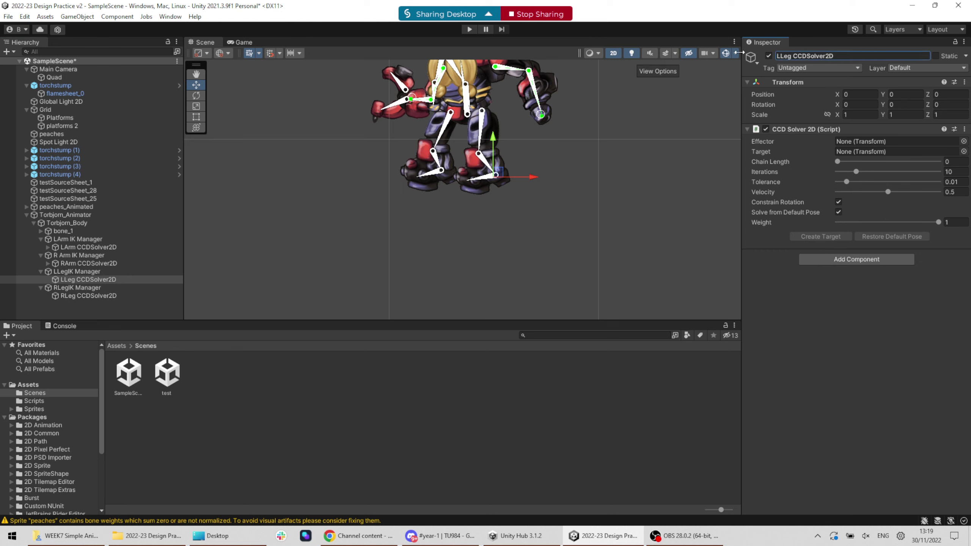
Create an empty child under bone_2 of Torbjorn_RLeg and place it at the right ankle, about X 0.099, Y -0.001
left_click(41, 232)
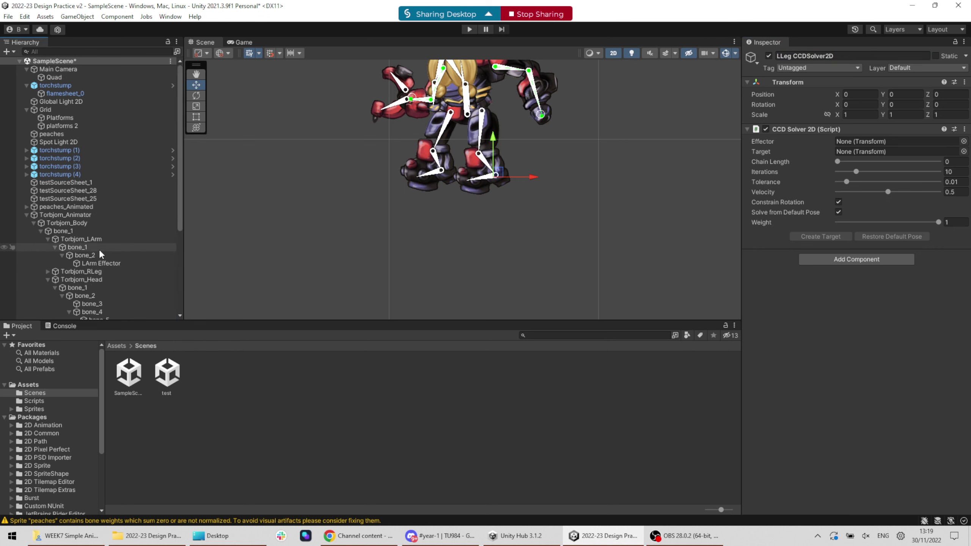
scroll(103, 256, "down", 5)
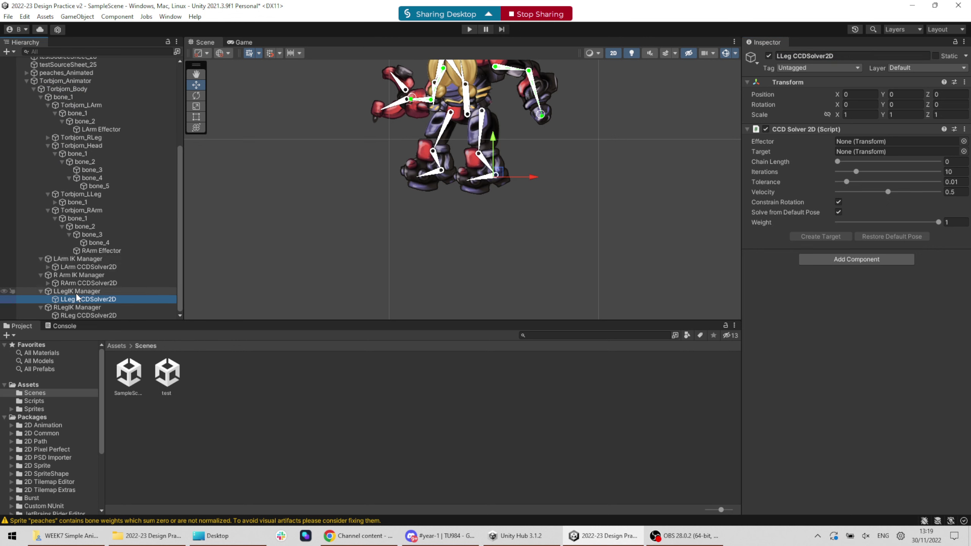
left_click(44, 210)
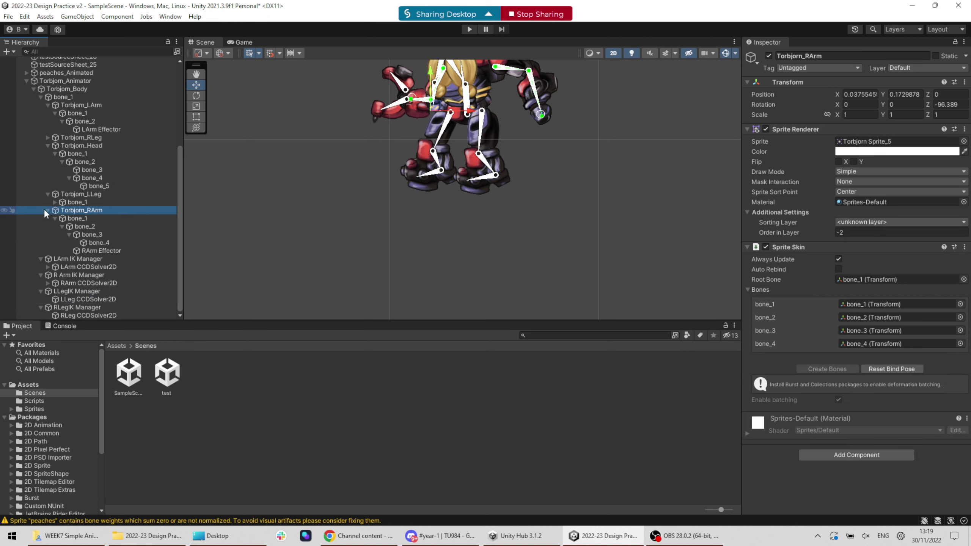
left_click(47, 211)
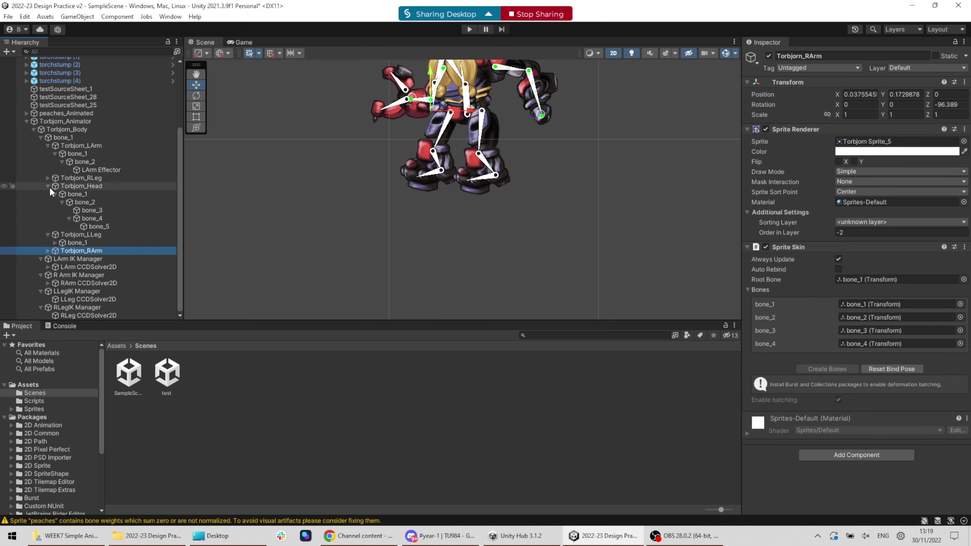
left_click(48, 186)
left_click(50, 219)
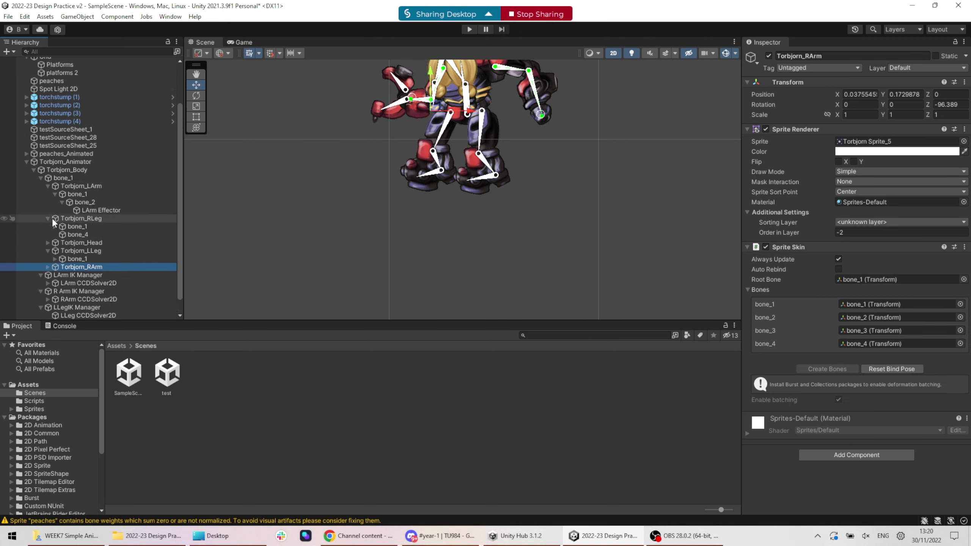
left_click(75, 226)
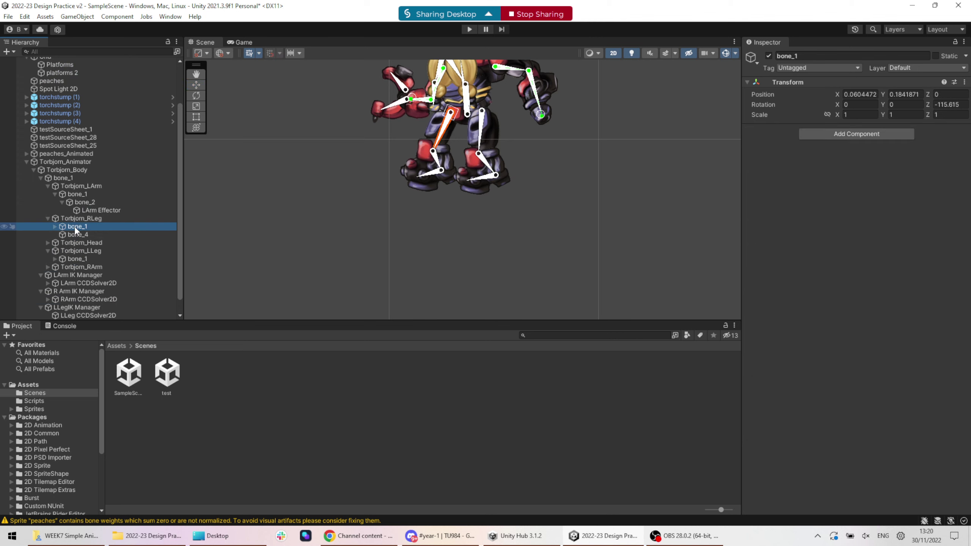
left_click(55, 227)
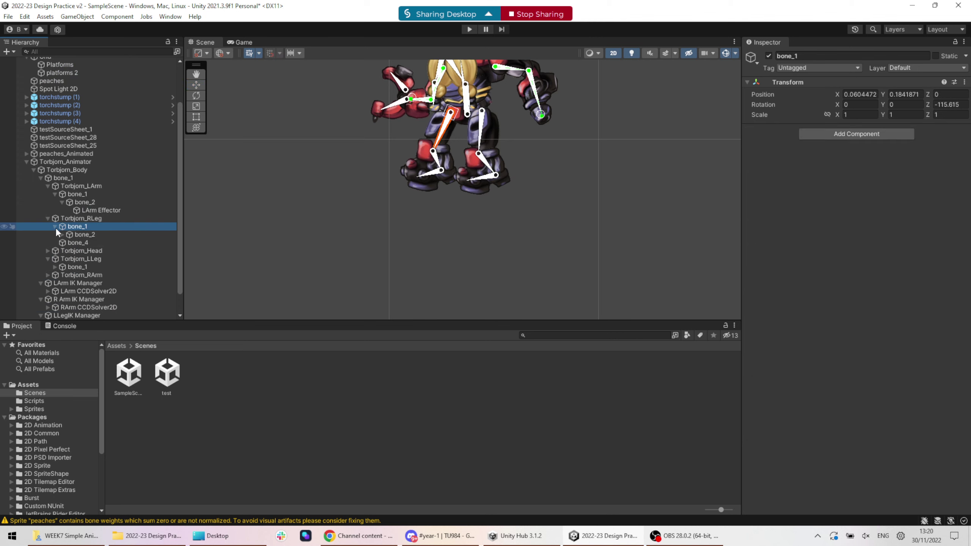
left_click(74, 235)
right_click(75, 235)
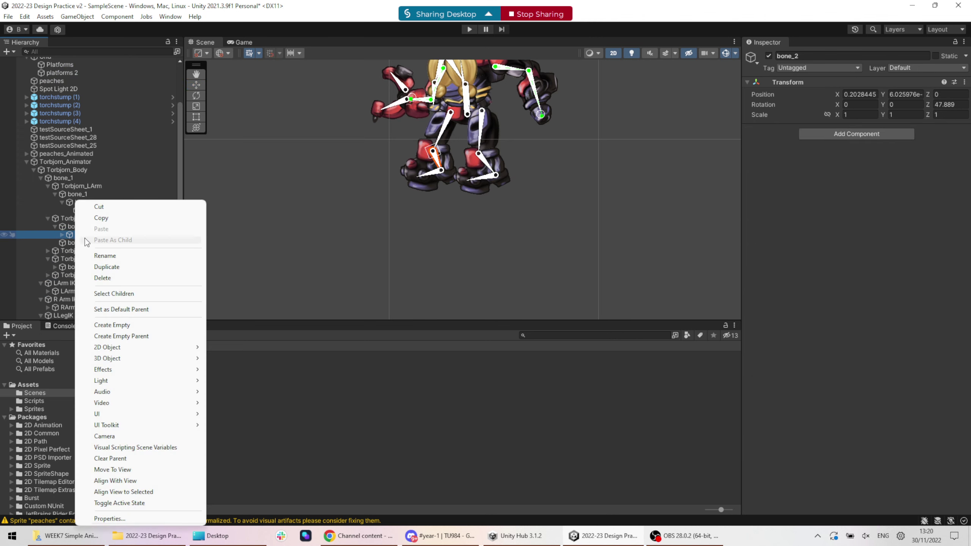
left_click(129, 325)
key("w")
left_click_drag(431, 152, 449, 164)
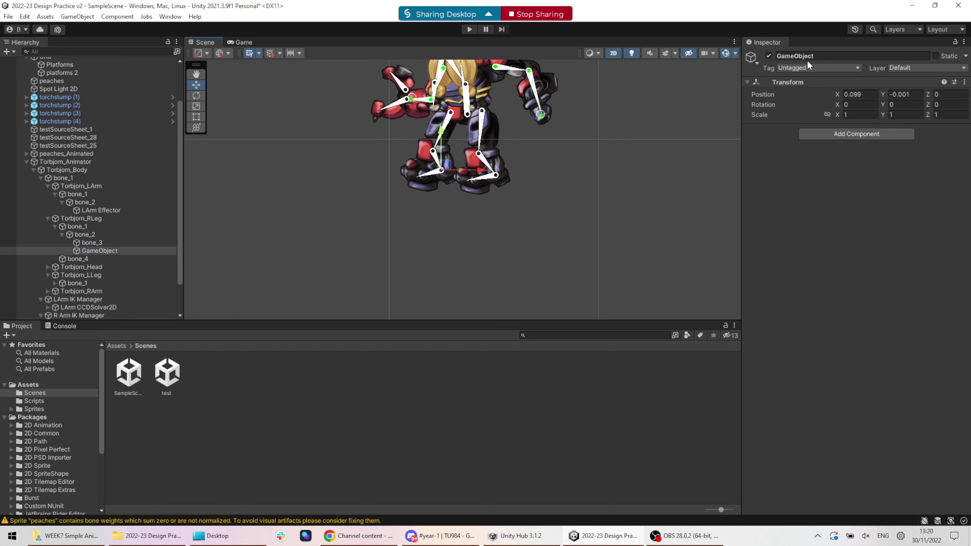
Rename the new empty object at the right ankle as RLeg Effector
left_click(820, 54)
type("RLeg E")
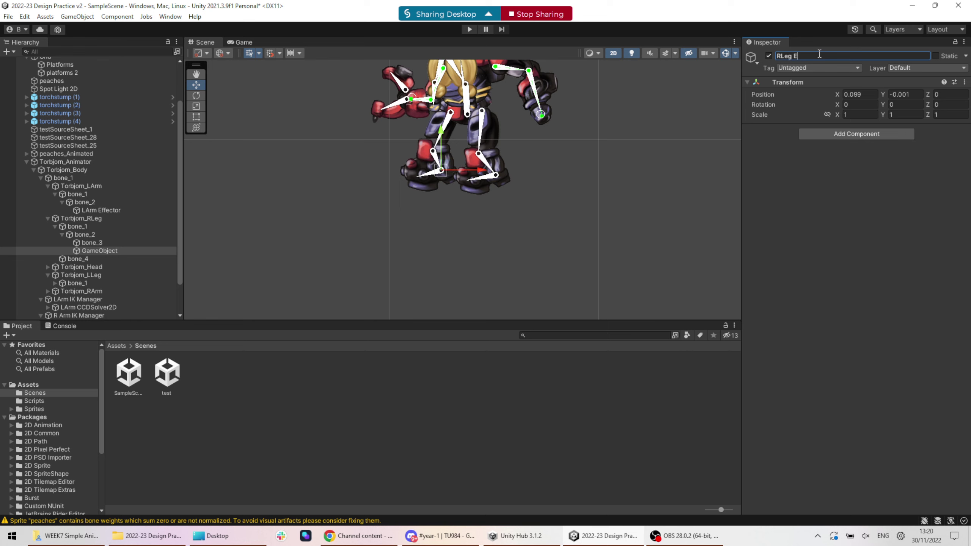
type("ffector")
key("Return")
Create an empty object named LLegEffector under bone_2 of Torbjorn_LLeg and place it at the left ankle, about X 0.133, Y -0.004
left_click(486, 164)
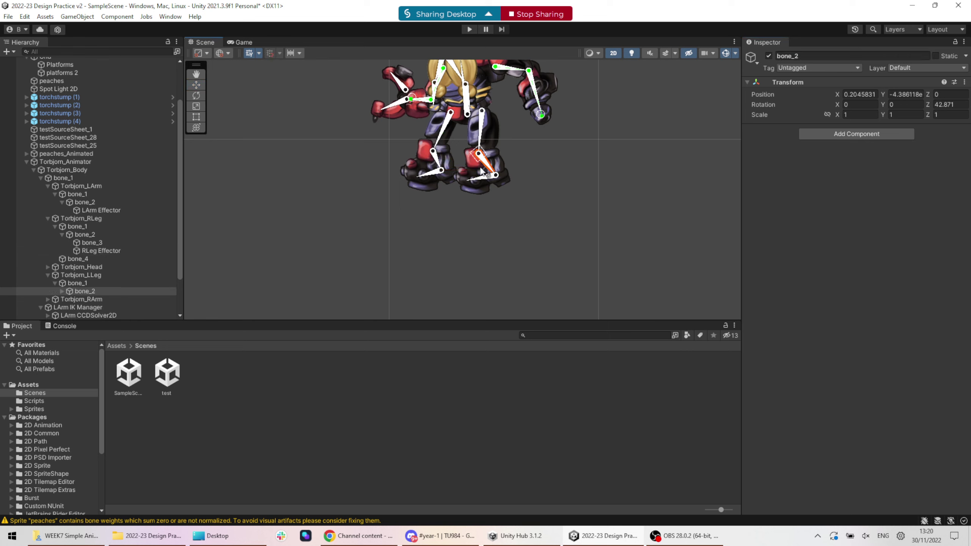
scroll(113, 276, "down", 3)
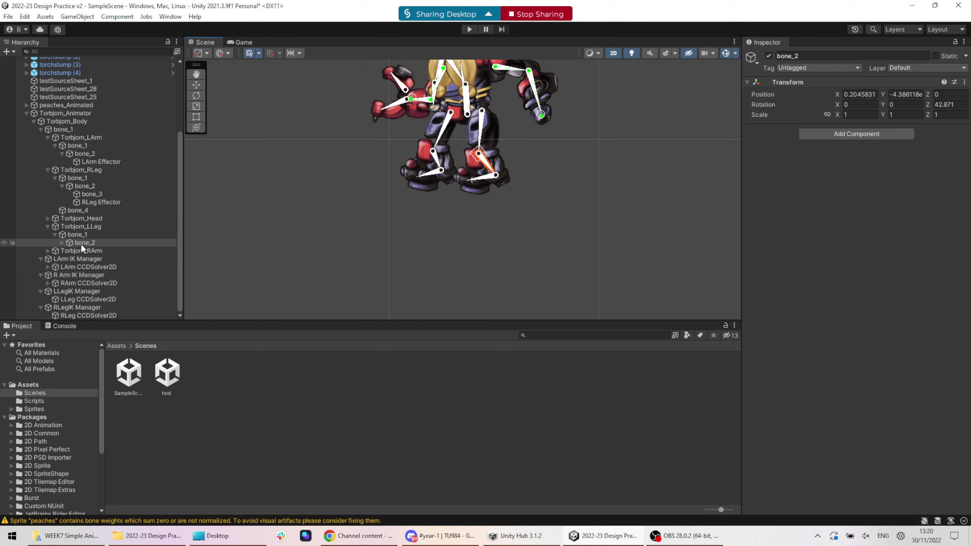
right_click(81, 244)
left_click(165, 317)
type("w")
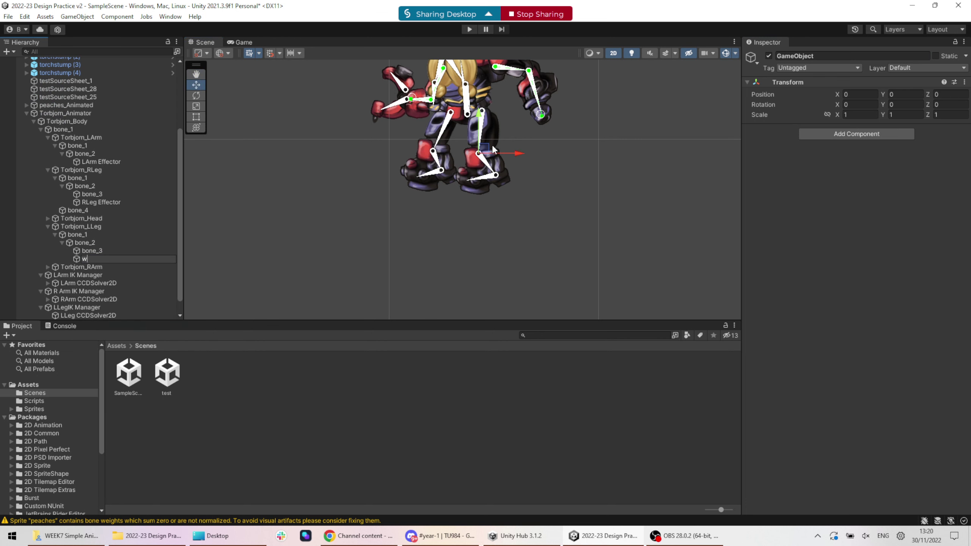
left_click_drag(491, 148, 509, 171)
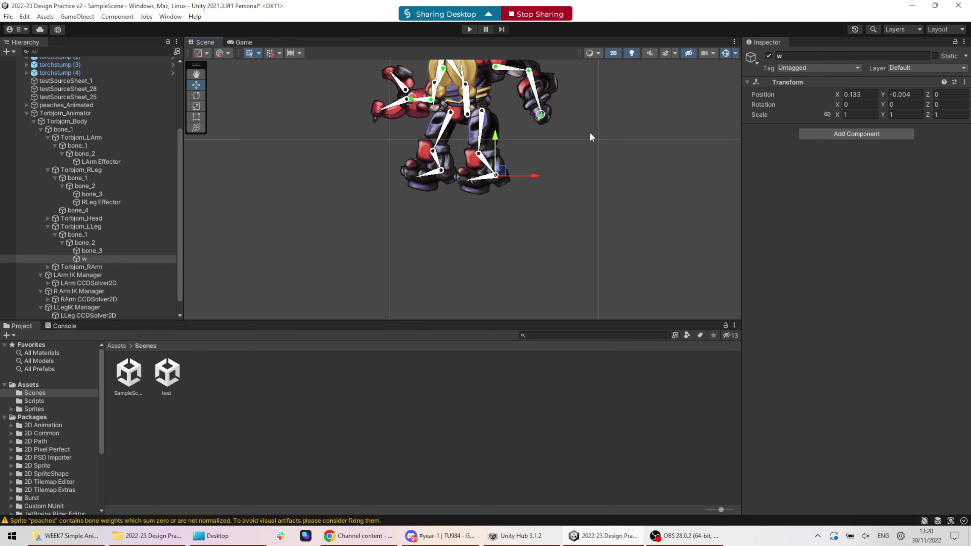
left_click(822, 56)
type("LLeg")
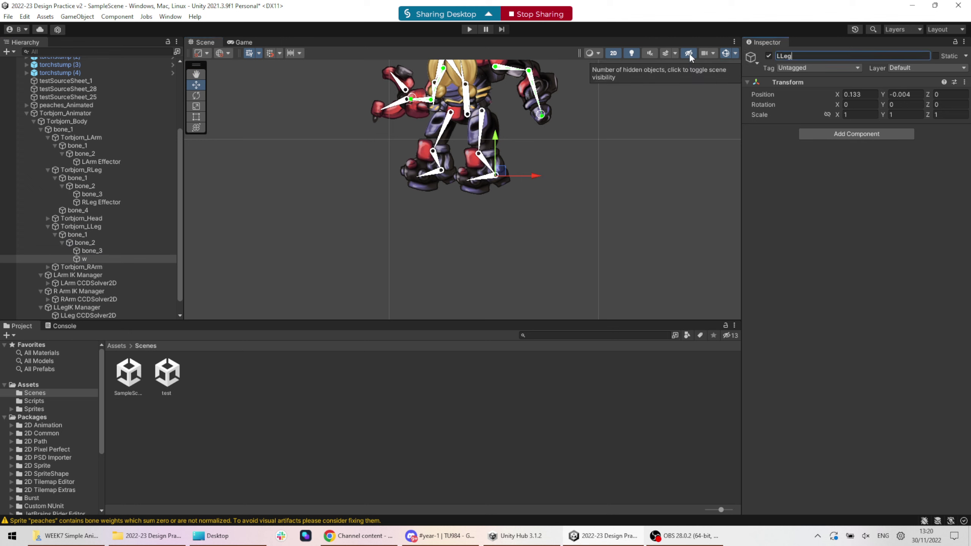
type("Effector")
key("Return")
Assign LLegEffector as LLeg CCDSolver2D's effector, set the chain length to 3 and create its target
scroll(94, 237, "down", 2)
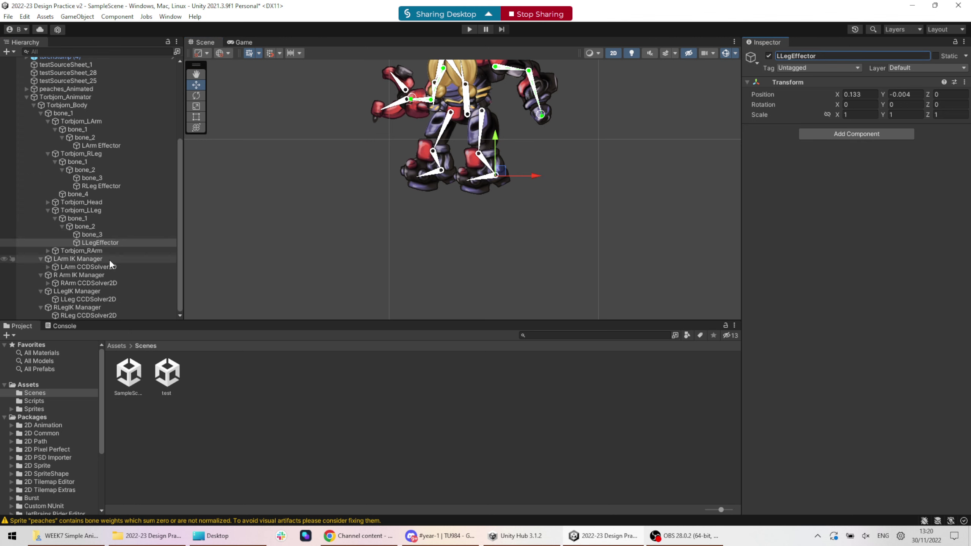
left_click(81, 299)
left_click_drag(107, 241, 884, 164)
left_click(829, 236)
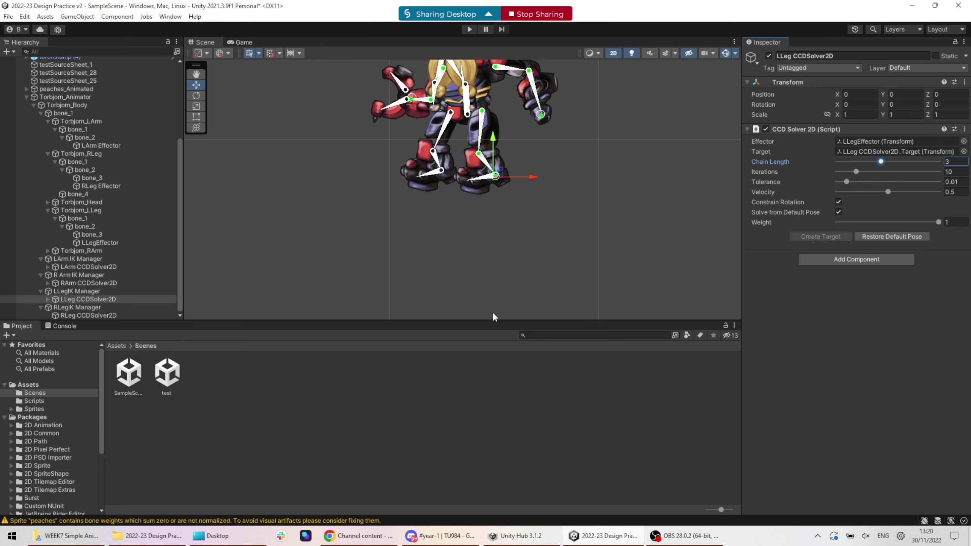
Assign RLeg Effector as RLeg CCDSolver2D's effector, set the chain length to 3 and create its target
left_click(89, 315)
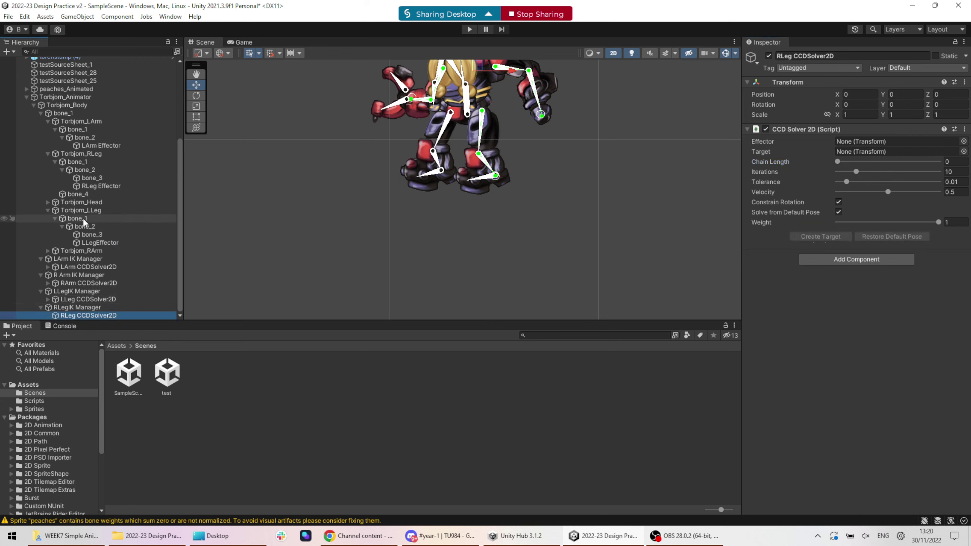
left_click_drag(92, 186, 883, 164)
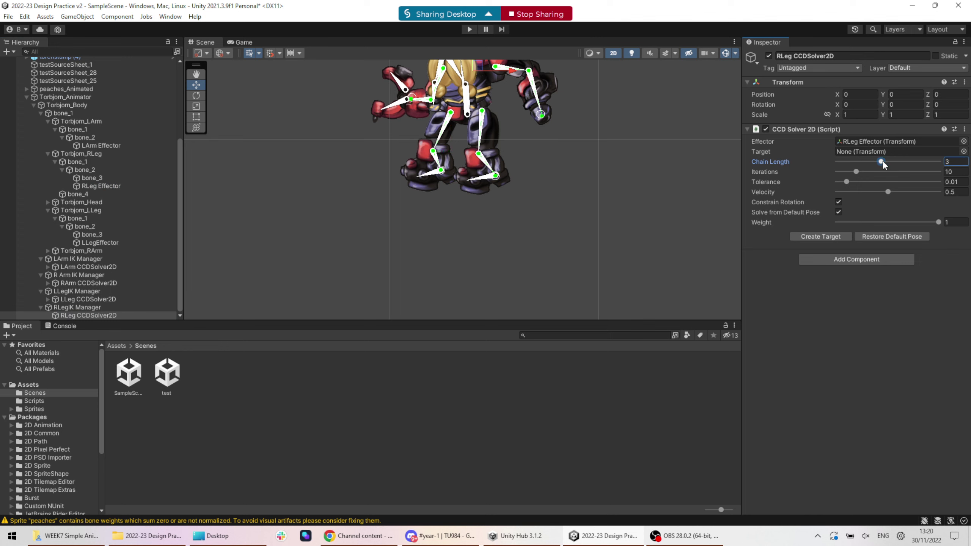
left_click(837, 235)
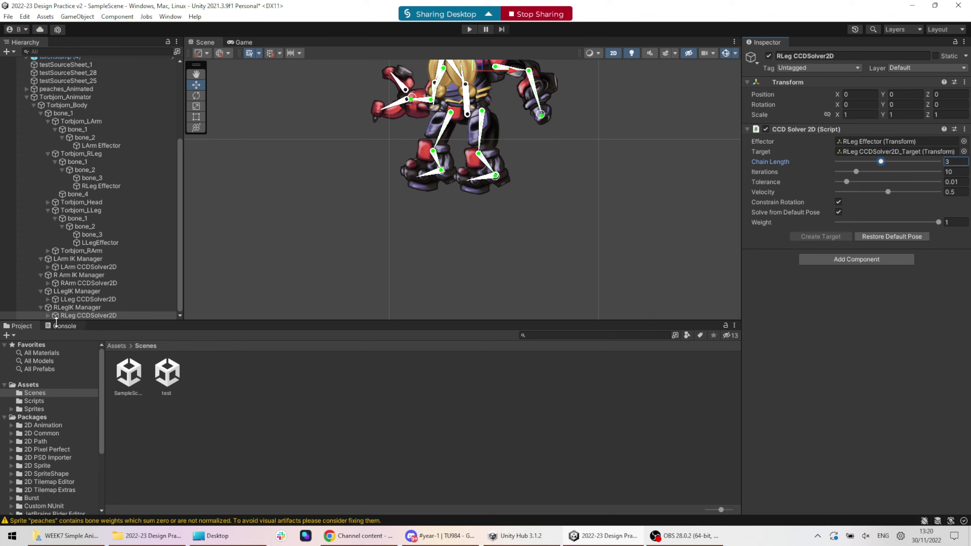
Undo the effector, chain length and target settings made on the leg CCD solvers
left_click(77, 307)
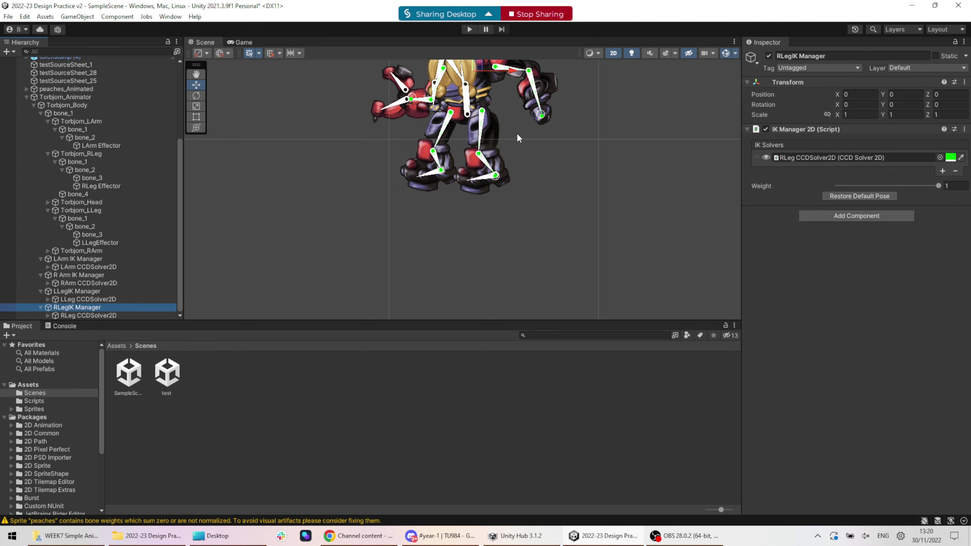
scroll(518, 138, "down", 1)
left_click(468, 131)
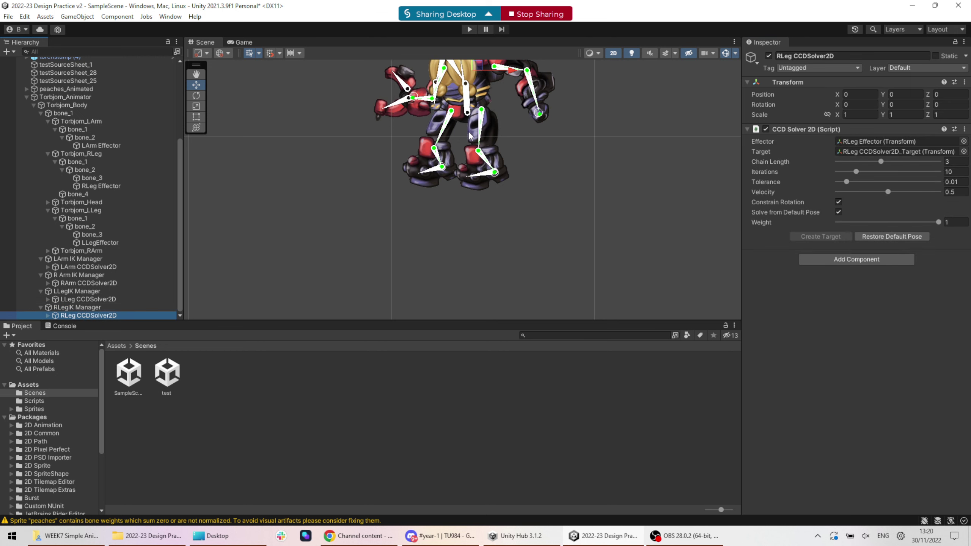
left_click(88, 308)
left_click(87, 292)
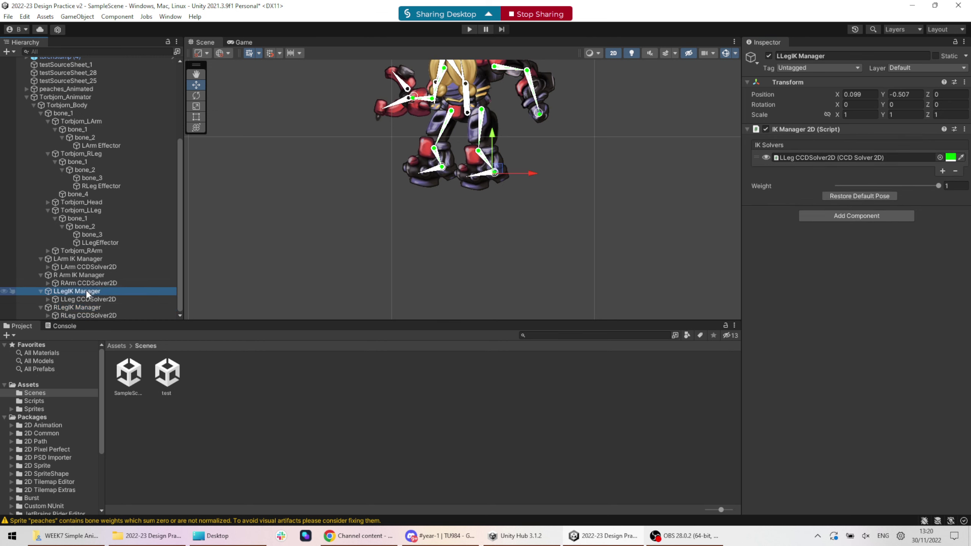
left_click(88, 308)
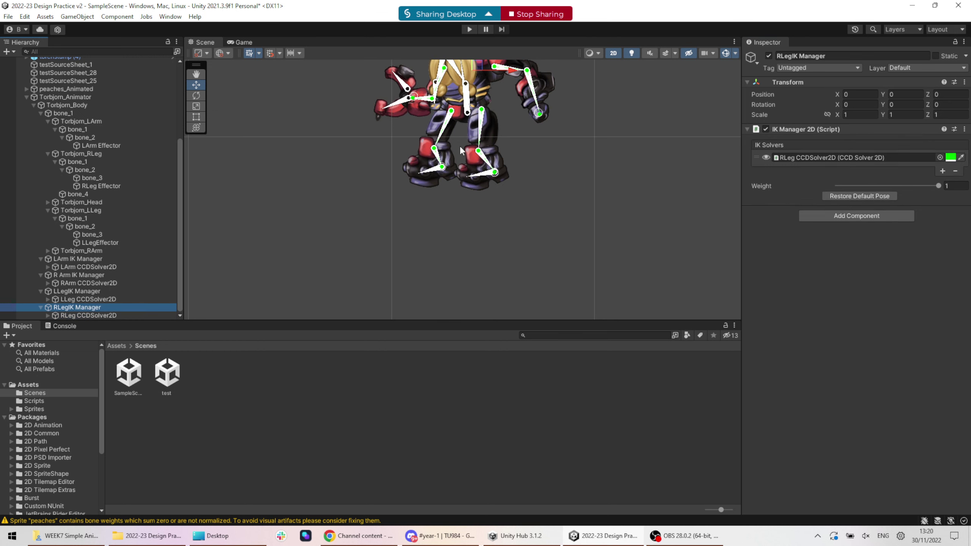
left_click(491, 124)
left_click(492, 126)
left_click(492, 127)
left_click(492, 130)
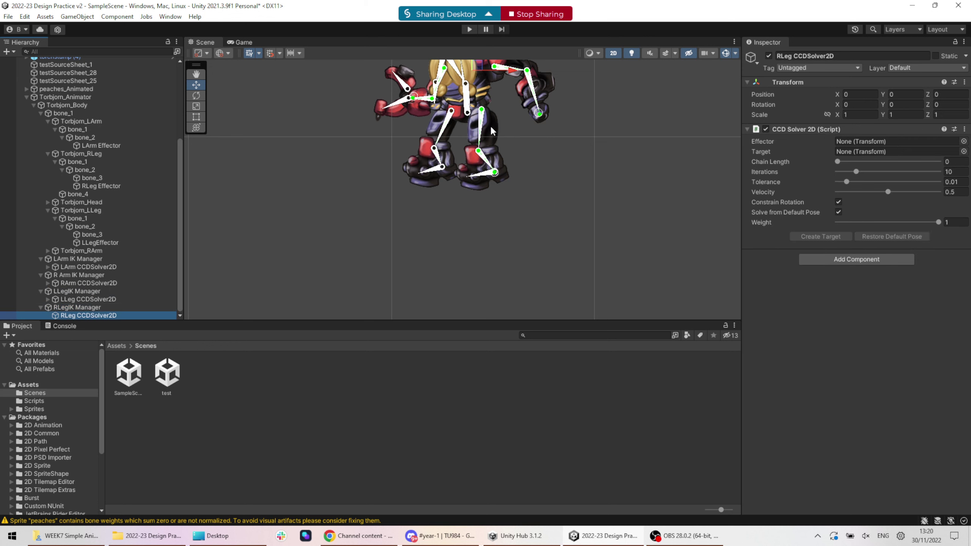
Move RLegIK Manager onto the character's right ankle, at about X -0.154, Y -0.478
left_click(86, 290)
left_click(89, 299)
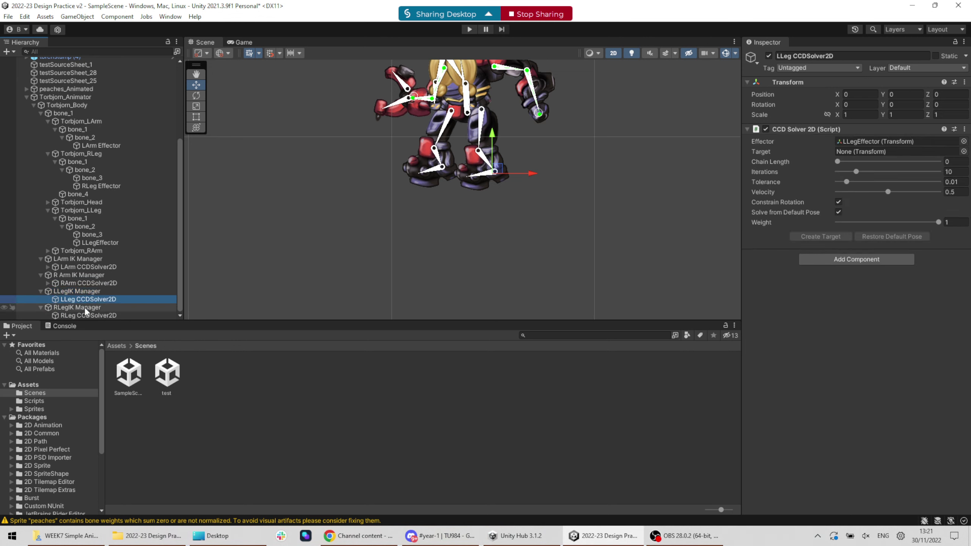
left_click(85, 308)
left_click_drag(482, 67, 451, 165)
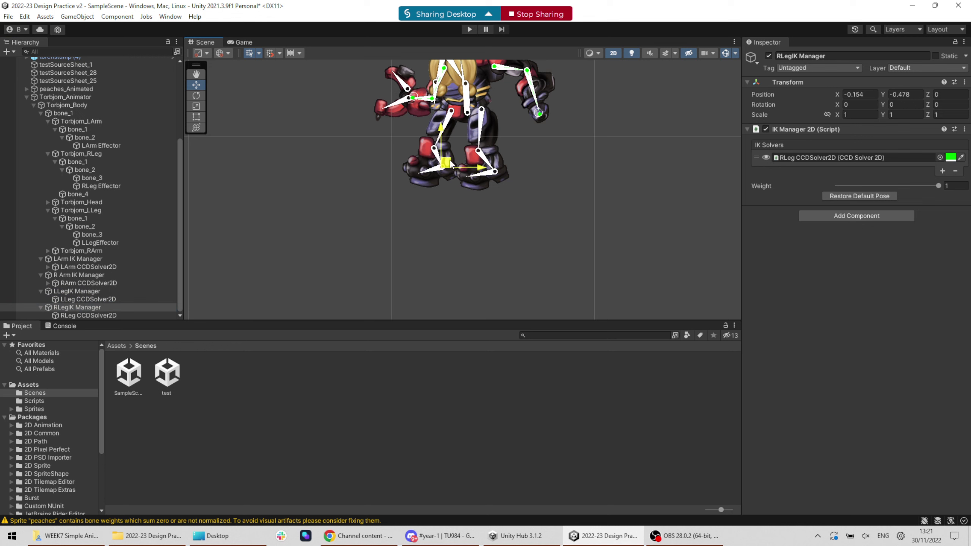
Assign RLeg Effector to RLeg CCDSolver2D, set the chain length to 3 and create its target
left_click(92, 316)
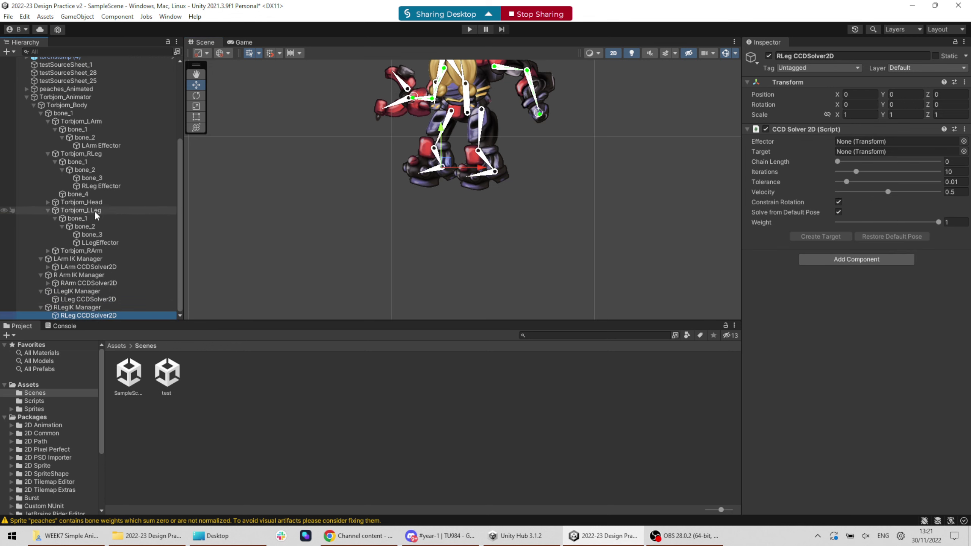
left_click_drag(99, 186, 889, 144)
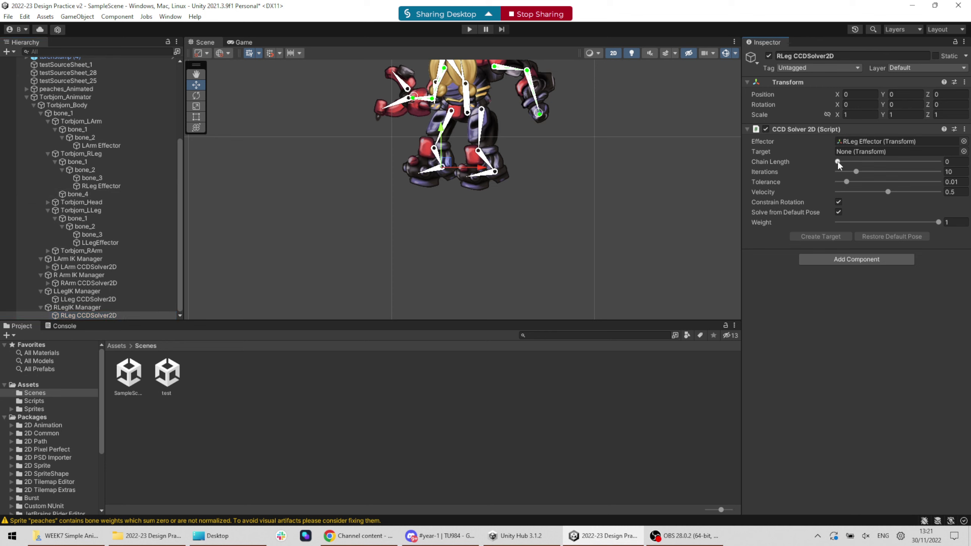
left_click_drag(837, 162, 880, 162)
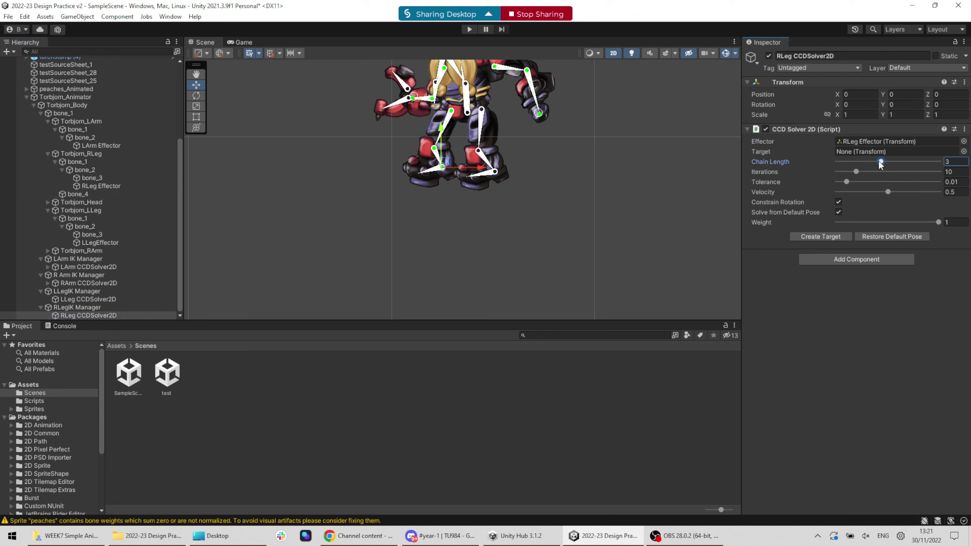
left_click(841, 236)
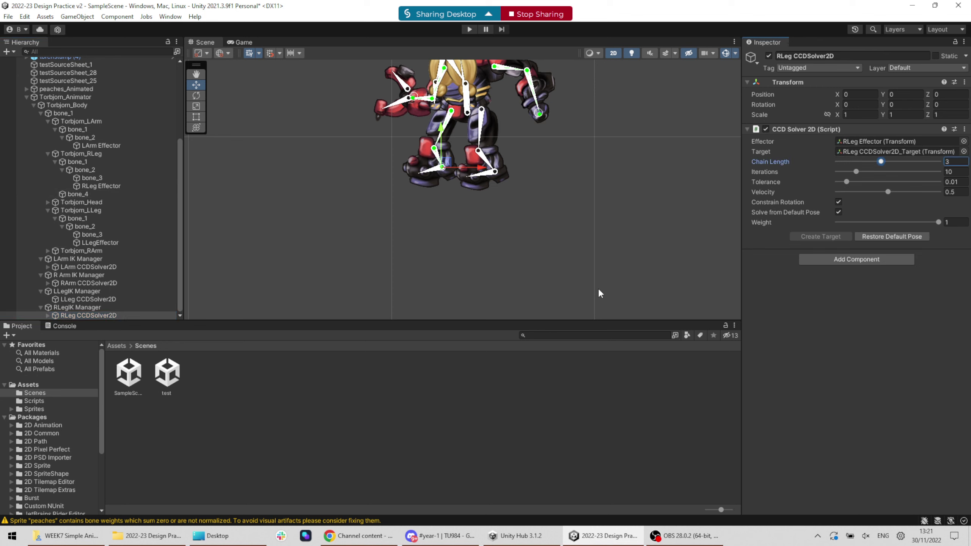
Assign LLegEffector to LLeg CCDSolver2D, set the chain length to 3 and create its target
left_click(80, 291)
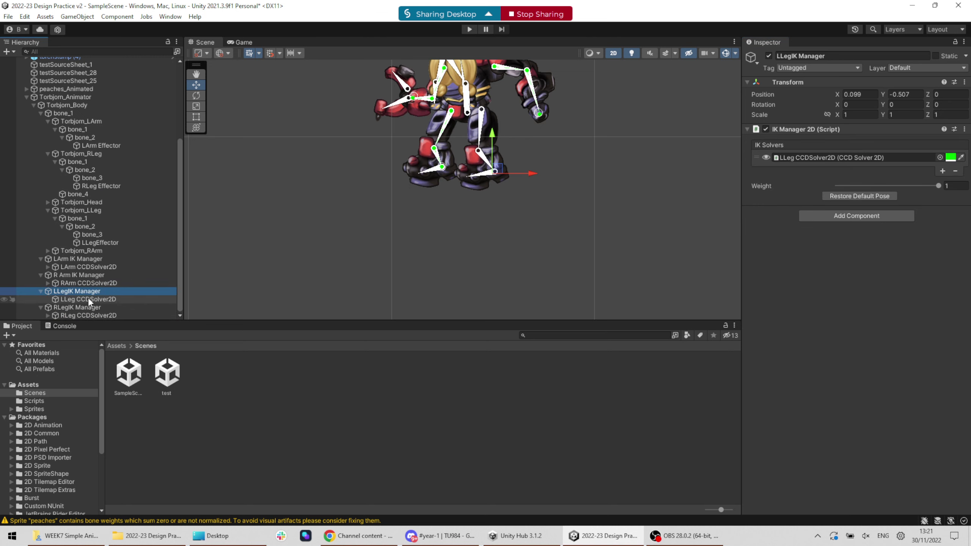
left_click(88, 299)
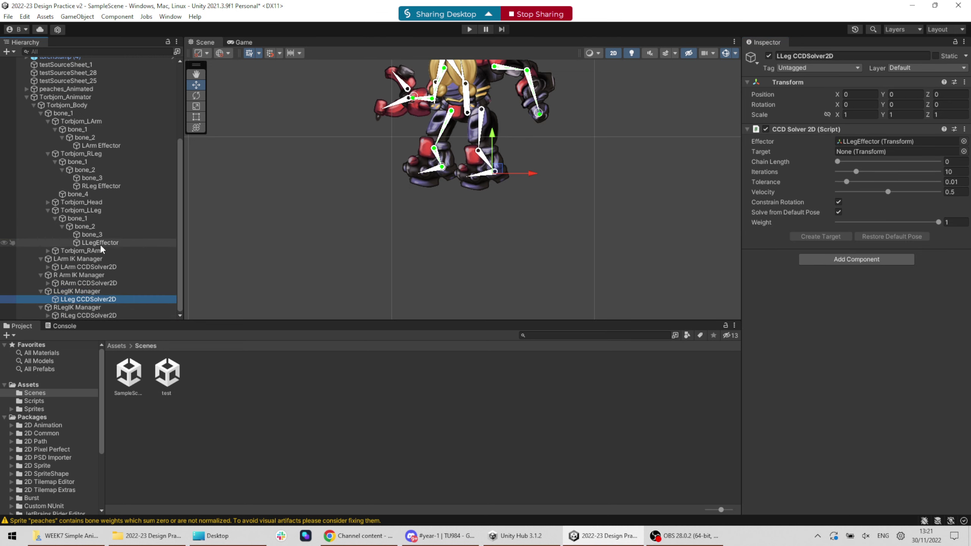
left_click_drag(100, 244, 896, 141)
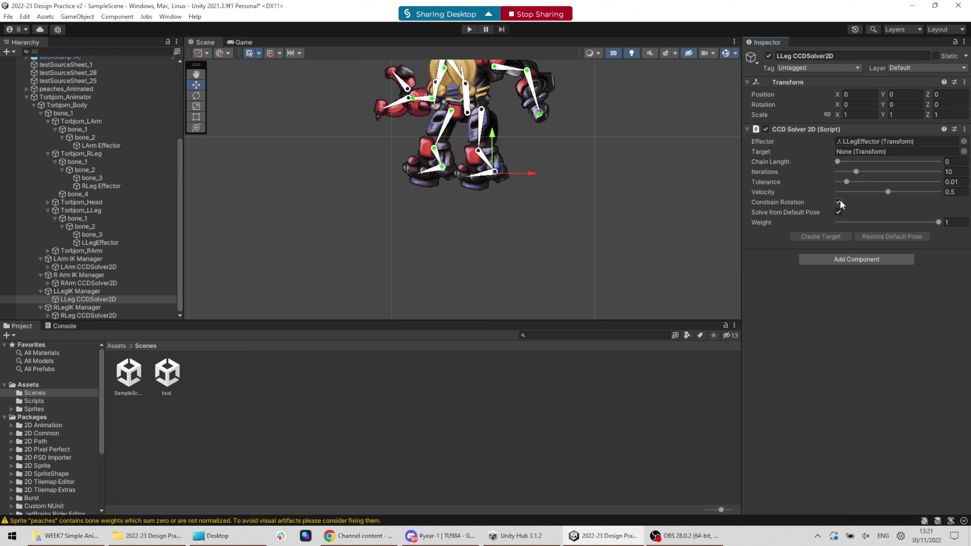
left_click_drag(837, 161, 869, 161)
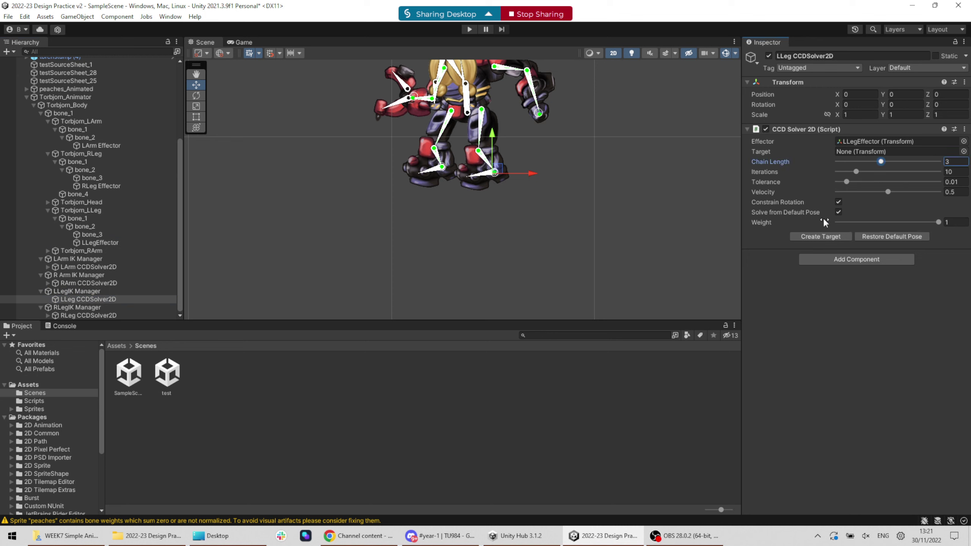
left_click(818, 236)
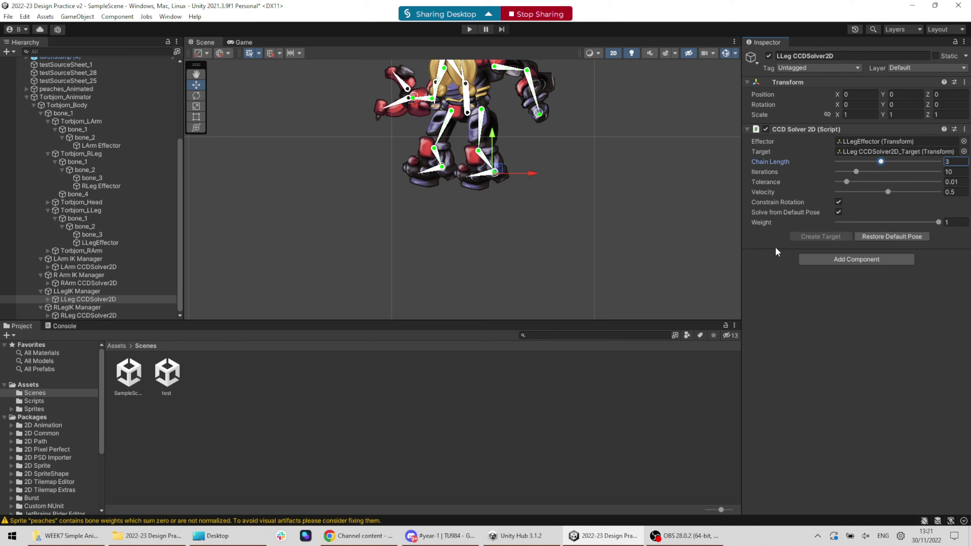
Pose the legs by moving RLegIK Manager slightly and LLegIK Manager to about X 0.124, Y -0.5
left_click(74, 308)
left_click_drag(448, 169, 503, 167)
left_click(77, 291)
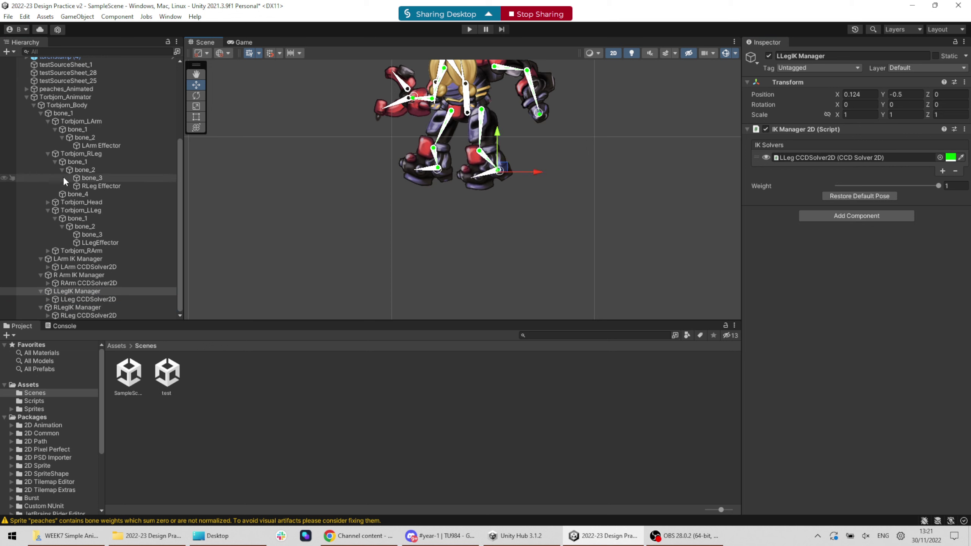
Collapse the four arm and leg IK managers in the hierarchy, with the whole character in view
left_click(34, 105)
scroll(453, 183, "up", 1)
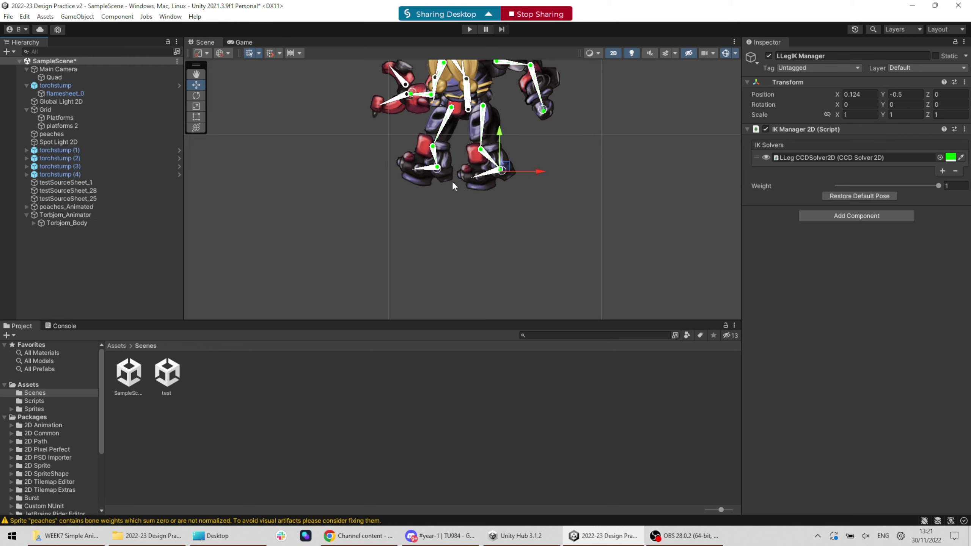
middle_click_drag(452, 183, 431, 252)
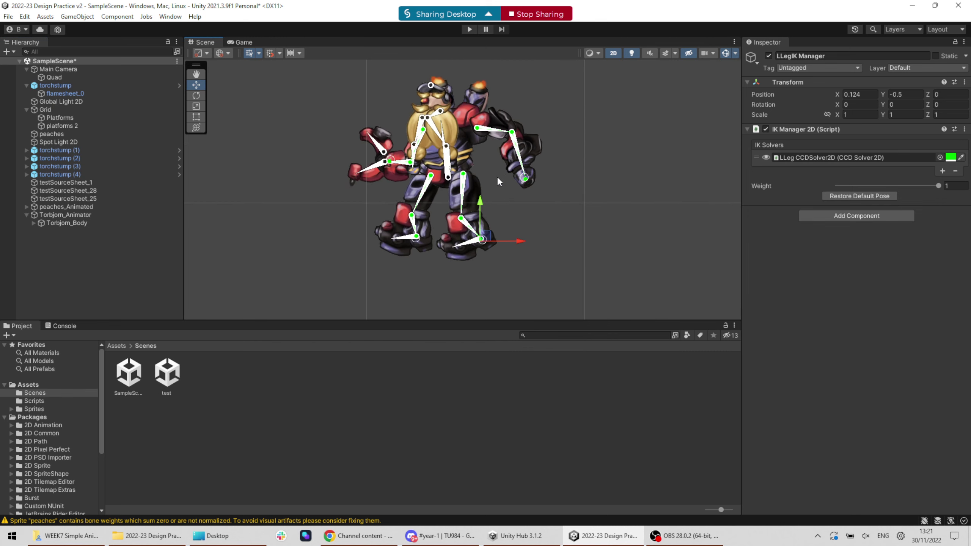
scroll(493, 184, "up", 1)
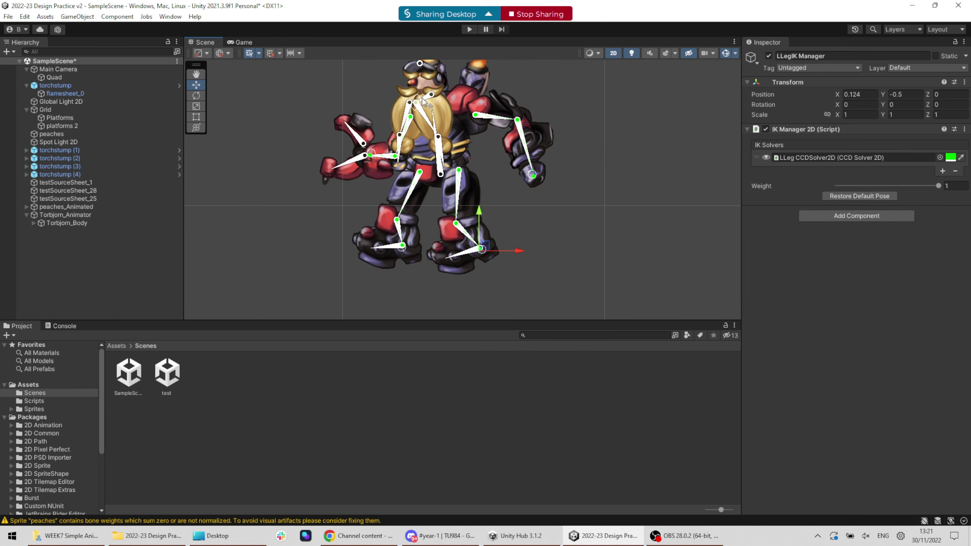
left_click_drag(423, 101, 389, 120)
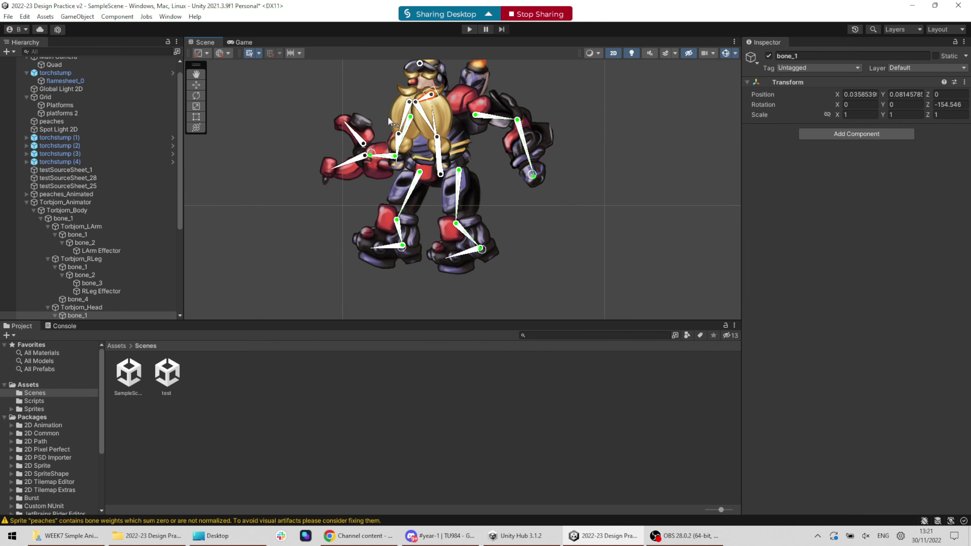
scroll(54, 230, "down", 6)
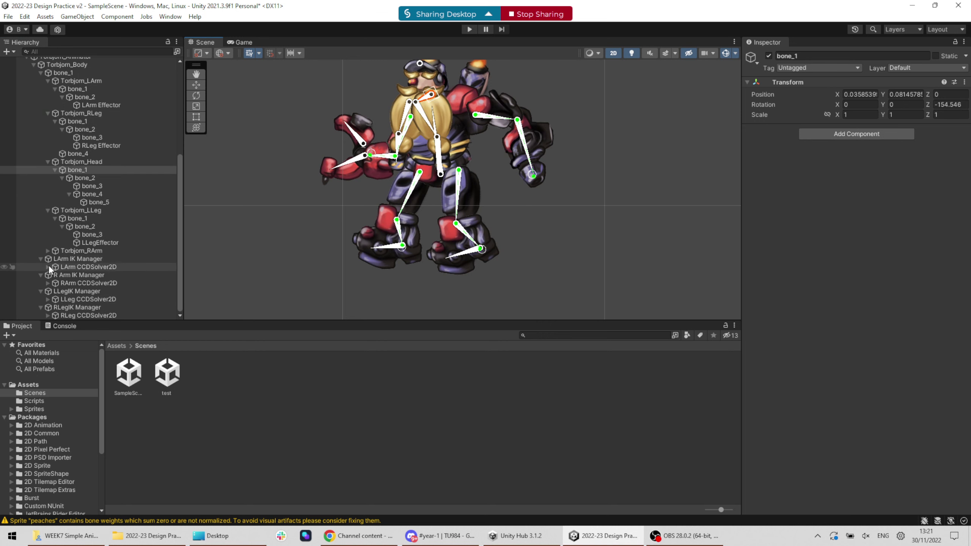
left_click(40, 260)
left_click(41, 275)
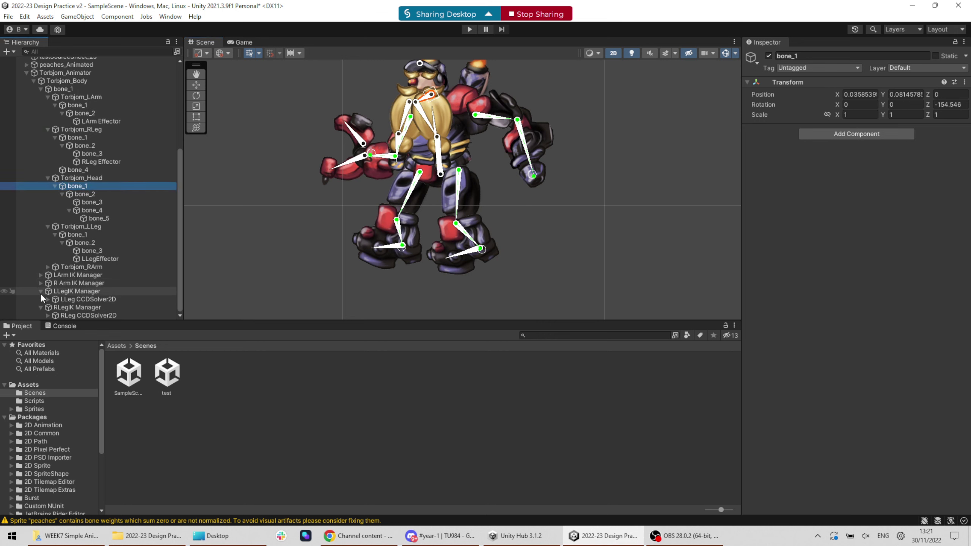
left_click(40, 292)
left_click(40, 308)
Move LArm IK Manager to about X 0.214, Y -0.275 so the left arm hangs closer to the body
left_click(67, 292)
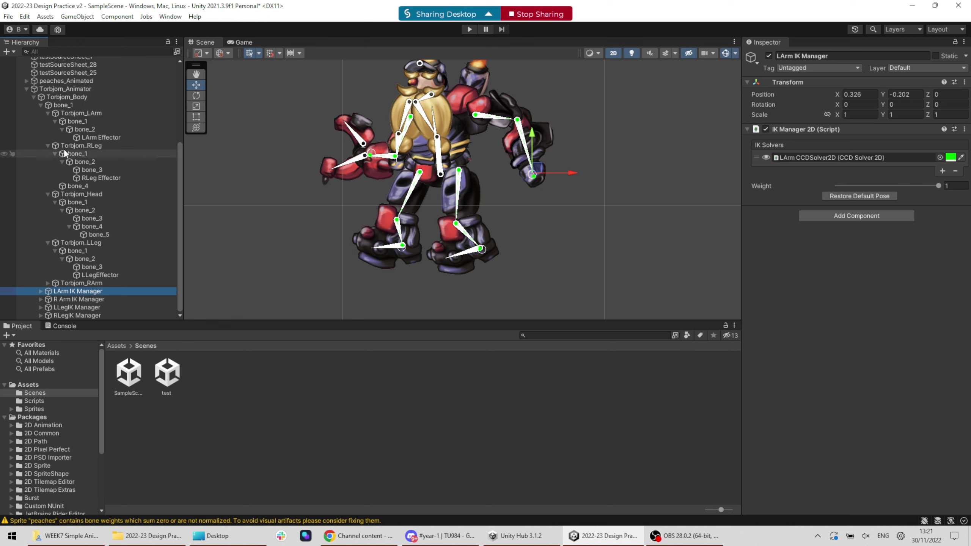
left_click(70, 97)
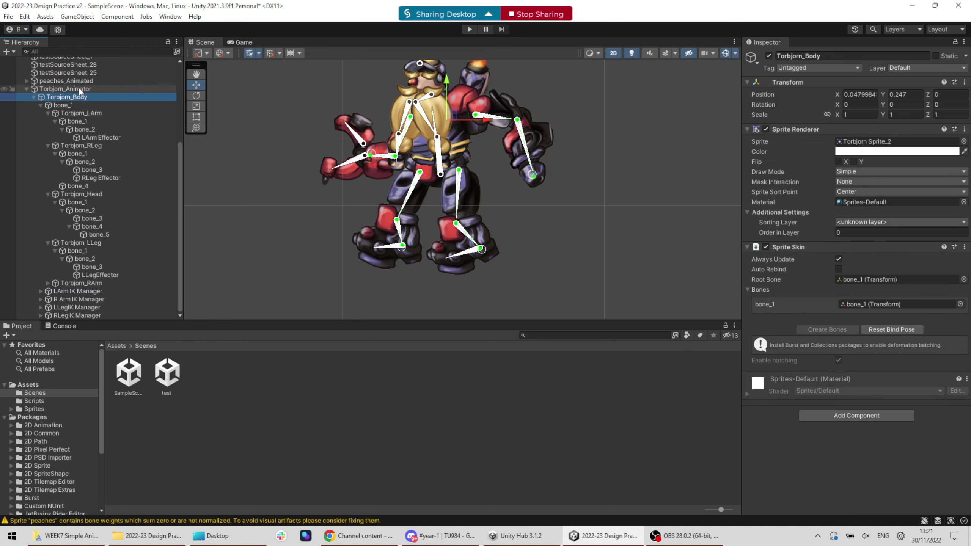
left_click(79, 89)
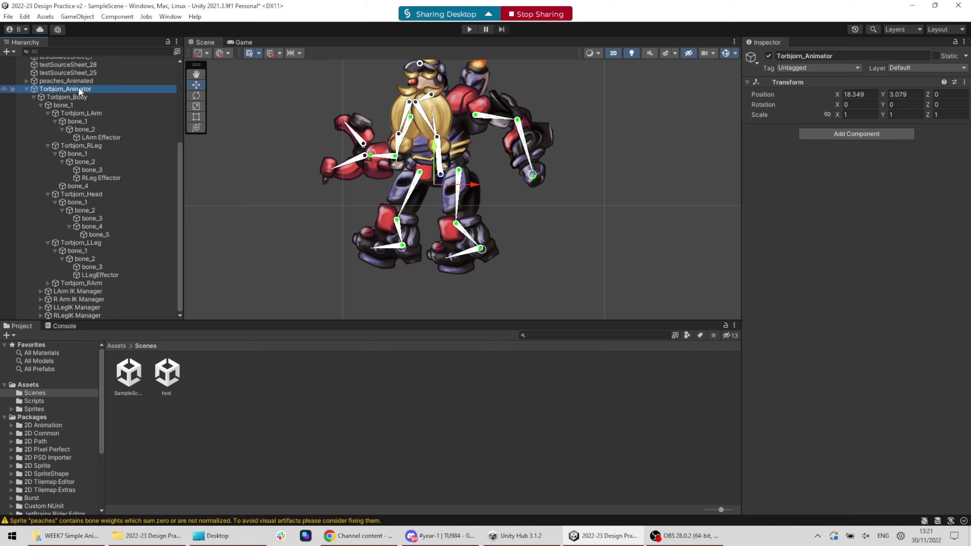
left_click(77, 292)
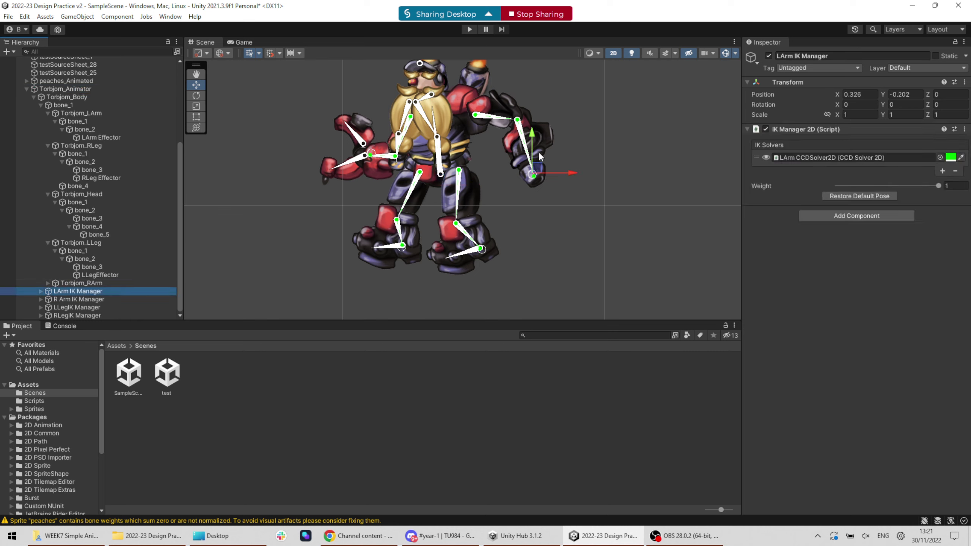
left_click_drag(541, 172, 513, 192)
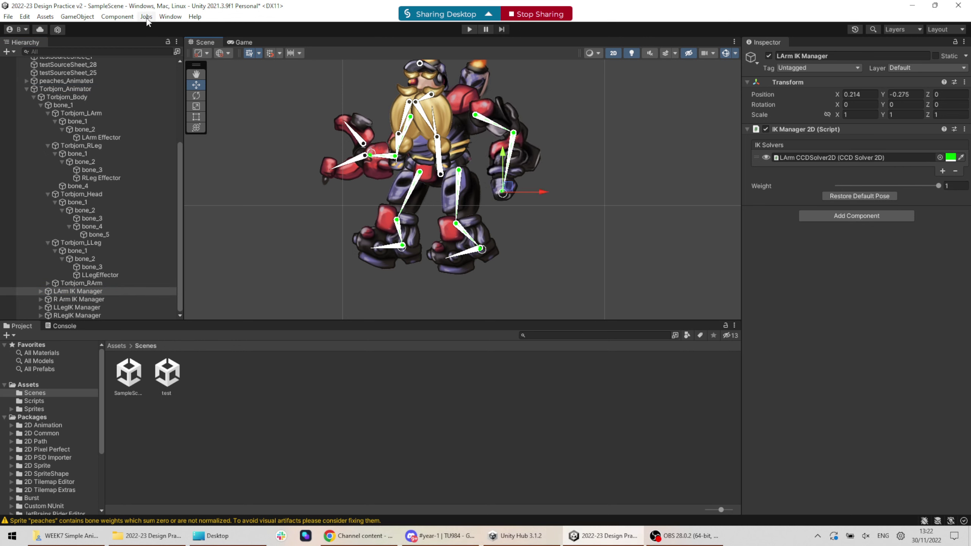
Open the Animation window for the Torbjorn_Animator object
left_click(170, 16)
left_click(78, 17)
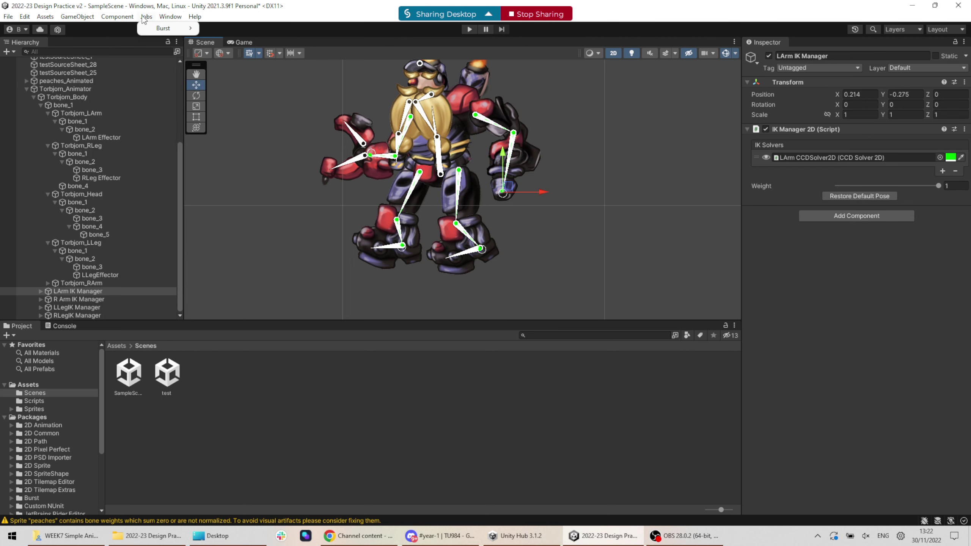
left_click(168, 17)
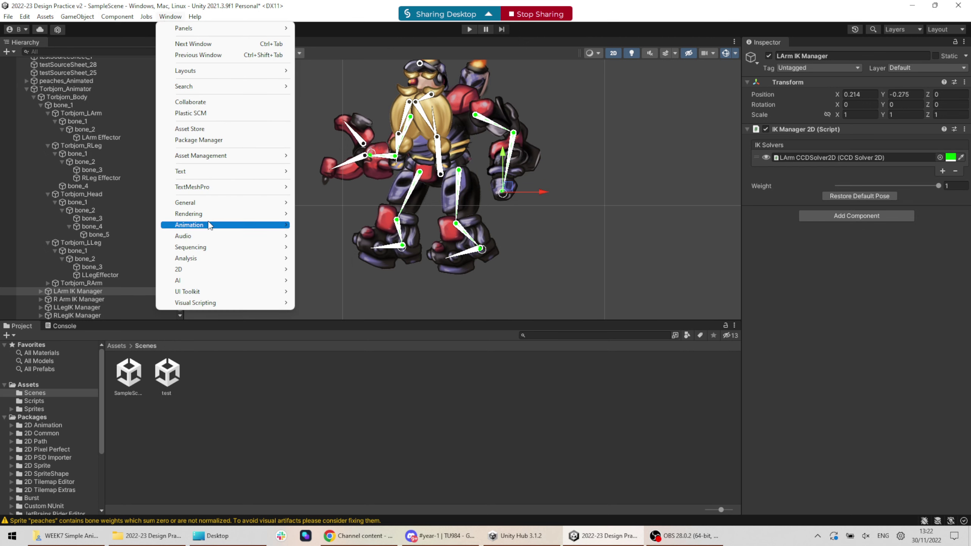
mouse_move(214, 225)
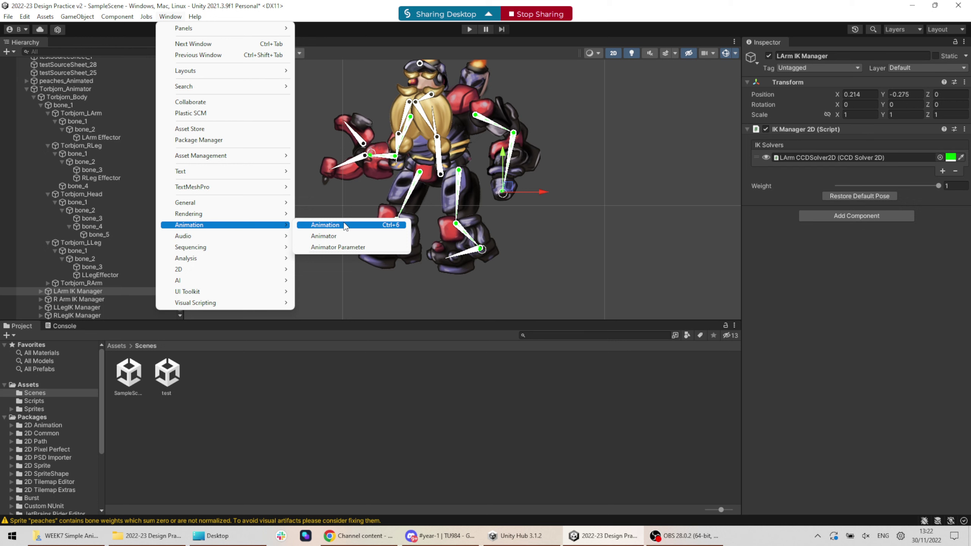
left_click(69, 97)
left_click(69, 89)
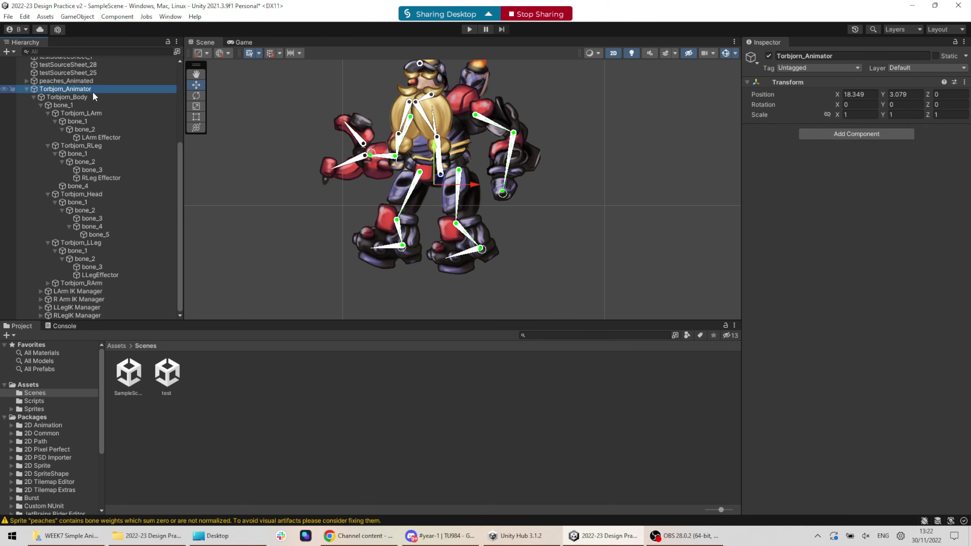
left_click(170, 16)
mouse_move(244, 224)
left_click(325, 225)
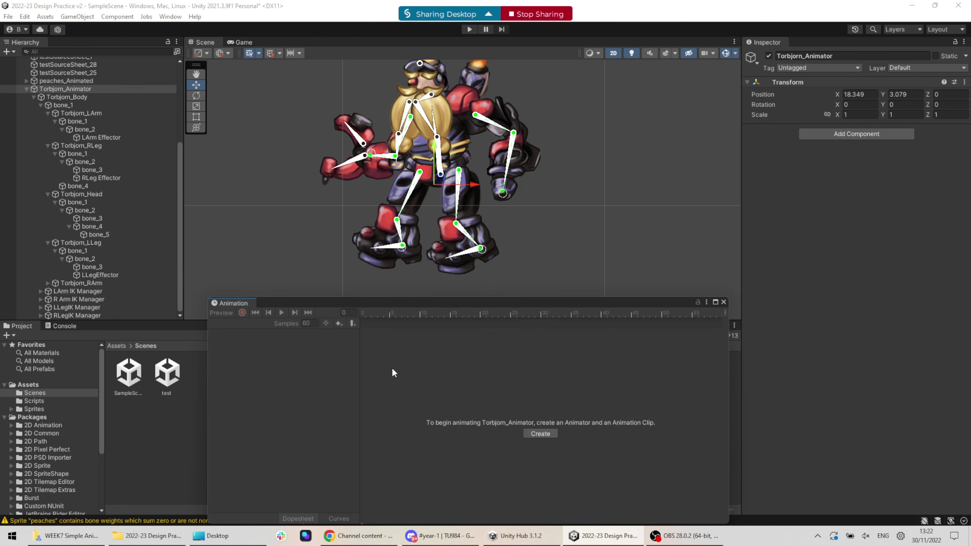
Create an Animator and an animation clip named idle for Torbjorn_Animator, saved in the Scenes folder
left_click(540, 434)
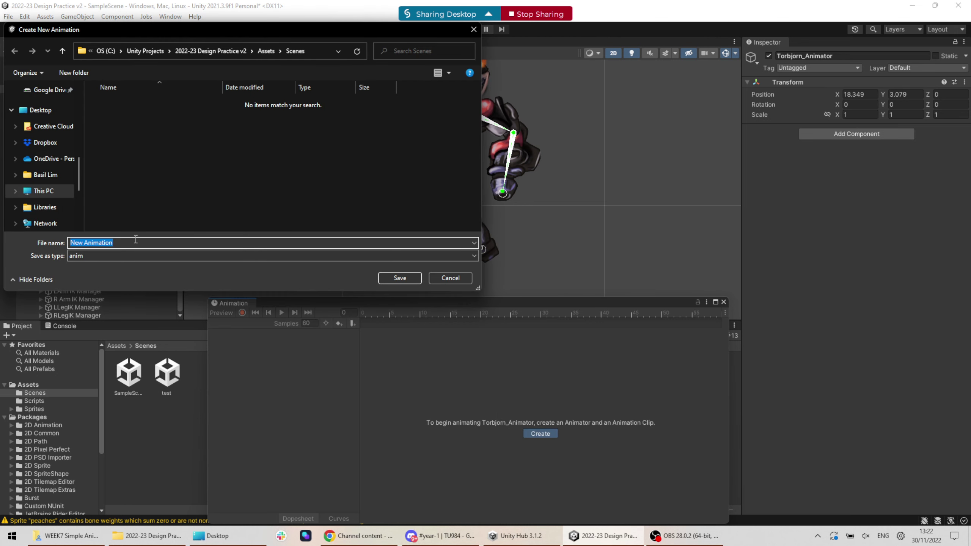
type("idle")
key("Return")
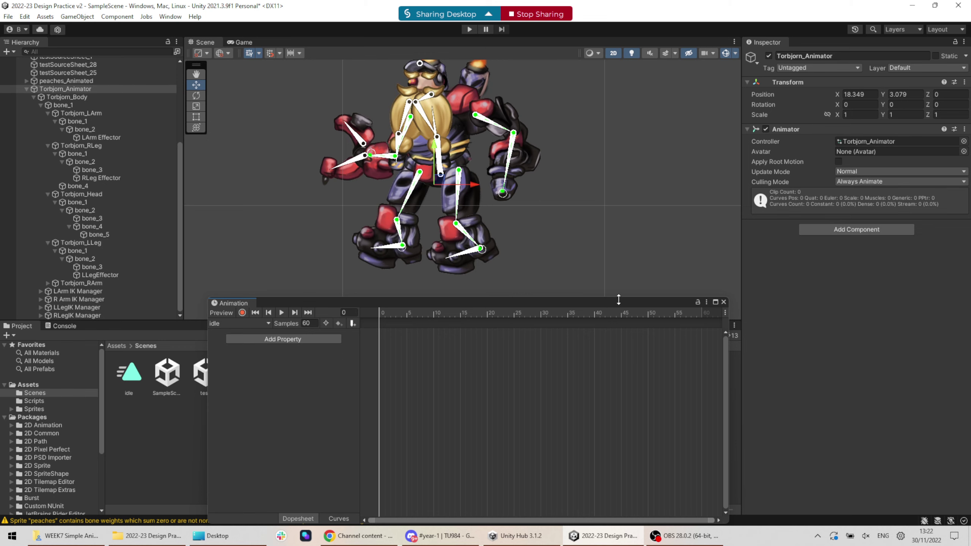
Move the Animation window clear of the character's feet and collapse the Torbjorn_Animator hierarchy
left_click_drag(619, 300, 785, 198)
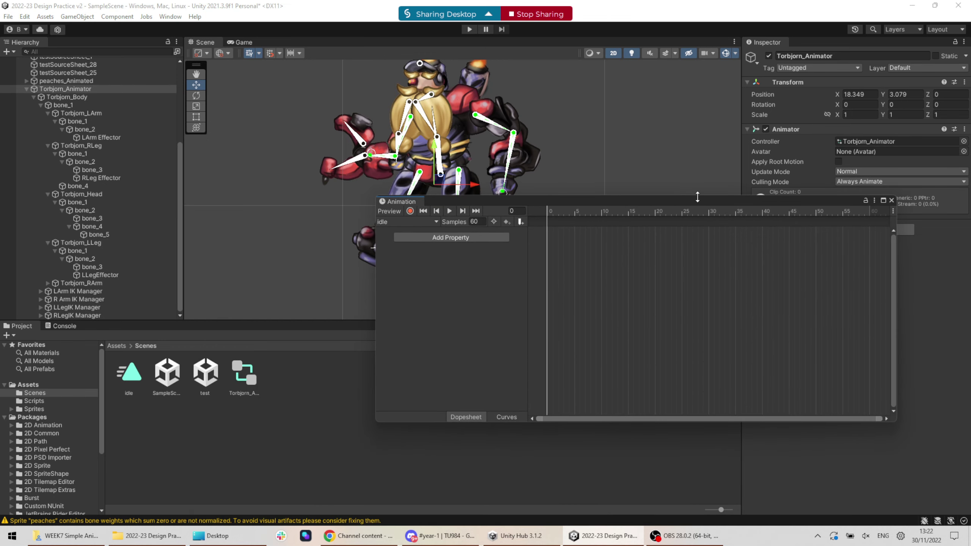
left_click_drag(697, 197, 621, 272)
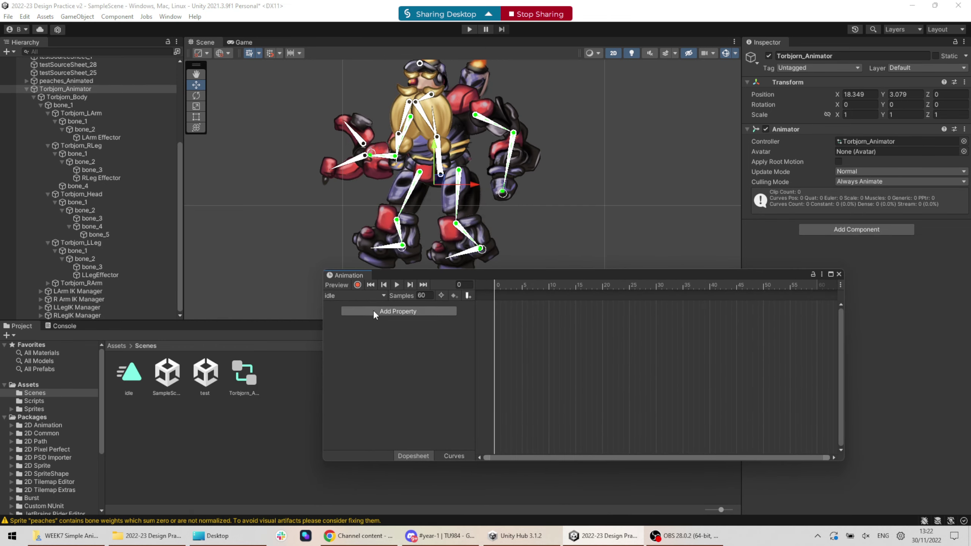
left_click(56, 97)
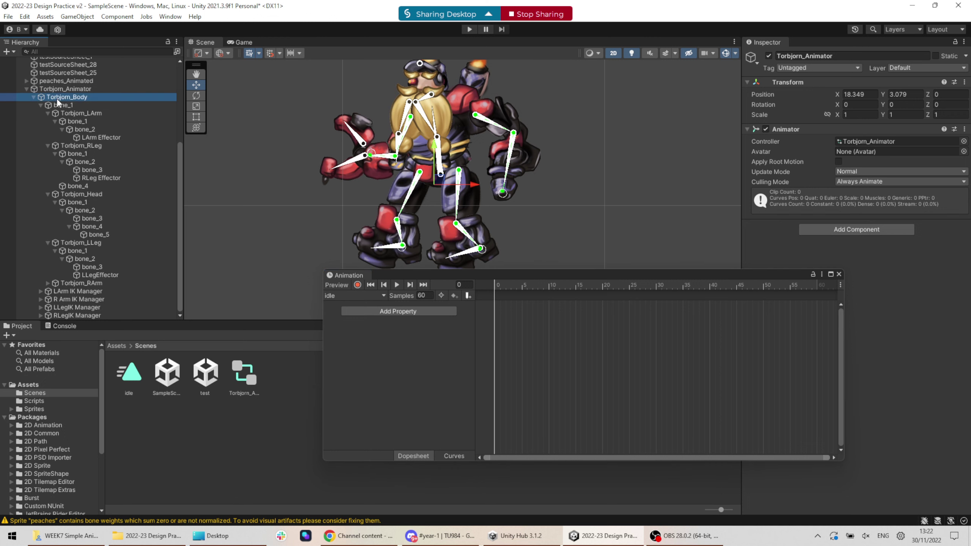
double_click(32, 102)
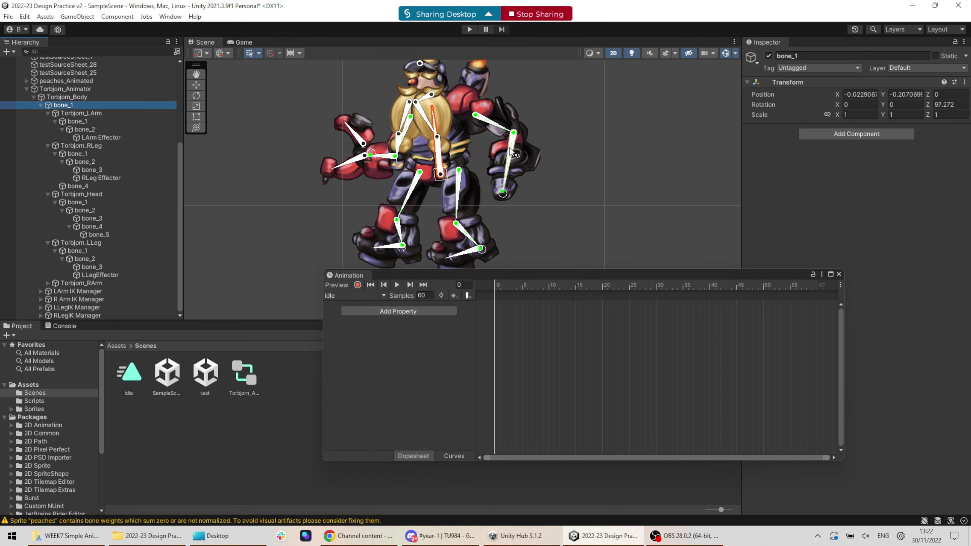
left_click(24, 90)
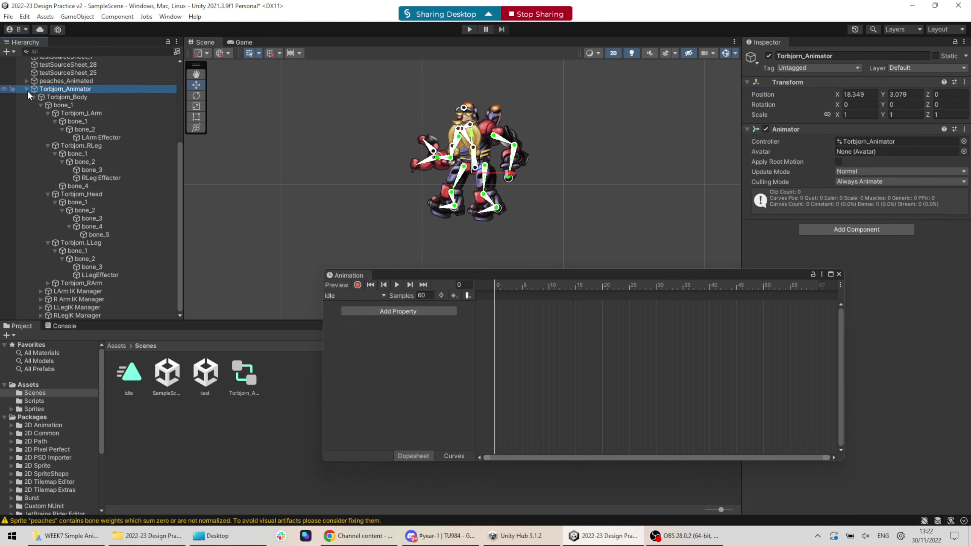
left_click(26, 89)
Place the platform tile from the Sprites folder under the character's feet at about X 18.309, Y 2.834
right_click(62, 239)
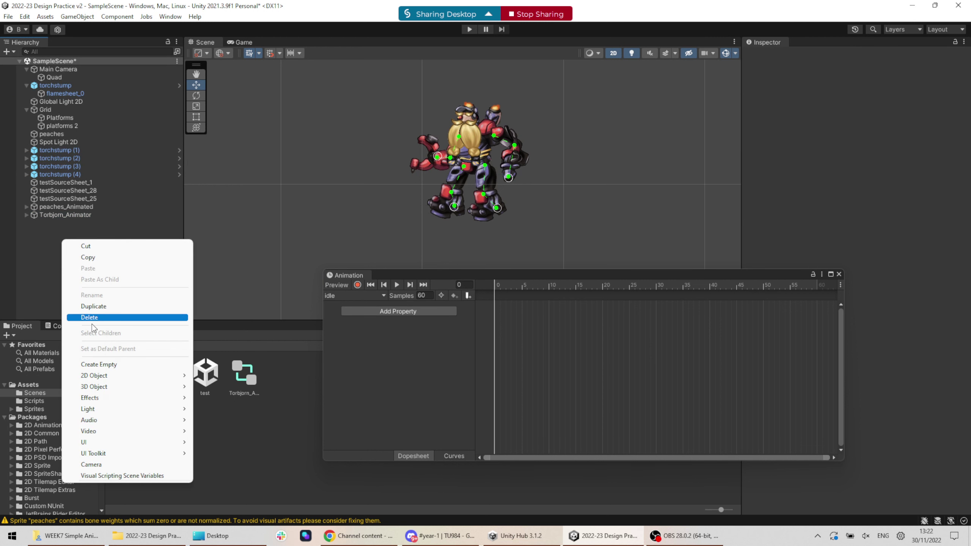
left_click(236, 457)
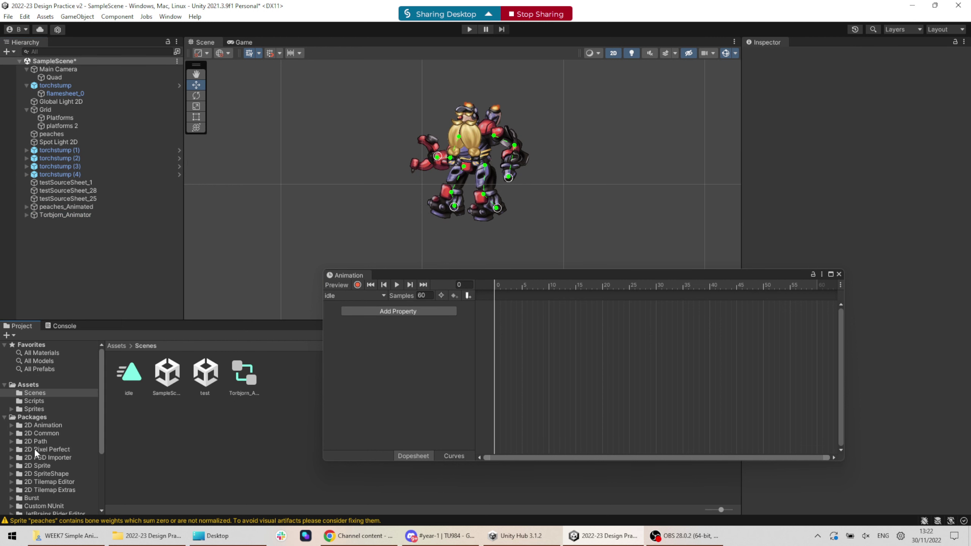
left_click(34, 409)
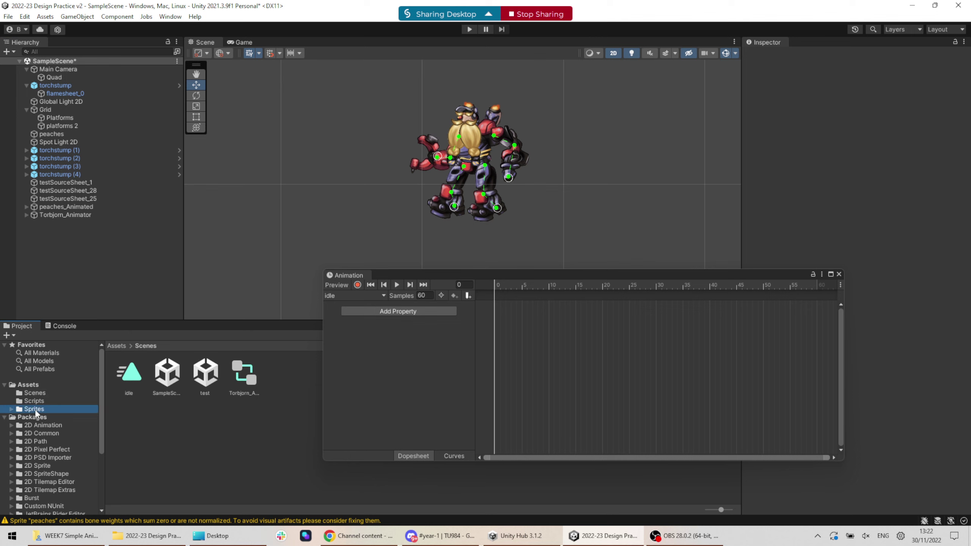
left_click_drag(245, 372, 301, 195)
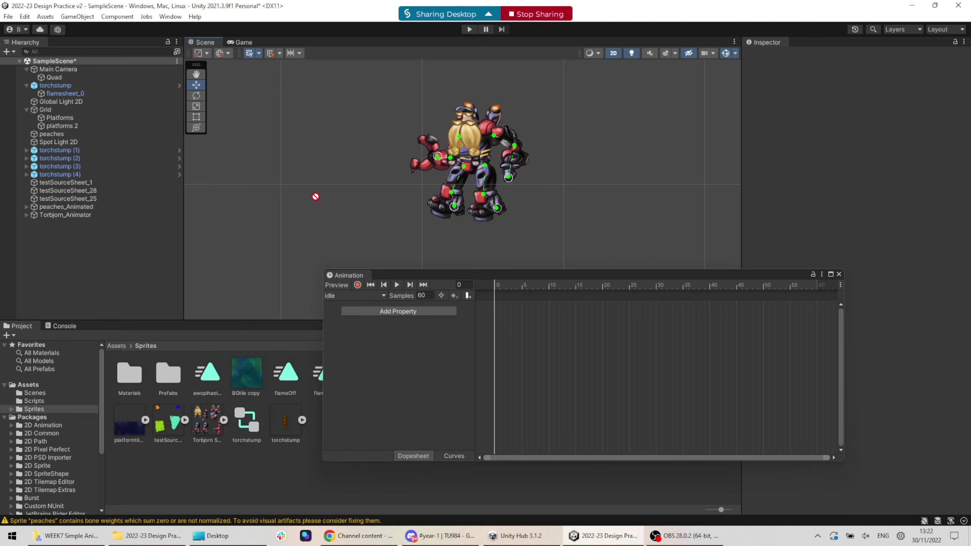
left_click_drag(269, 267, 474, 206)
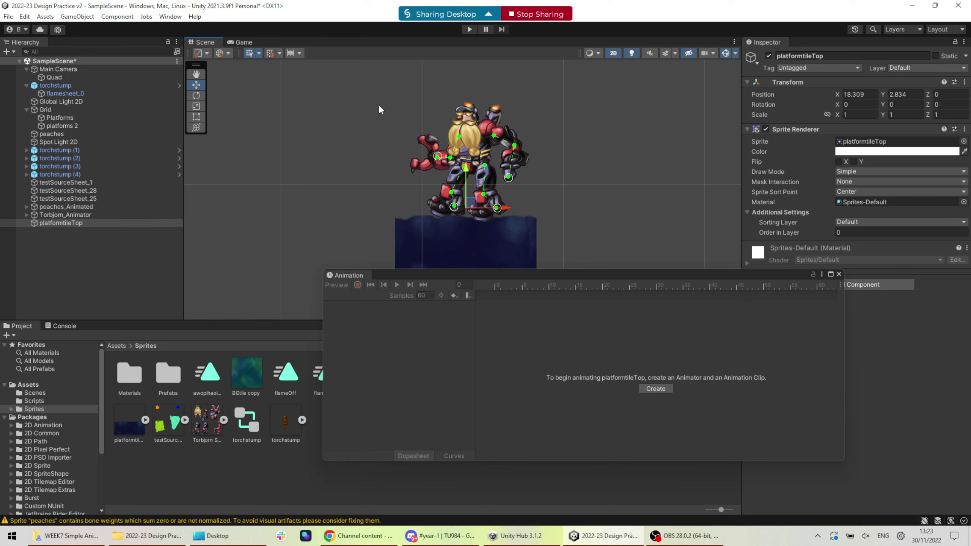
Start recording the idle clip on Torbjorn_Animator and nudge RLegIK Manager slightly up and to the right at frame 0
left_click(65, 214)
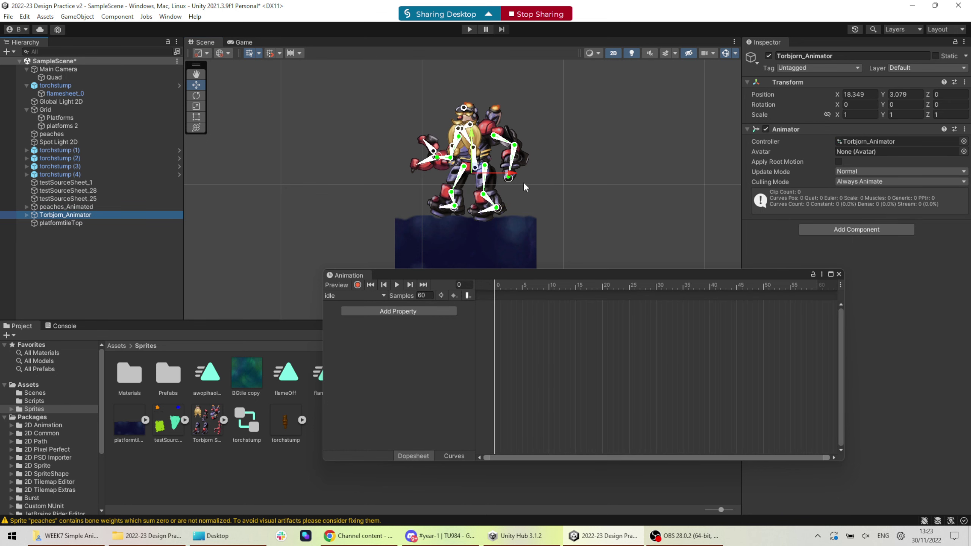
scroll(497, 180, "up", 3)
left_click(357, 284)
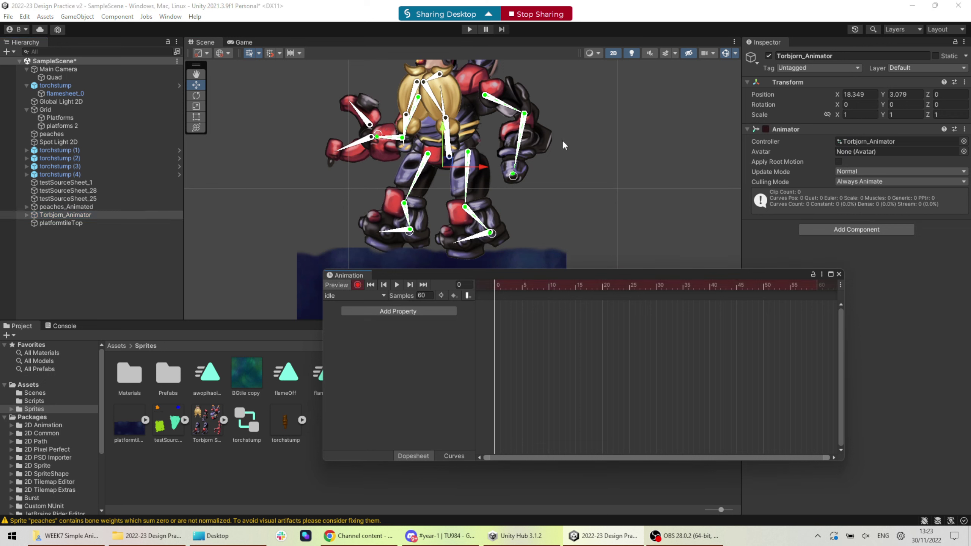
left_click(448, 138)
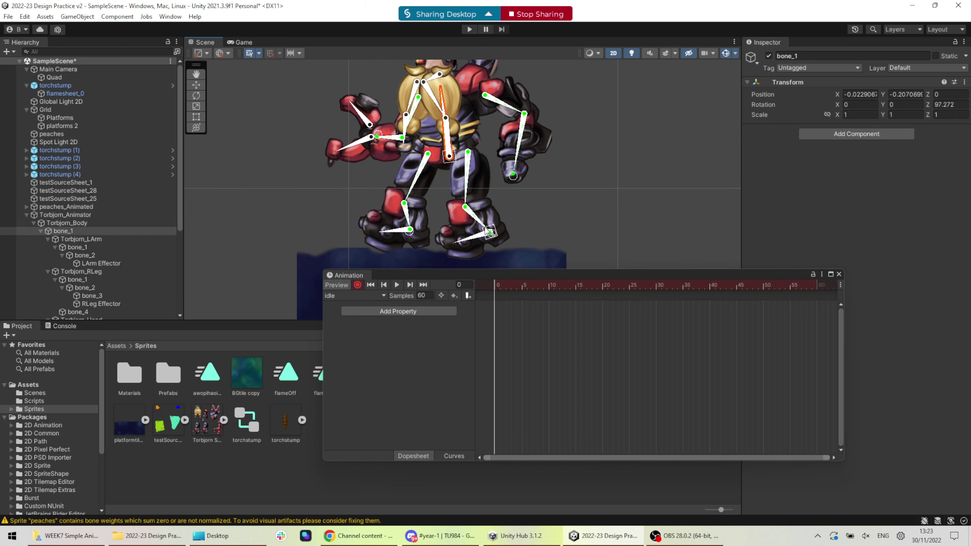
scroll(106, 265, "down", 5)
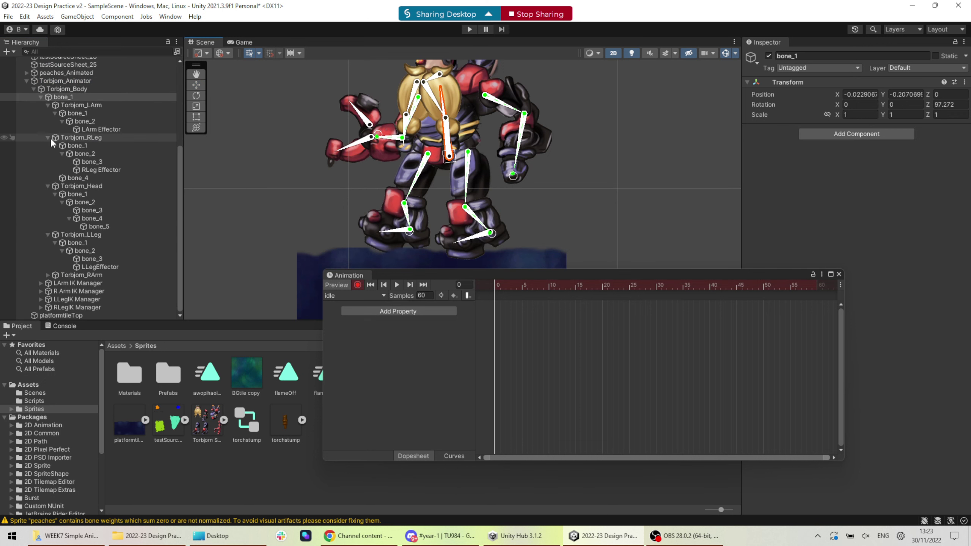
left_click(50, 139)
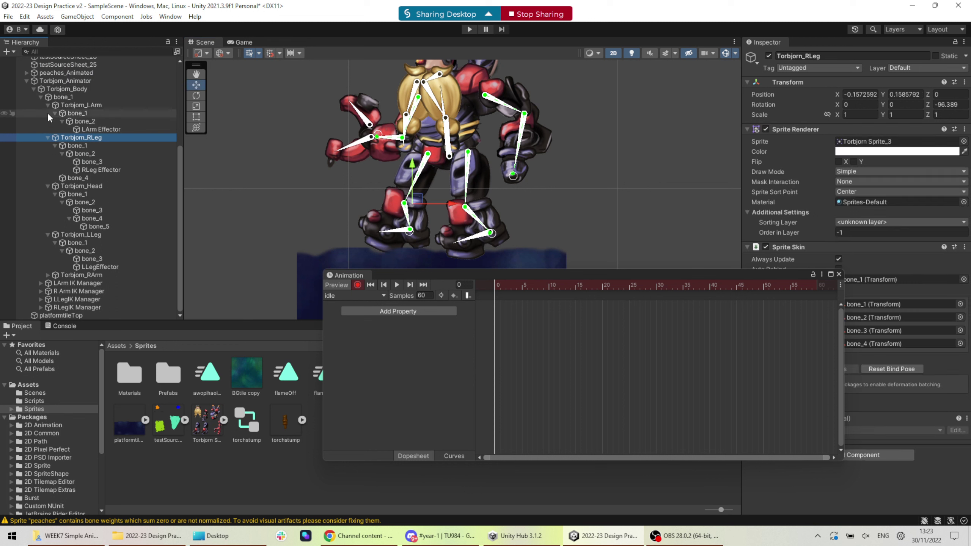
left_click(76, 307)
left_click_drag(418, 229, 423, 226)
At frame 0, move LLegIK Manager to about X 0.19, Y -0.584 and lower the body's root bone_1 to about Y -0.231
left_click(78, 298)
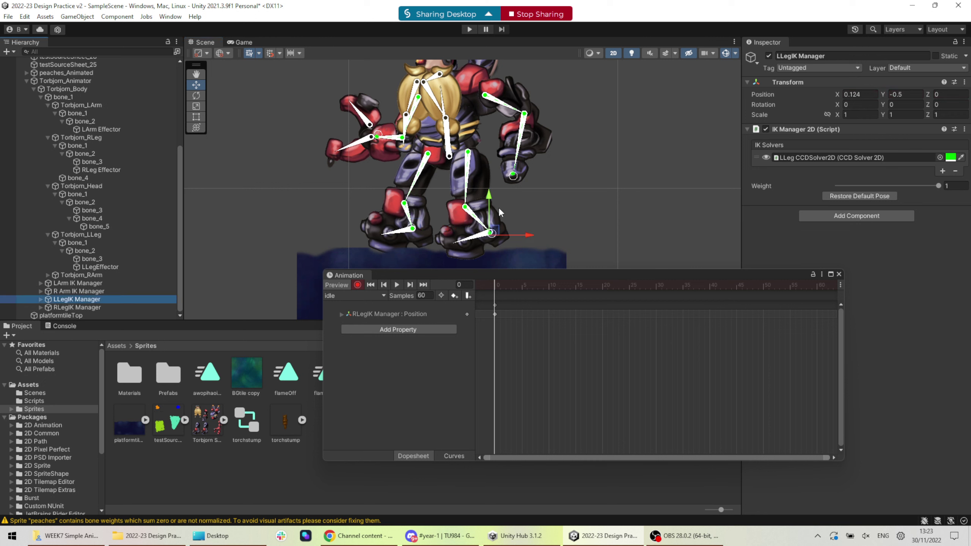
left_click_drag(497, 230, 515, 253)
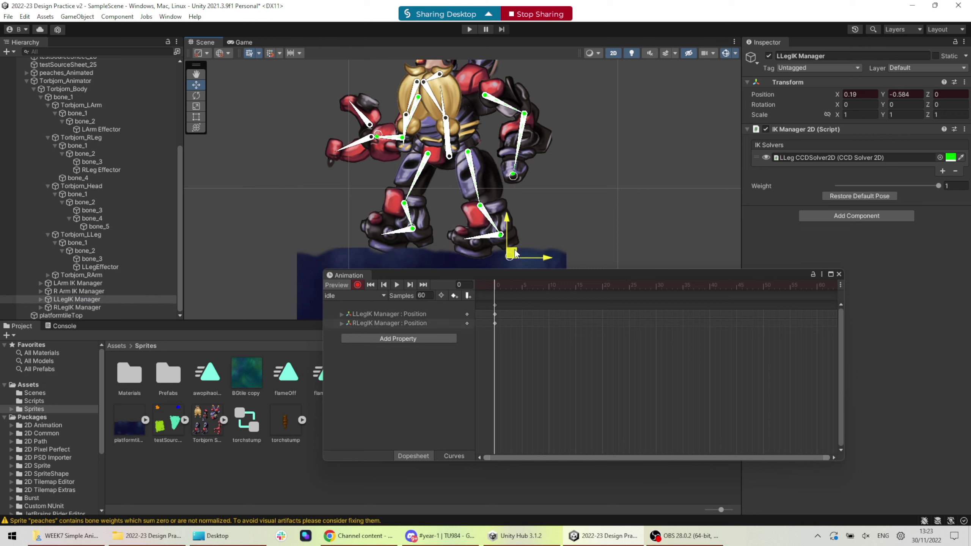
left_click_drag(442, 135, 457, 167)
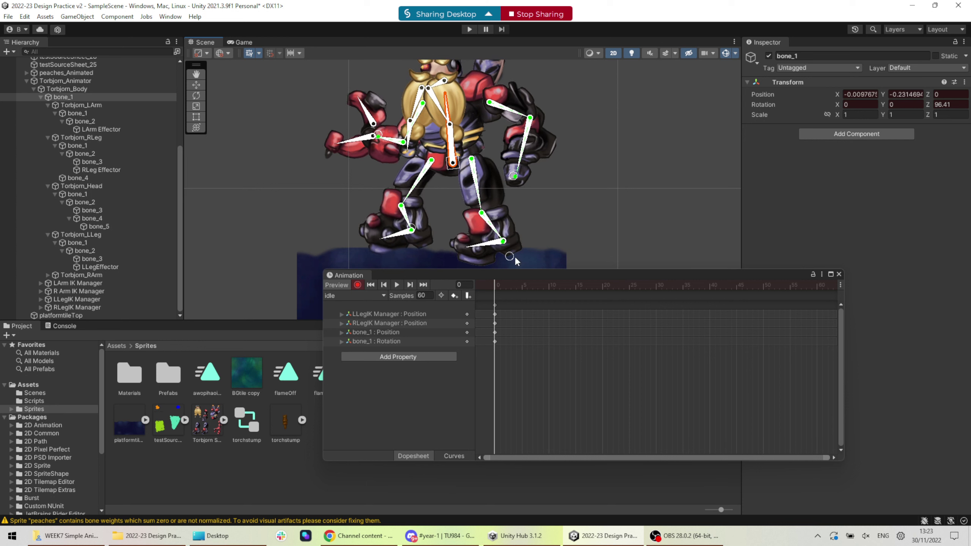
Refine the frame 0 stance by pulling the left leg's IK target back to the foot and rotating that foot's bone_3 to about -136.6
left_click(90, 307)
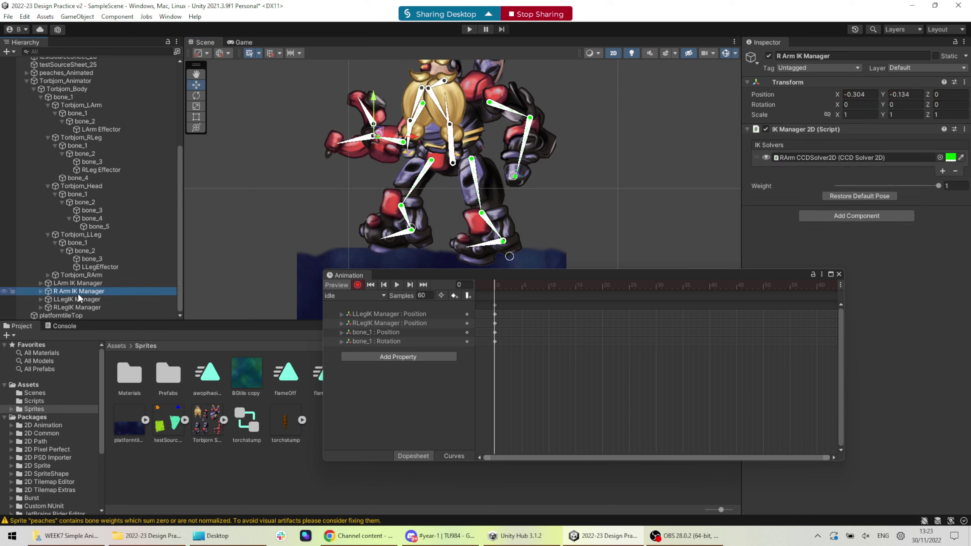
left_click(510, 256)
left_click_drag(520, 256, 479, 237)
left_click(484, 247)
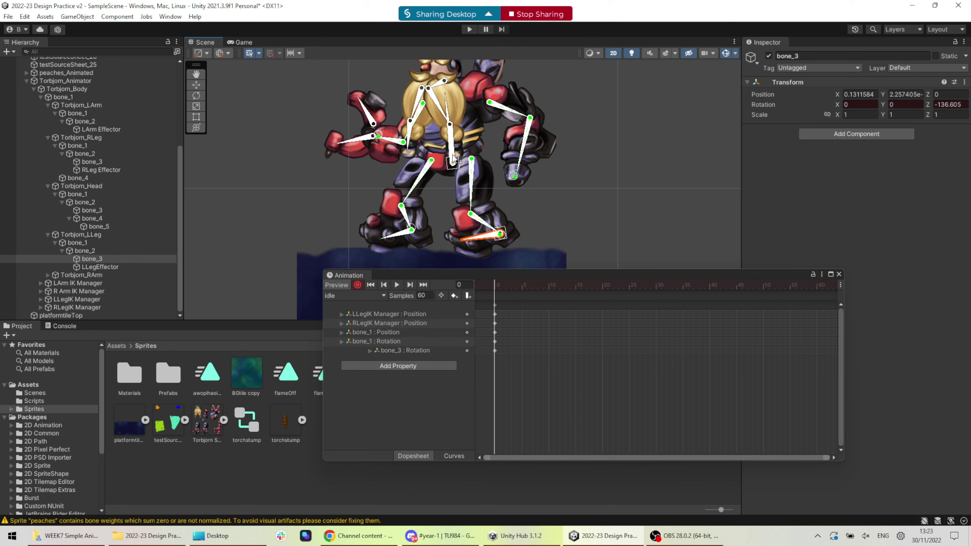
left_click(452, 160)
left_click_drag(456, 165, 457, 166)
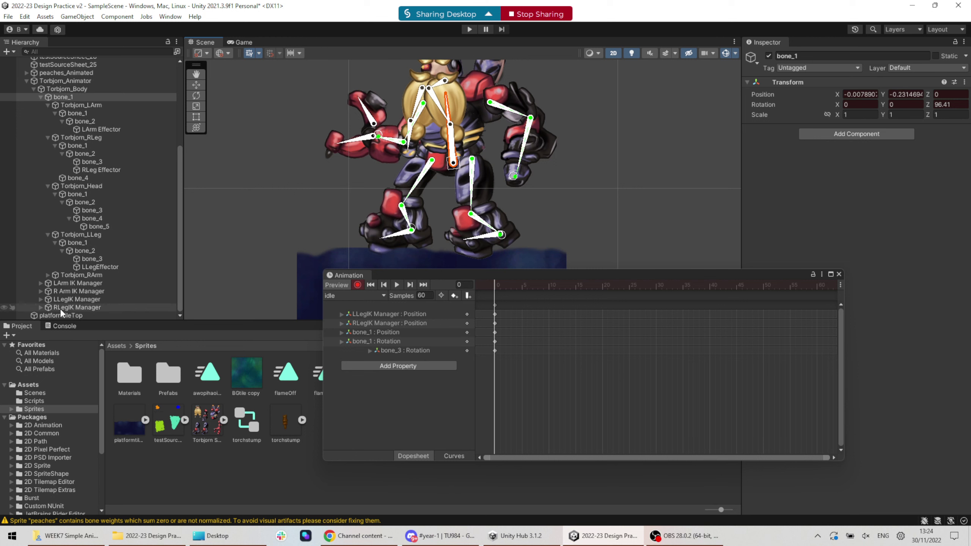
At frame 0, move R Arm IK Manager to about X -0.261, Y -0.17 and LArm IK Manager to about X 0.175, Y -0.318
left_click(79, 290)
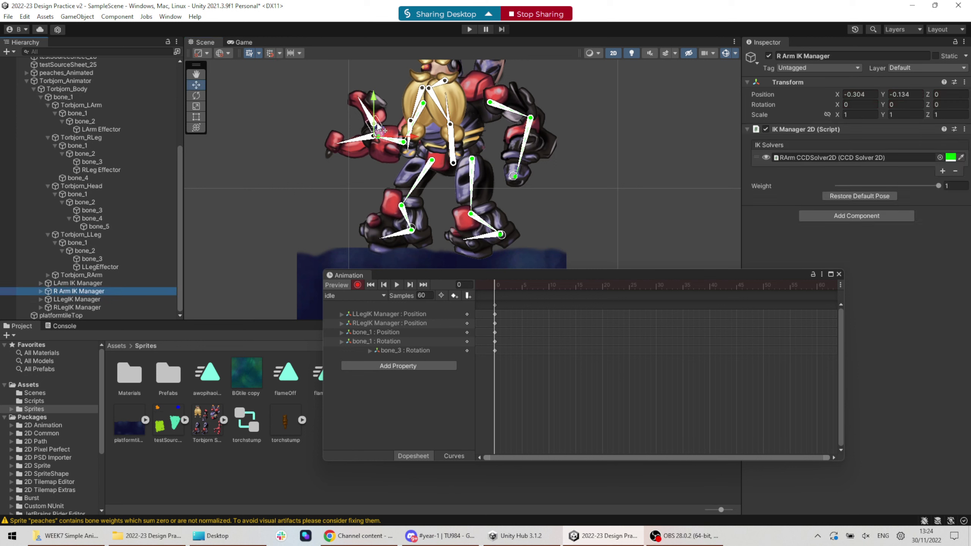
mouse_move(383, 136)
left_mouse_down()
mouse_move(409, 152)
mouse_move(392, 149)
left_mouse_up()
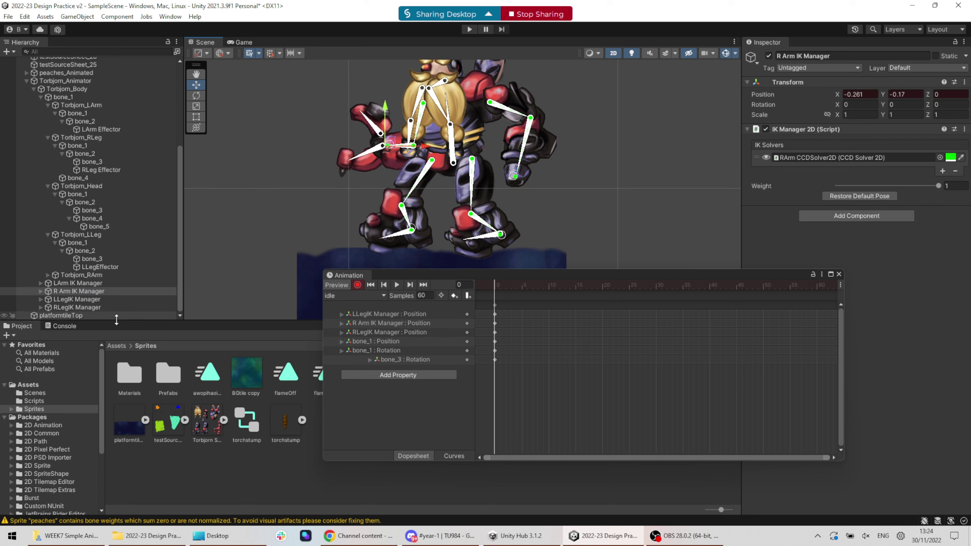
left_click(78, 283)
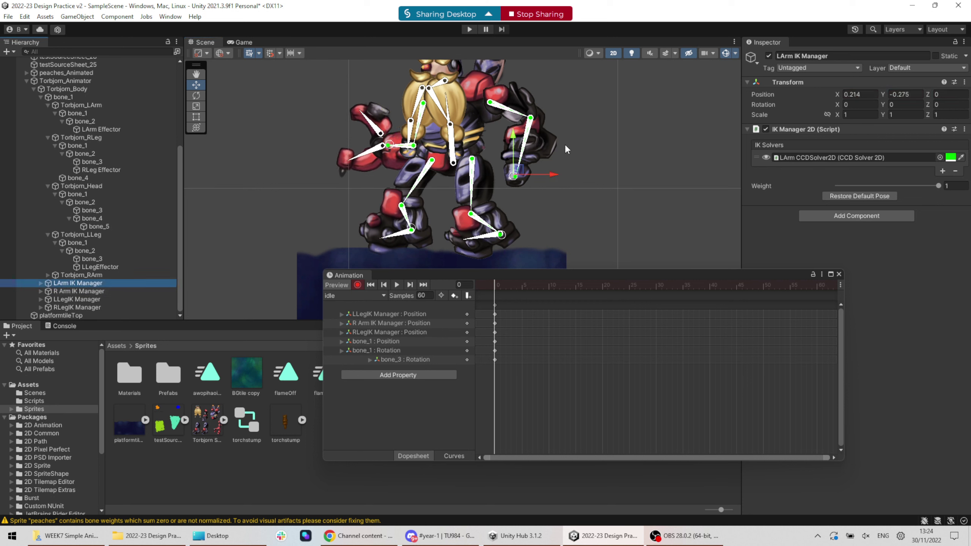
left_click_drag(524, 171, 514, 181)
At frame 28, lower the body's root bone_1 to about Y -0.263 and rotate the foot bones to about -161.1 (left) and -105.5 (right)
left_click_drag(517, 288, 645, 285)
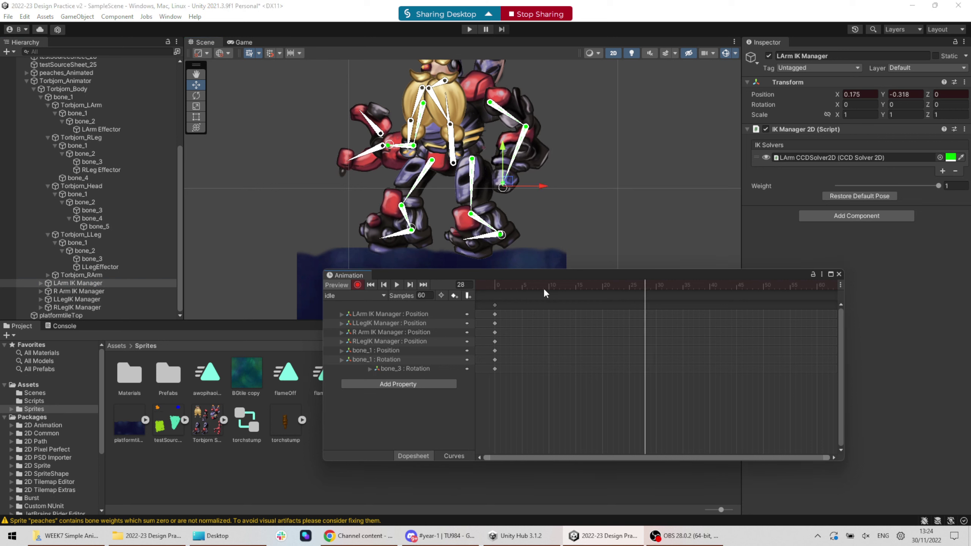
left_click(452, 155)
left_click_drag(456, 163, 457, 171)
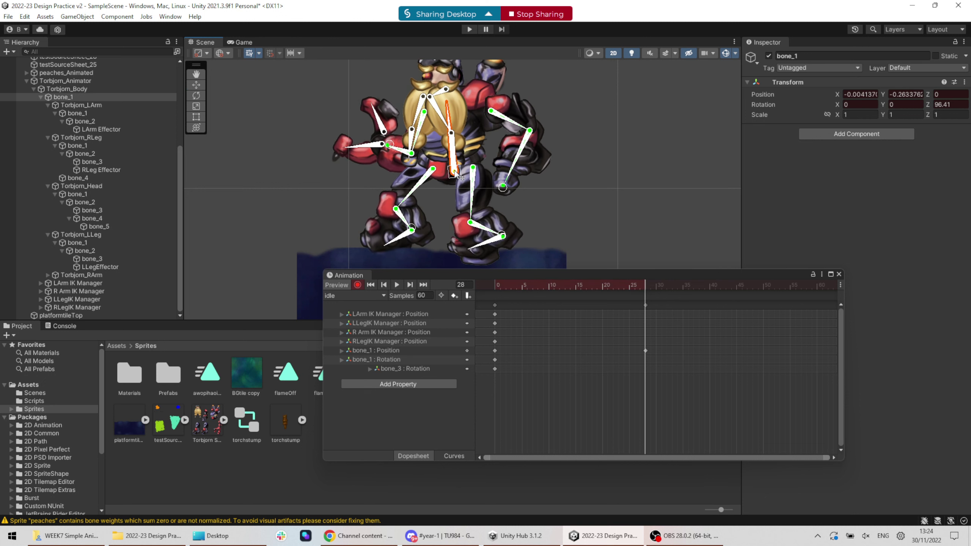
left_click_drag(481, 250, 479, 240)
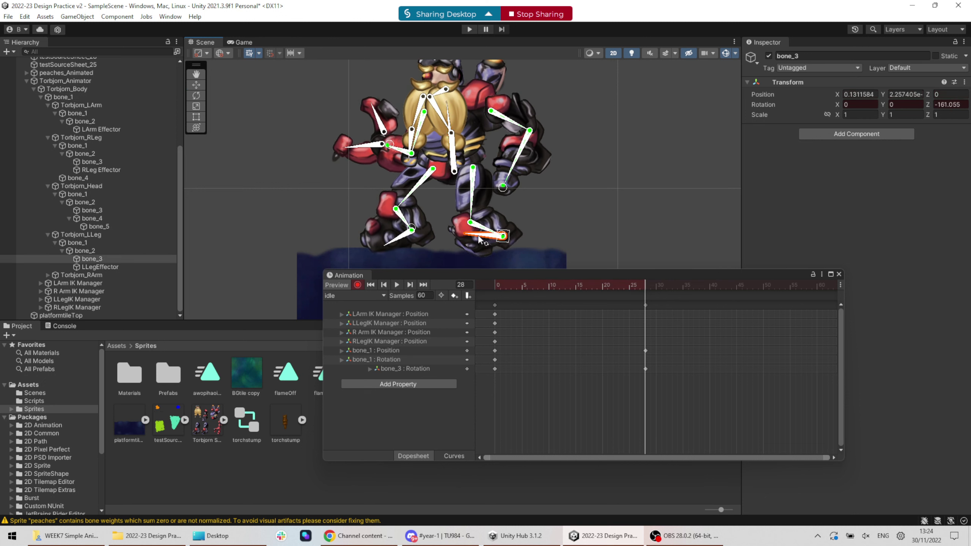
left_click_drag(389, 245, 384, 242)
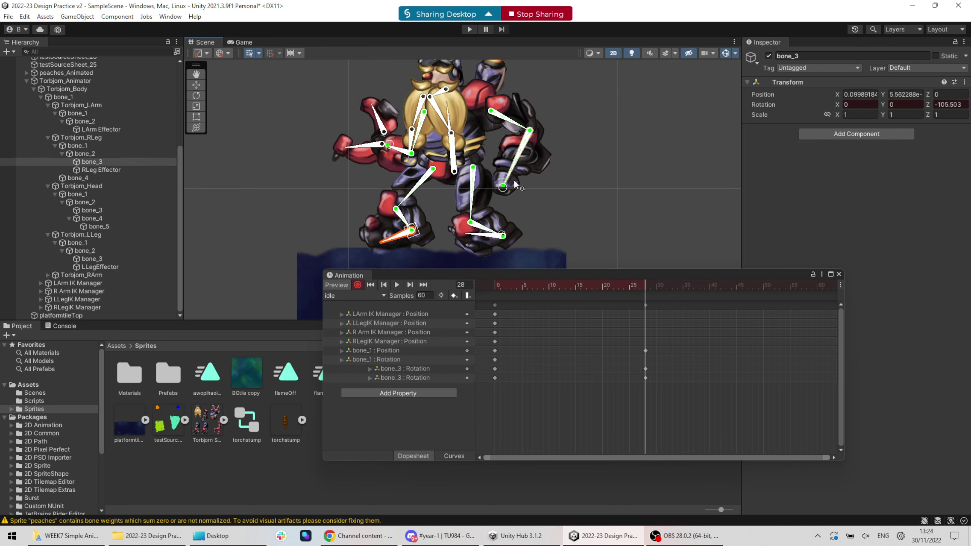
At frame 28, move R Arm IK Manager to about X -0.208, Y -0.234 and LArm IK Manager to about X 0.19, Y -0.372
left_click(88, 300)
left_click(80, 291)
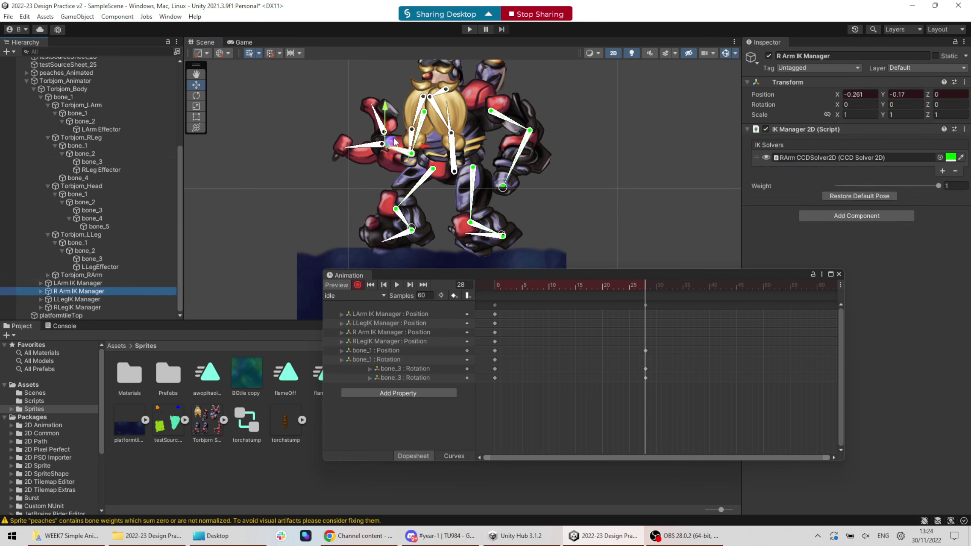
left_click_drag(395, 142, 411, 161)
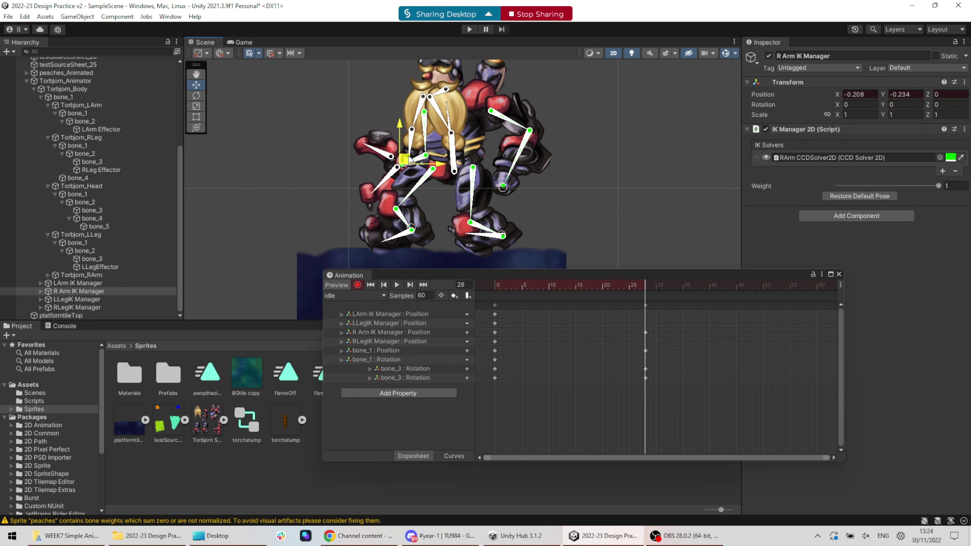
left_click(86, 283)
left_click_drag(514, 186, 519, 200)
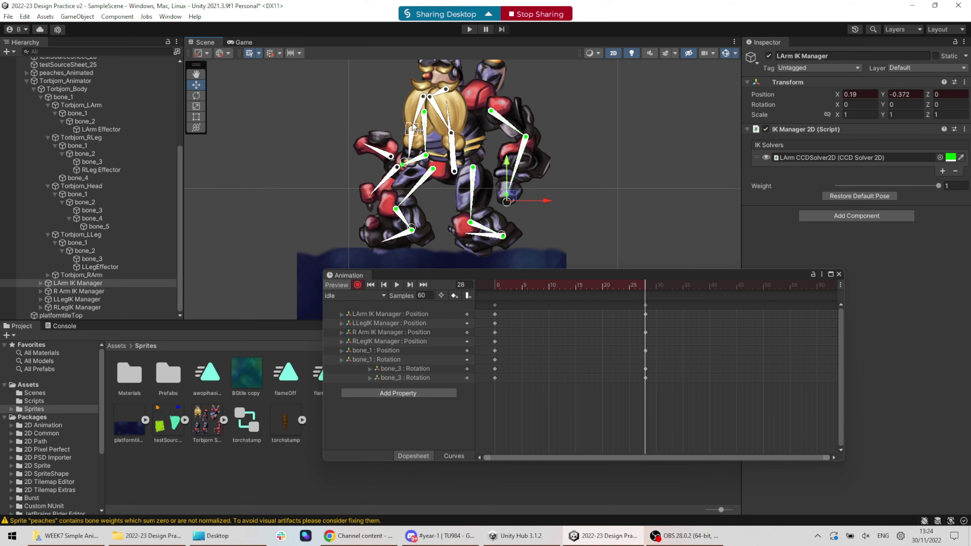
At frame 28, swing the two beard tips outward, rotating Torbjorn_Head's bone_5 to about -26.3 and bone_3 to about 8.9
left_click_drag(415, 144, 400, 145)
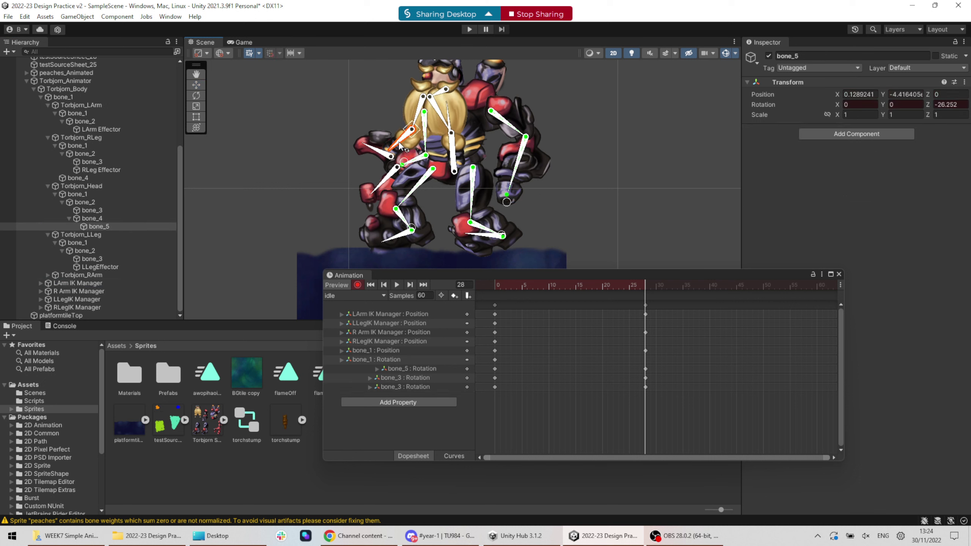
left_click(446, 125)
scroll(449, 122, "up", 2)
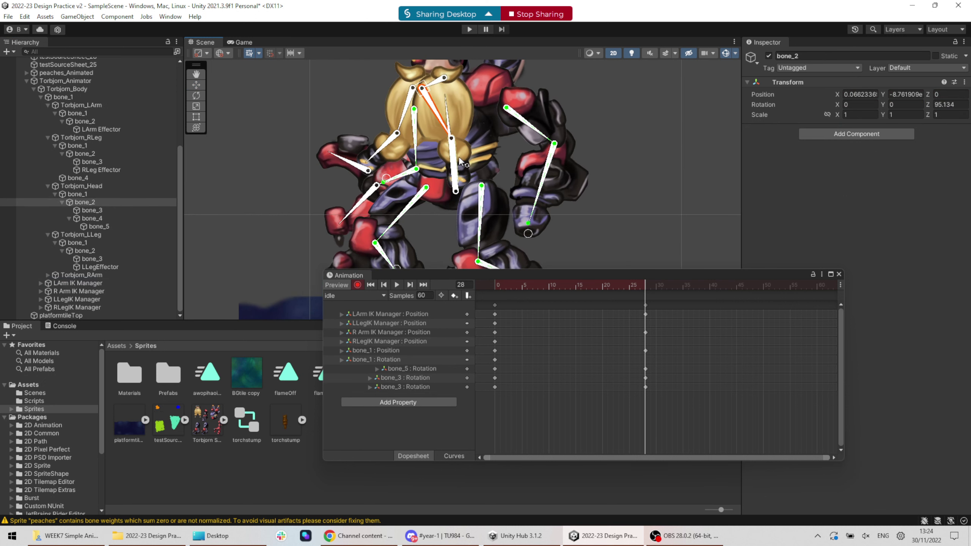
scroll(461, 154, "up", 2)
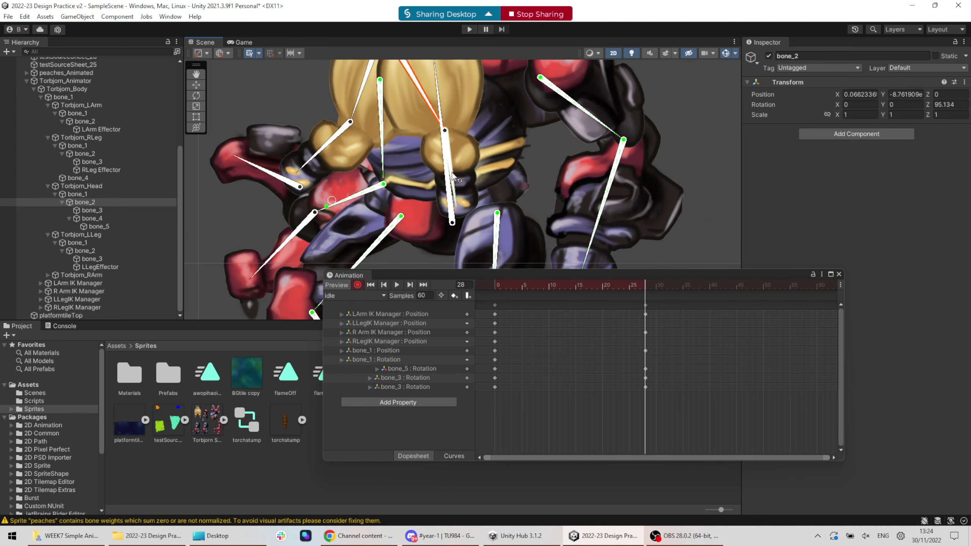
left_click_drag(459, 173, 478, 168)
scroll(428, 111, "down", 2)
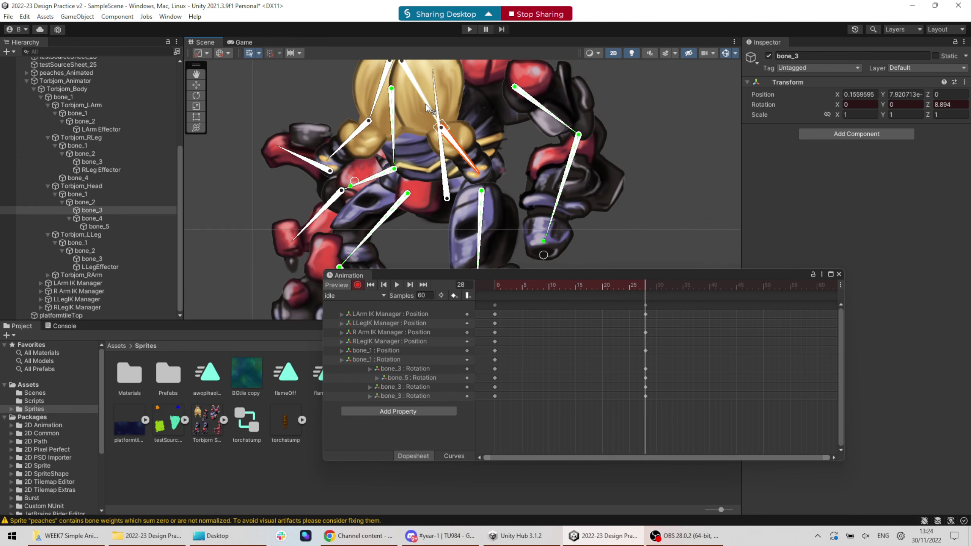
At frame 28, rotate the beard's upper bones, Torbjorn_Head's bone_2 and bone_4 (about -59.4), and slightly rotate its bone_1
left_click_drag(424, 99, 365, 104)
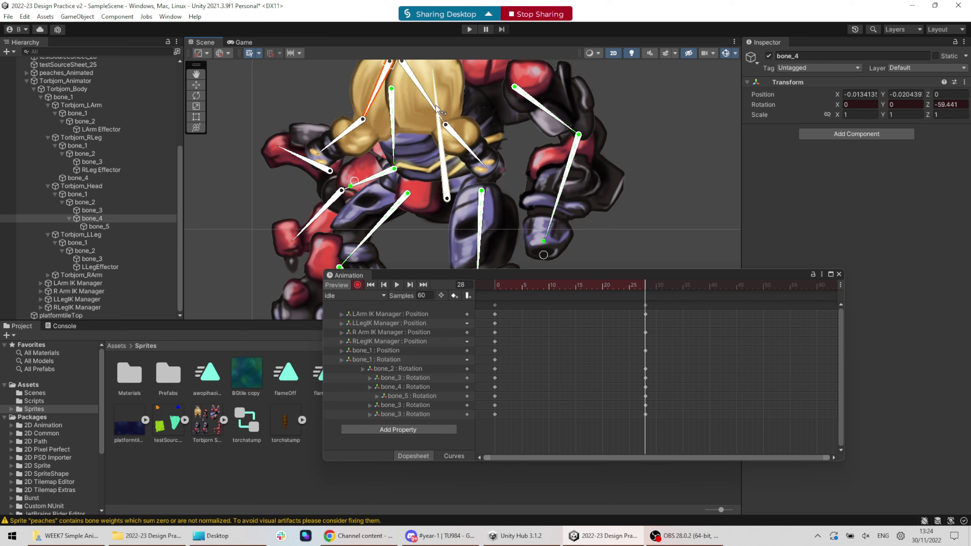
scroll(456, 92, "down", 2)
middle_click_drag(458, 96, 451, 145)
left_click_drag(418, 118, 418, 116)
Copy all of the idle clip's keys at frame 0 and paste them at frame 53 to close the loop
left_click_drag(567, 286, 442, 294)
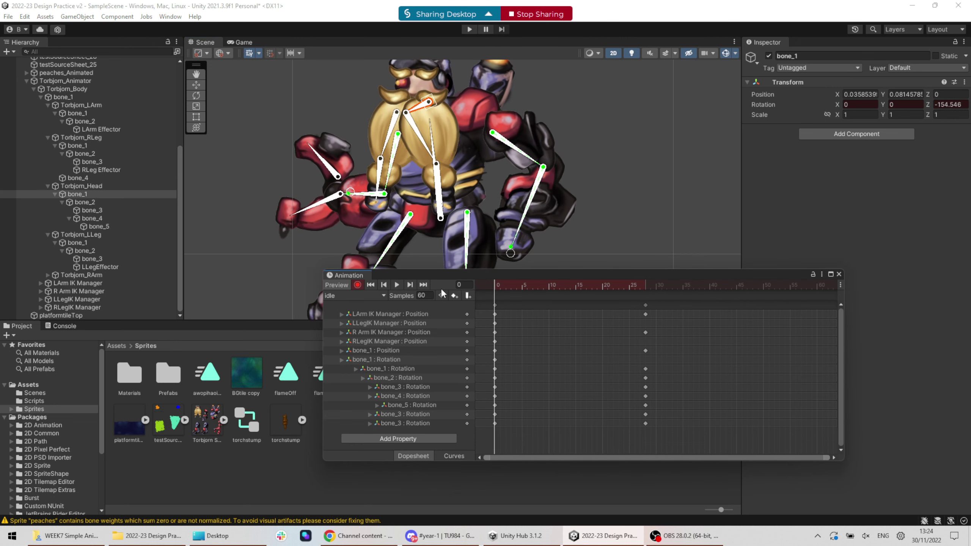
left_click(495, 305)
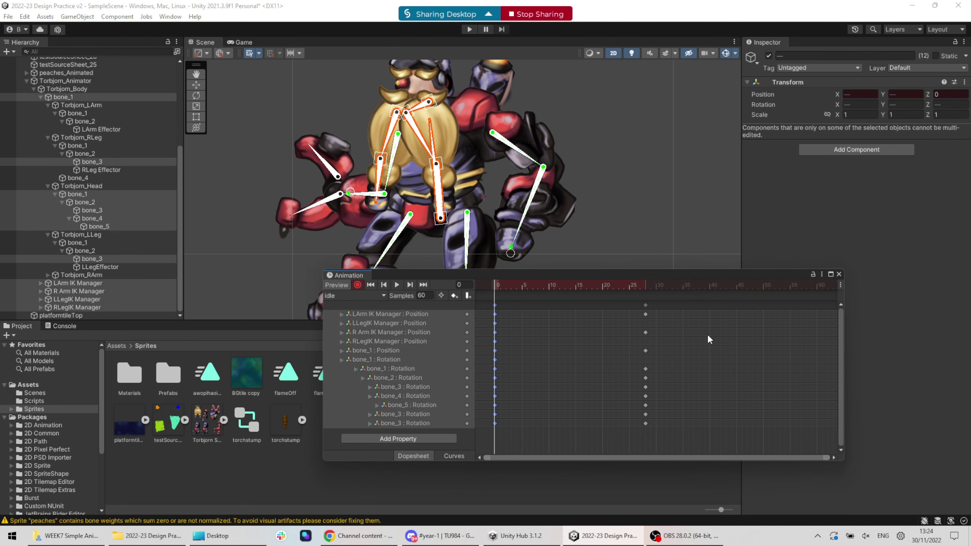
scroll(707, 334, "down", 1)
left_click(717, 287)
key("ctrl+v")
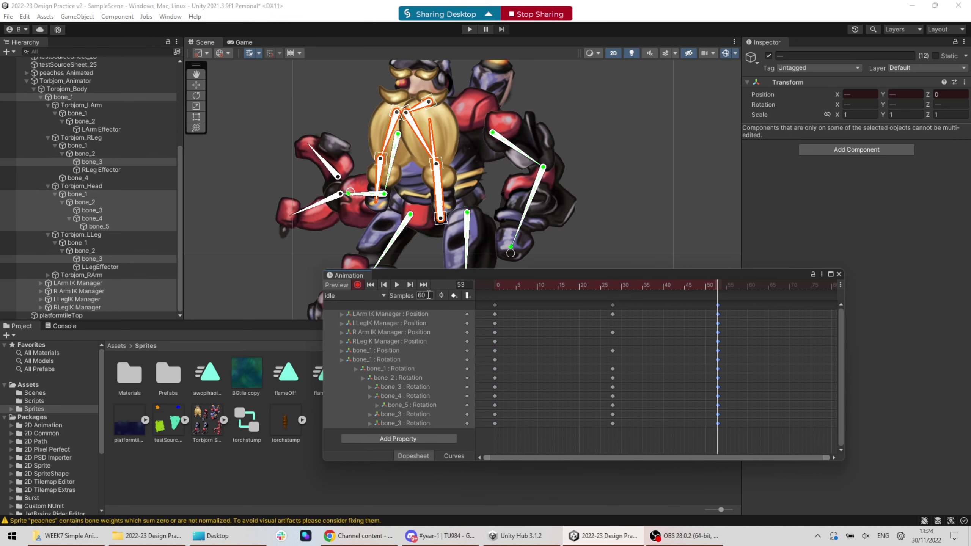
Play back the idle clip and examine the body, arm and beard motion
left_click(397, 284)
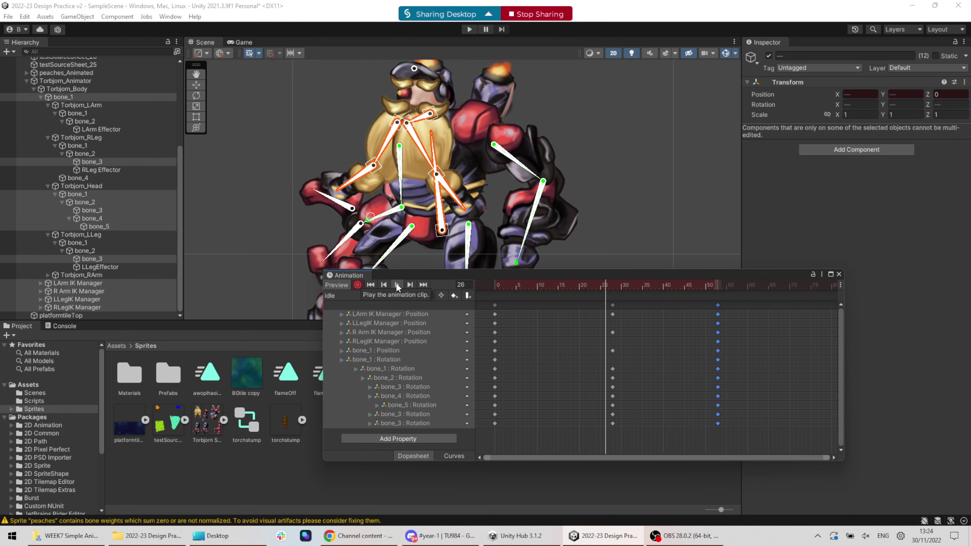
left_click_drag(440, 230, 528, 203)
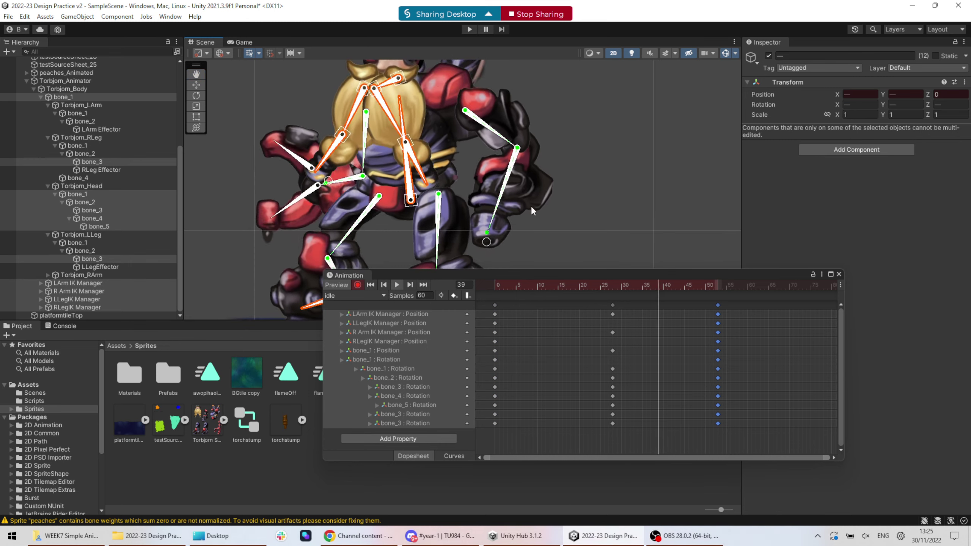
left_click_drag(581, 221, 632, 242)
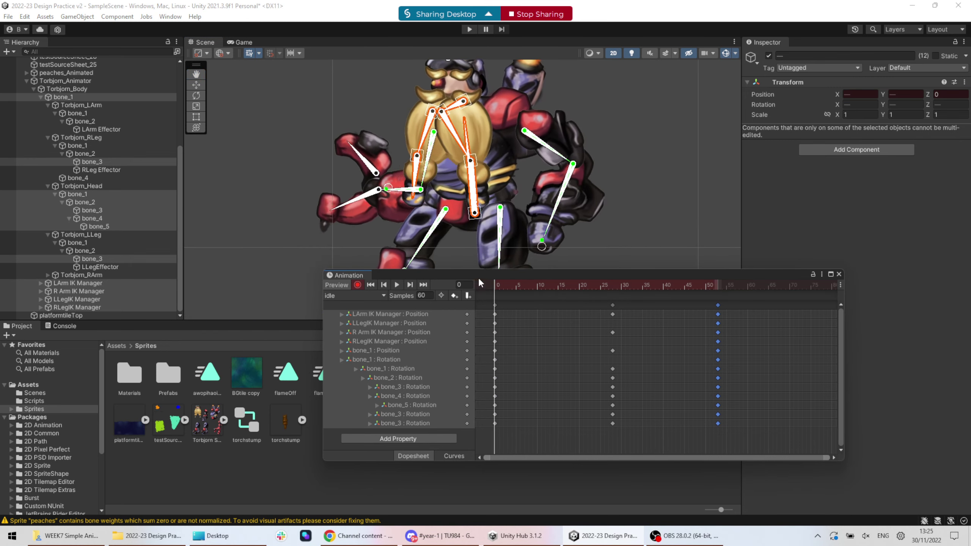
At frame 28, nudge R Arm IK Manager slightly towards the body
left_click_drag(629, 287, 612, 286)
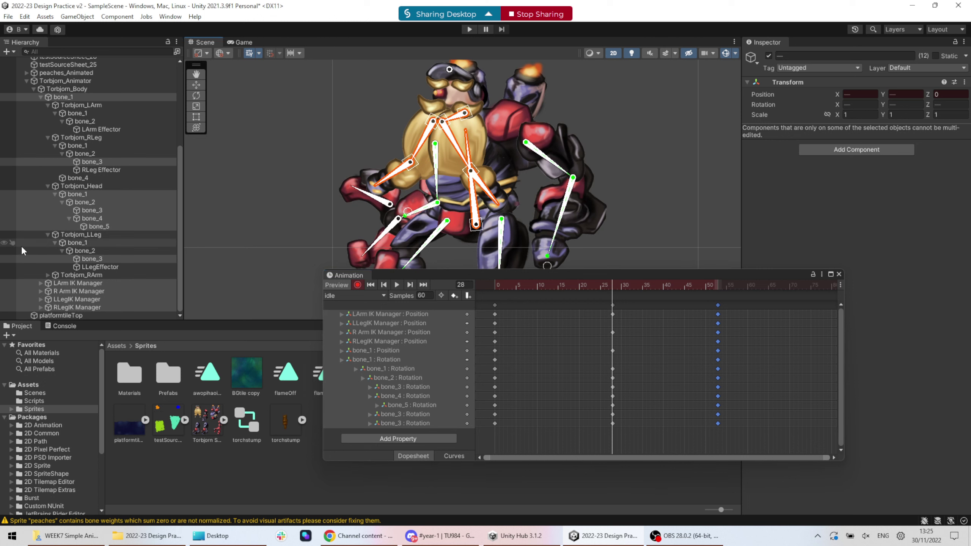
left_click(84, 275)
left_click(80, 283)
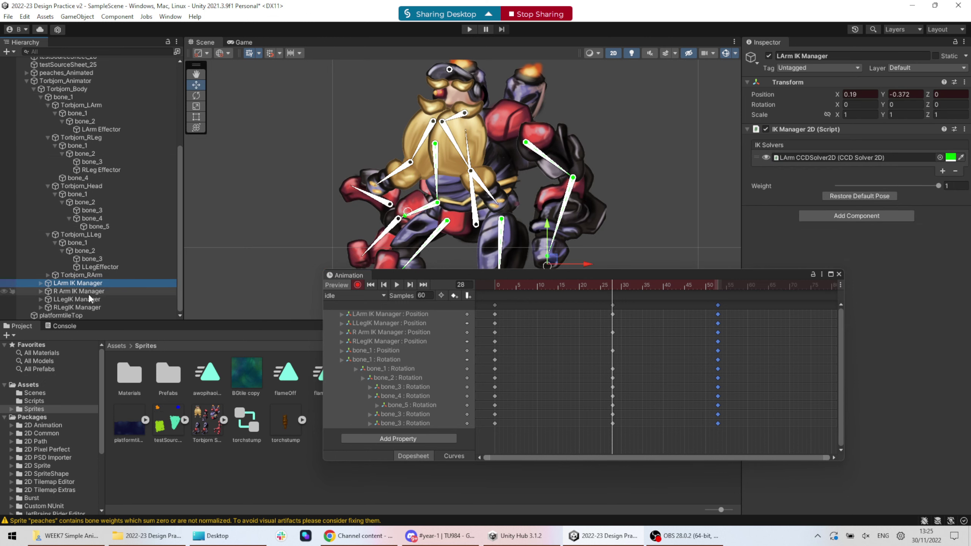
left_click(87, 291)
left_click_drag(413, 209, 421, 210)
left_click_drag(514, 284, 459, 305)
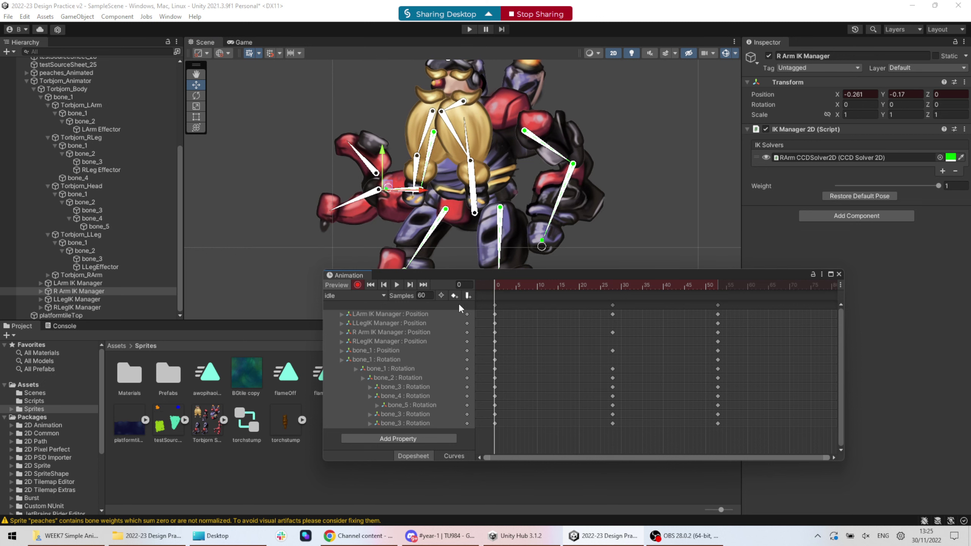
Replay the clip, and at frame 28 reposition the body's root bone_1 to about X -0.004, Y -0.255
left_click(396, 283)
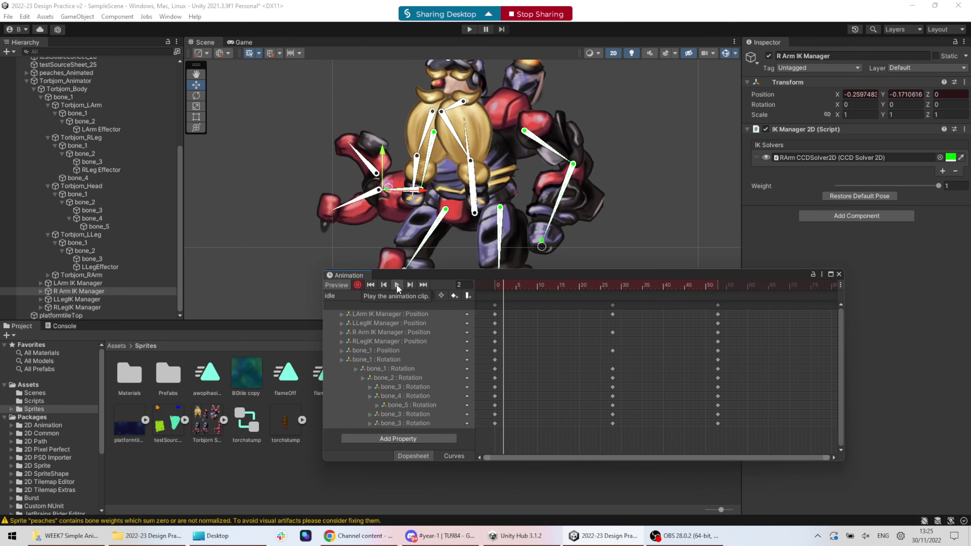
left_click(396, 283)
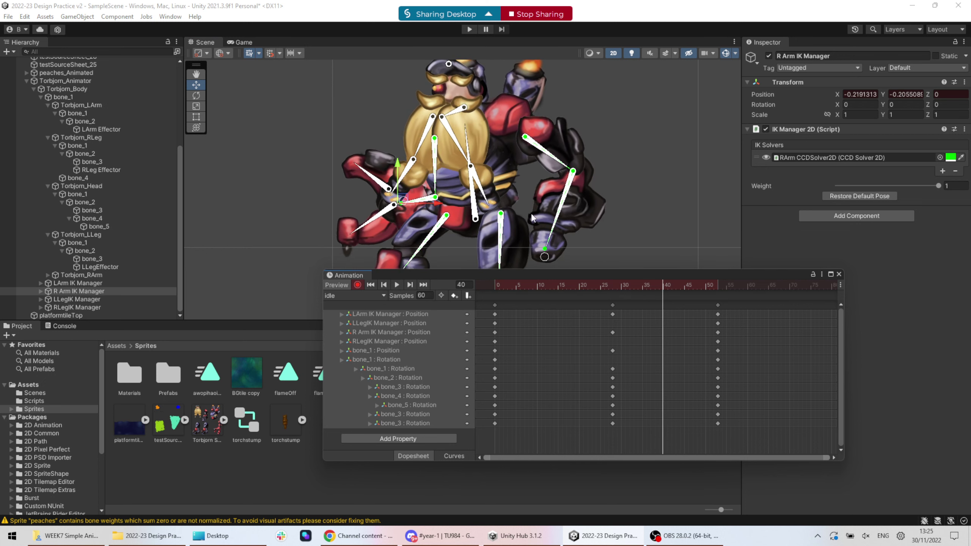
left_click(475, 210)
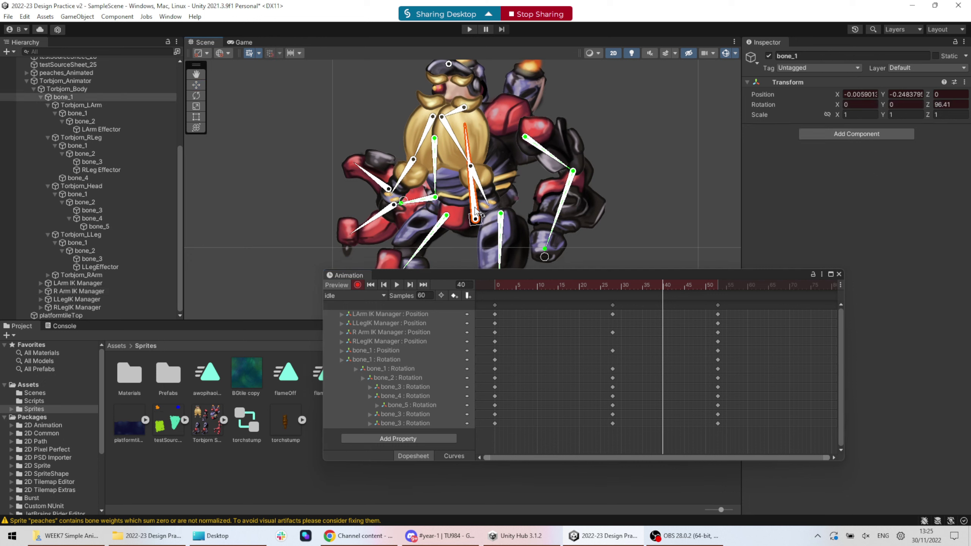
left_click(614, 285)
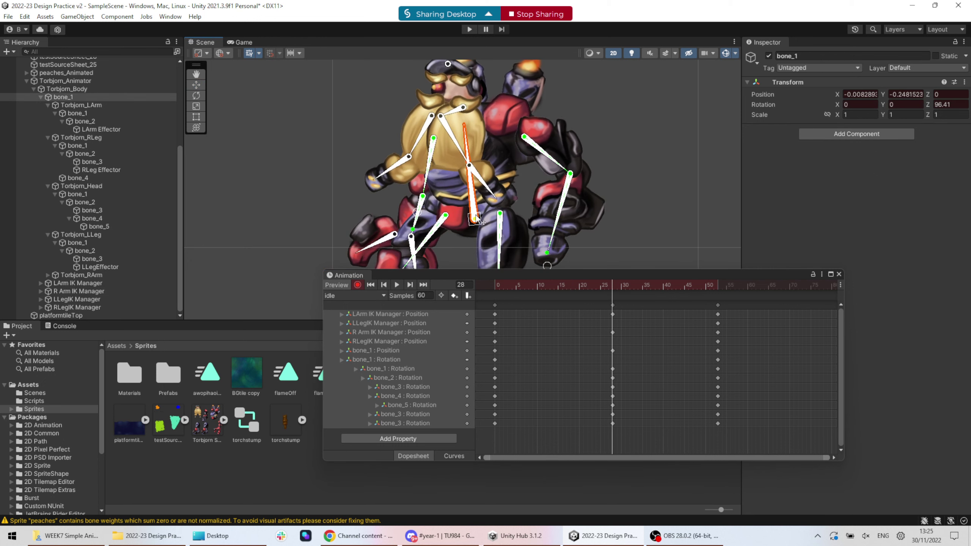
left_click_drag(477, 218, 483, 226)
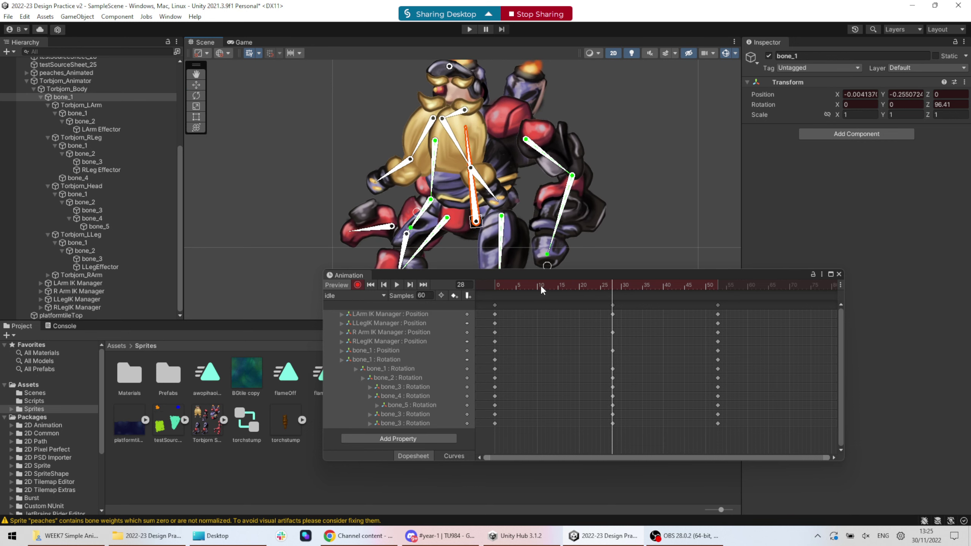
Stagger the frame 28 keys: body and upper head bones to frame 23, beard and foot bones to 31, arm IK managers to 33
left_click_drag(540, 286, 718, 303)
left_click_drag(605, 310, 639, 451)
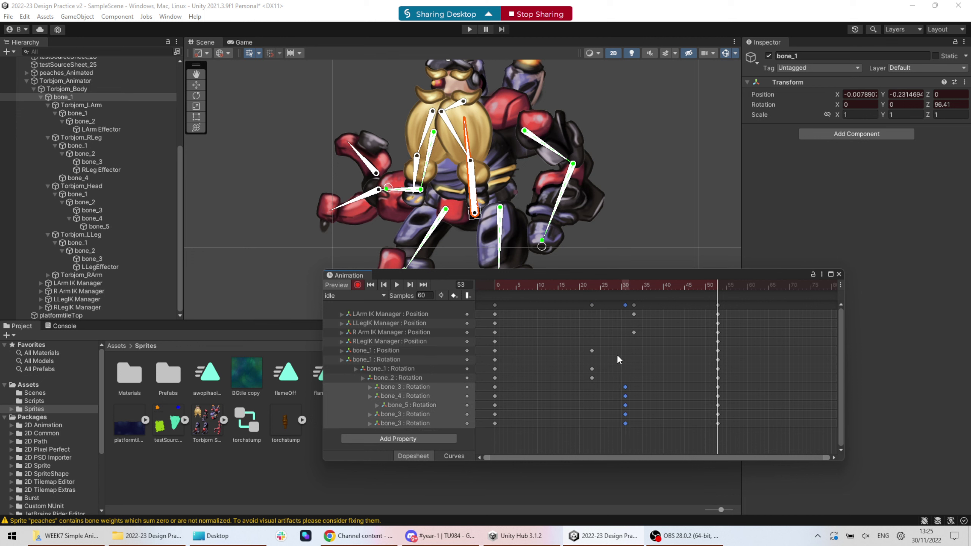
left_click_drag(585, 287, 706, 303)
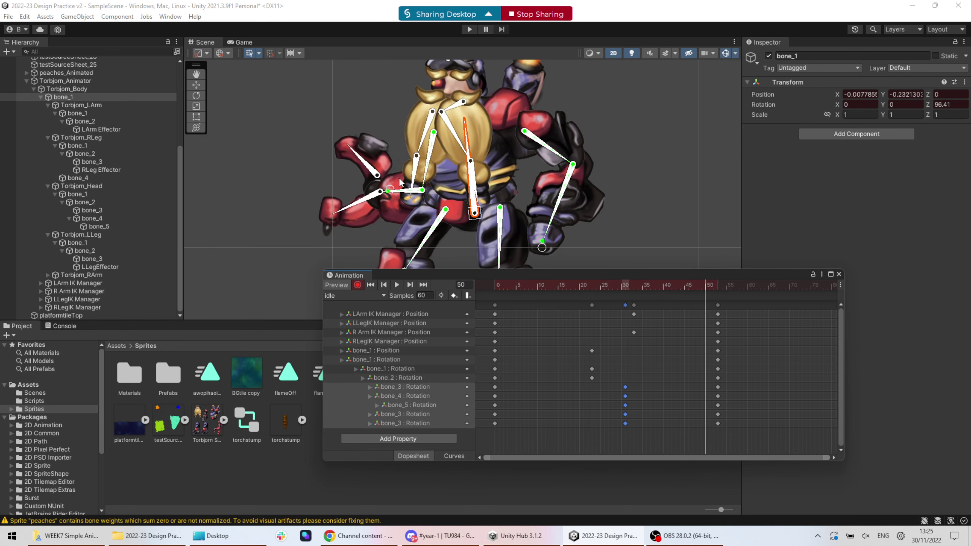
Delete R Arm IK Manager's position key at frame 33 and key it at frame 37 with Y at about -0.198
left_click(56, 291)
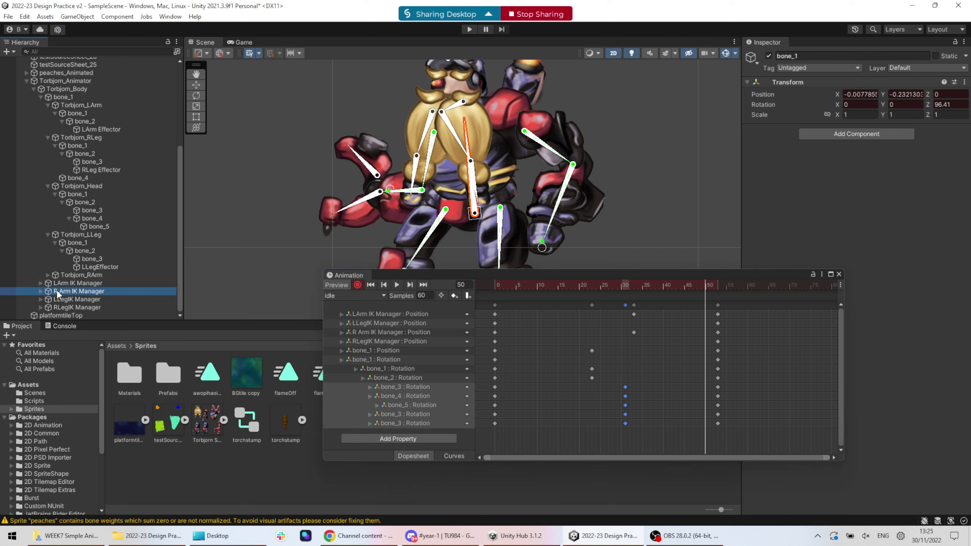
key("w")
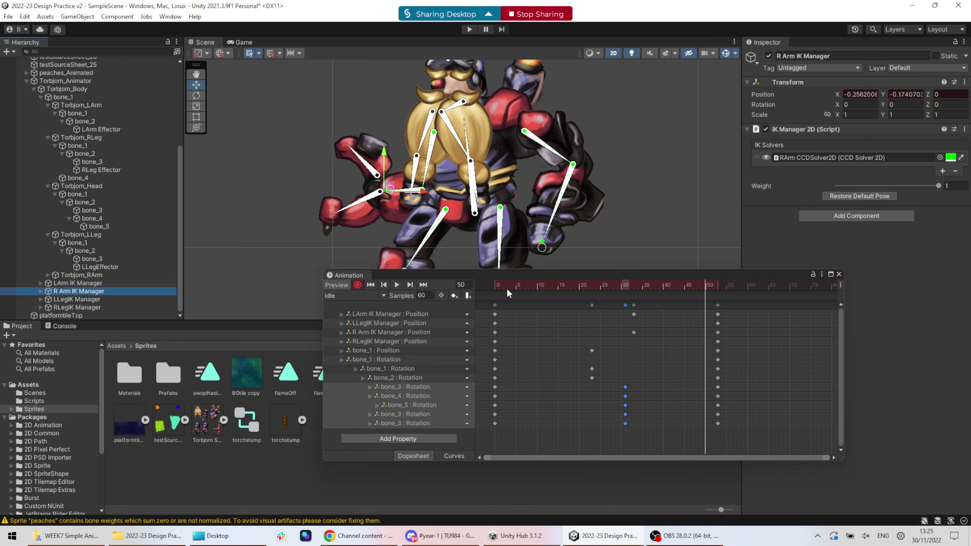
left_click_drag(507, 287, 436, 285)
left_click_drag(520, 284, 567, 285)
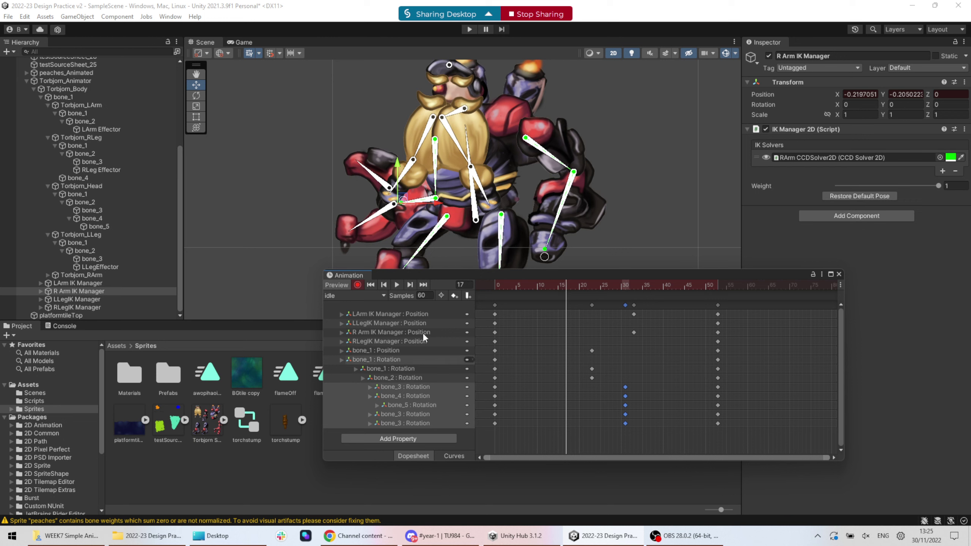
left_click(634, 332)
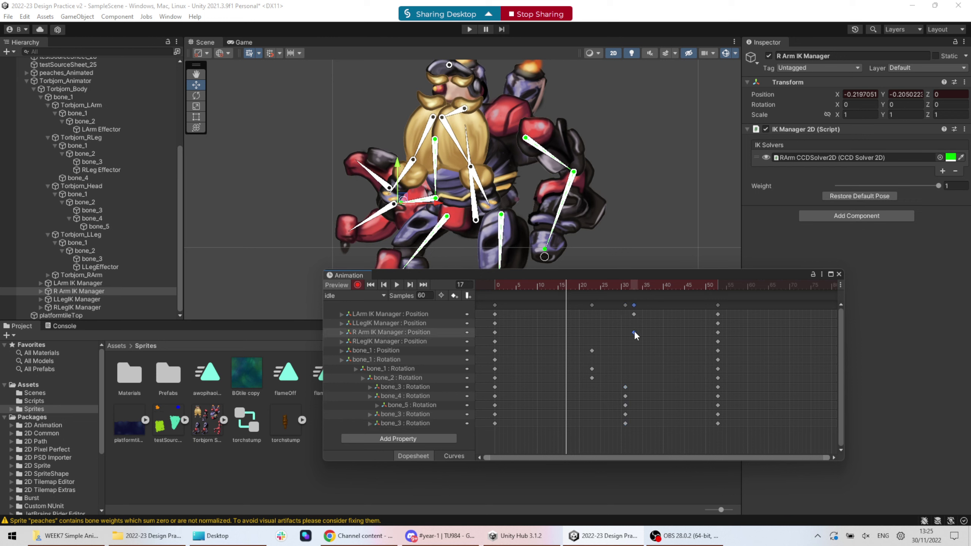
key("Delete")
left_click_drag(568, 290, 649, 301)
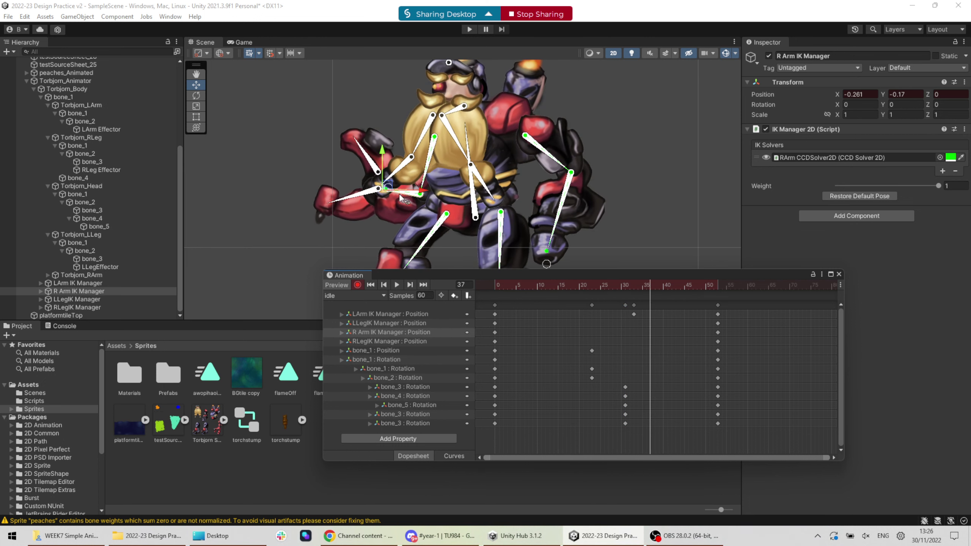
left_click_drag(383, 155, 382, 155)
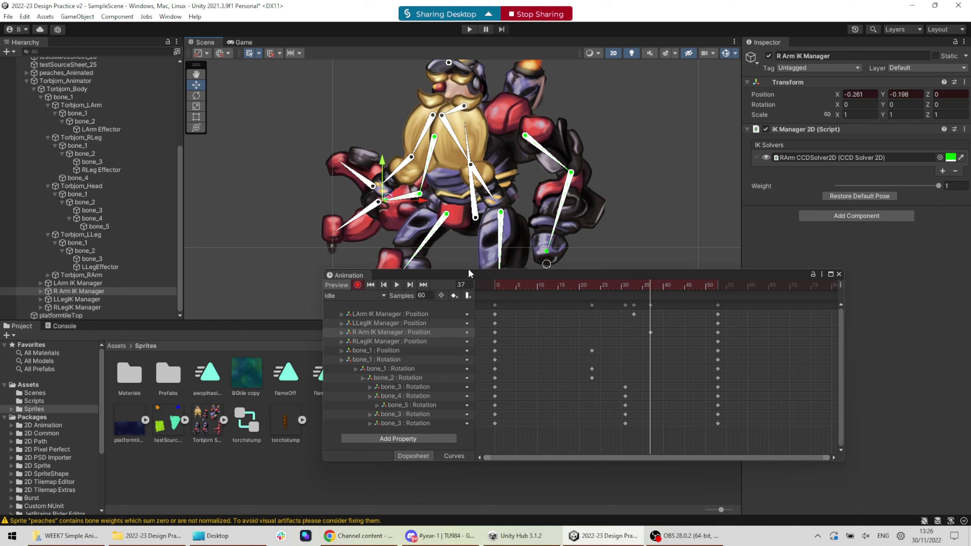
Play the idle clip from frame 0 to check the staggered timing on the whole character
left_click_drag(530, 284, 498, 300)
scroll(590, 176, "down", 2)
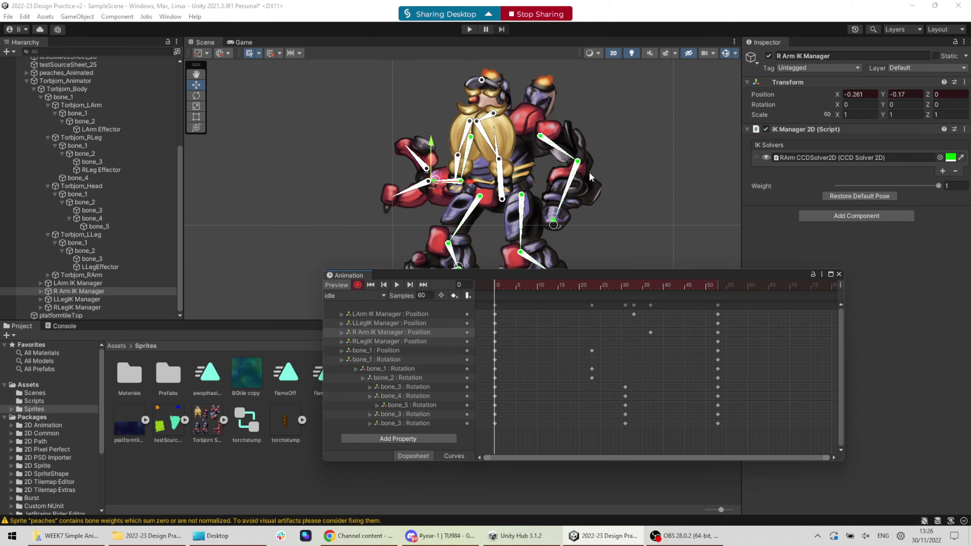
left_click(398, 284)
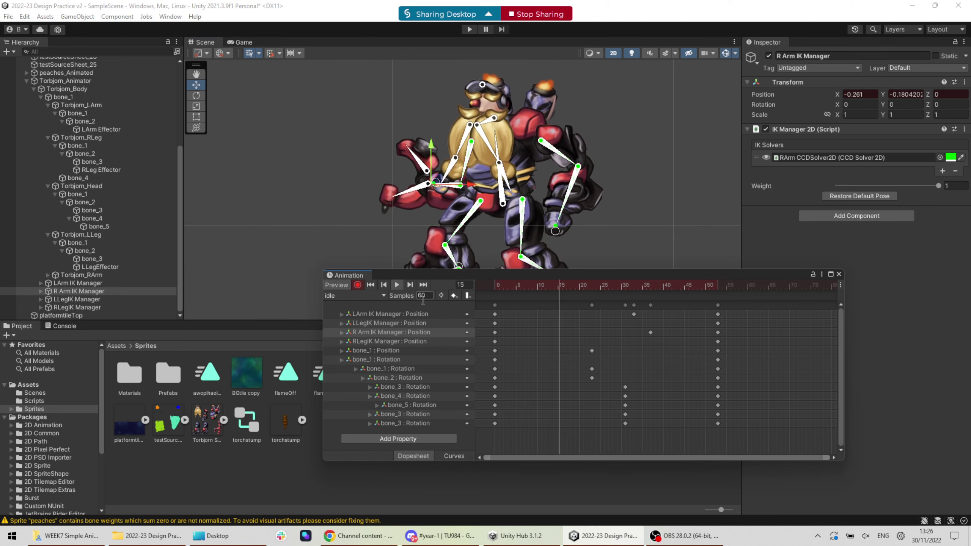
Stretch all of the clip's keys proportionally so that the last ones land just past frame 100
left_click_drag(758, 437, 476, 302)
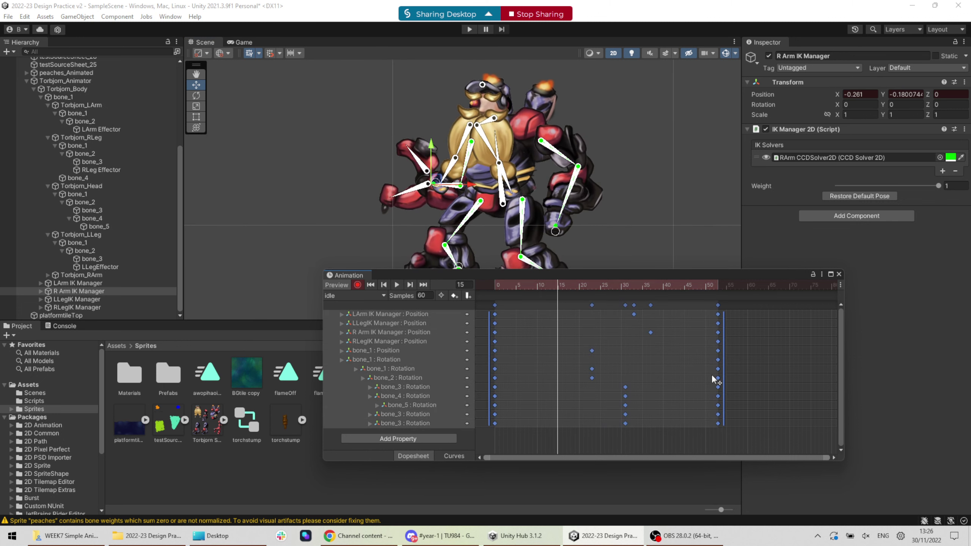
scroll(664, 370, "down", 2)
left_click_drag(635, 362, 763, 364)
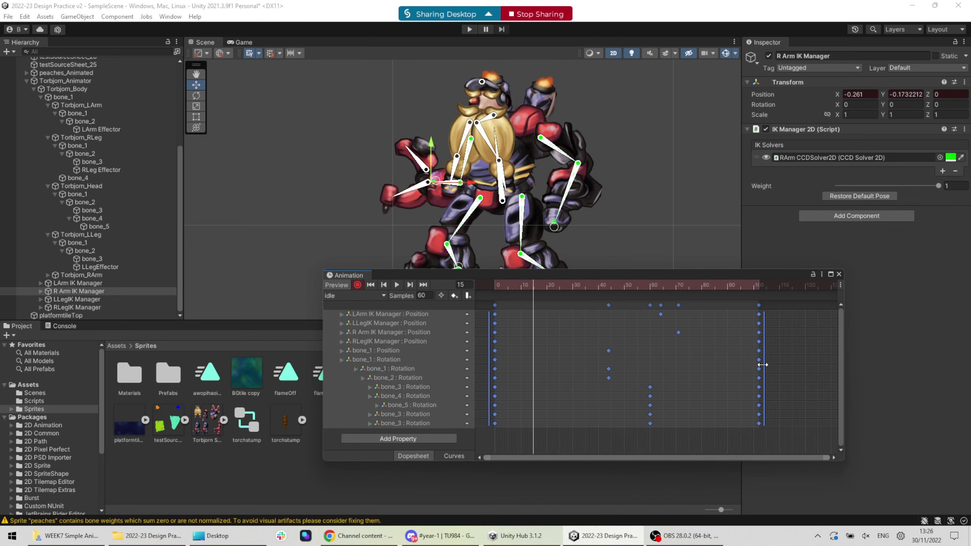
Play back the slowed idle clip and examine the feet, legs and arms against the platform
left_click(393, 284)
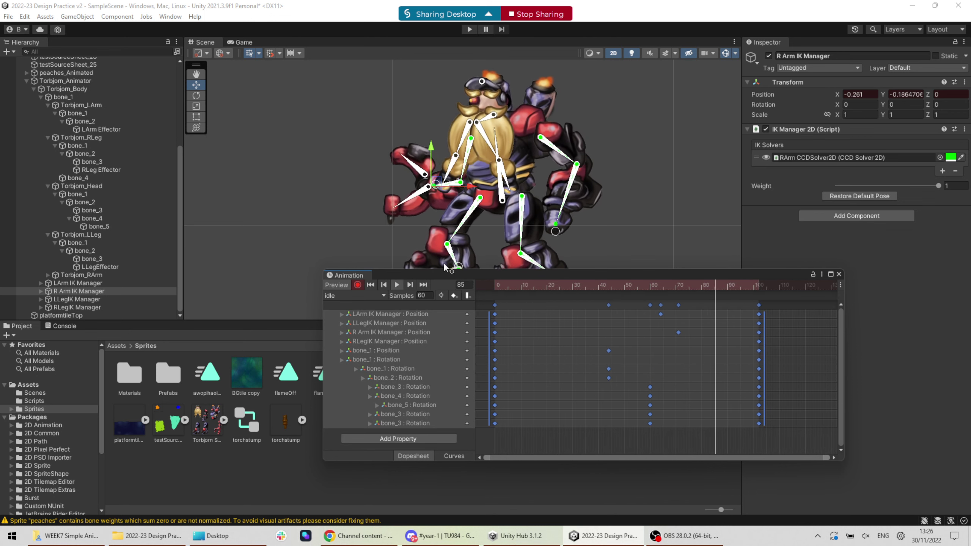
middle_click_drag(576, 214, 599, 168)
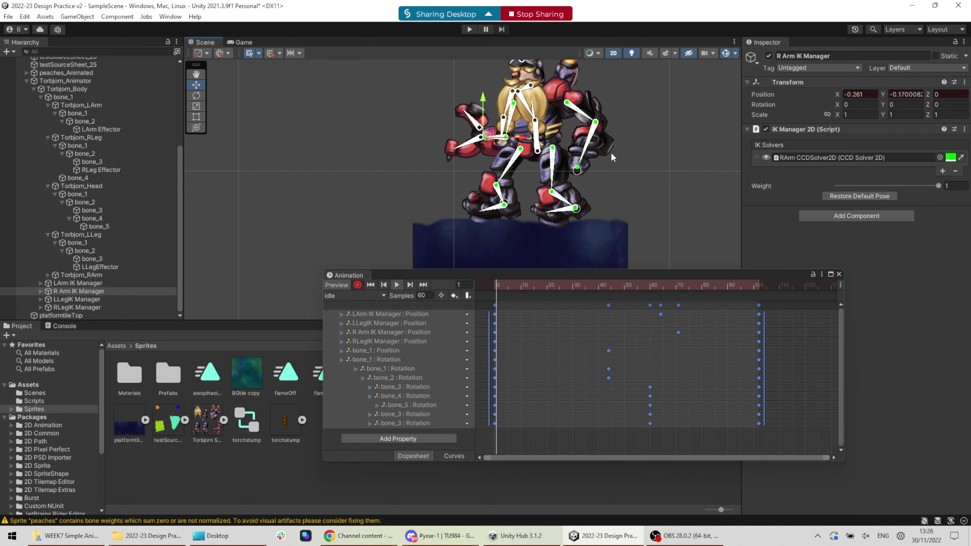
scroll(546, 135, "up", 2)
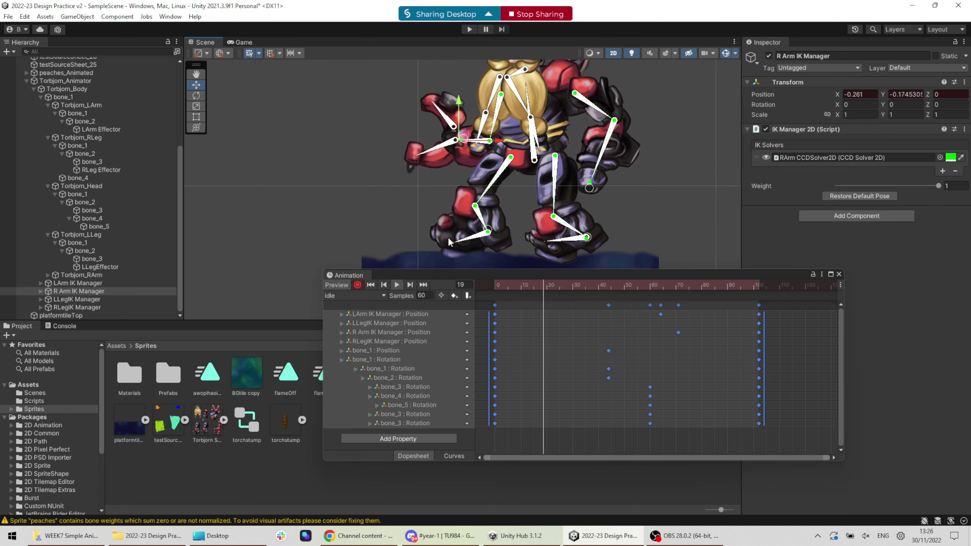
left_click(396, 284)
scroll(535, 106, "up", 2)
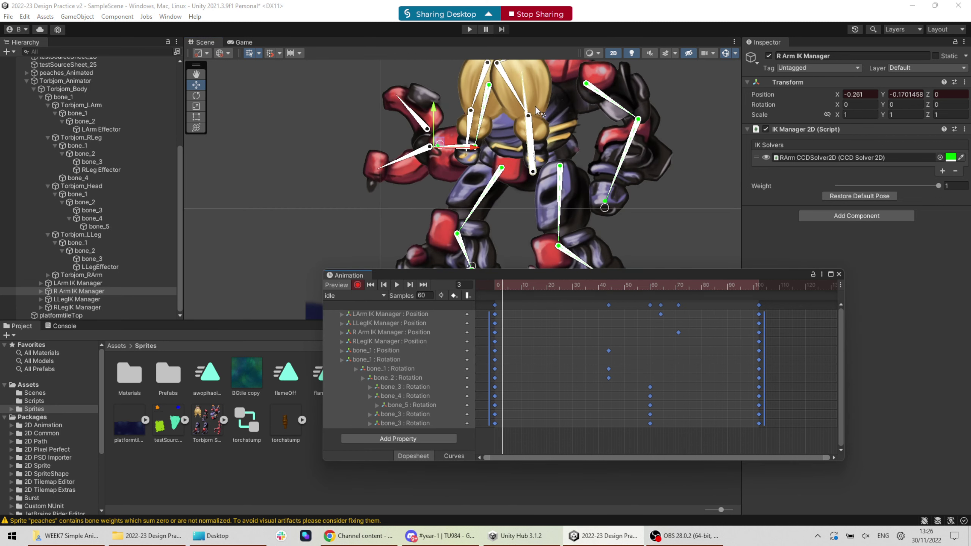
Check the body and beard bone poses around frames 59 to 67, and undo the last change
left_click(517, 95)
scroll(488, 124, "down", 2)
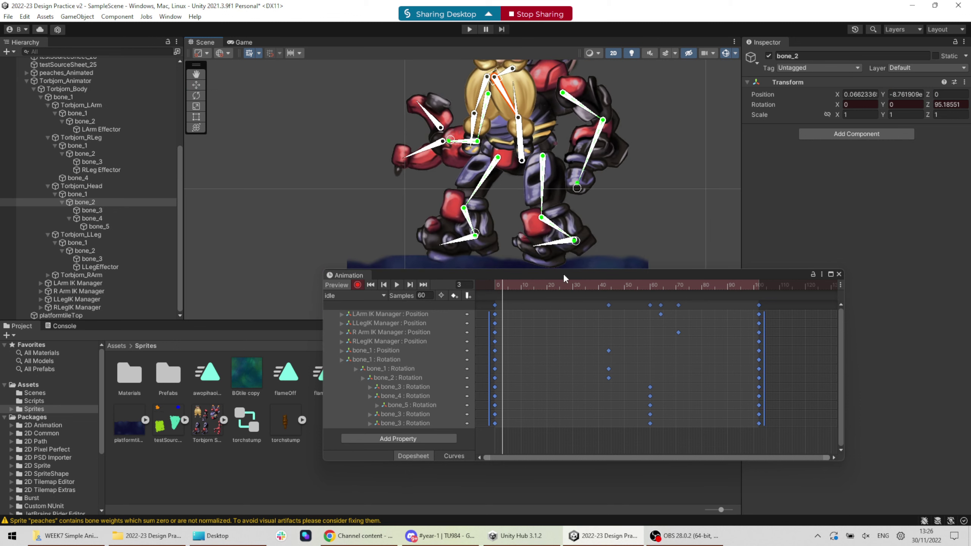
left_click_drag(593, 287, 646, 287)
left_click(525, 137)
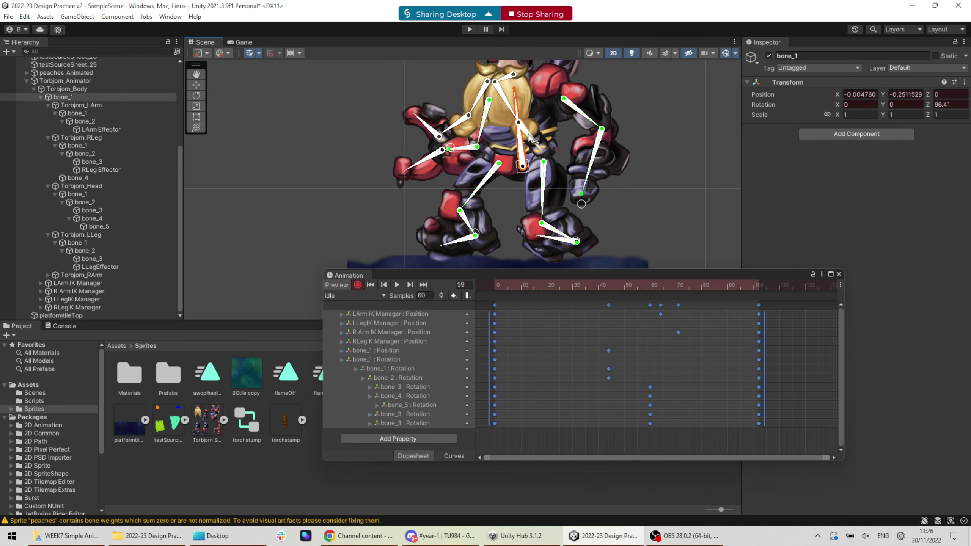
left_click(782, 344)
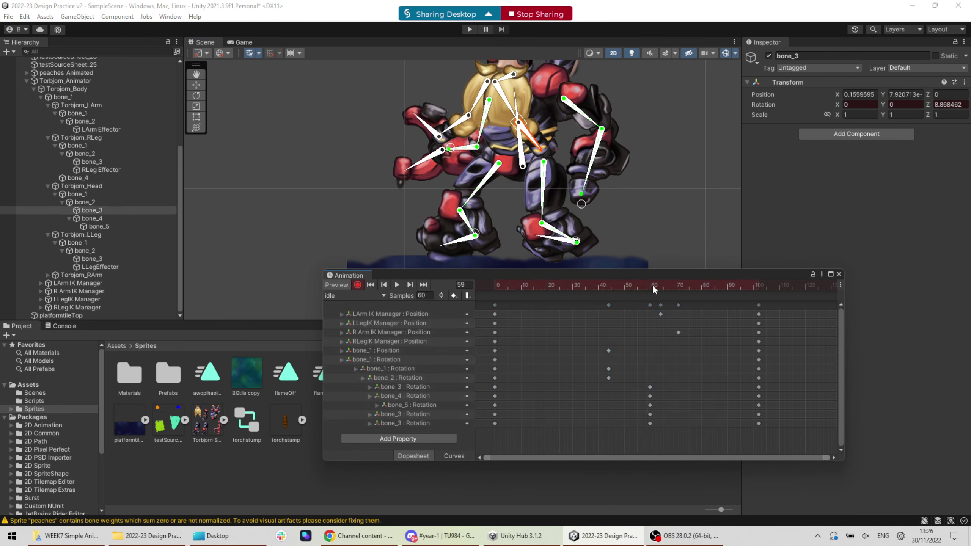
left_click_drag(652, 283, 609, 327)
key("ctrl+z")
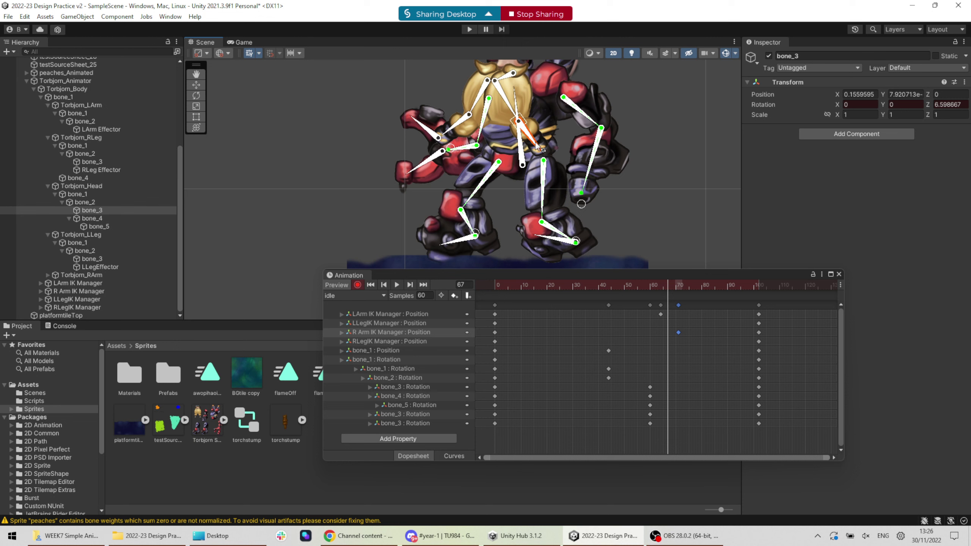
Rotate the beard's bone_3 to about -3.8° at frame 60 and move its rotation key to about frame 68
left_click_drag(537, 144, 533, 147)
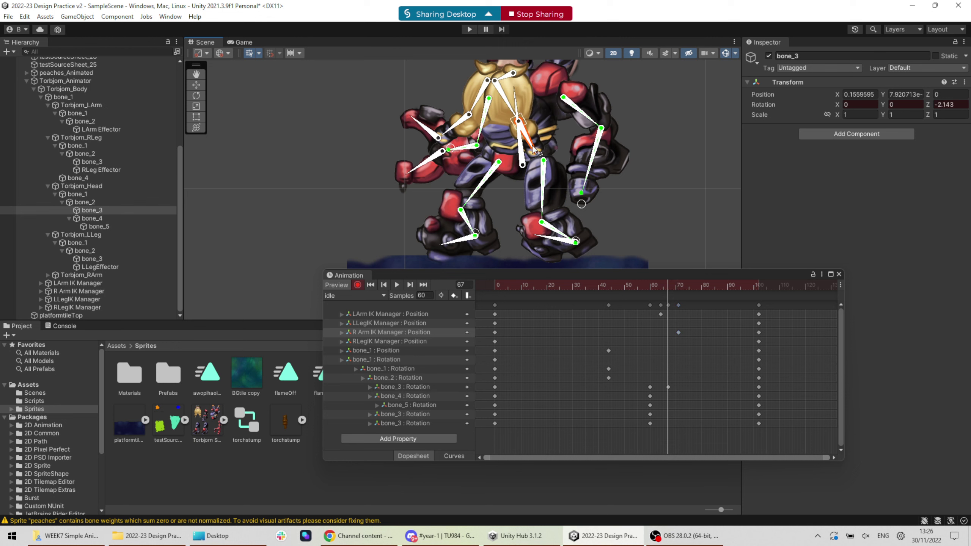
key("ctrl+z")
left_click_drag(653, 288, 651, 286)
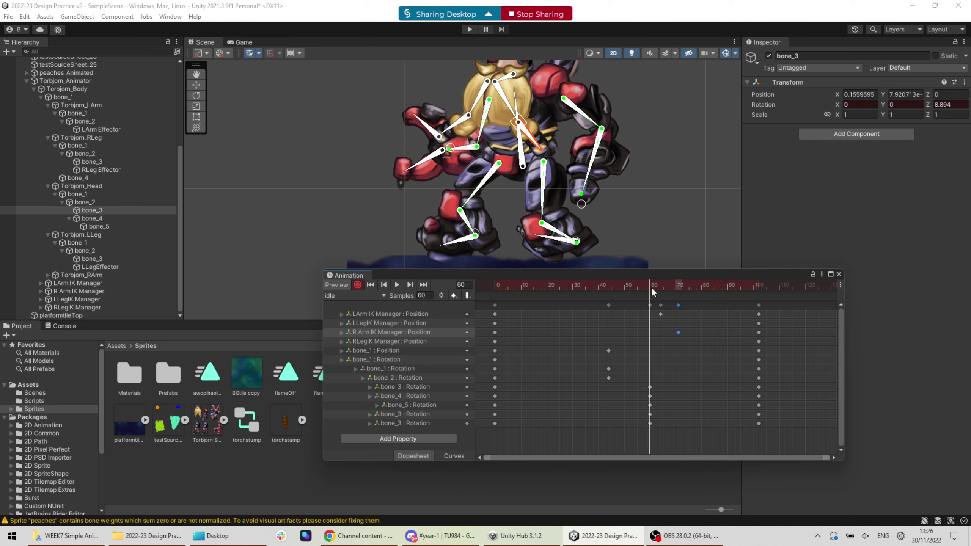
left_click(536, 146)
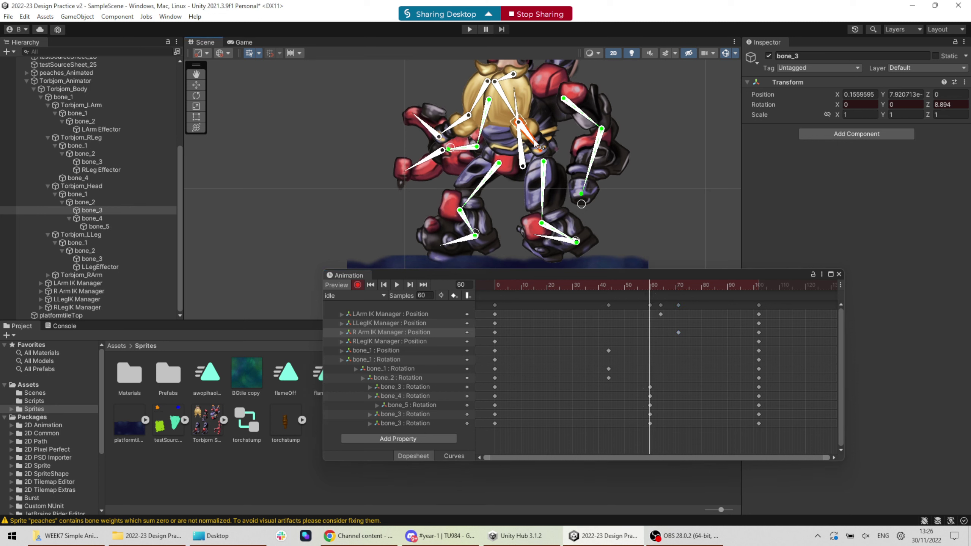
left_click_drag(540, 148, 534, 155)
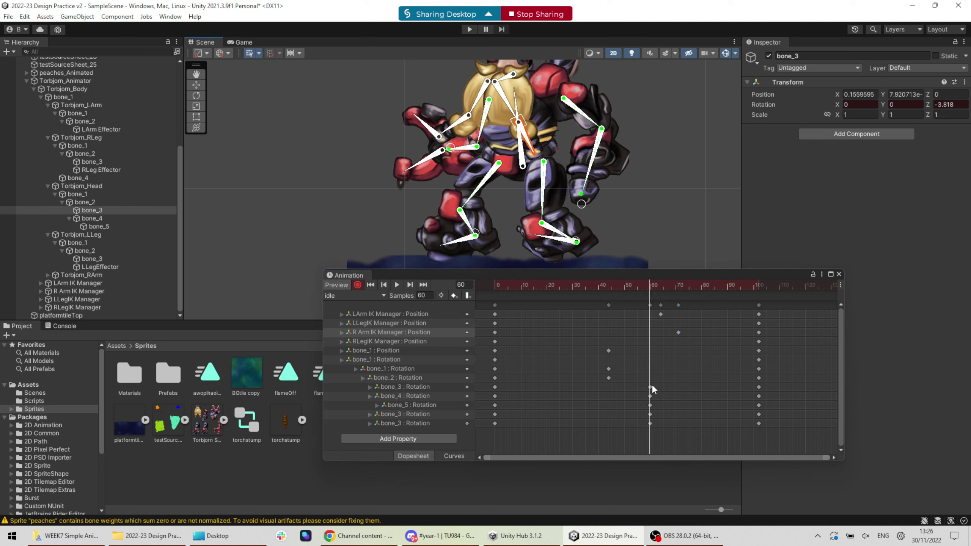
left_click_drag(650, 388, 671, 388)
Rotate the beard's bone_5 to about -4.9° at frame 60 and play back the idle clip
left_click(461, 129)
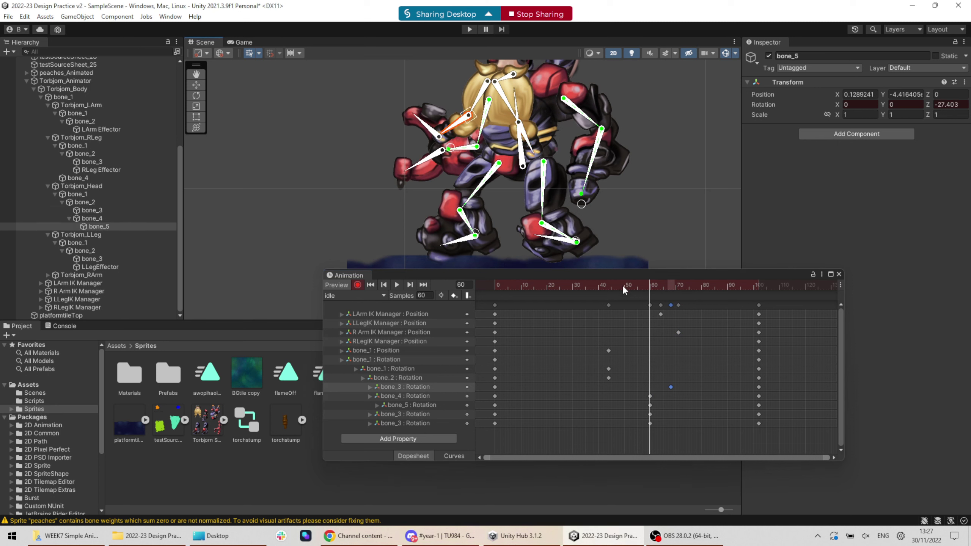
left_click_drag(459, 127, 458, 132)
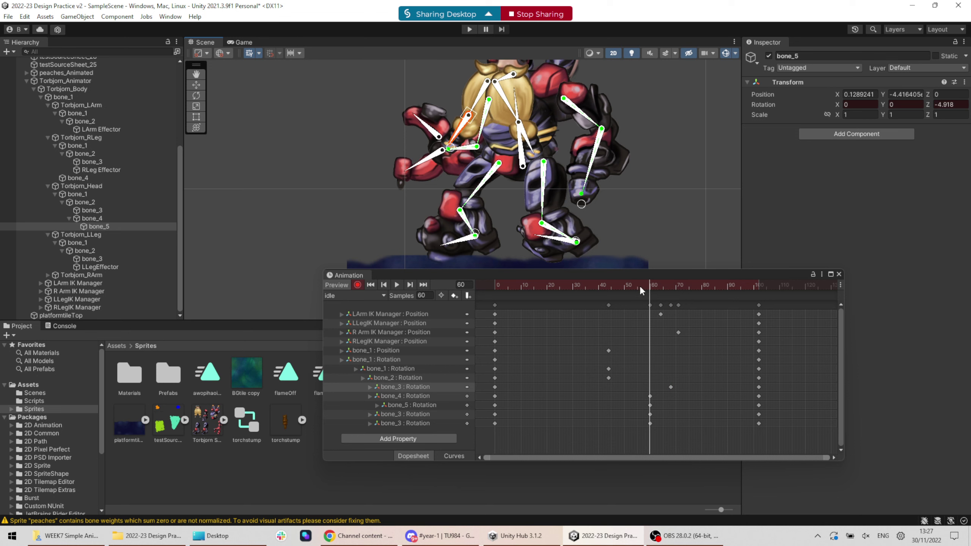
left_click_drag(639, 285, 751, 308)
scroll(634, 144, "down", 3)
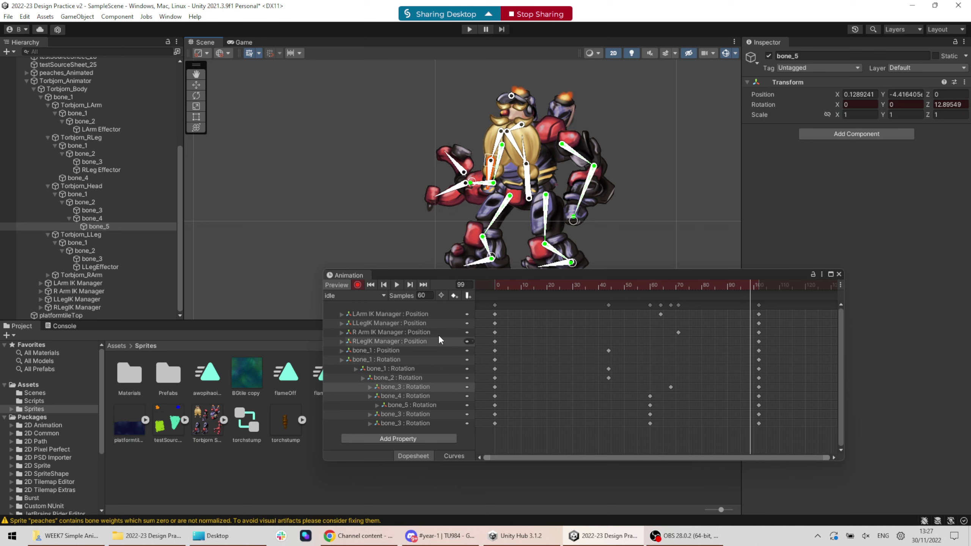
left_click(397, 285)
scroll(638, 187, "down", 2)
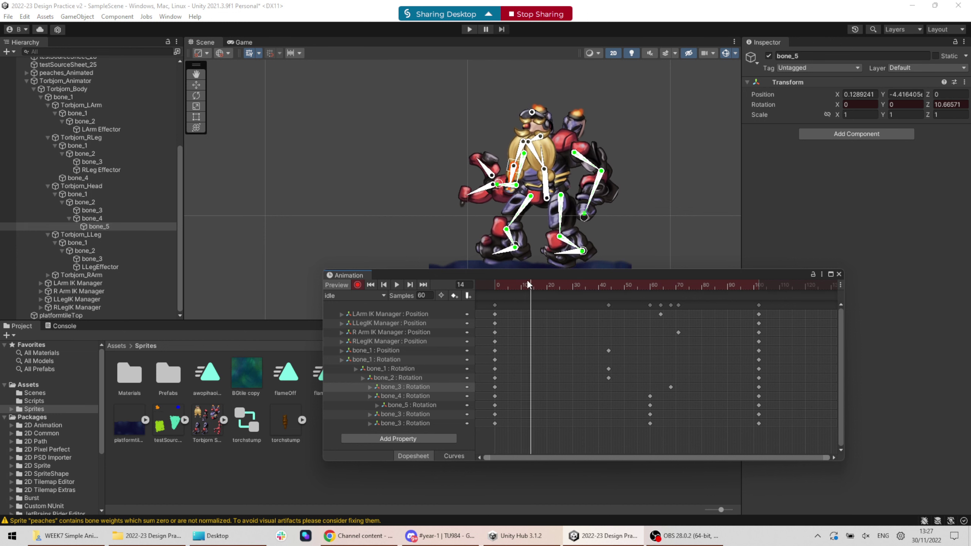
Key the rotation of Torbjorn_Head's bone_1 at about -158.6° on frame 28 and again on frame 66, checking the playback
left_click_drag(528, 283, 567, 285)
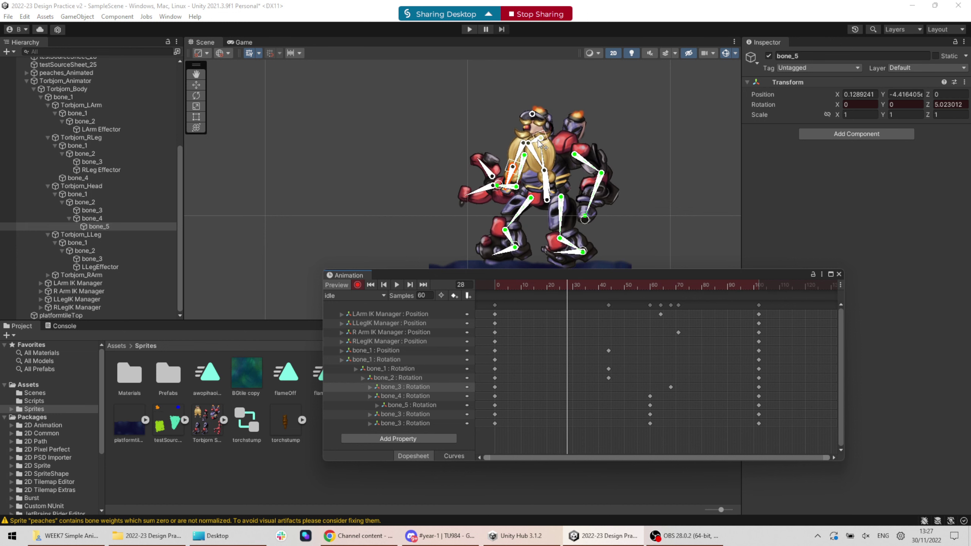
scroll(539, 142, "up", 2)
left_click(535, 143)
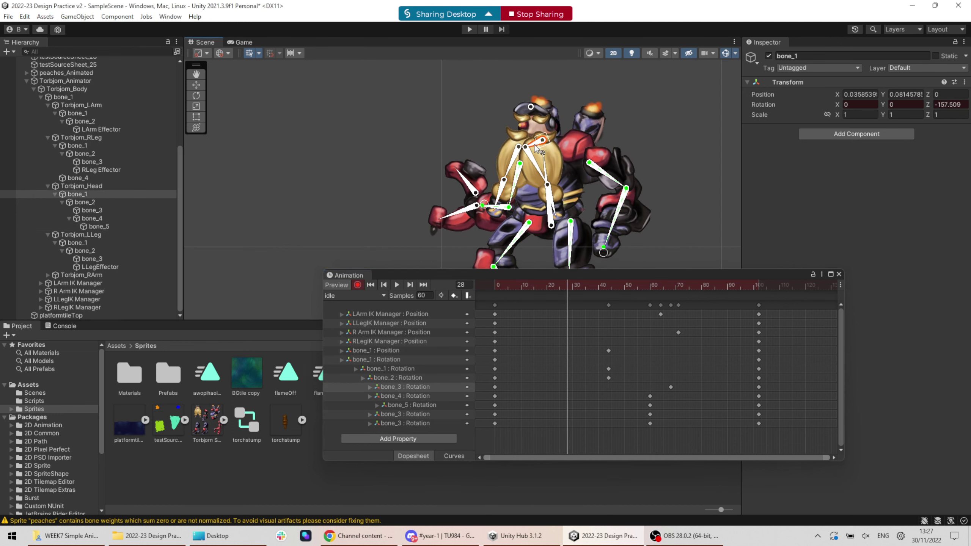
left_click_drag(537, 147, 536, 148)
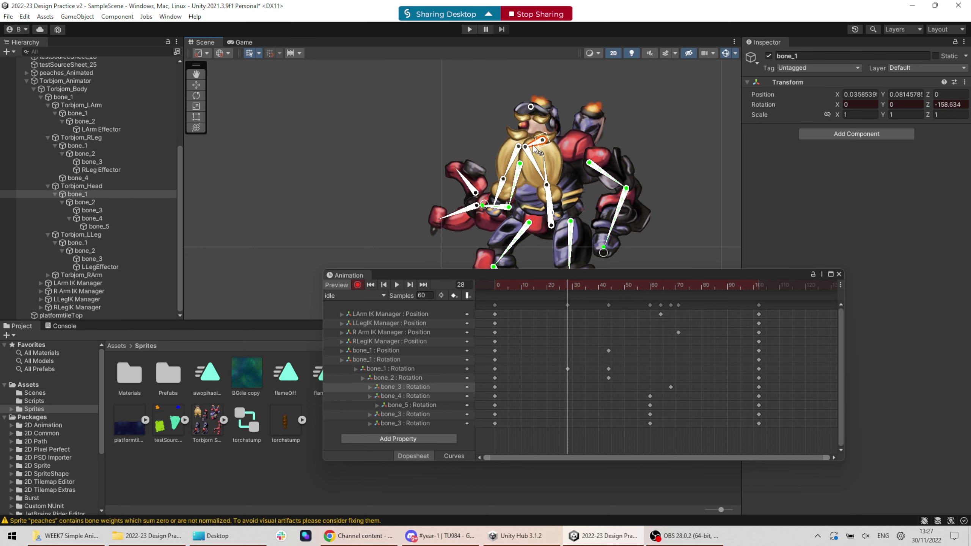
left_click_drag(567, 288, 666, 302)
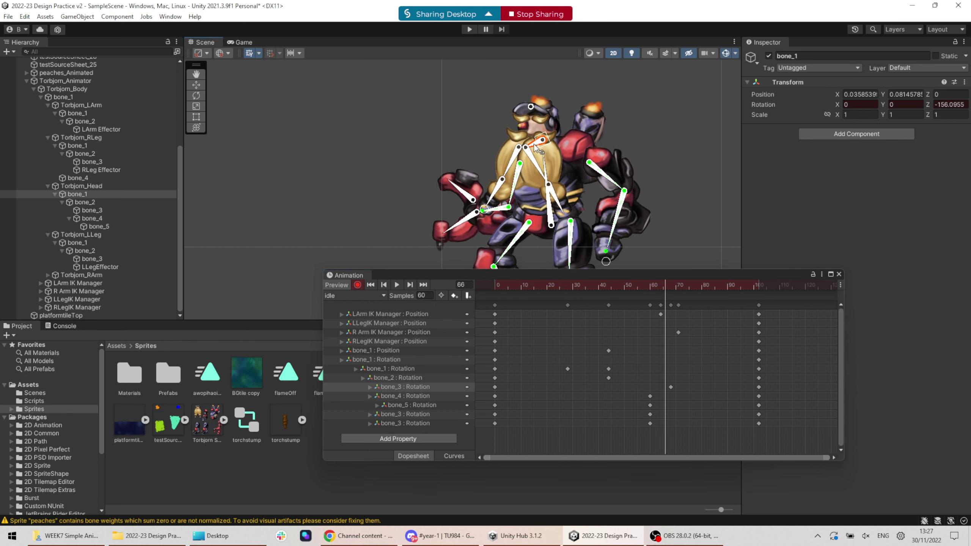
left_click_drag(537, 149, 541, 153)
left_click_drag(665, 286, 772, 301)
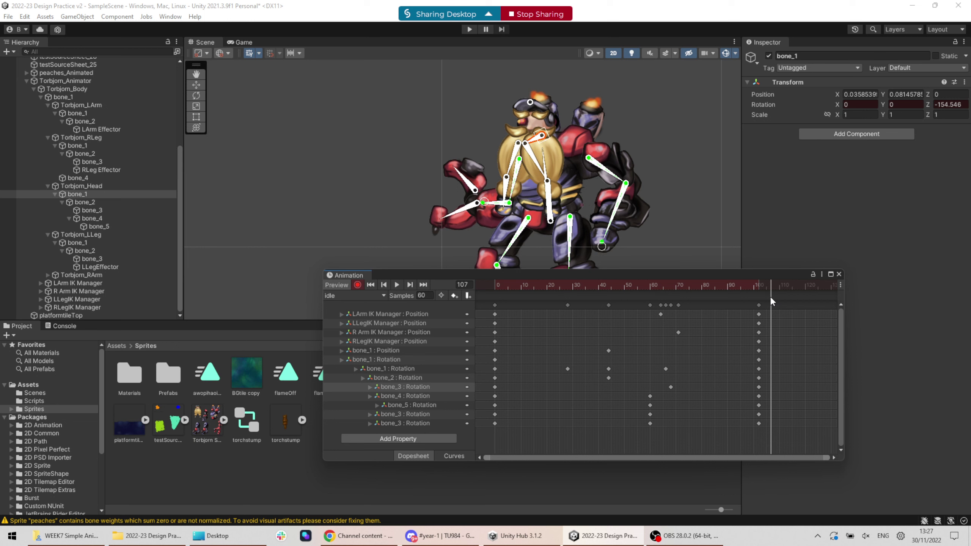
left_click(395, 285)
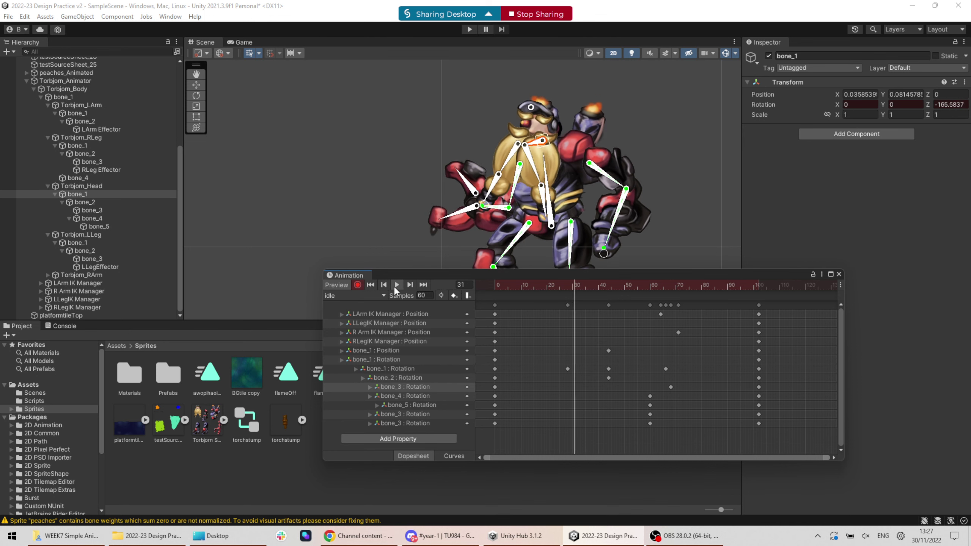
scroll(672, 206, "down", 3)
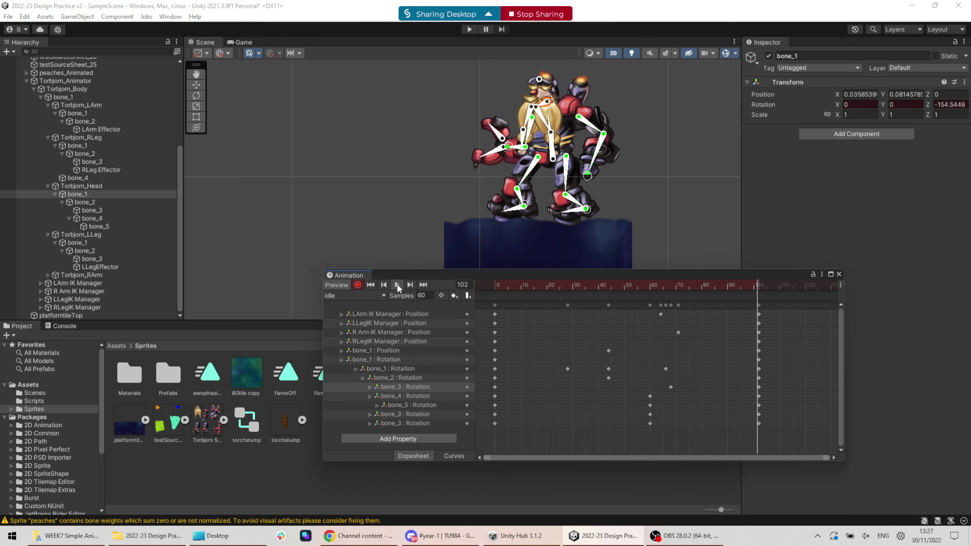
Rotate the left foot's bone_3 slightly at frame 69 to key its angle against the platform
left_click(512, 285)
left_click_drag(512, 285, 669, 297)
left_click(571, 212)
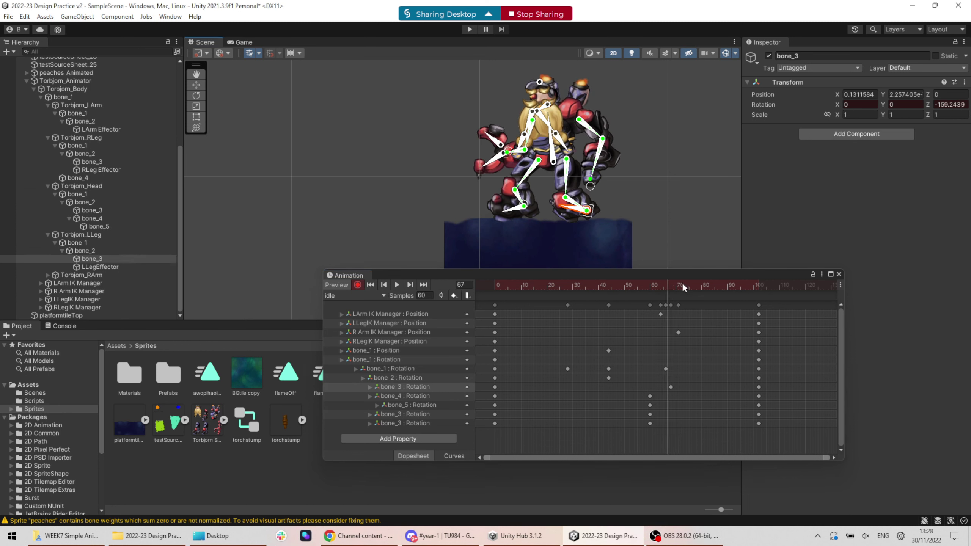
left_click_drag(714, 287, 674, 290)
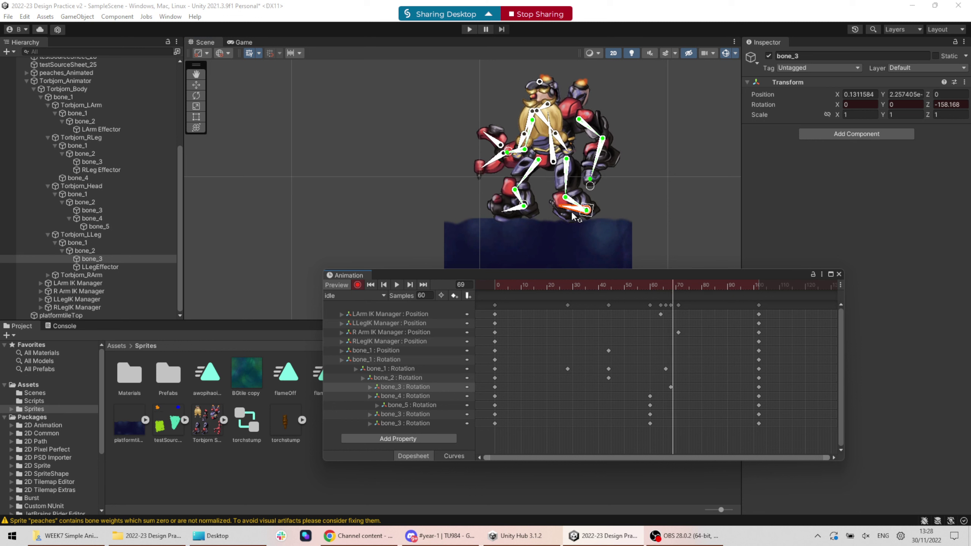
left_click_drag(574, 216, 570, 222)
Try adding another small rotation to the left foot's bone_3 at frame 61
left_click(639, 287)
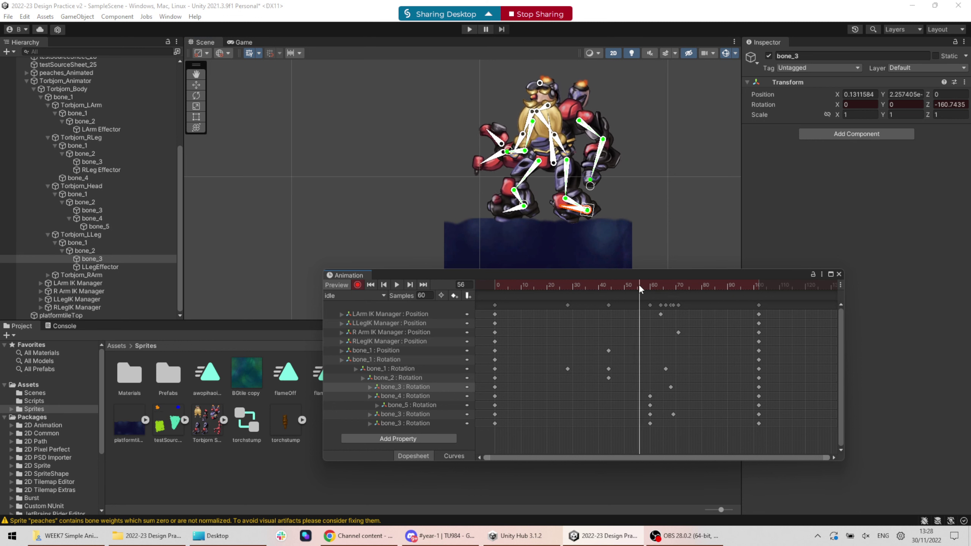
mouse_move(640, 287)
left_mouse_down()
mouse_move(633, 284)
mouse_move(651, 285)
left_mouse_up()
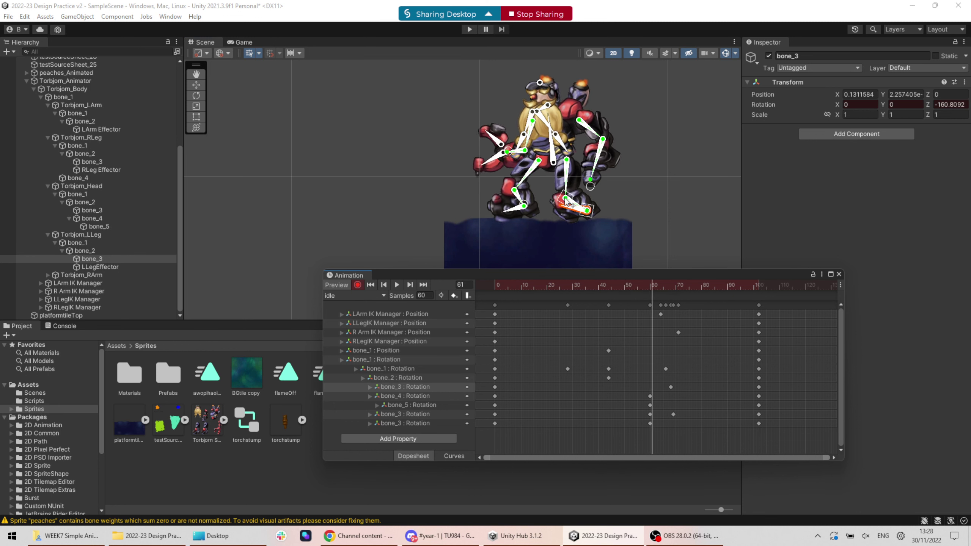
left_click_drag(570, 205, 571, 207)
Delete the left foot bone_3 rotation keys at frames 60 and 61, and check the foot around frame 47
left_click(646, 287)
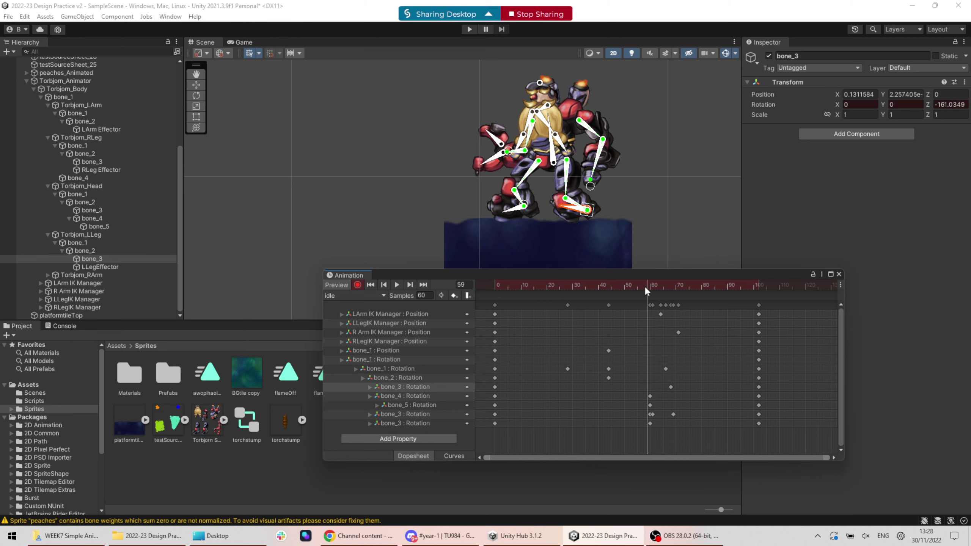
left_click_drag(645, 287, 650, 307)
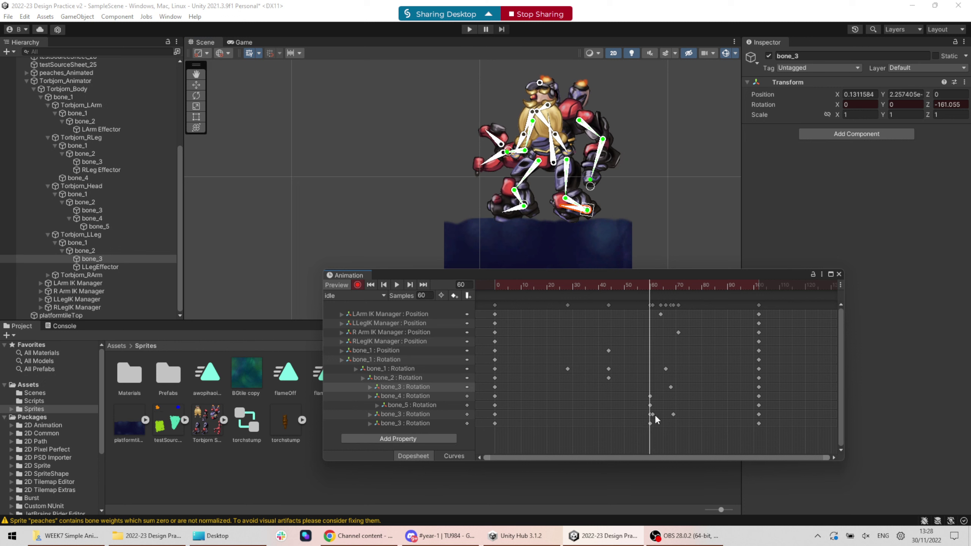
left_click_drag(653, 415, 601, 415)
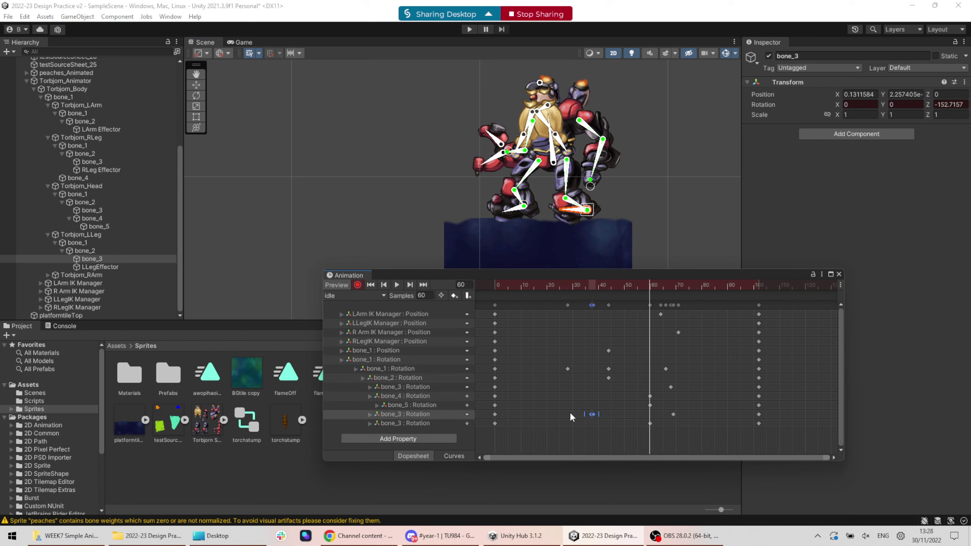
key("Delete")
left_click_drag(642, 285, 611, 342)
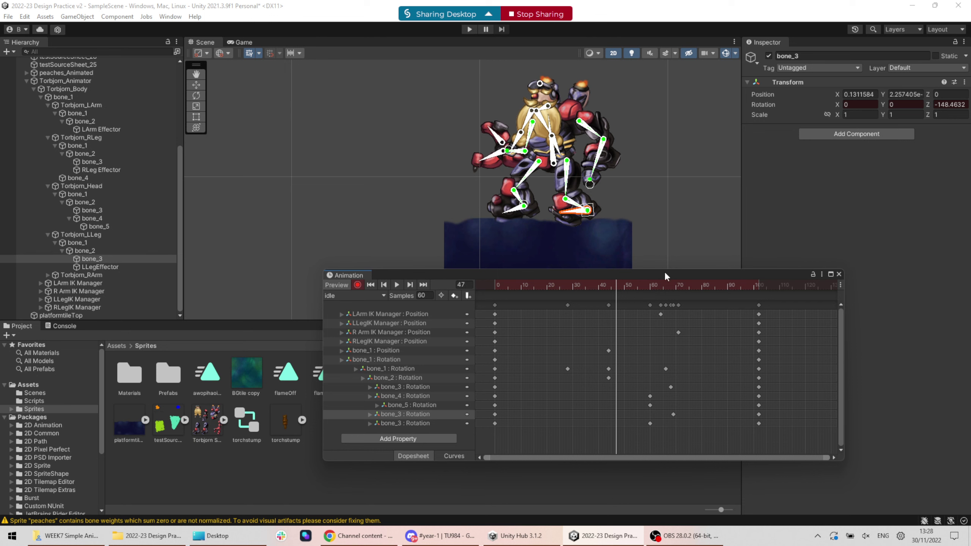
Examine the LLegIK Manager position curve and its first key's tangent options in the curve view, and return to the dopesheet
left_click_drag(665, 271, 657, 188)
left_click(453, 456)
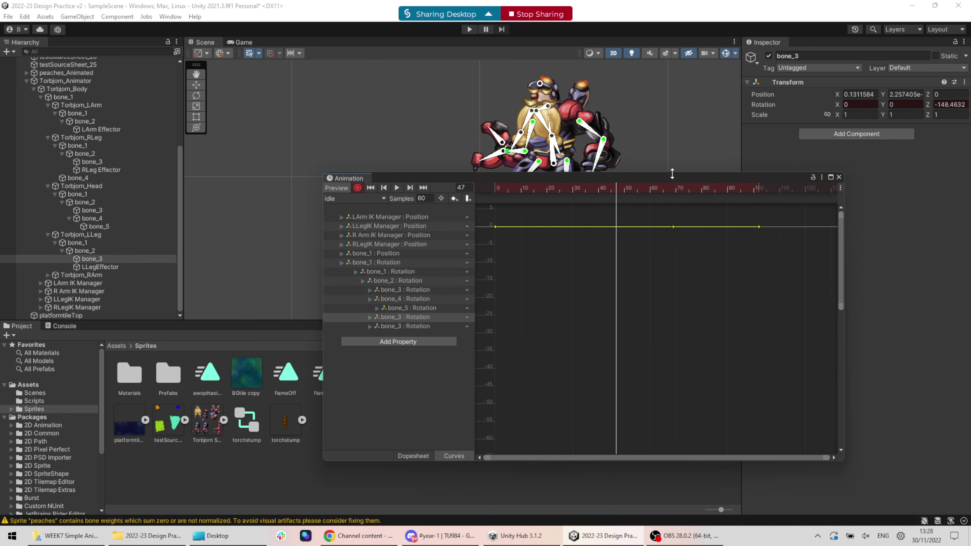
left_click_drag(672, 174, 672, 262)
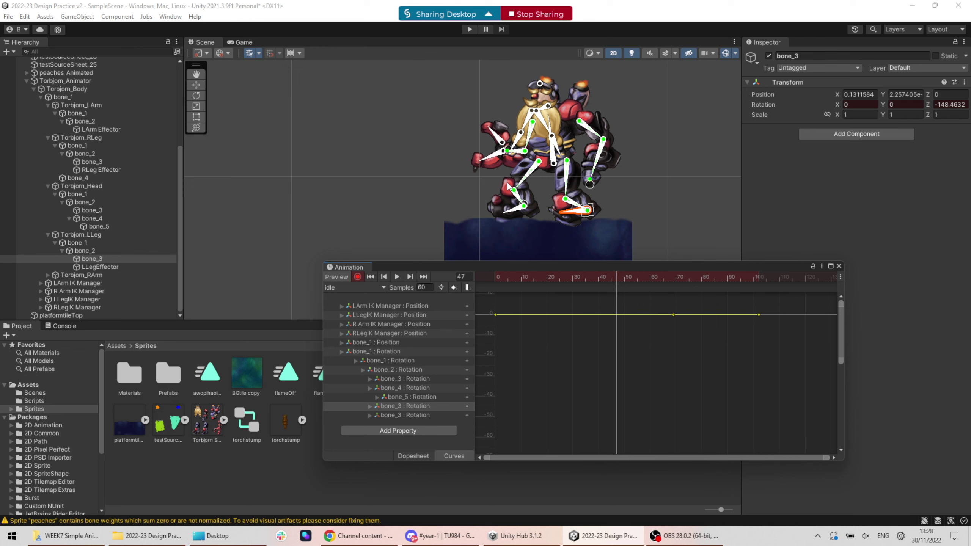
left_click(416, 315)
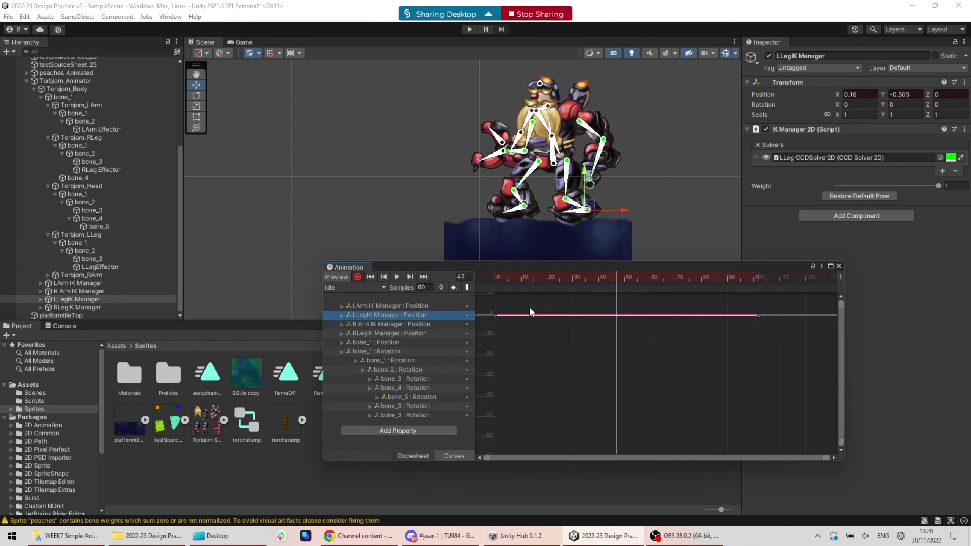
right_click(496, 315)
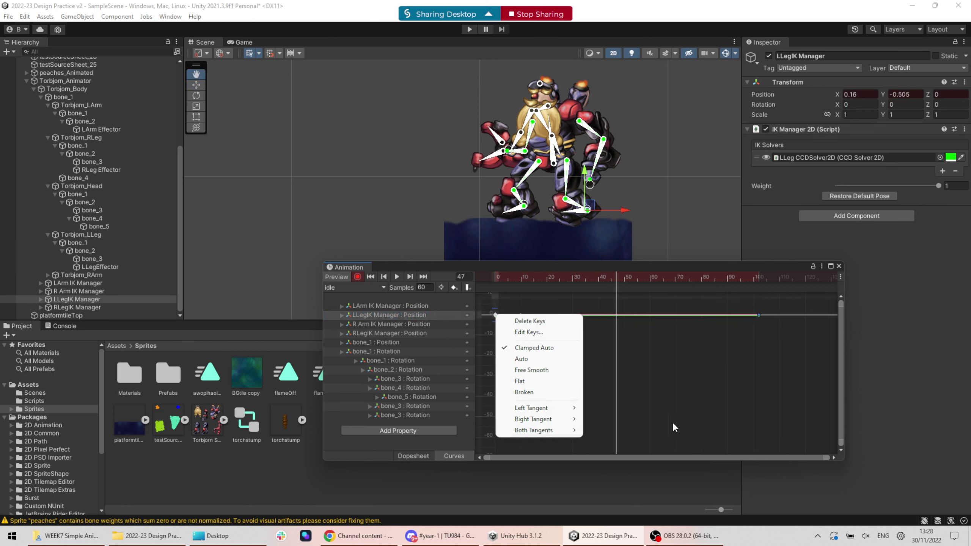
left_click(686, 416)
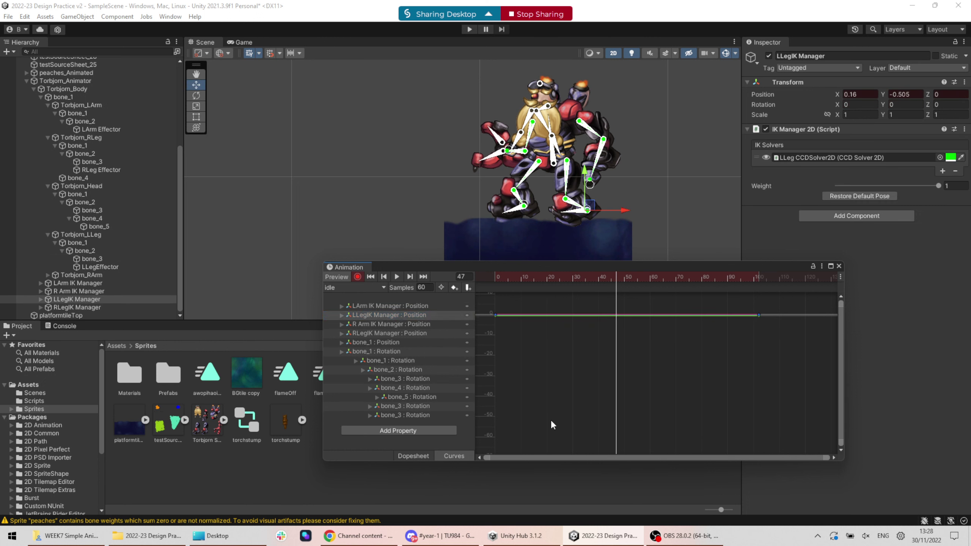
left_click(424, 454)
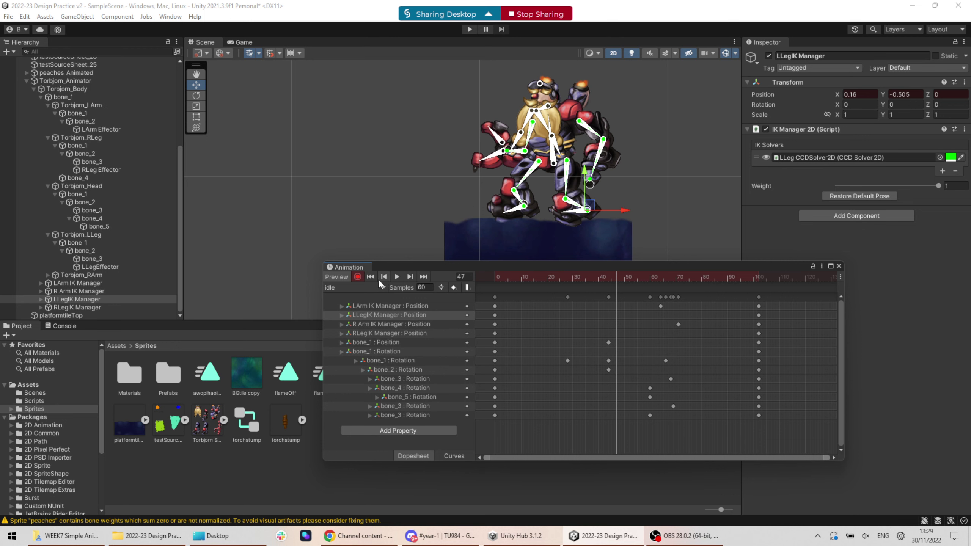
Create a new animation clip for the character, saved as walk in the Scenes folder
left_click(357, 291)
left_click(373, 314)
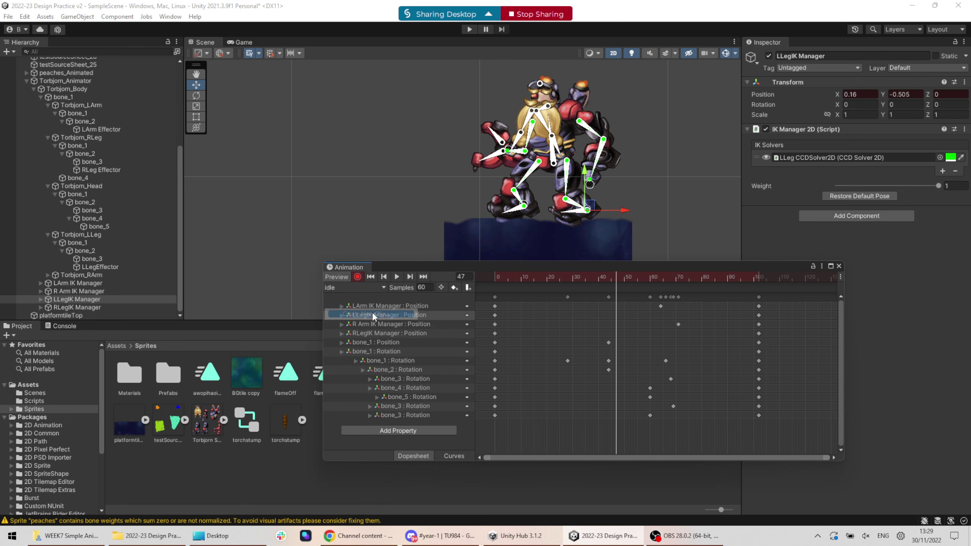
type("walk")
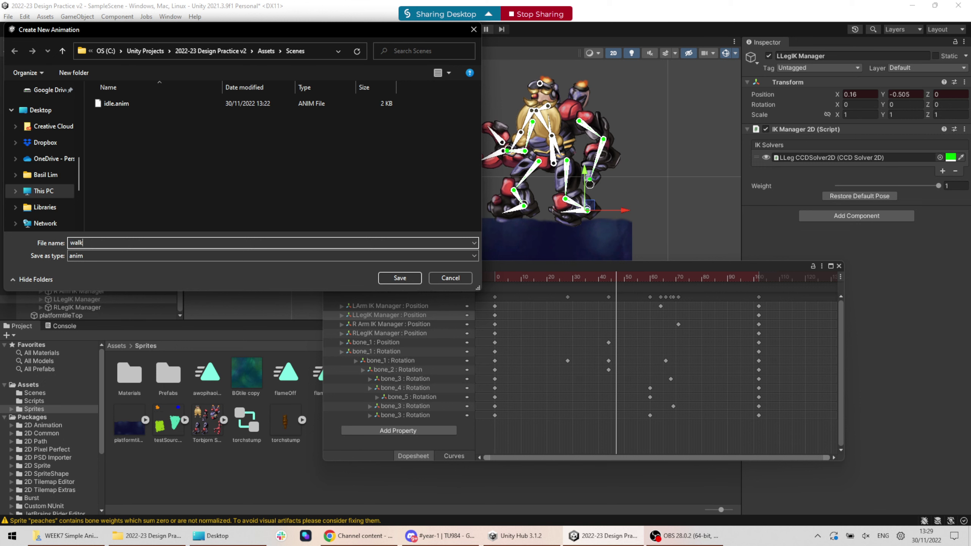
key("Return")
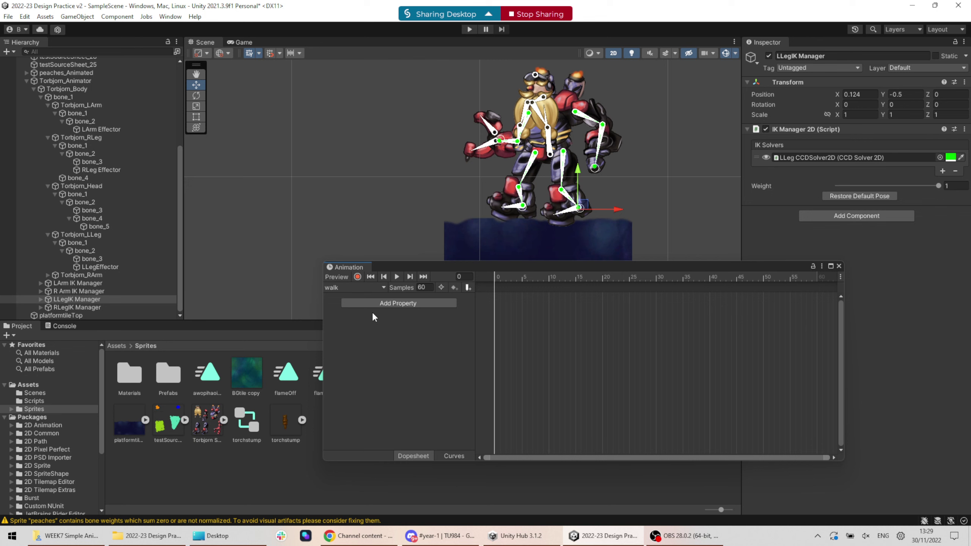
Return to the idle clip and move all its final keys out to about frame 111, checking the playback
left_click(357, 276)
left_click(358, 276)
left_click(354, 288)
left_click(355, 299)
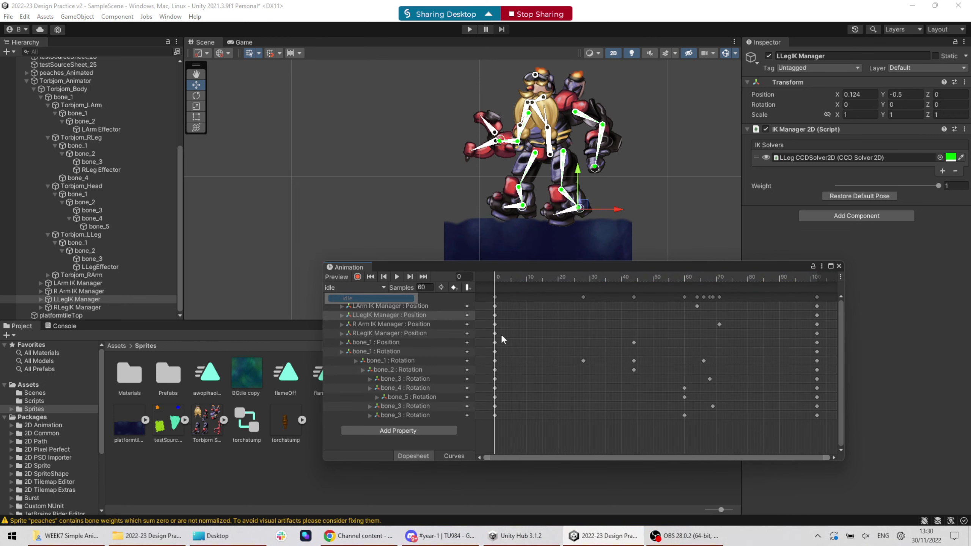
left_click_drag(759, 297, 783, 297)
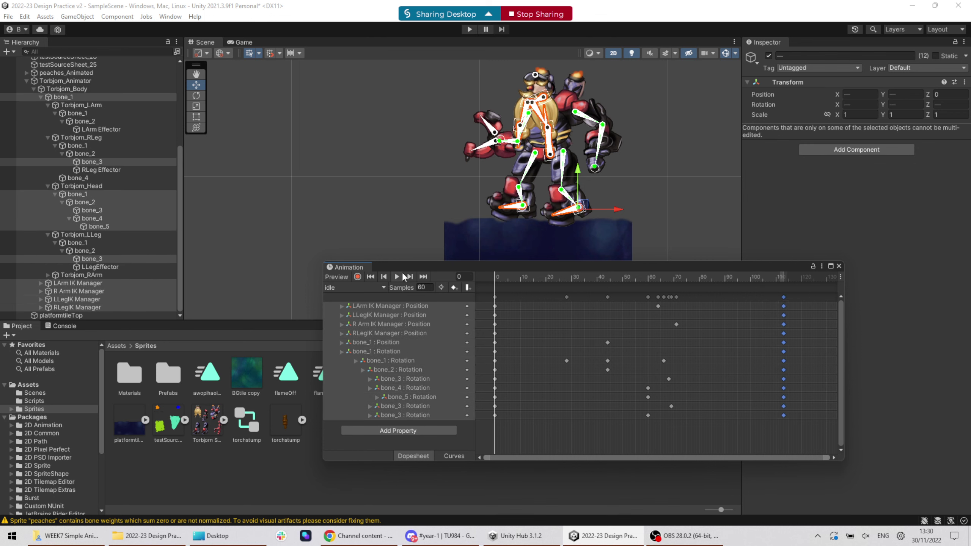
left_click(398, 276)
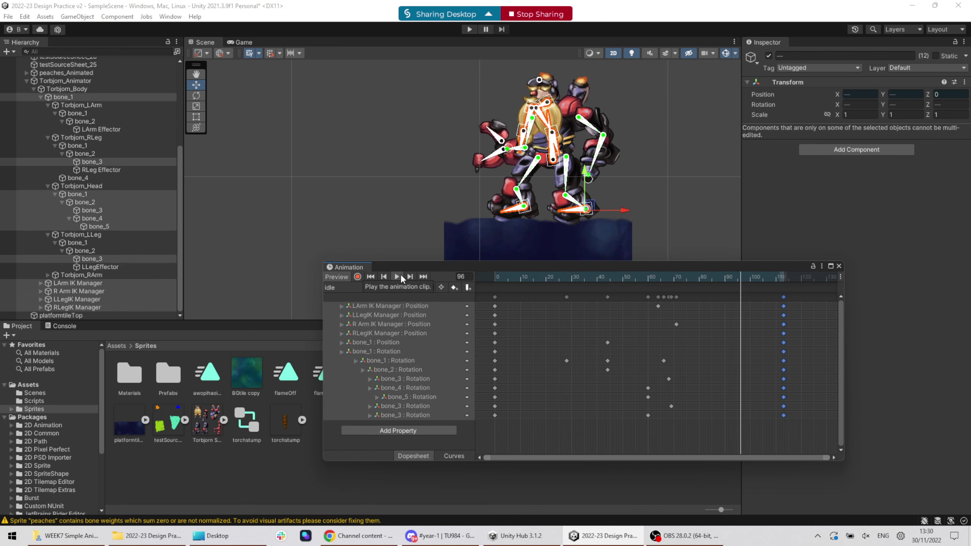
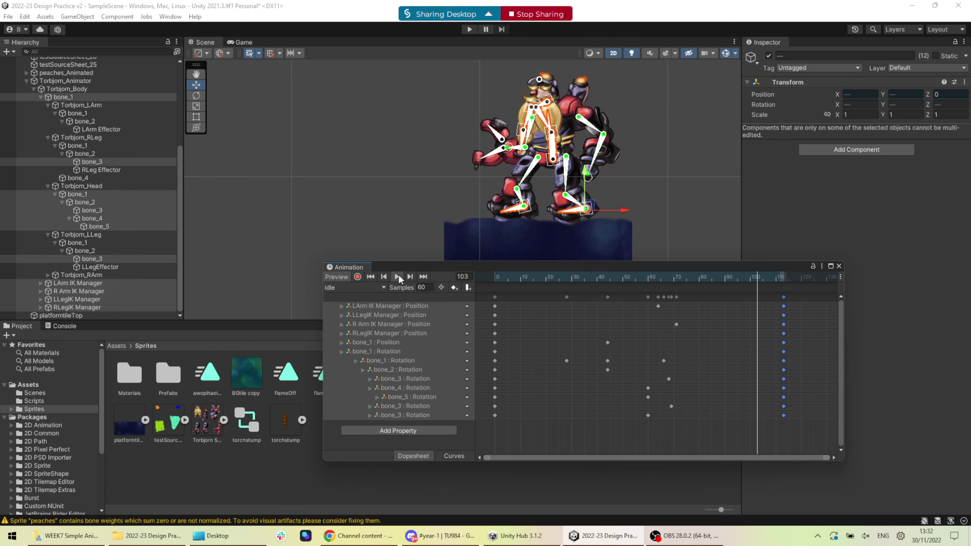
Stop the idle animation playback and switch to the walk clip
left_click(398, 276)
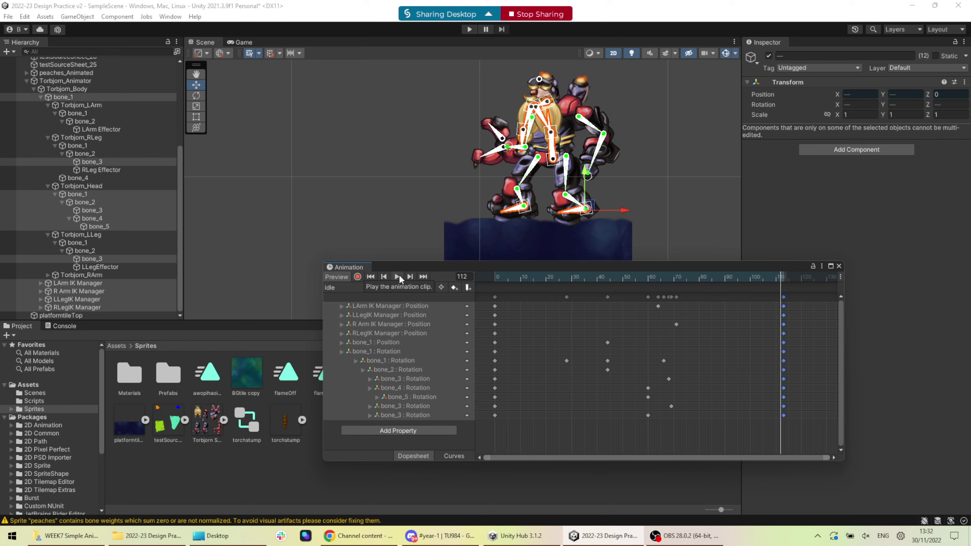
left_click(359, 287)
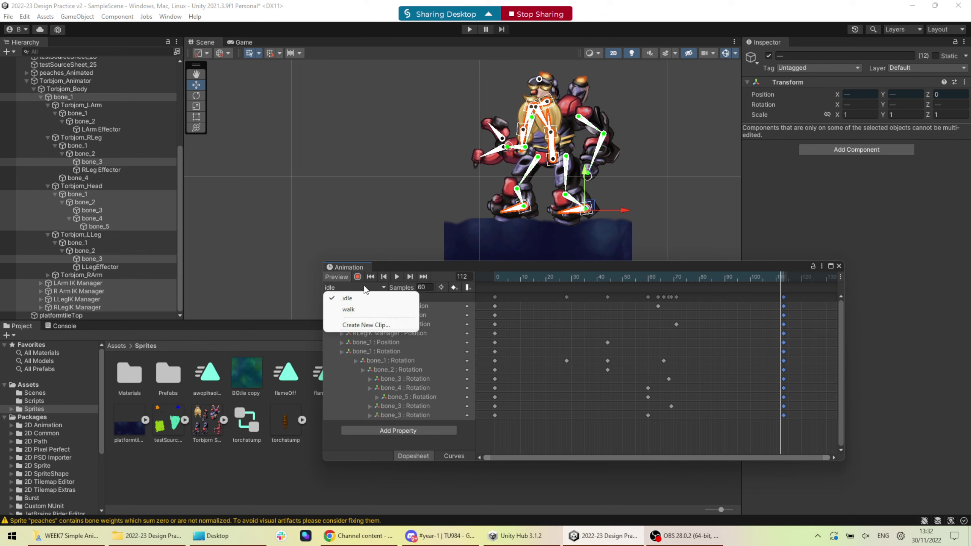
left_click(386, 311)
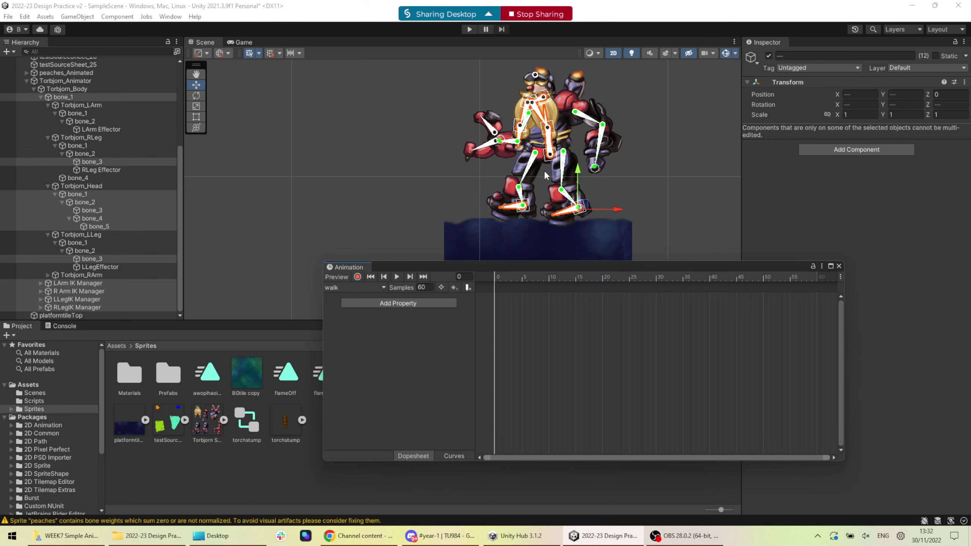
Pose the arms by moving LArm IK Manager to about X 0.357, Y -0.169 and R Arm IK Manager to about X -0.362, Y -0.034
scroll(591, 203, "up", 3)
scroll(585, 207, "up", 1)
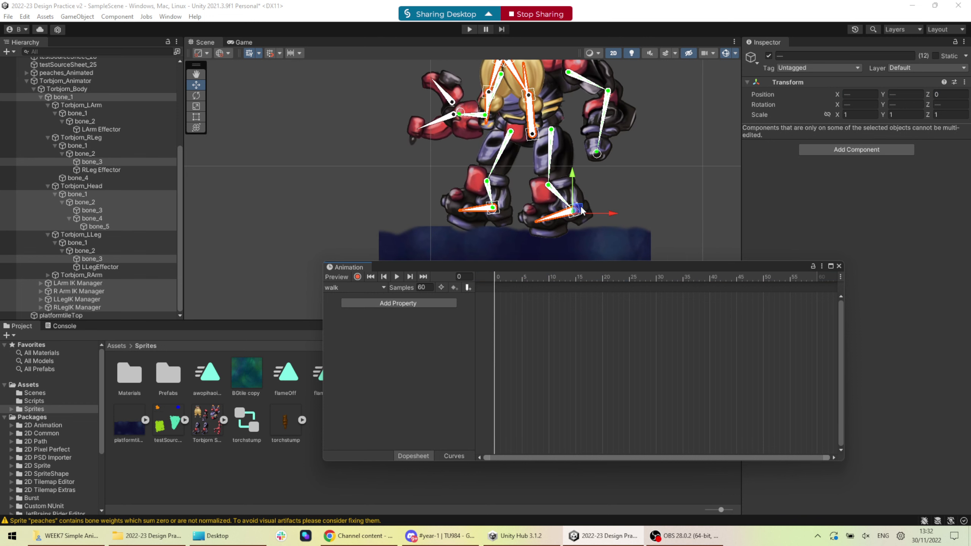
left_click(95, 283)
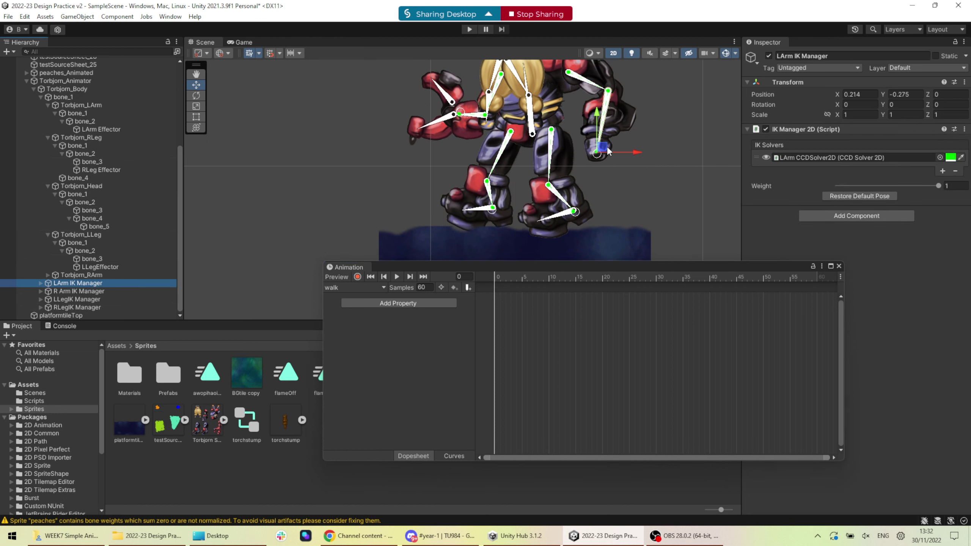
left_click_drag(609, 151, 641, 129)
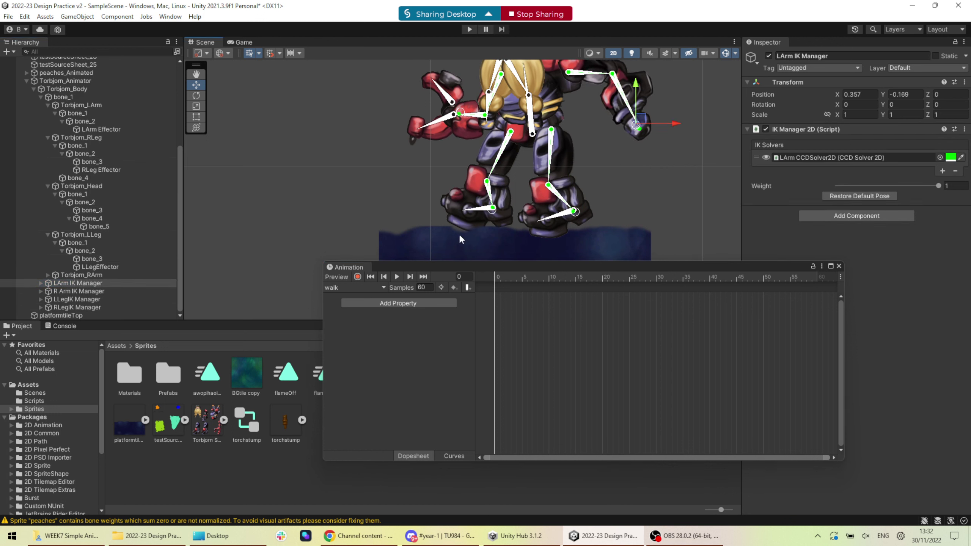
left_click(113, 291)
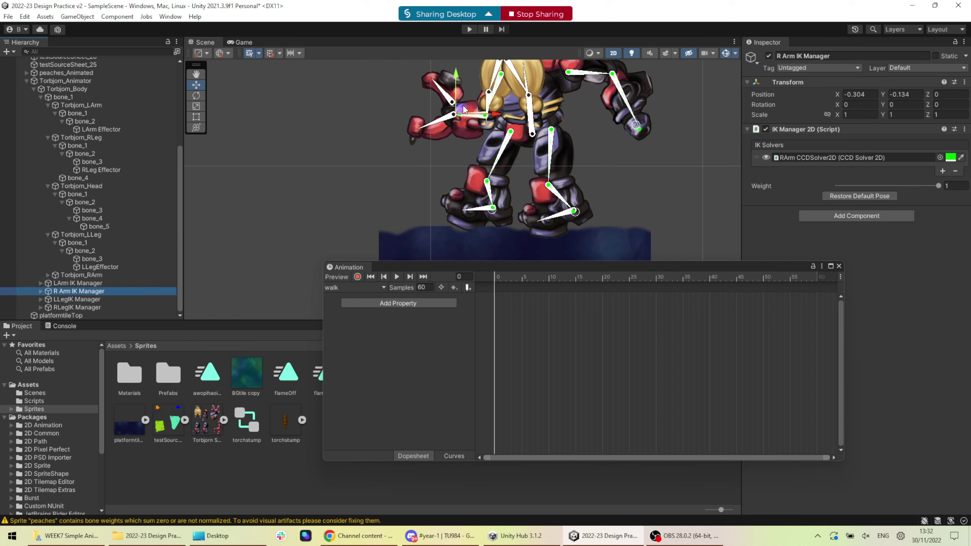
left_click_drag(464, 109, 450, 82)
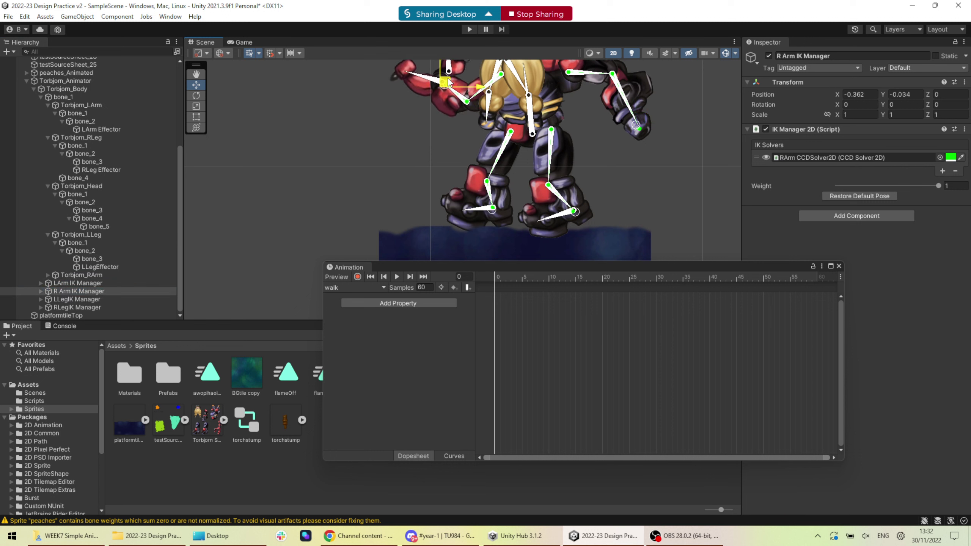
Pose the legs mid-stride, placing LLegIK Manager at about X 0.301, Y -0.295 and RLegIK Manager at about X -0.226, Y -0.444
left_click(111, 299)
left_click_drag(582, 210, 622, 155)
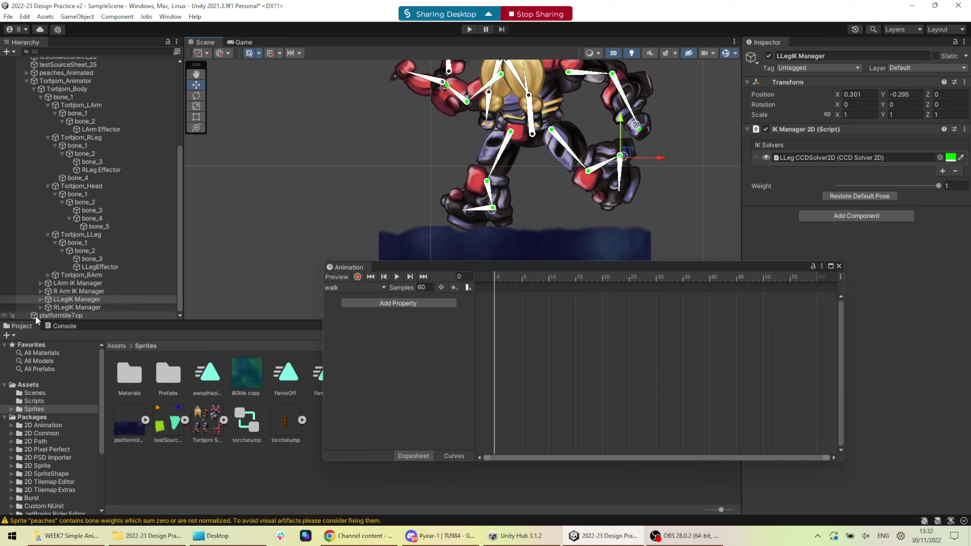
left_click(68, 308)
left_click_drag(496, 206, 483, 190)
scroll(643, 132, "down", 2)
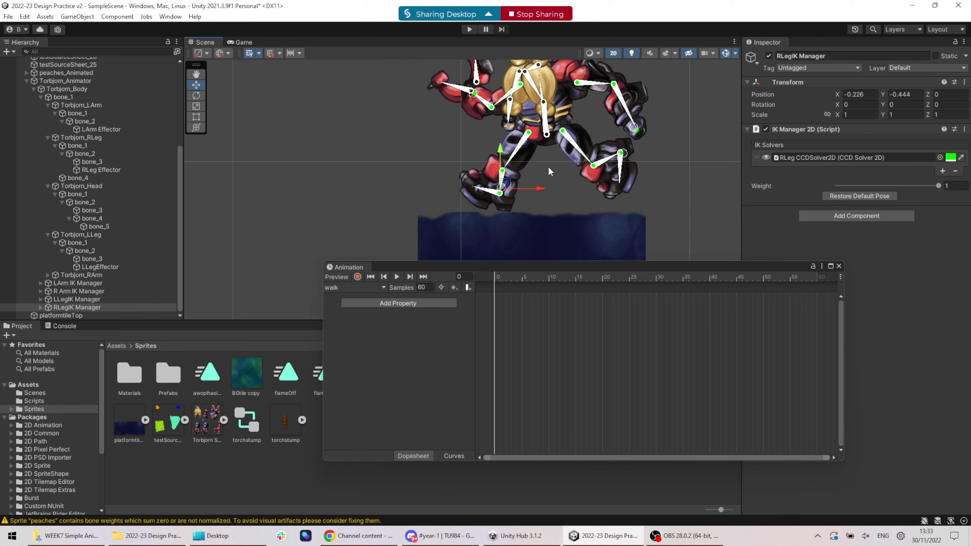
Turn on keyframe recording for the walk clip and key RLegIK Manager at frame 0 by raising it to about Y -0.429
left_click(357, 277)
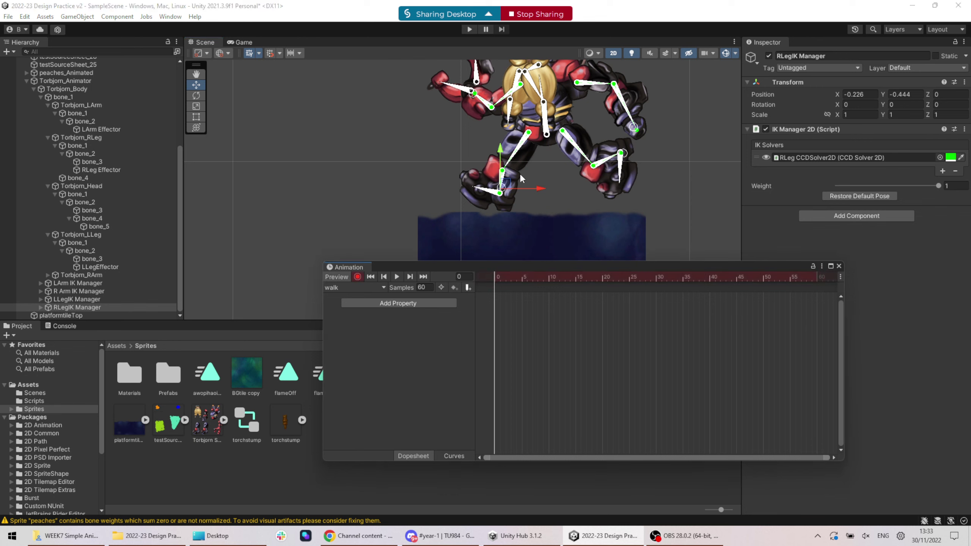
mouse_move(509, 189)
left_mouse_down()
mouse_move(505, 172)
mouse_move(497, 183)
mouse_move(516, 180)
mouse_move(508, 174)
mouse_move(499, 183)
mouse_move(508, 184)
left_mouse_up()
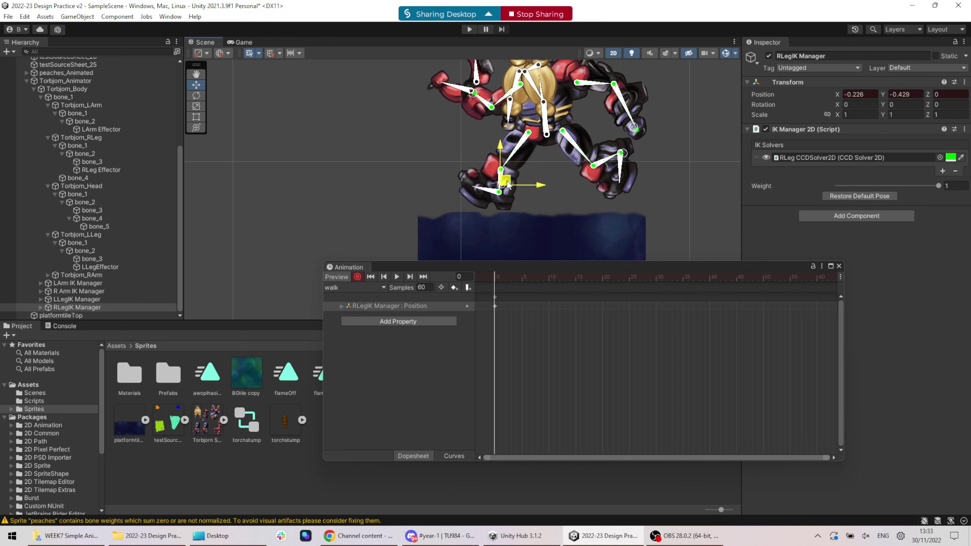
left_click(526, 147)
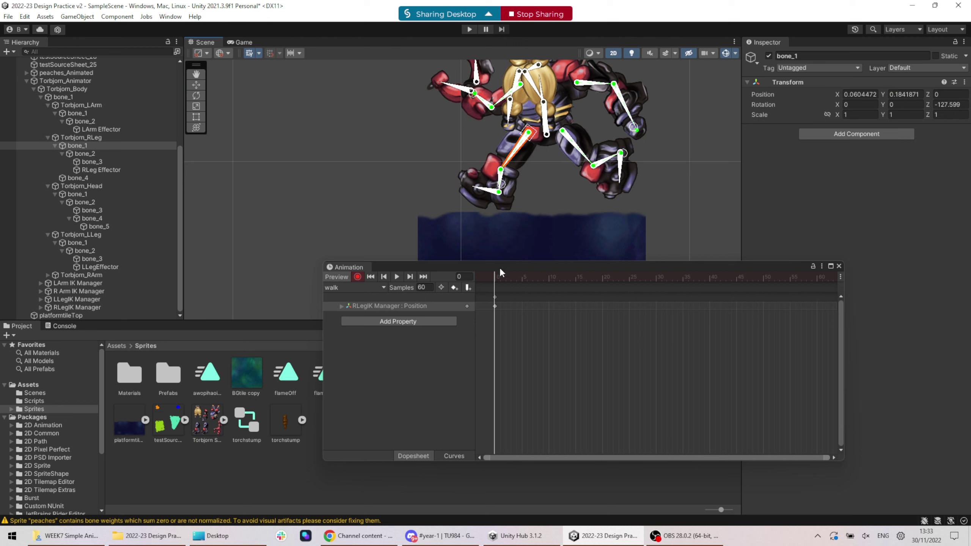
At frame 19, move LLegIK Manager to about X 0.283, Y -0.353 and shift the torso's bone_1 to about X -0.028, Y -0.220
left_click_drag(500, 274, 598, 269)
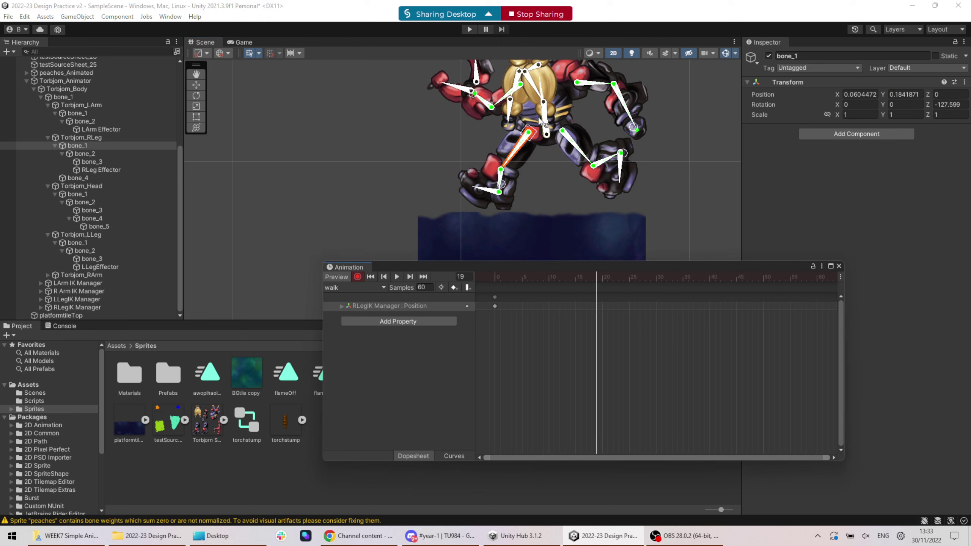
scroll(562, 175, "down", 2)
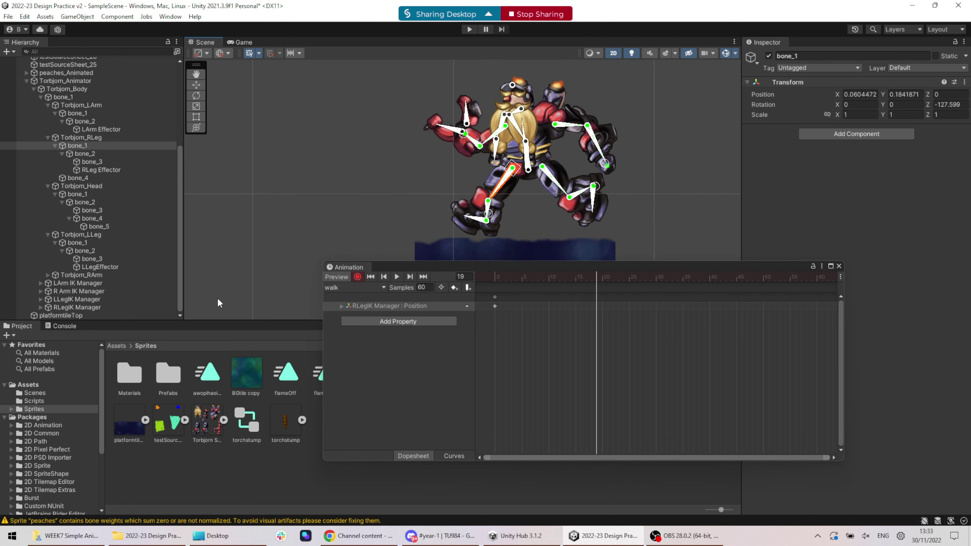
left_click(72, 299)
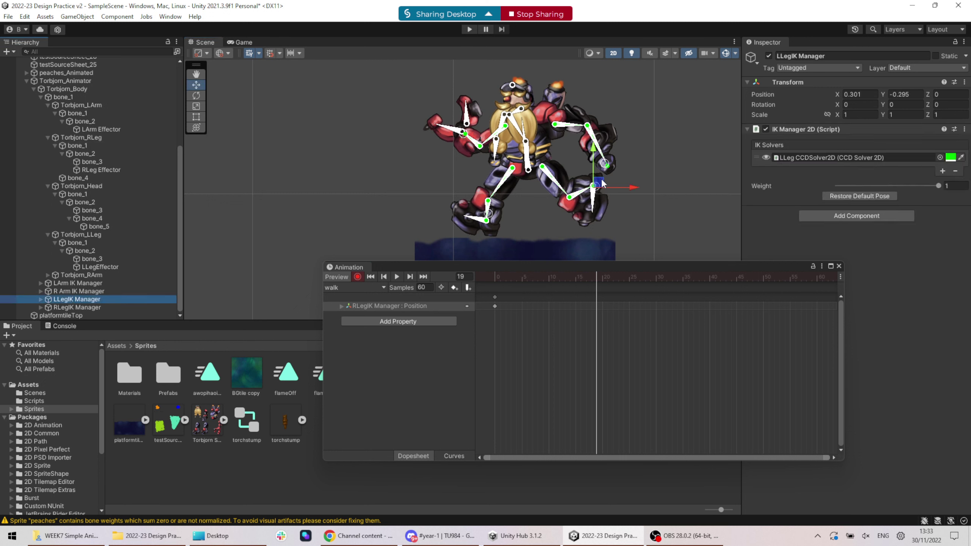
left_click_drag(598, 182, 599, 195)
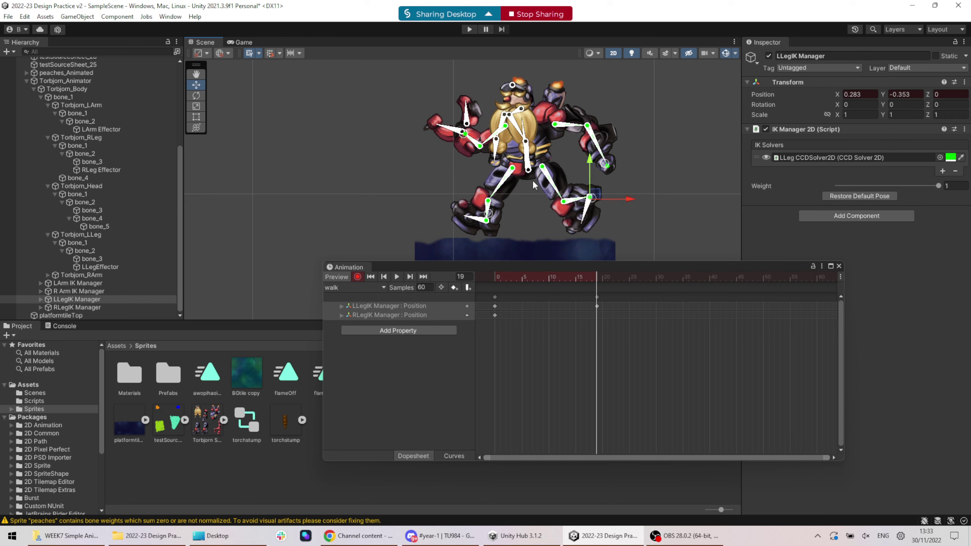
left_click_drag(533, 173, 531, 176)
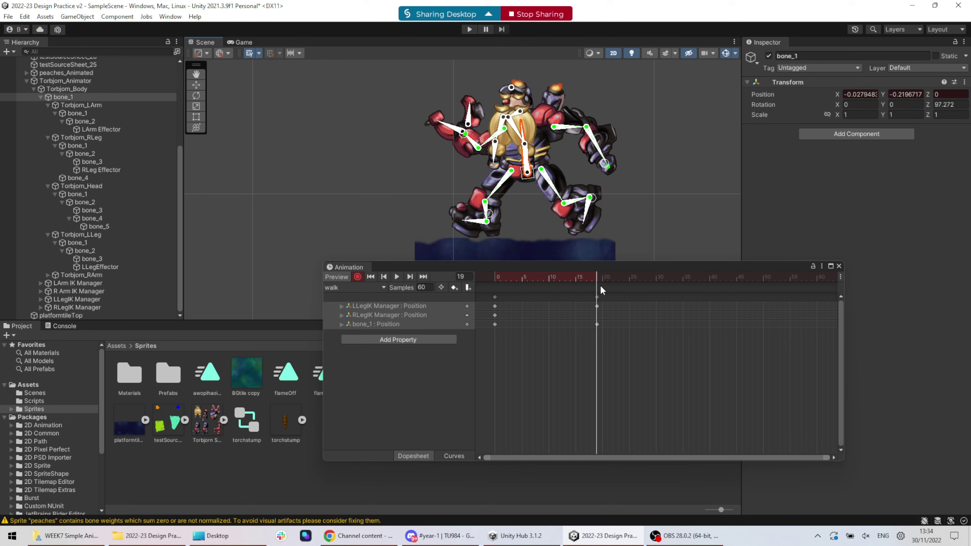
Move the frame 19 keyframes of LLegIK Manager and bone_1 to frame 0
left_click_drag(595, 276, 320, 277)
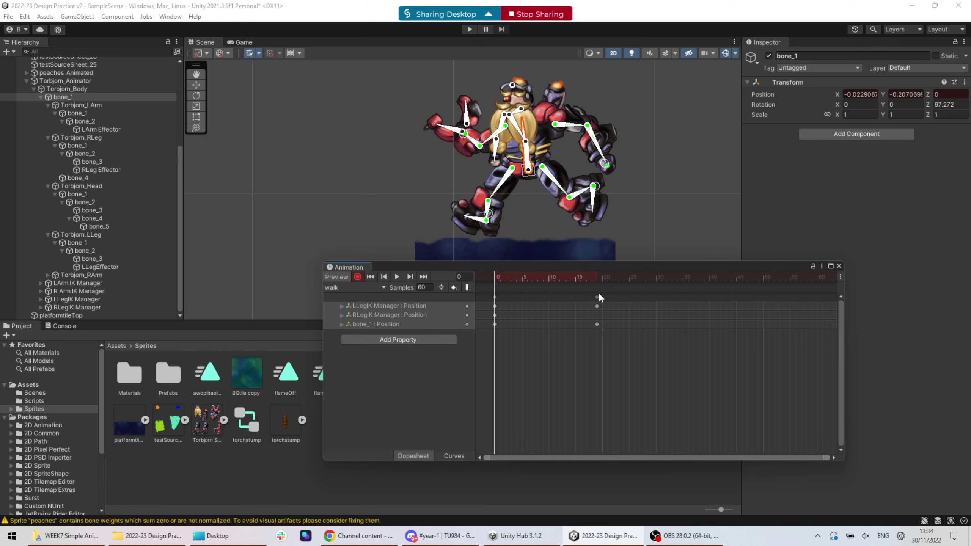
left_click_drag(598, 297, 417, 300)
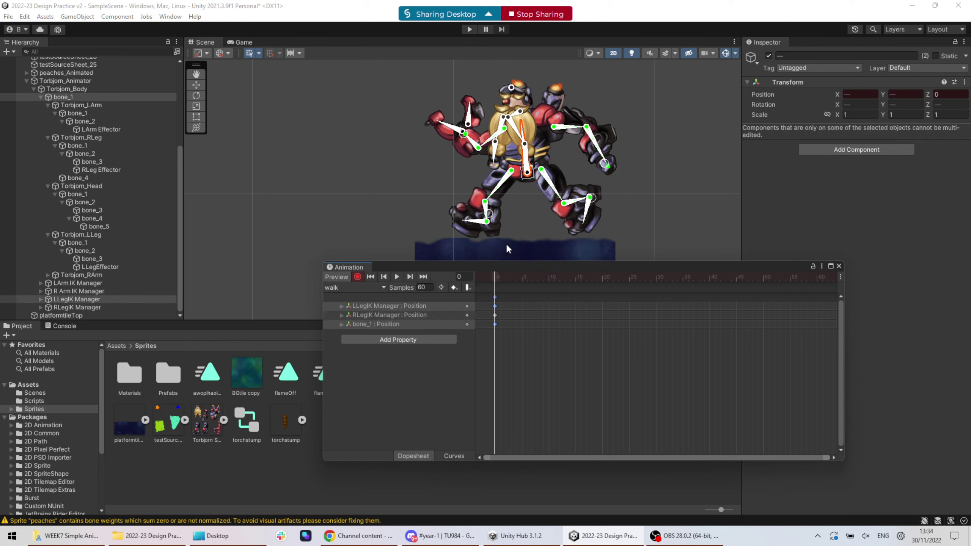
At frame 21, move RLegIK Manager to about X 0.079, Y -0.414 and LLegIK Manager to about X -0.002, Y -0.441
left_click_drag(507, 275, 610, 276)
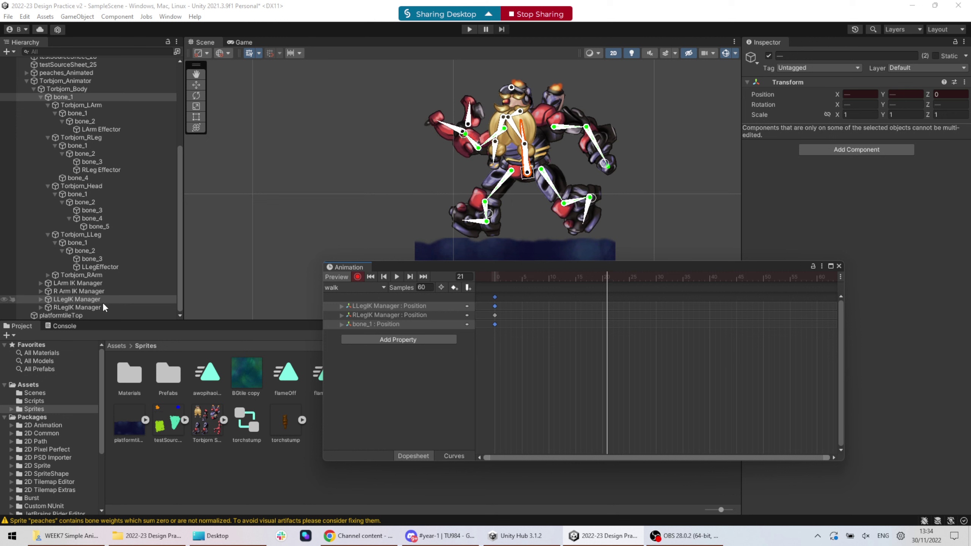
left_click(91, 307)
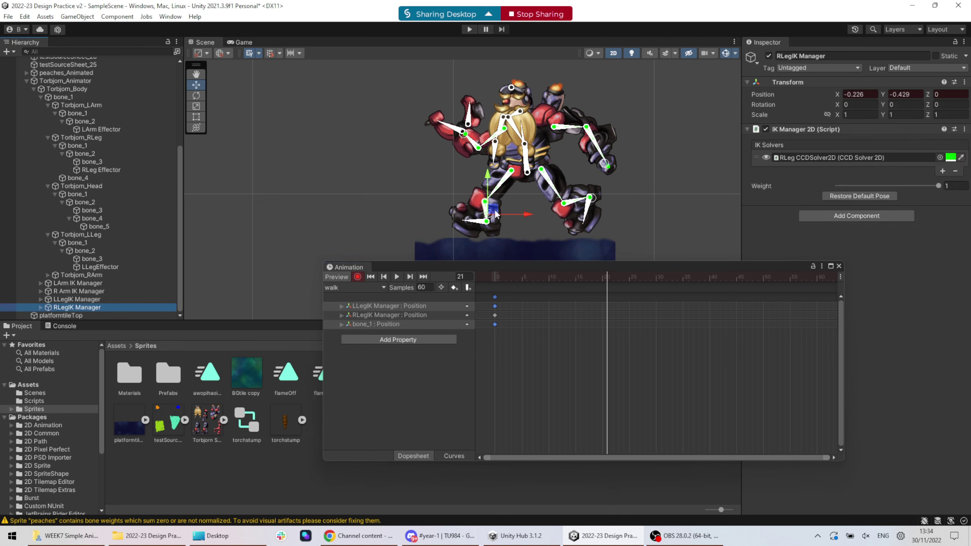
left_click_drag(492, 216, 556, 211)
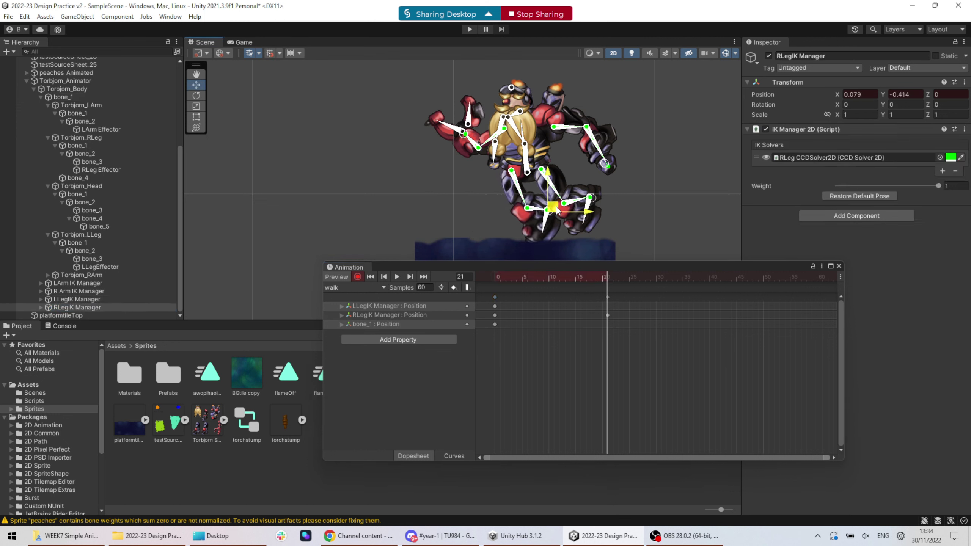
left_click(79, 299)
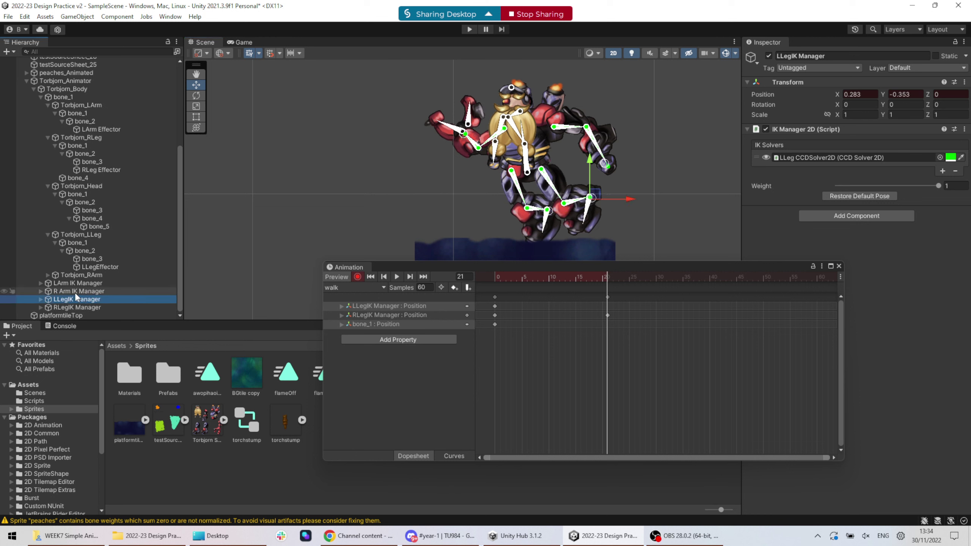
left_click_drag(598, 198, 543, 214)
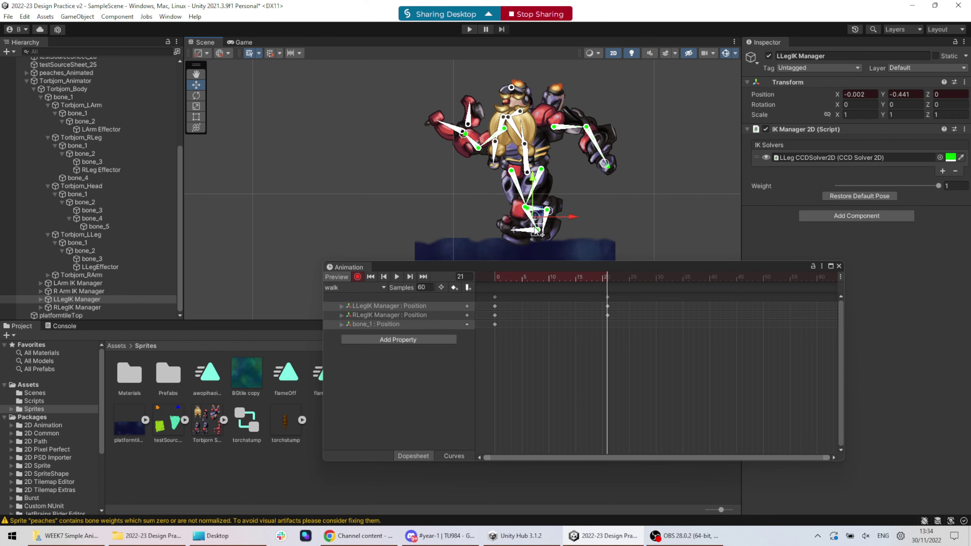
Check the left leg's CCD solver settings and reposition LLegIK Manager to about X 0.005, Y -0.433 at frame 21
left_click(39, 301)
left_click(40, 299)
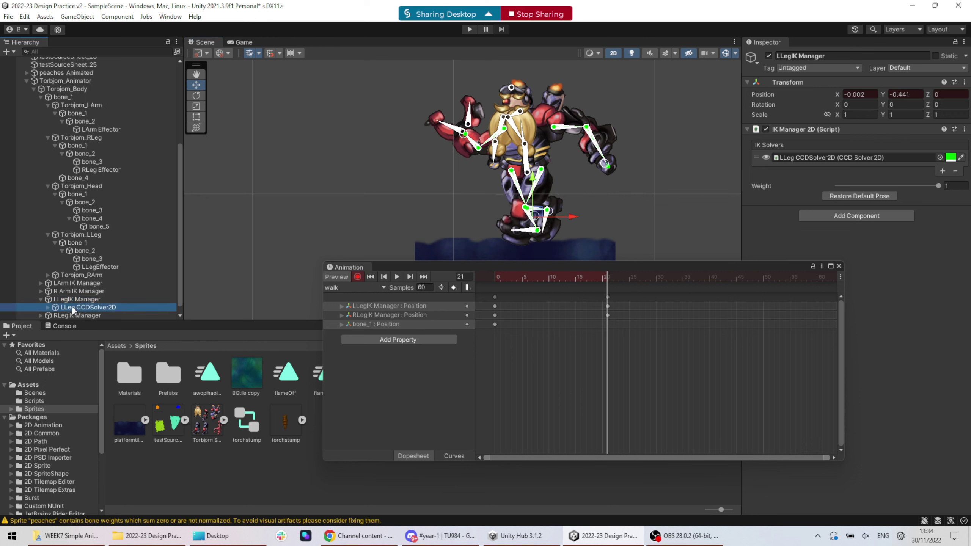
left_click(88, 307)
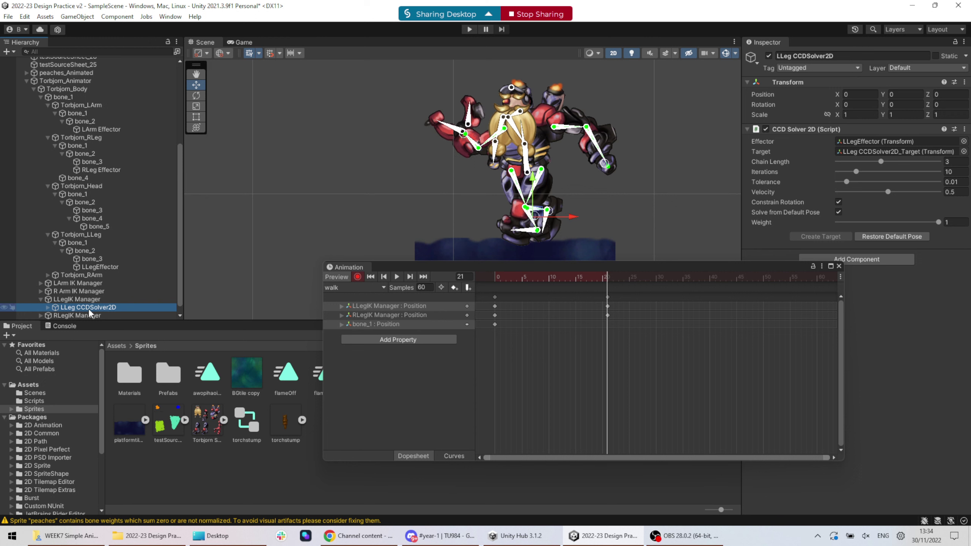
left_click(557, 217)
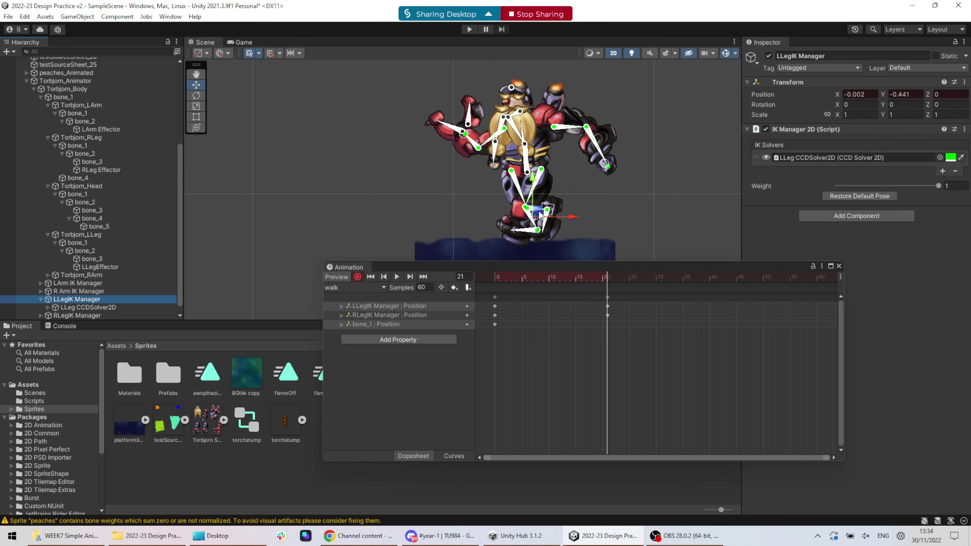
left_click_drag(540, 215, 534, 186)
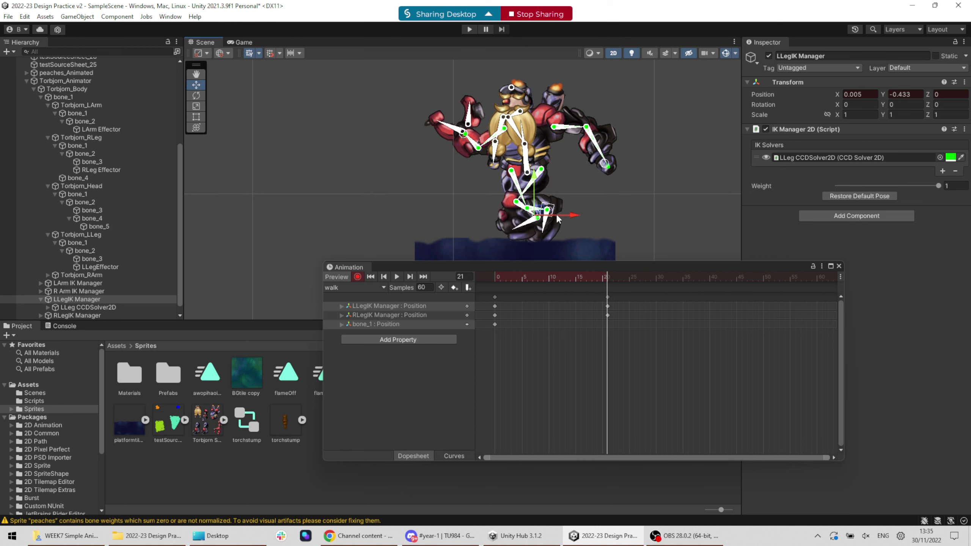
mouse_move(539, 214)
left_mouse_down()
mouse_move(485, 221)
mouse_move(529, 234)
mouse_move(537, 214)
left_mouse_up()
Set the LLeg CCDSolver2D weight to 0.509 at frame 21
left_click(46, 307)
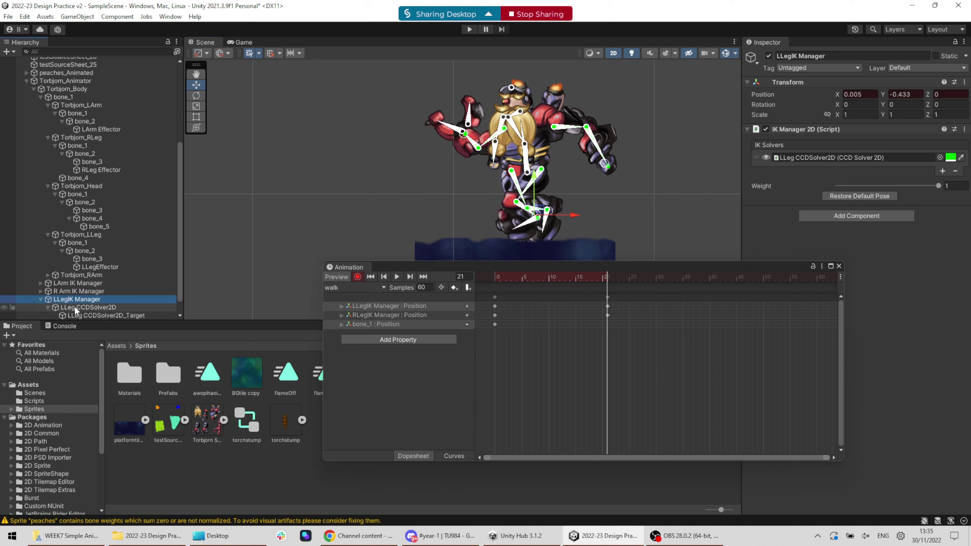
left_click(74, 307)
scroll(86, 296, "down", 2)
left_click(93, 299)
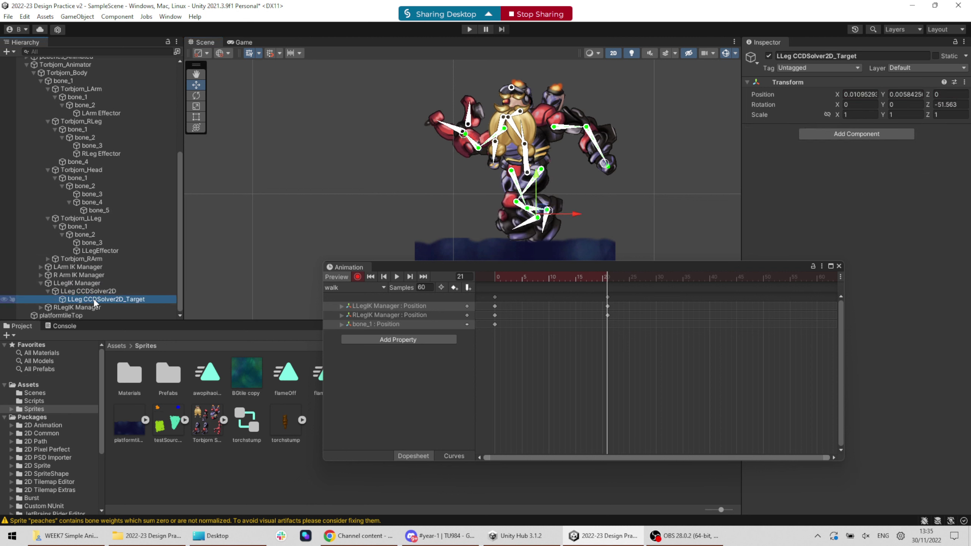
left_click(91, 294)
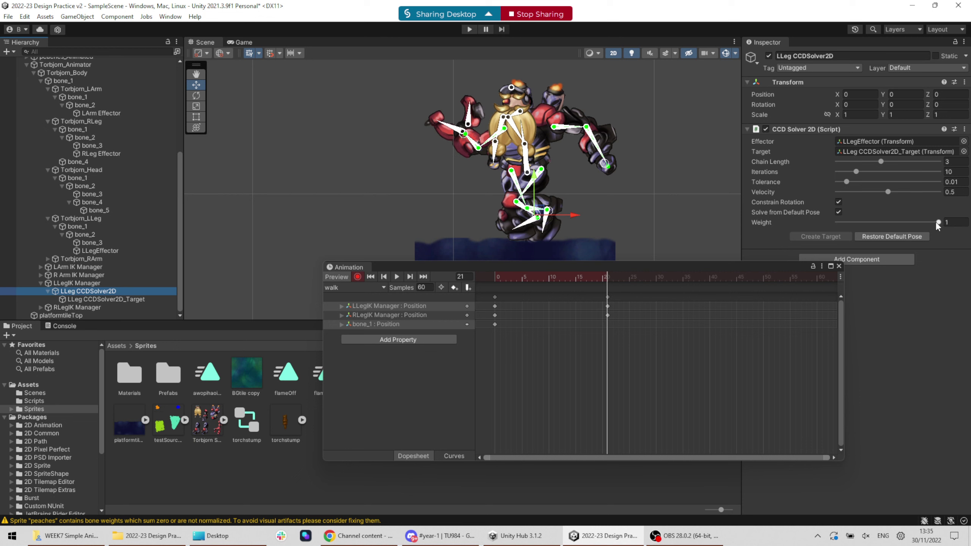
left_click_drag(935, 221, 889, 224)
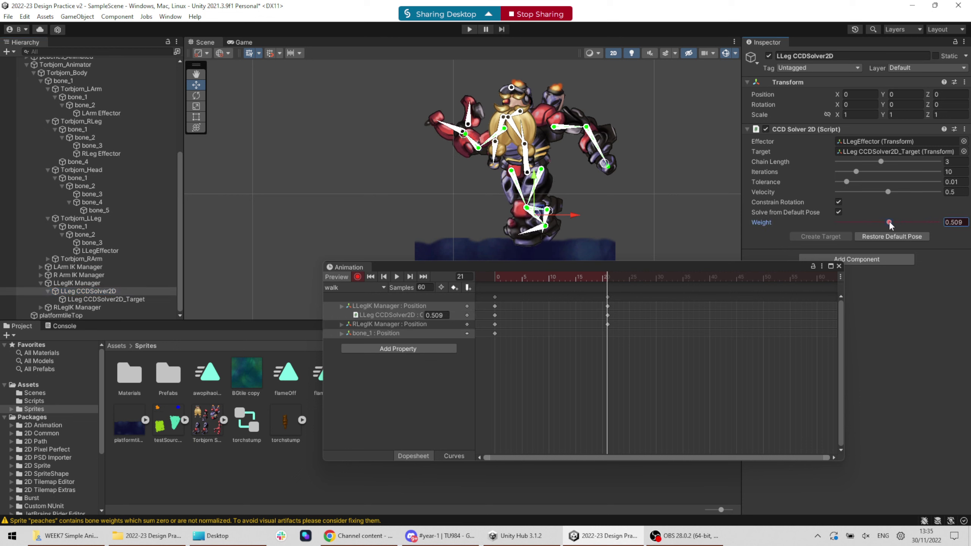
Try a tolerance of 0.015 on LLeg CCDSolver2D and undo that change
left_click_drag(843, 181, 851, 179)
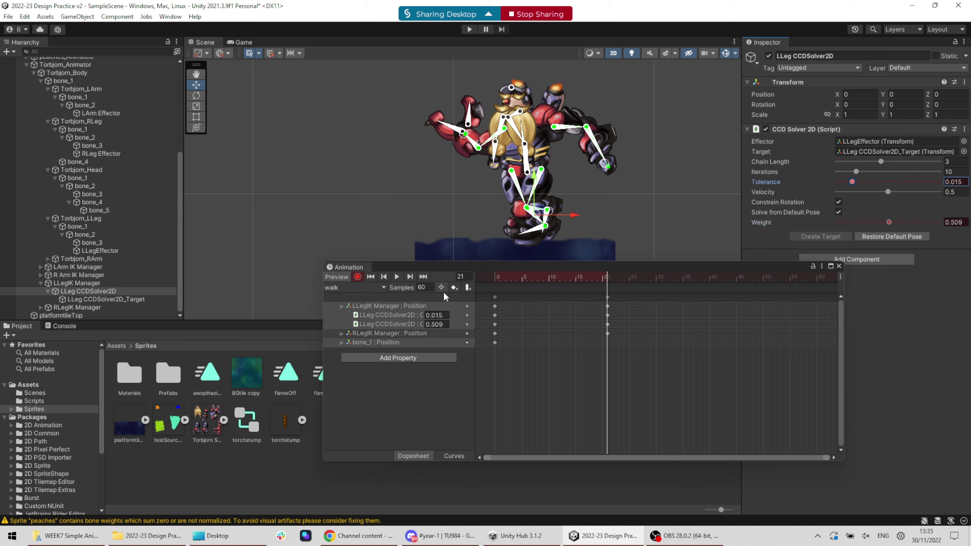
left_click(402, 315)
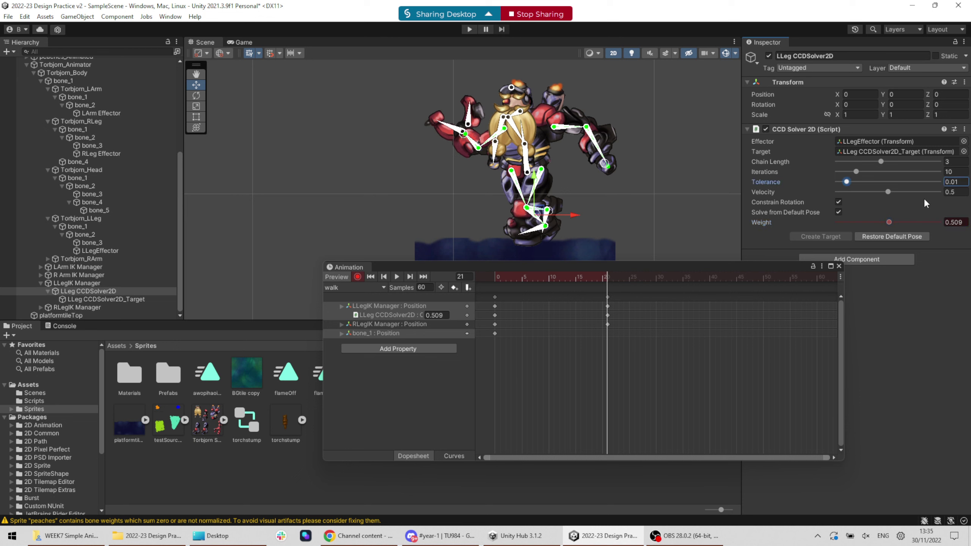
Remove the LLeg CCDSolver2D weight property from the walk clip and turn off keyframe recording
key("Delete")
left_click(402, 315)
key("Delete")
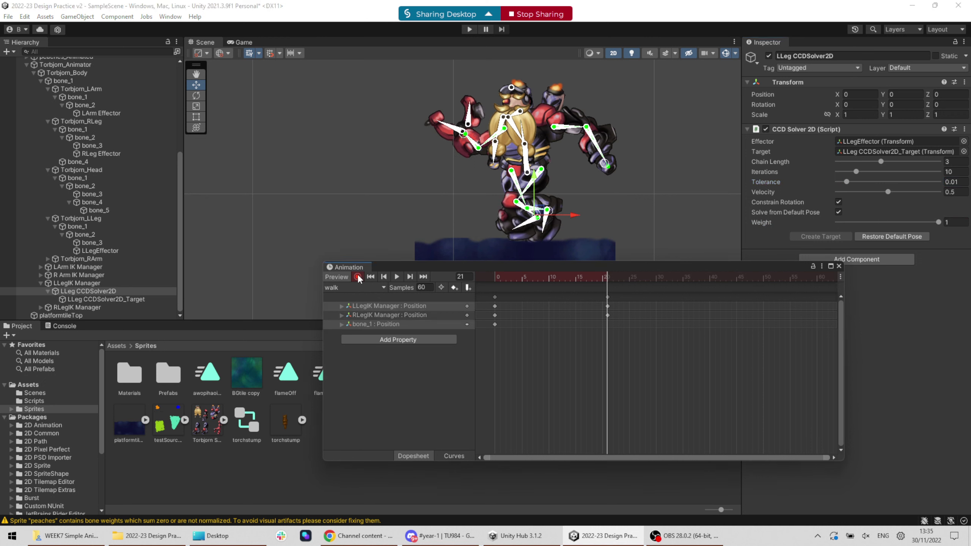
left_click(357, 276)
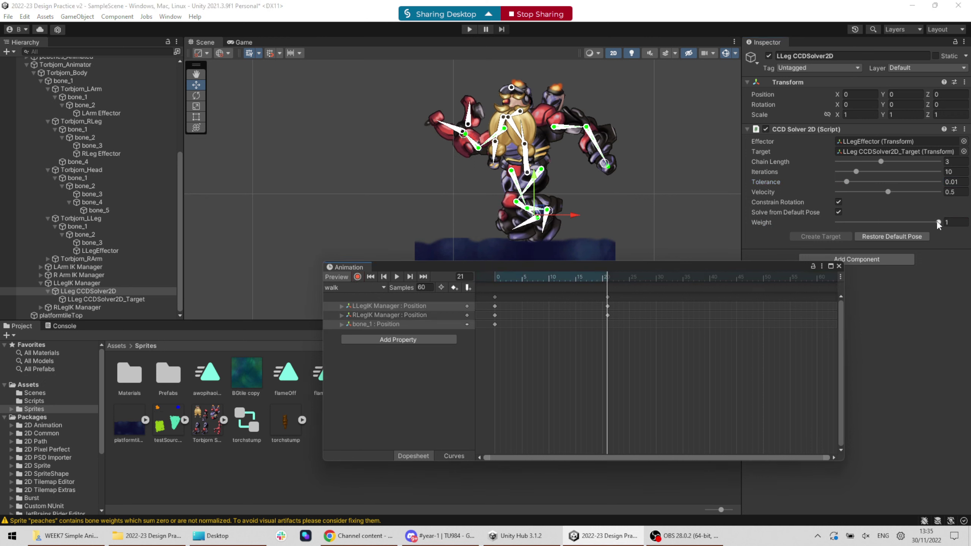
With recording off, set the LLeg CCDSolver2D weight to 0.86 and raise its tolerance slightly
left_click_drag(938, 223, 924, 223)
left_click(887, 192)
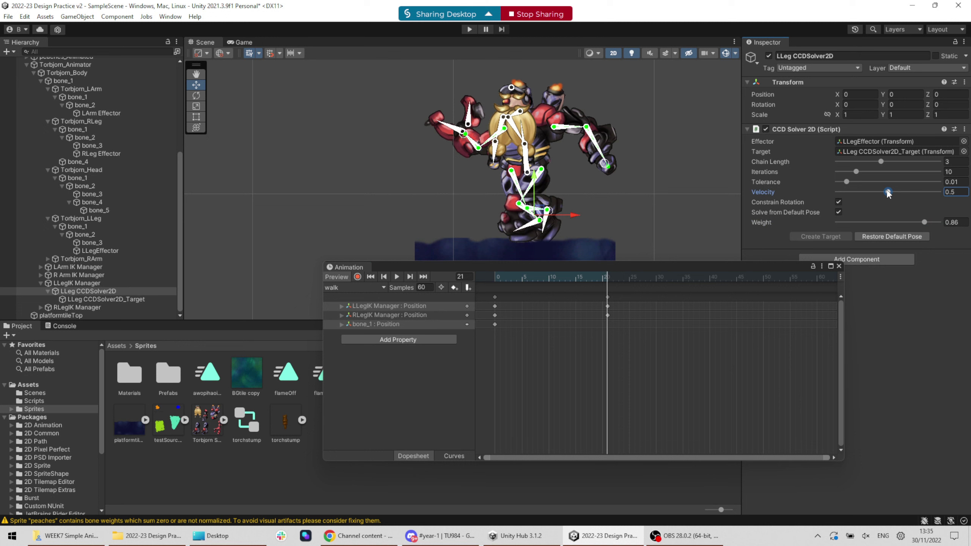
left_click_drag(847, 182, 857, 182)
Try LLegIK Manager at about X -0.749, Y -0.554 with the left leg's bone_3 rotated to about -90.8 degrees
left_click(72, 283)
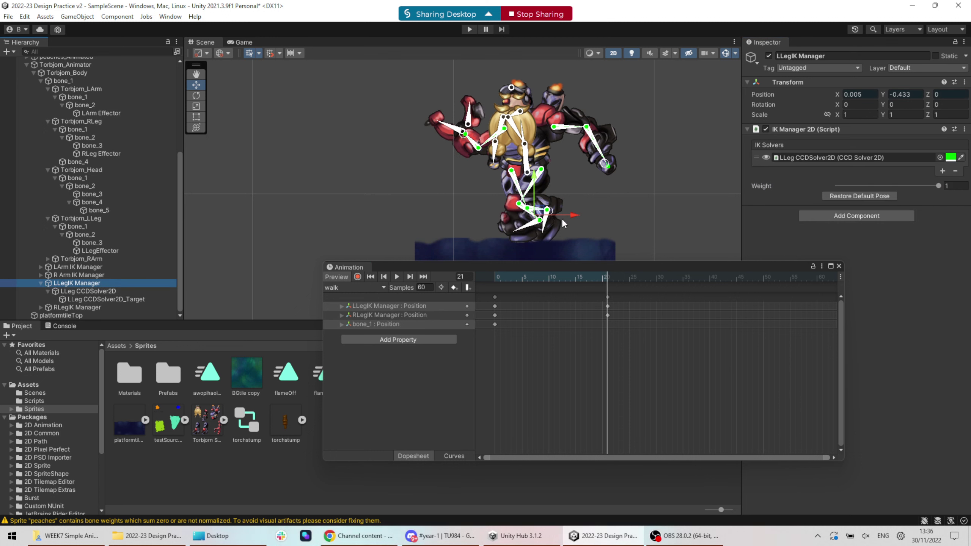
left_click_drag(541, 210, 389, 237)
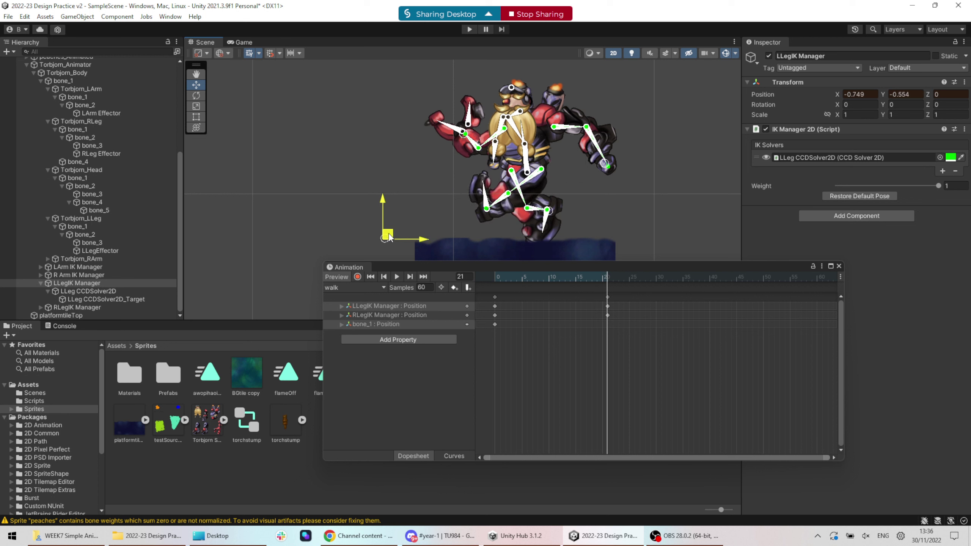
left_click(475, 202)
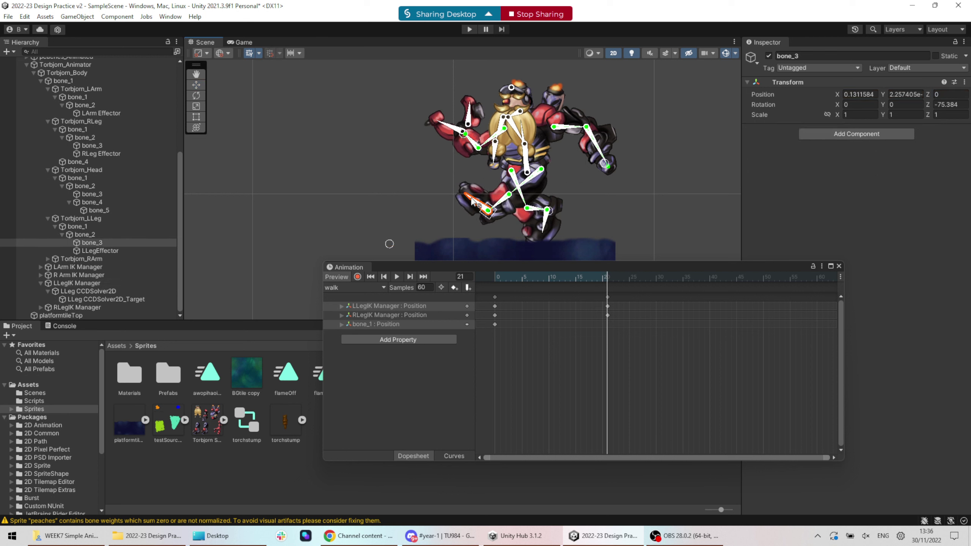
left_click_drag(475, 202, 478, 198)
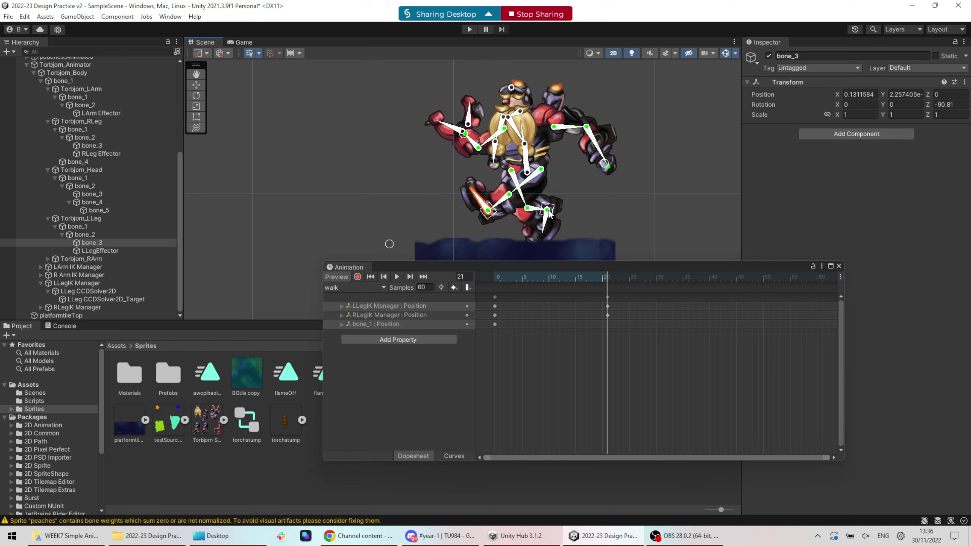
Try RLegIK Manager at about X 0.124, Y -0.378 without recording
left_click(84, 292)
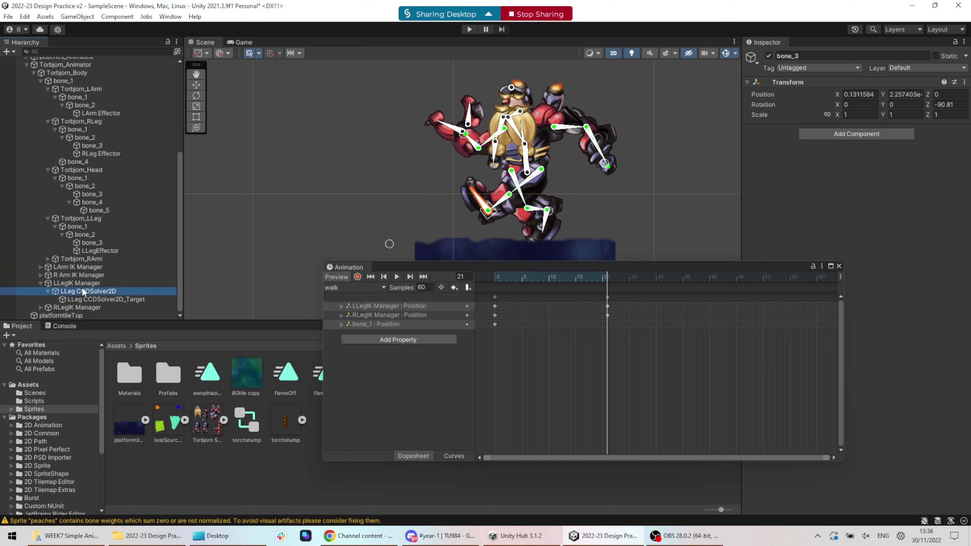
left_click(81, 308)
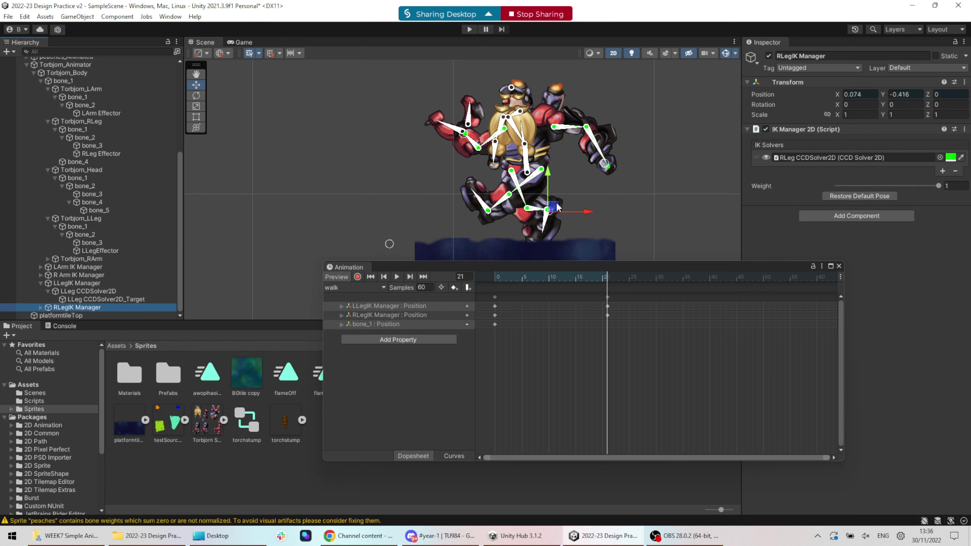
left_click_drag(556, 208, 567, 201)
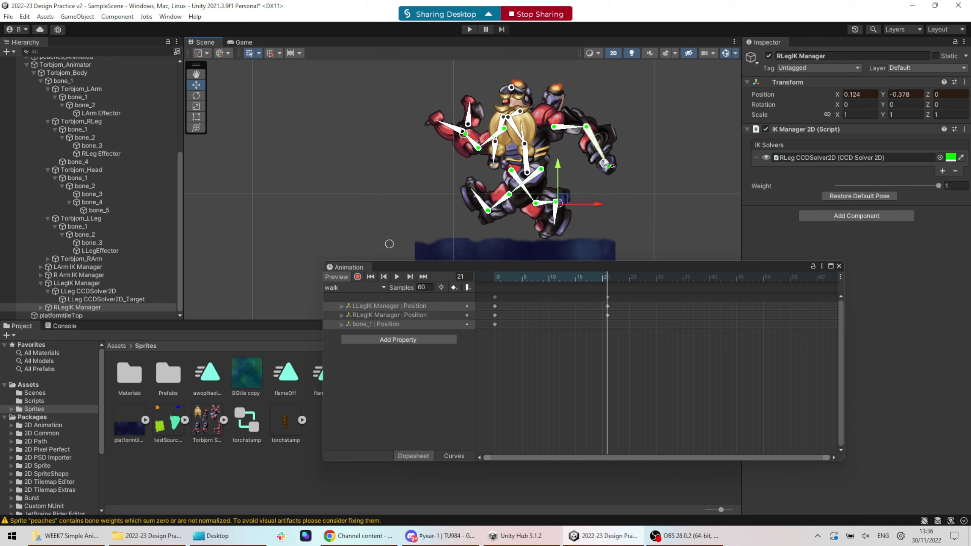
Lower the right arm by moving R Arm IK Manager to about X -0.221, Y -0.213
left_click(79, 275)
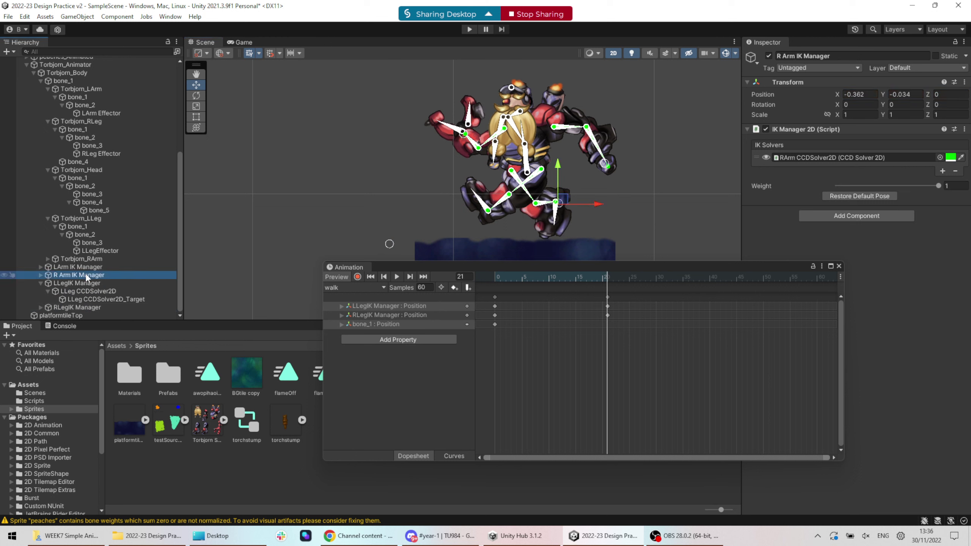
left_click_drag(474, 133, 581, 135)
left_click_drag(557, 78, 497, 170)
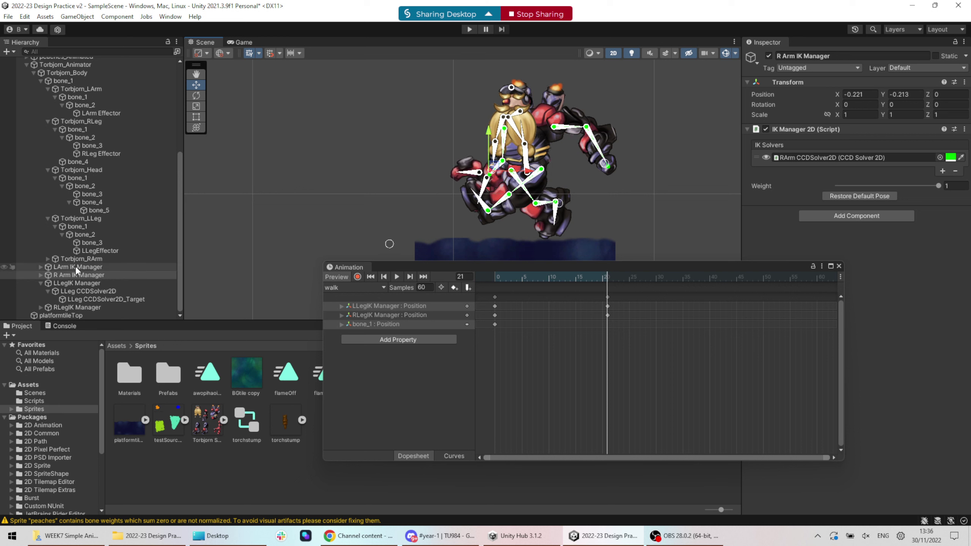
Try LArm IK Manager at about X -0.16, Y -0.267 and R Arm IK Manager at about X 0.041, Y -0.263, and undo those moves
left_click(76, 267)
left_click_drag(614, 159, 513, 178)
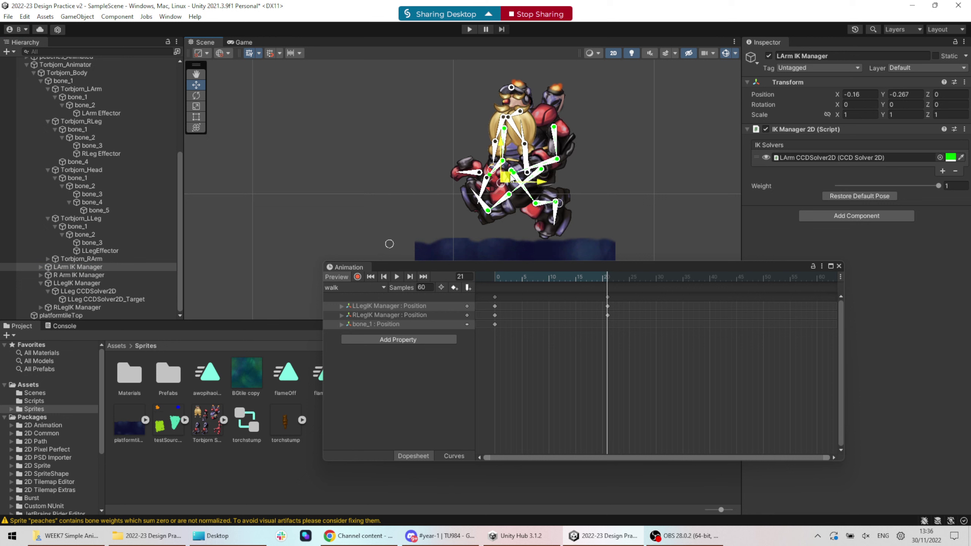
left_click(77, 275)
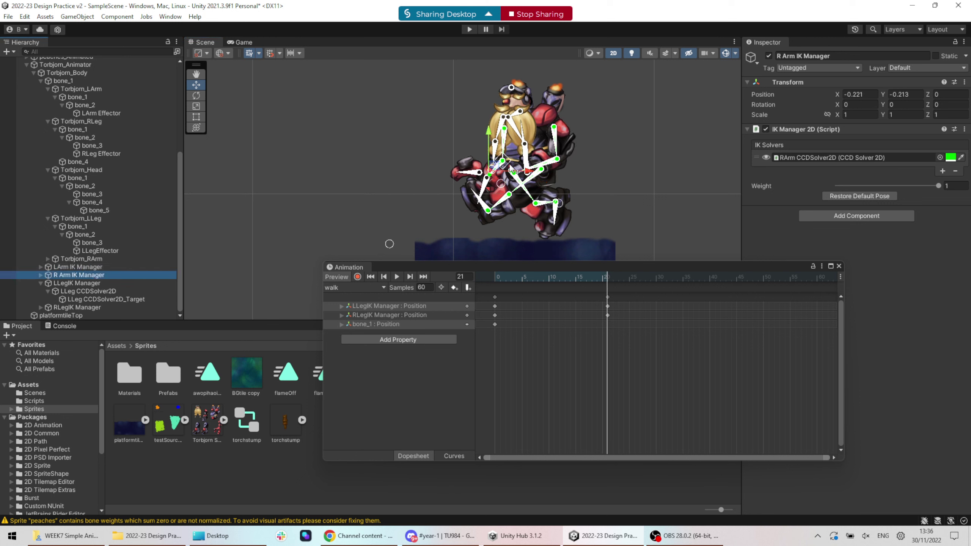
left_click_drag(495, 165, 548, 177)
left_click_drag(601, 289, 610, 271)
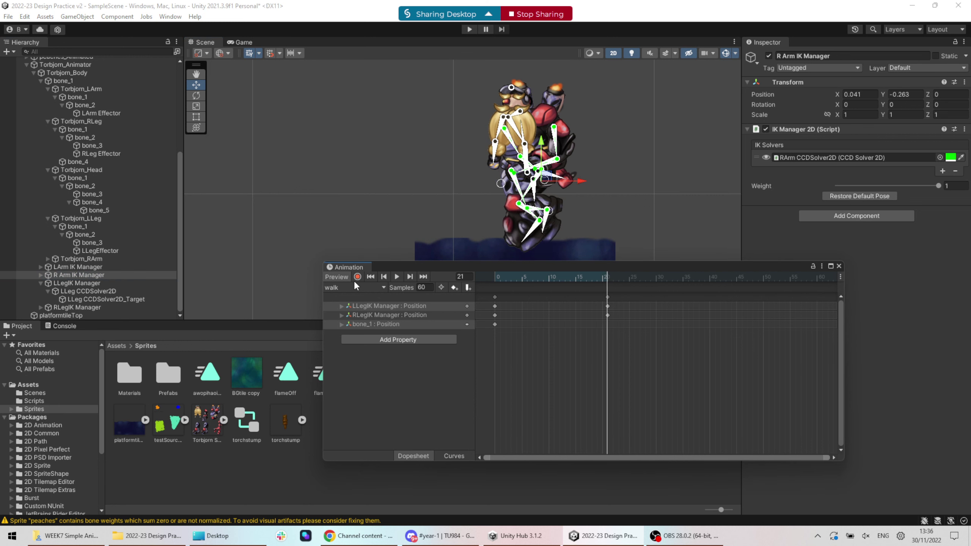
key("Up")
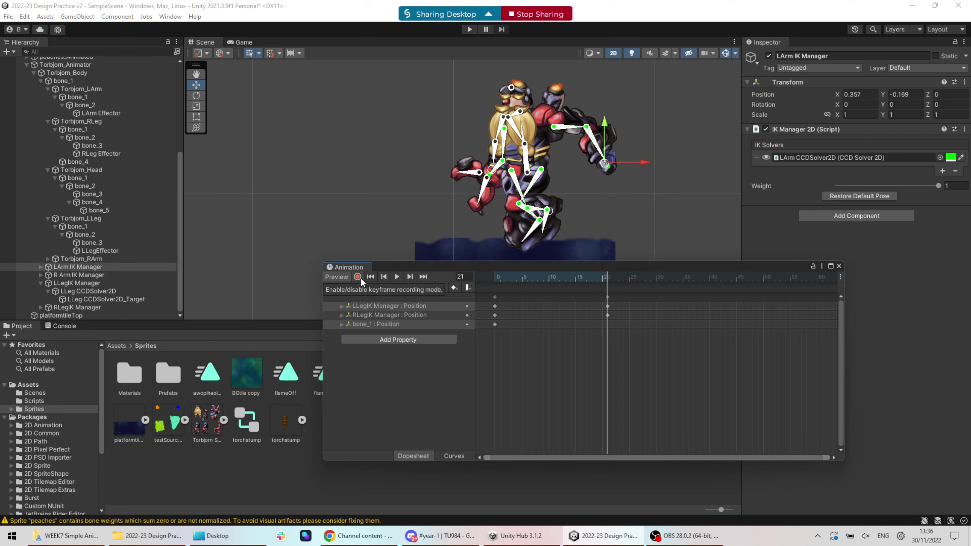
Record new frame 21 arm positions, moving LArm IK Manager in towards the body and R Arm IK Manager to about X 0.049, Y -0.296
left_click(358, 277)
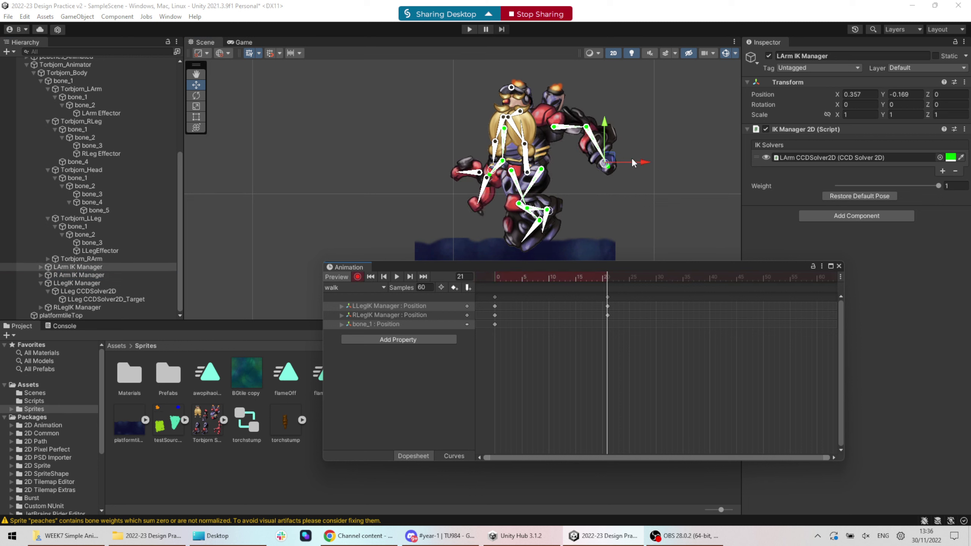
left_click_drag(611, 156, 551, 185)
left_click(51, 278)
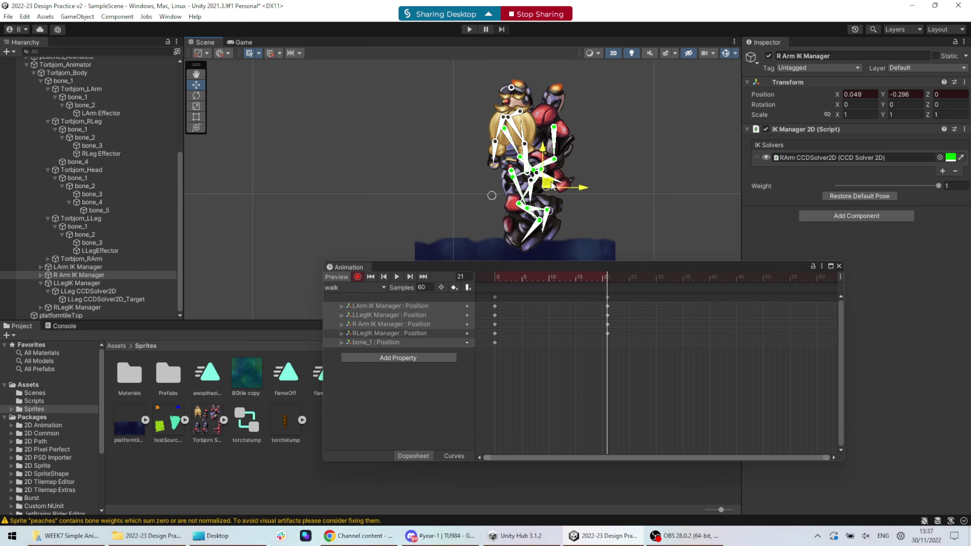
At frame 21, move LLegIK Manager to about X -0.295, Y -0.481 and RLegIK Manager to about X 0.114, Y -0.401
left_click(79, 283)
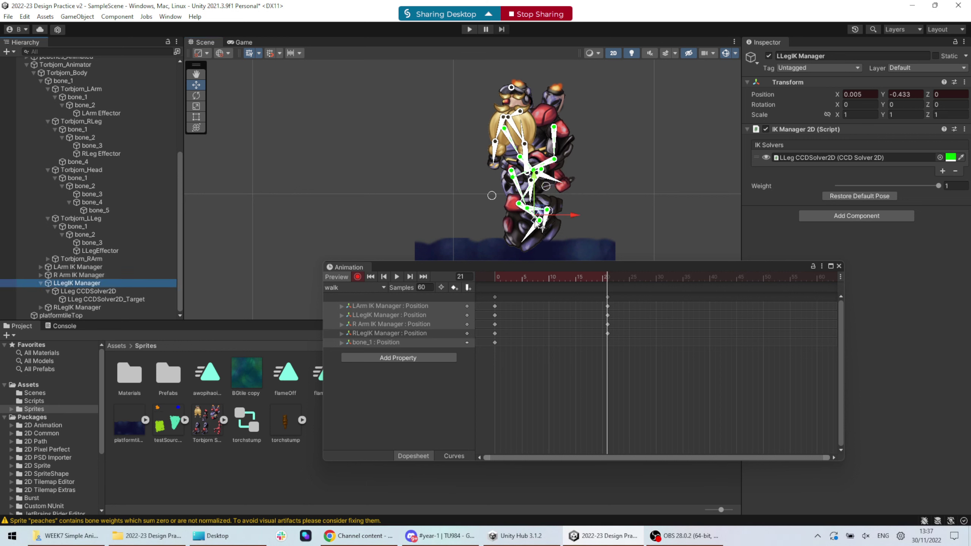
left_click_drag(561, 214, 522, 249)
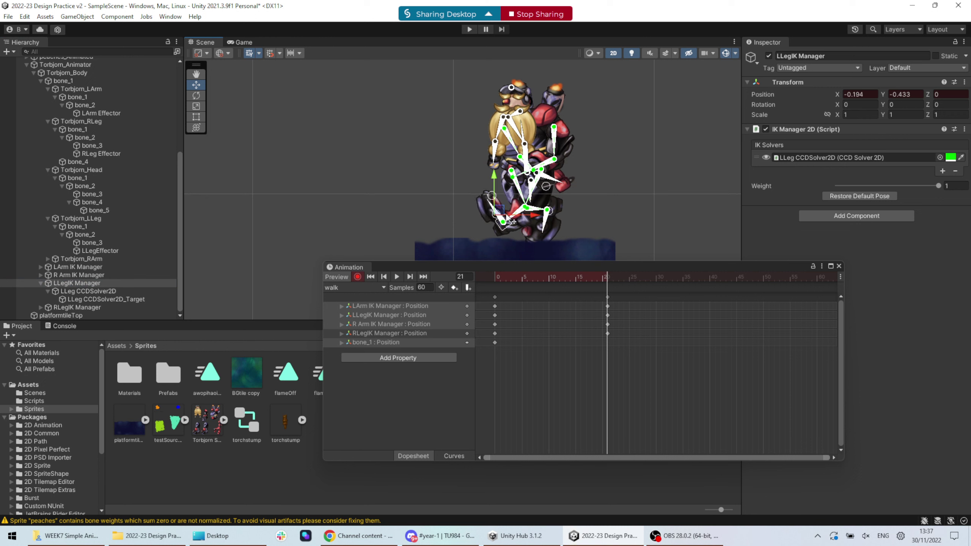
left_click_drag(508, 217, 483, 222)
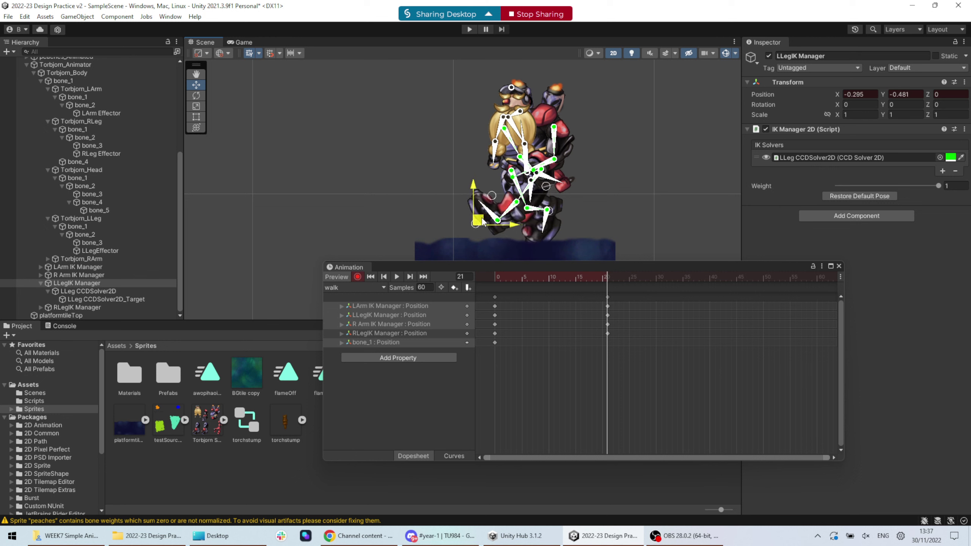
left_click(77, 308)
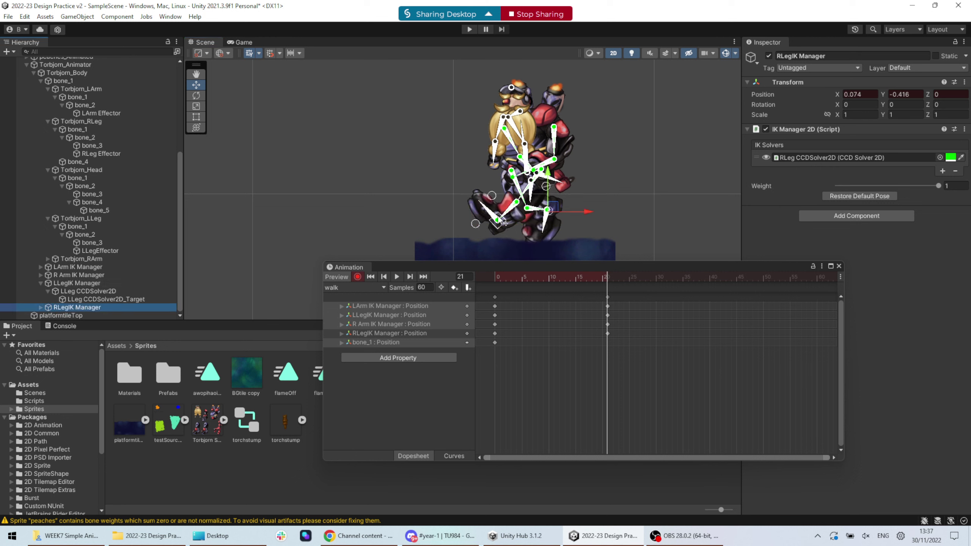
left_click_drag(558, 206, 567, 207)
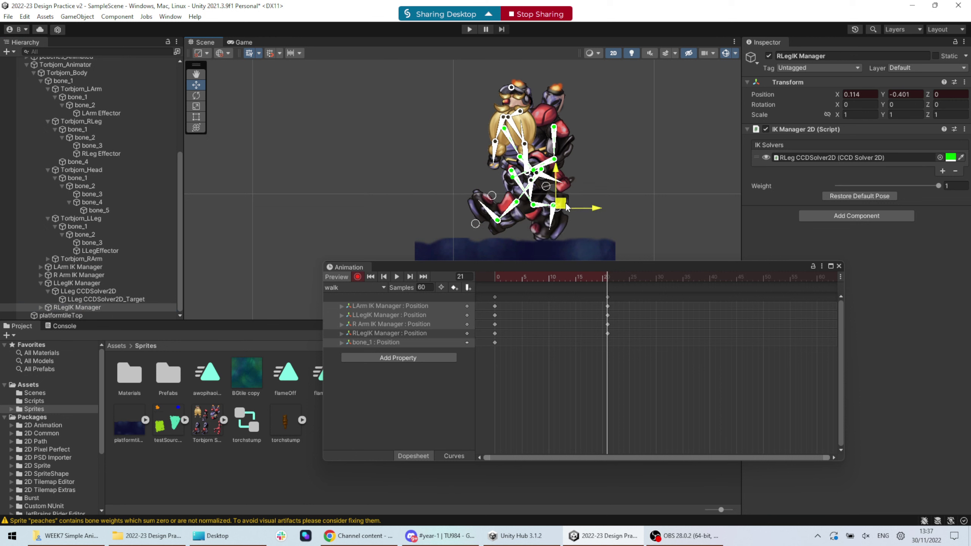
Copy all frame 0 keyframes to frame 40 and play back the walk clip
left_click_drag(607, 287, 445, 274)
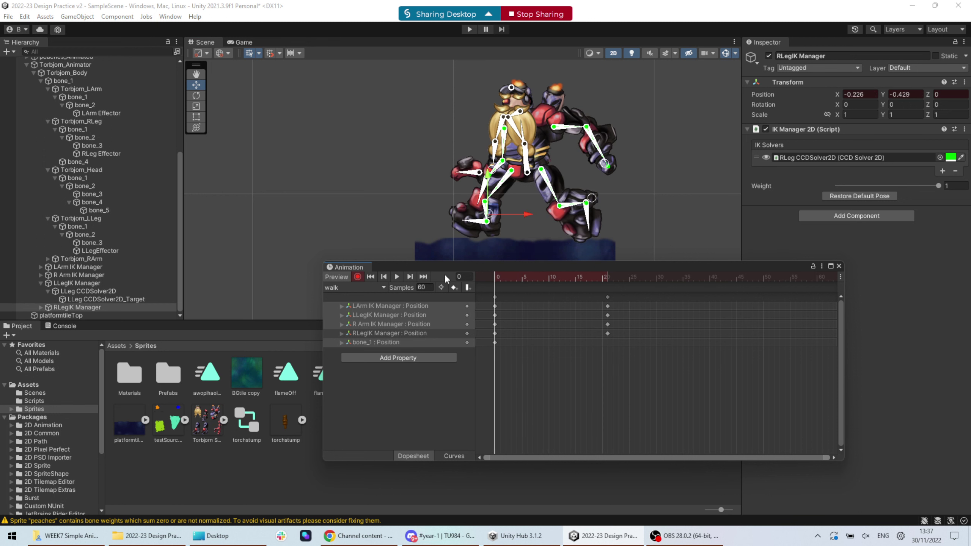
left_click(495, 298)
left_click_drag(690, 281, 712, 279)
key("ctrl+v")
left_click(396, 276)
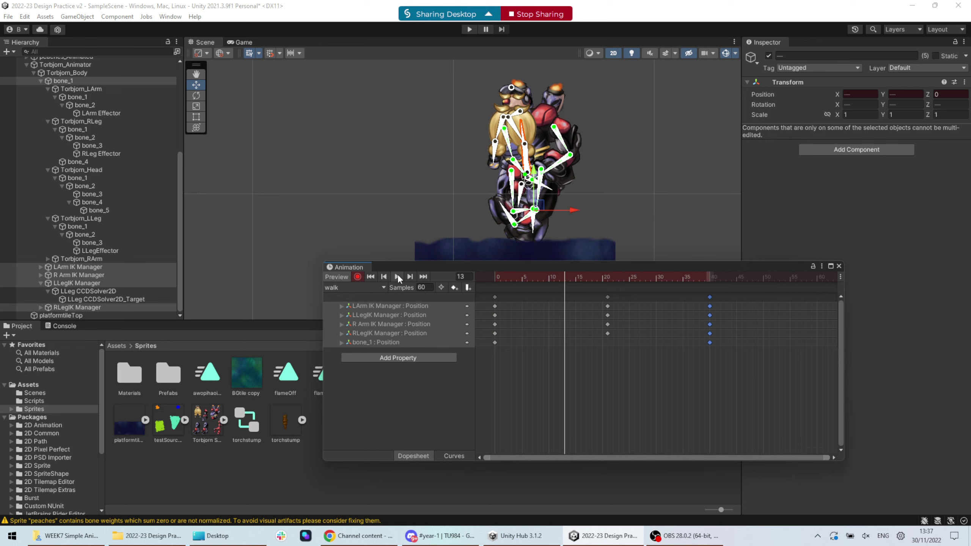
Try lowering the body's bone_1 to about X -0.024, Y -0.244 at frame 9 and undo that move
mouse_move(562, 284)
left_mouse_down()
mouse_move(541, 274)
mouse_move(463, 280)
mouse_move(546, 290)
left_mouse_up()
scroll(539, 172, "up", 2)
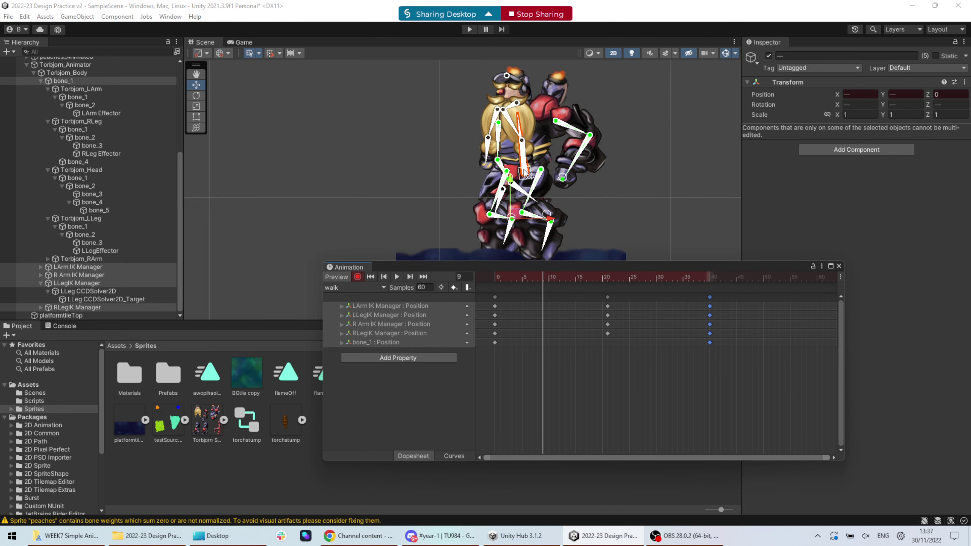
left_click(555, 186)
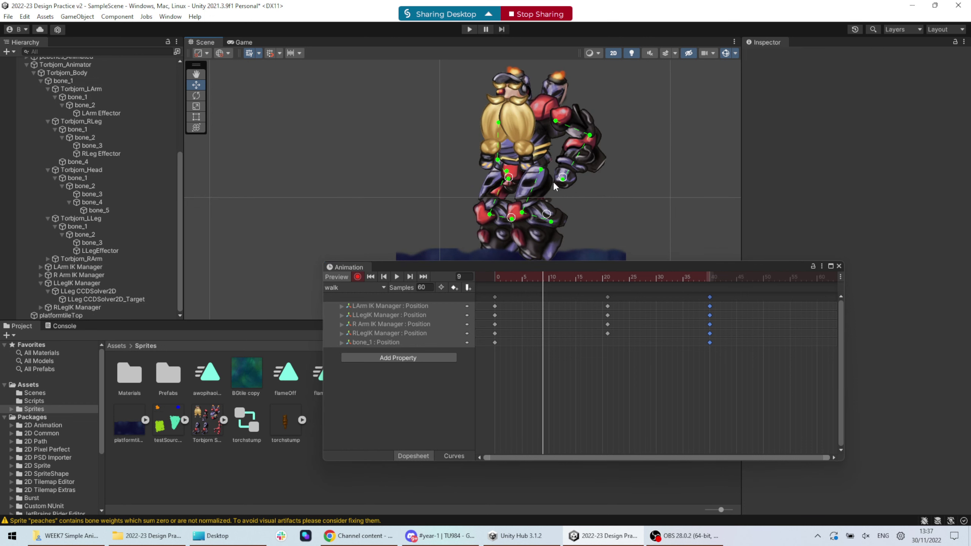
left_click(527, 175)
left_click(536, 180)
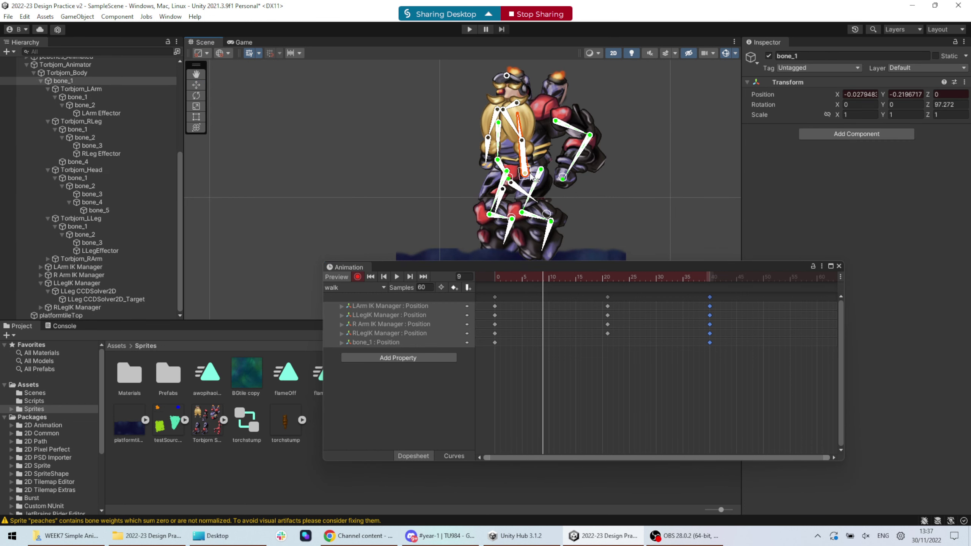
left_click_drag(536, 180, 536, 186)
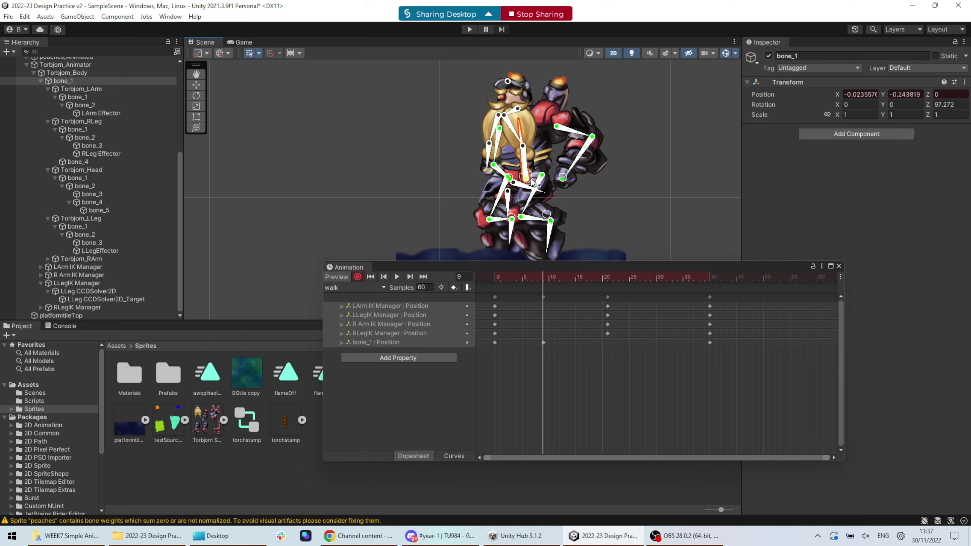
key("ctrl+z")
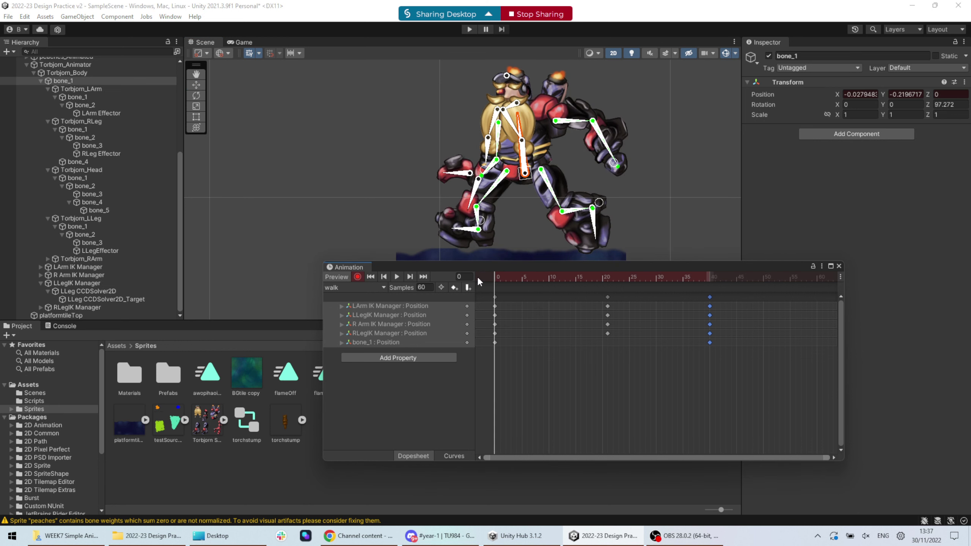
Lower the body's bone_1 to about X -0.026, Y -0.264 at frame 9 and copy that keyframe to frame 31
left_click_drag(575, 278, 544, 271)
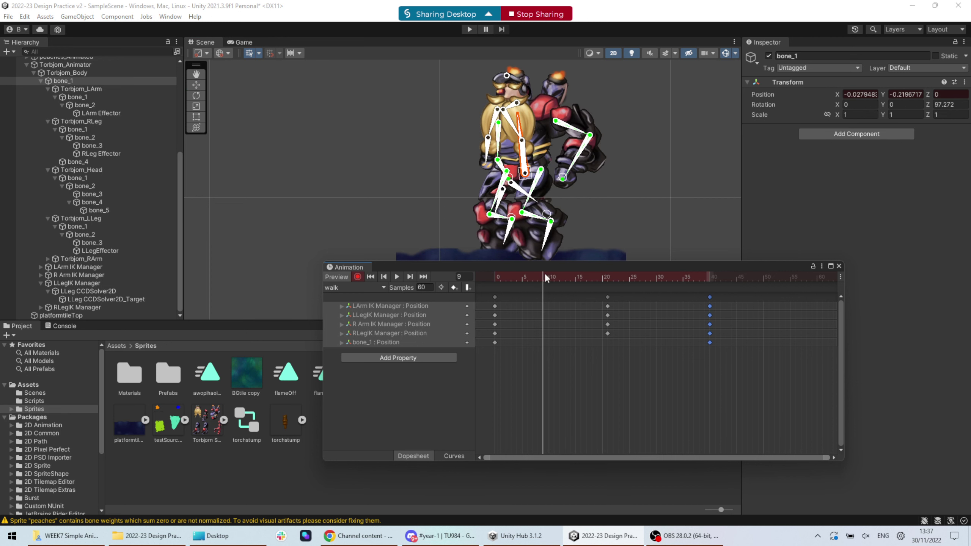
left_click_drag(525, 174, 532, 187)
left_click_drag(495, 273, 660, 275)
left_click(543, 297)
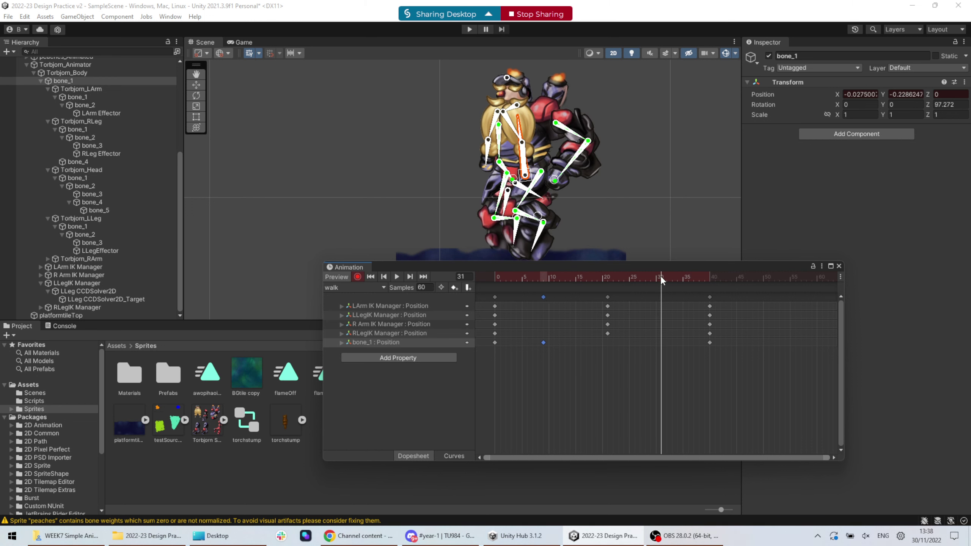
key("ctrl+v")
Play the walk clip from frame 0 to check the body's up-and-down motion
left_click(460, 276)
type("0")
left_click(396, 273)
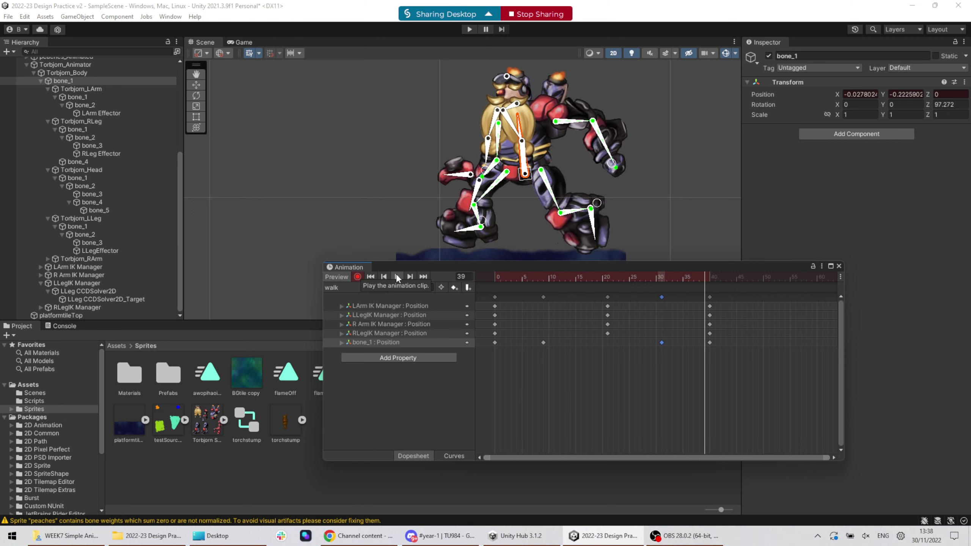
left_click(397, 274)
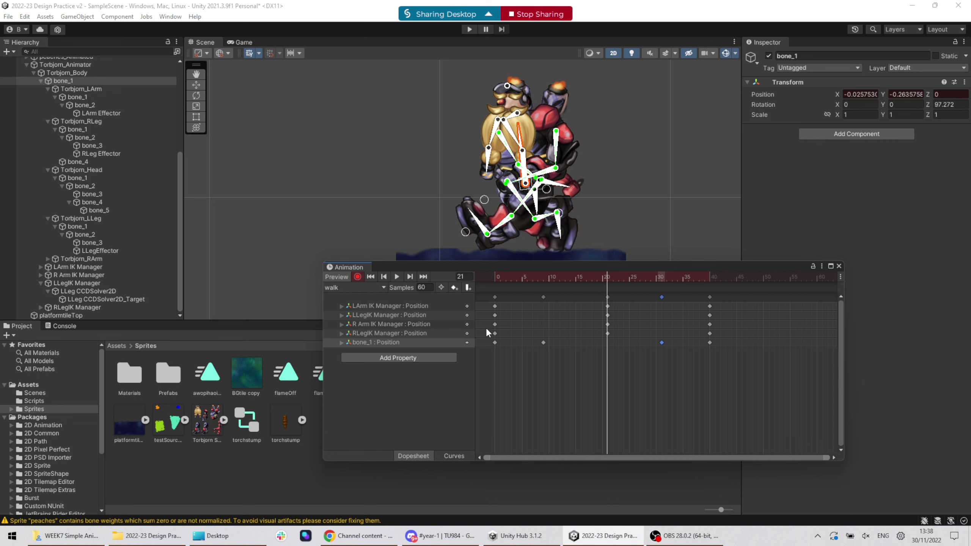
Copy bone_1's frame 0 position keyframe to frame 21
left_click(495, 343)
key("ctrl+c")
key("ctrl+v")
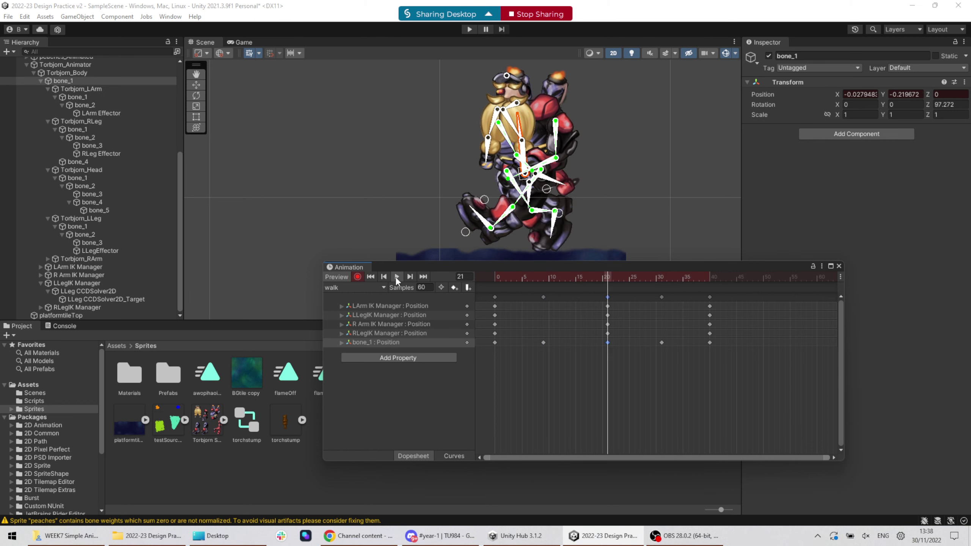
Play the walk clip, and at frame 8 lower the RLegIK Manager and rotate the right foot's bone_3 to about Z -131.3
left_click(396, 277)
left_click(512, 219)
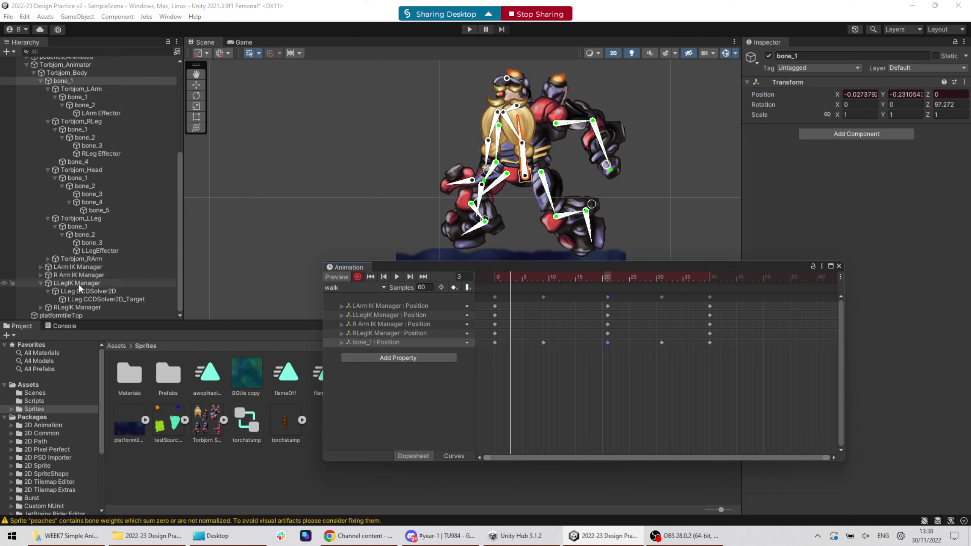
left_click(69, 308)
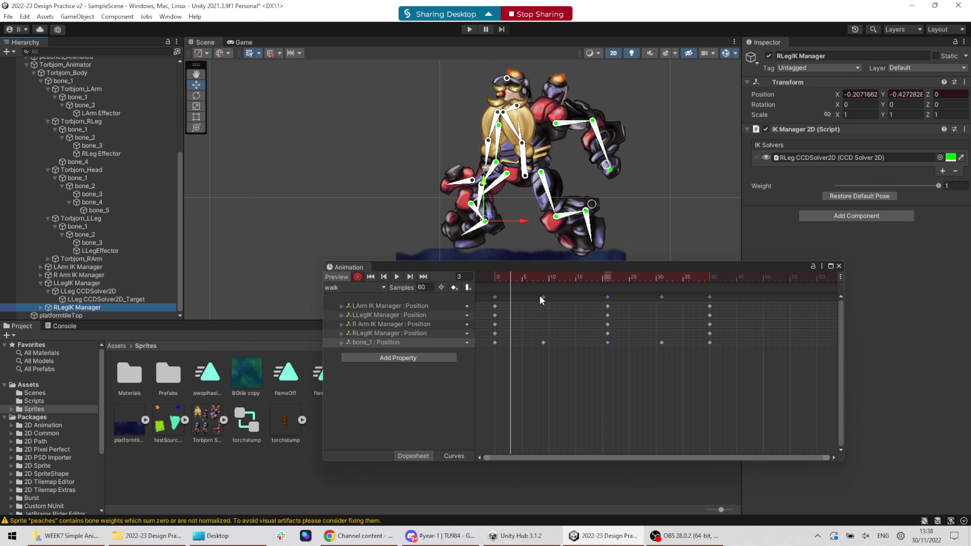
left_click(540, 277)
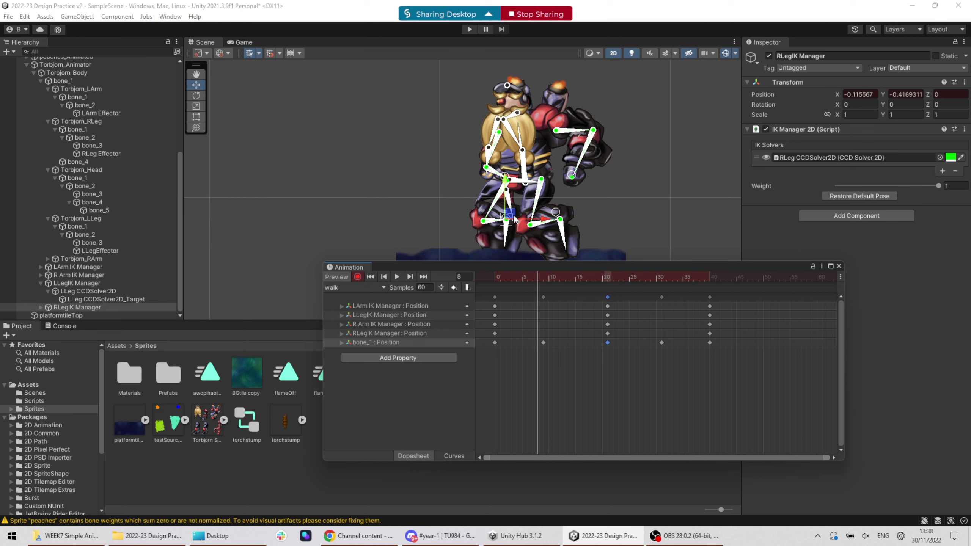
left_click_drag(515, 219, 516, 249)
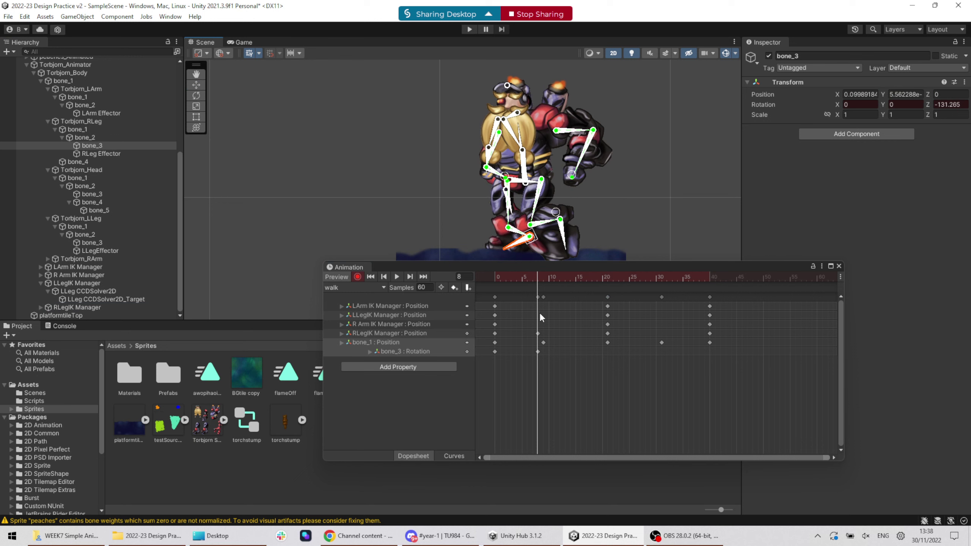
mouse_move(539, 281)
left_mouse_down()
mouse_move(468, 274)
mouse_move(553, 297)
mouse_move(512, 289)
mouse_move(537, 298)
left_mouse_up()
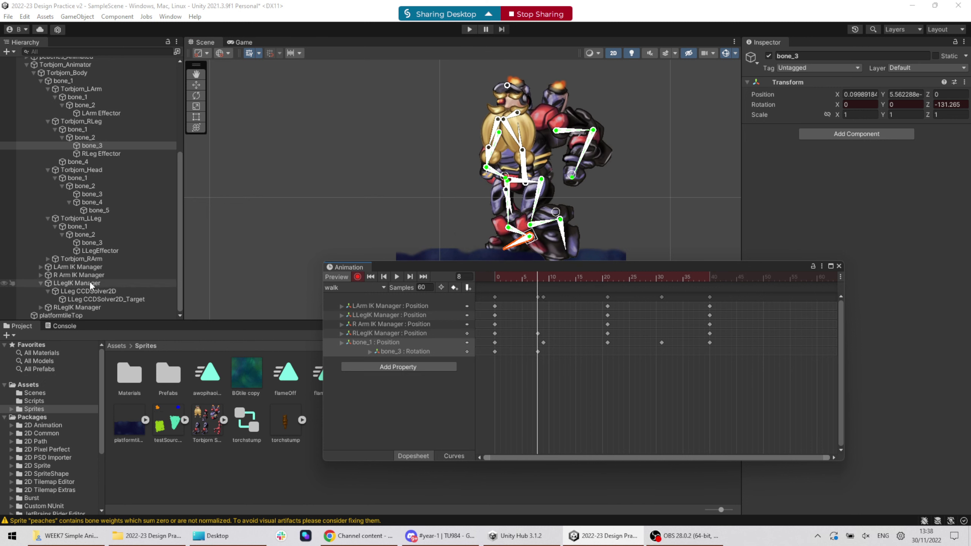
Raise the LLegIK Manager to X 0.174, Y -0.313 at frame 8 so the rear leg lifts
left_click(79, 283)
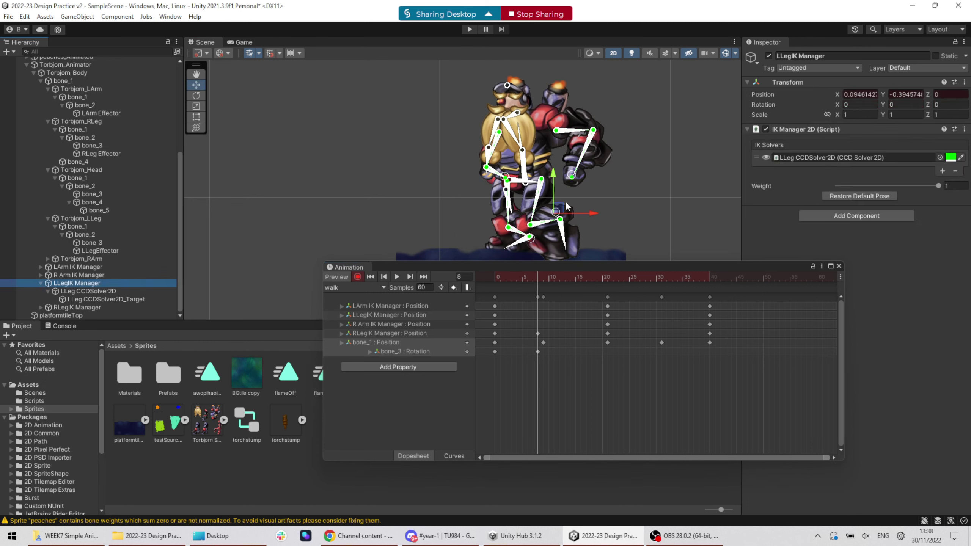
left_click_drag(567, 207, 580, 192)
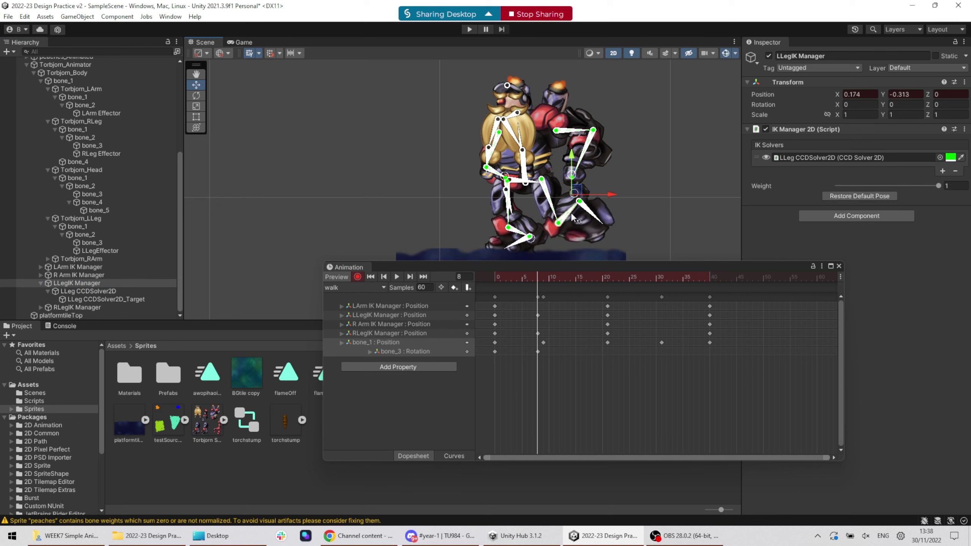
mouse_move(539, 282)
left_mouse_down()
mouse_move(460, 272)
mouse_move(605, 291)
mouse_move(509, 277)
mouse_move(554, 277)
mouse_move(600, 289)
mouse_move(476, 274)
mouse_move(691, 286)
mouse_move(512, 290)
mouse_move(598, 286)
mouse_move(524, 292)
mouse_move(537, 296)
left_mouse_up()
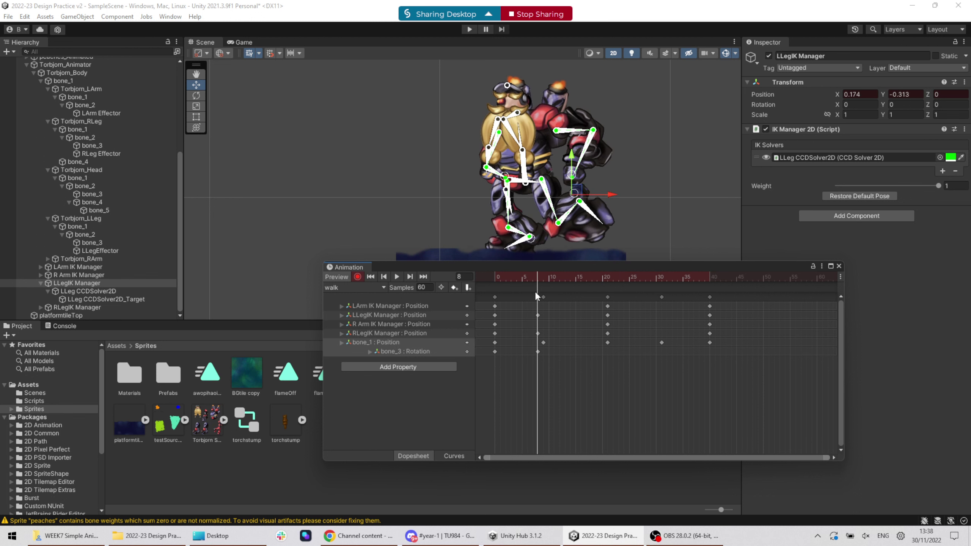
left_click(78, 267)
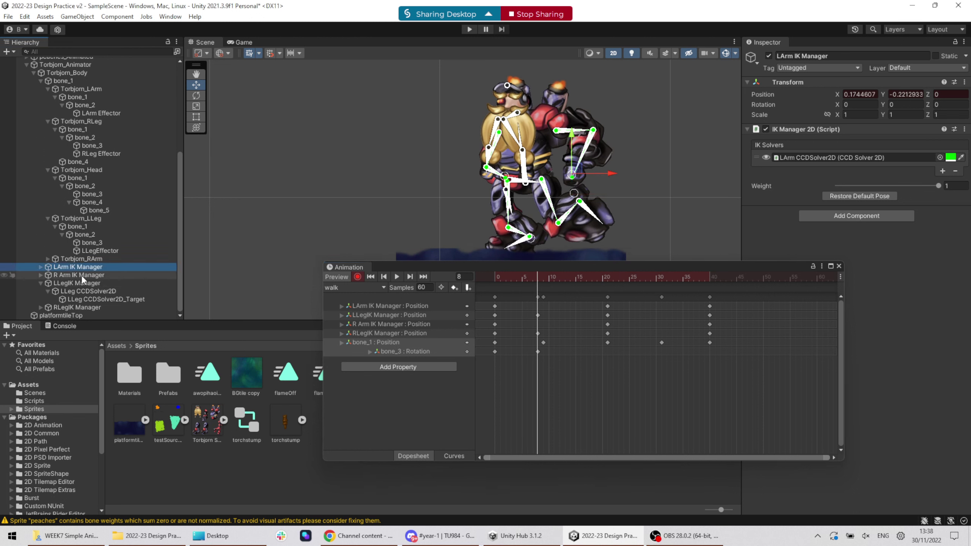
At frame 29, reposition the LLegIK Manager and rotate the left foot's bone_3 to about Z -129.7
left_click_drag(543, 282, 661, 298)
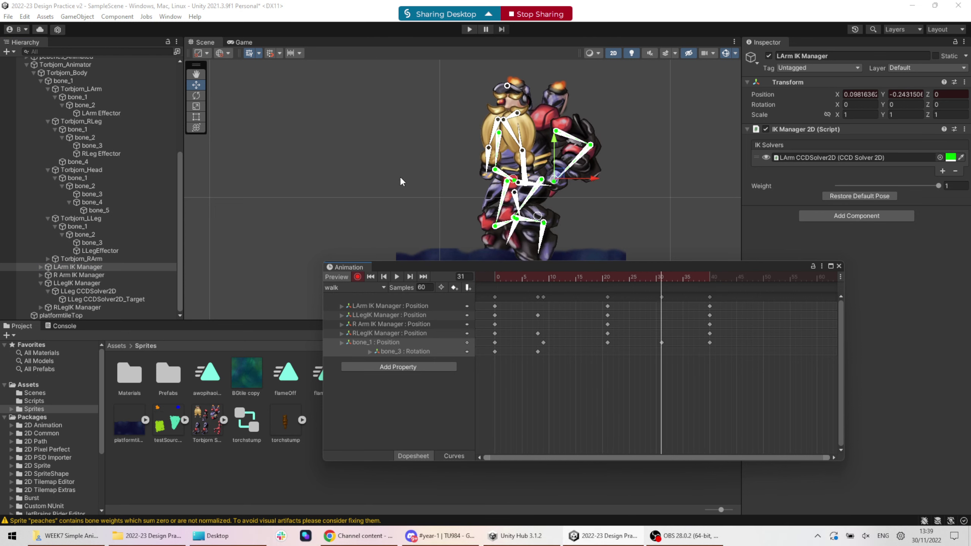
left_click(80, 283)
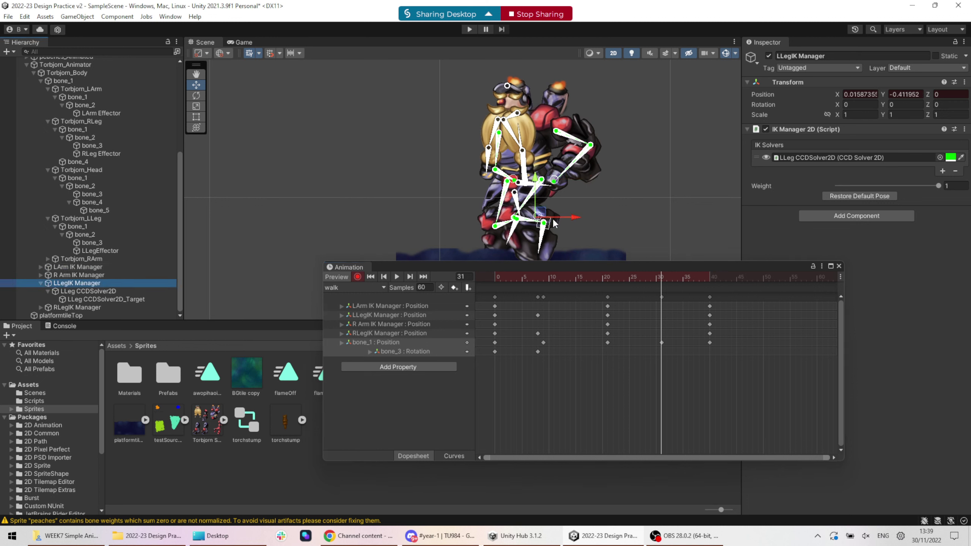
mouse_move(667, 281)
left_mouse_down()
mouse_move(590, 272)
mouse_move(652, 282)
left_mouse_up()
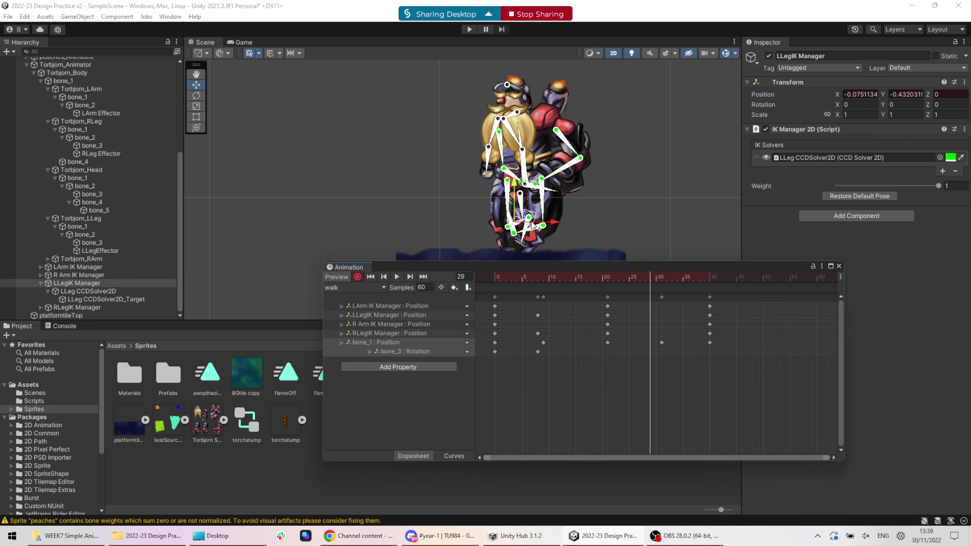
left_click_drag(523, 217, 519, 244)
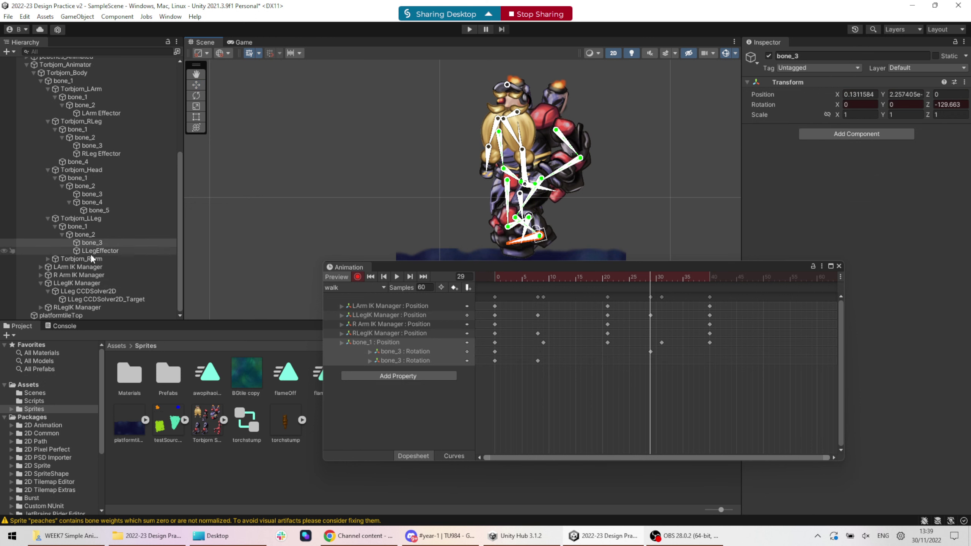
Move the RLegIK Manager horizontally to X 0.086 at frame 28 and play the walk clip
left_click(83, 275)
left_click_drag(644, 281, 600, 274)
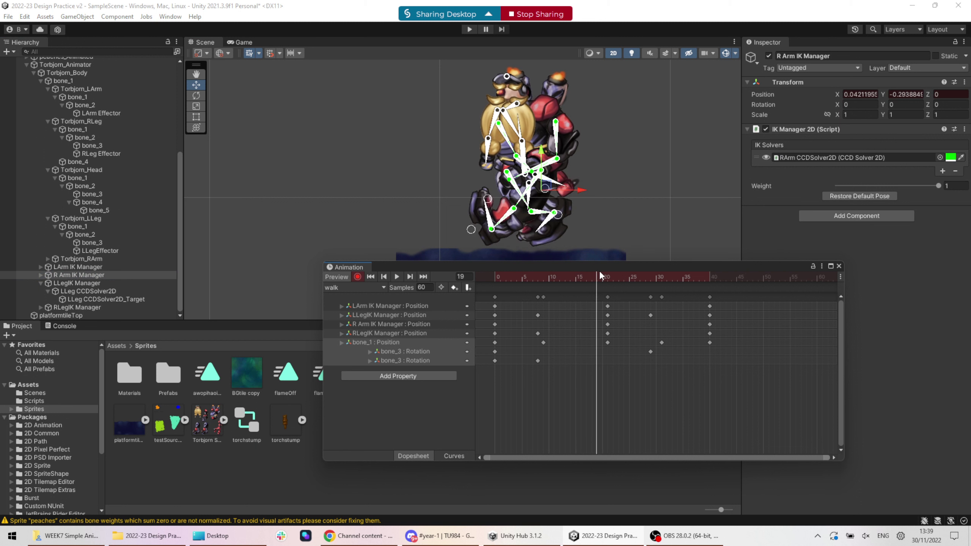
left_click(76, 283)
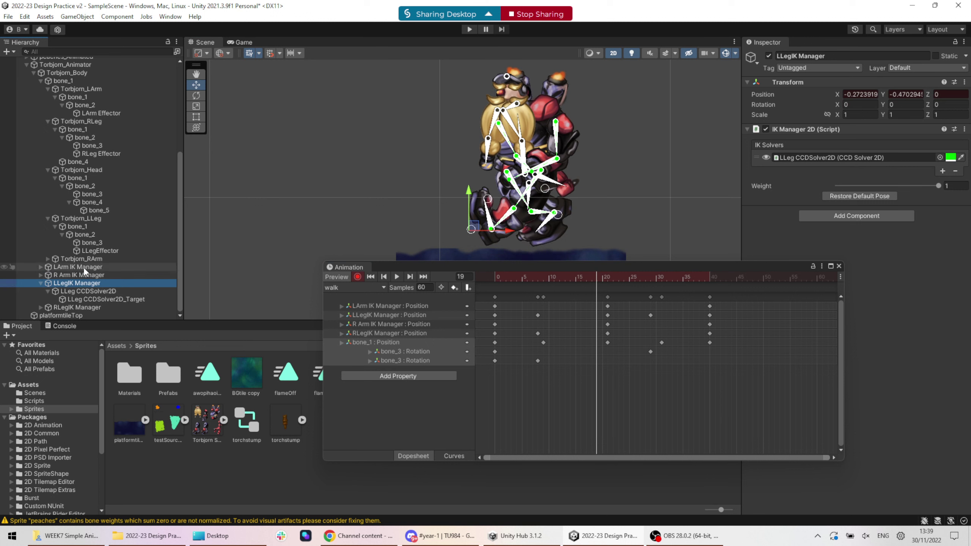
left_click(60, 307)
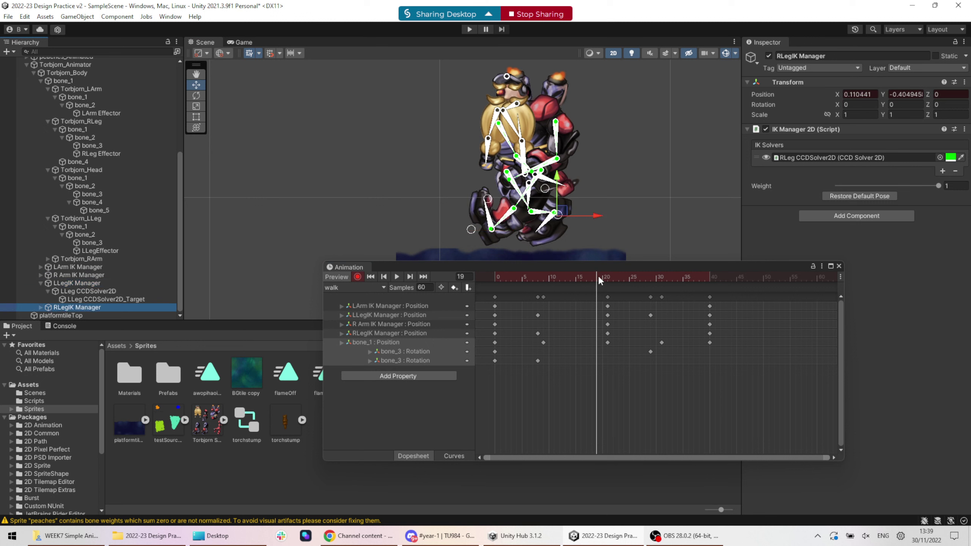
left_click_drag(598, 275, 646, 275)
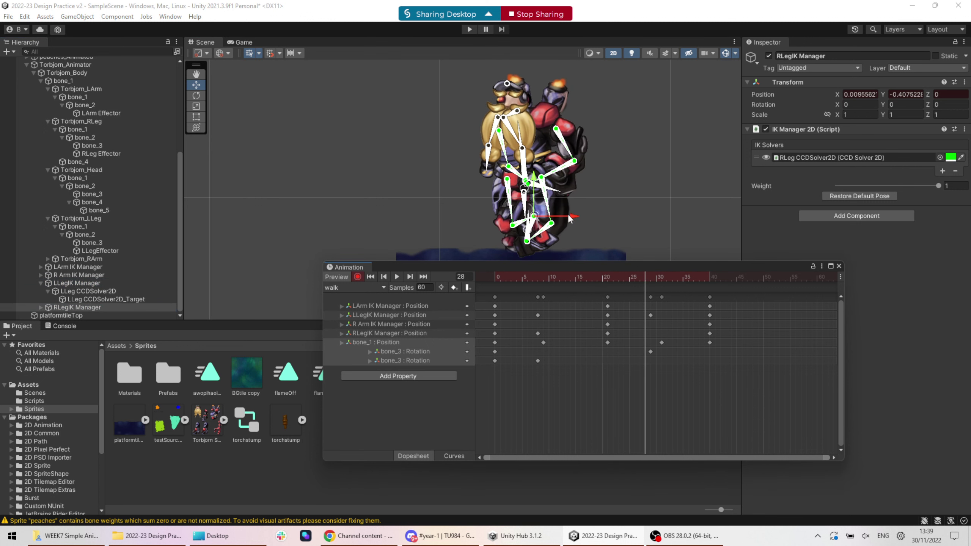
left_click_drag(573, 222, 591, 218)
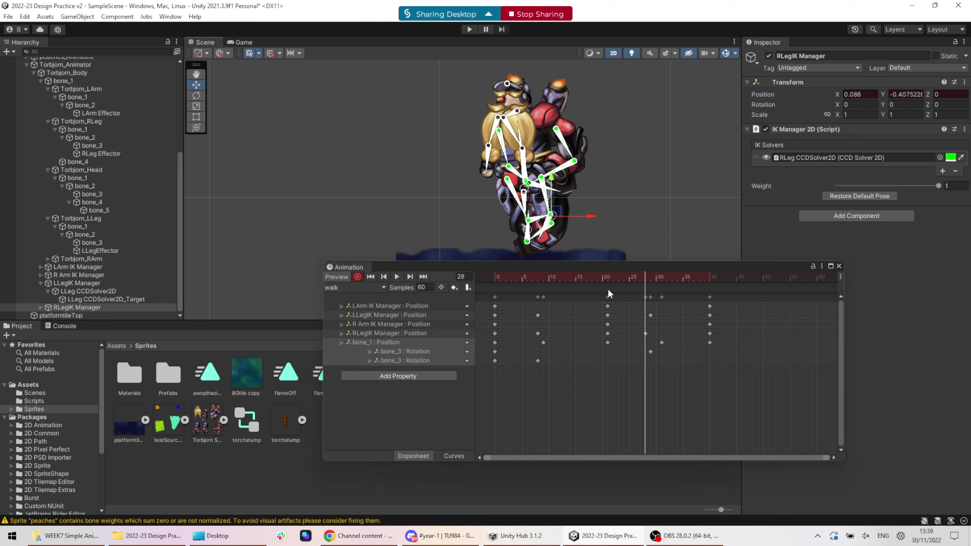
key("space")
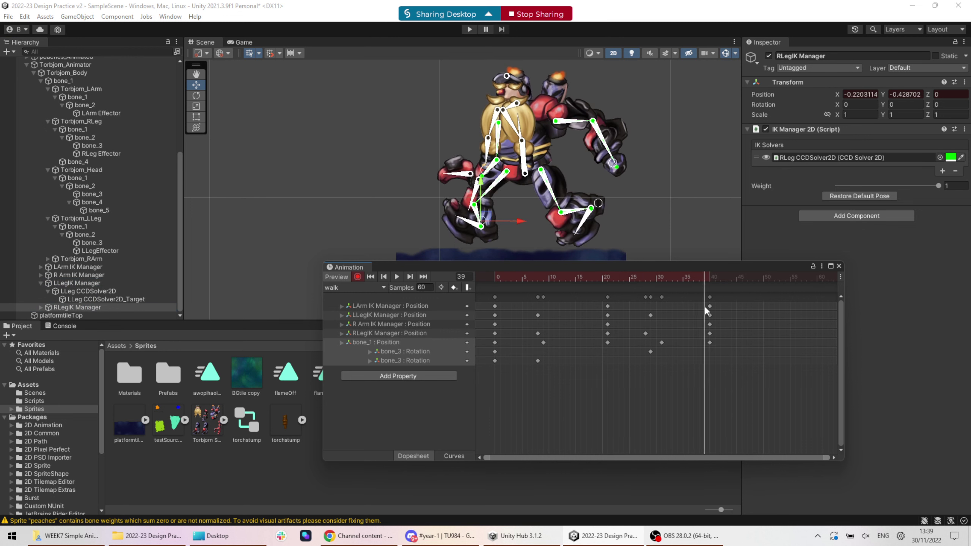
Move the LLegIK Manager to X 0.002, Y -0.461 at frame 21
left_click_drag(703, 304, 602, 314)
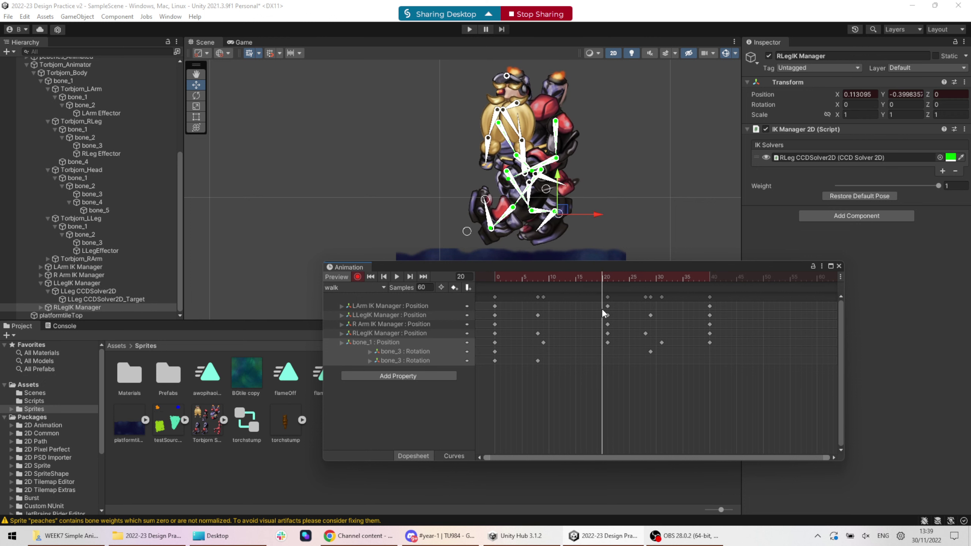
left_click(70, 284)
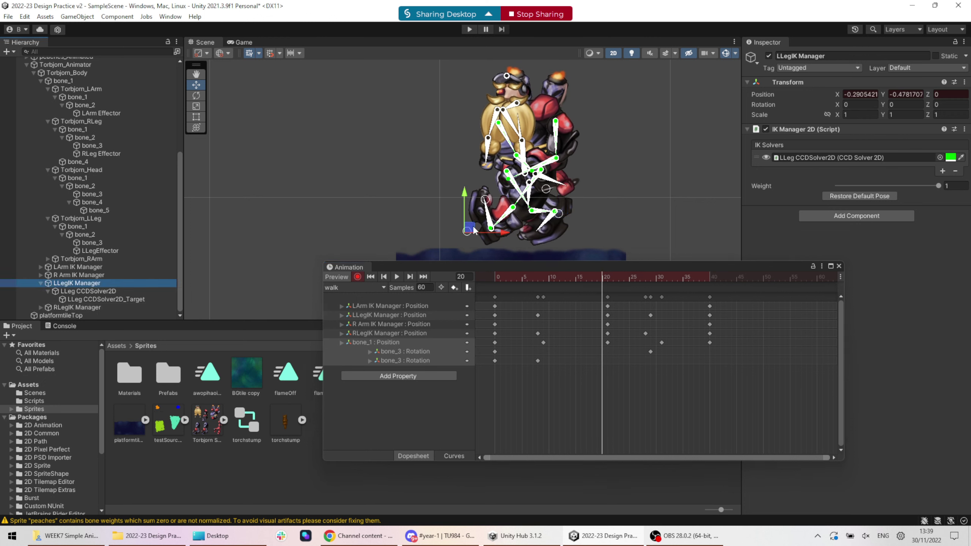
left_click(608, 279)
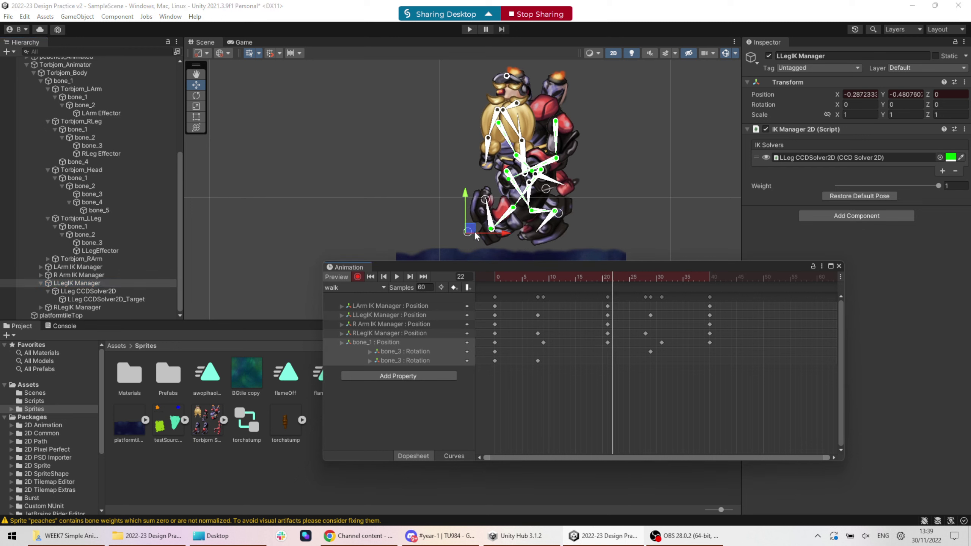
left_click(608, 277)
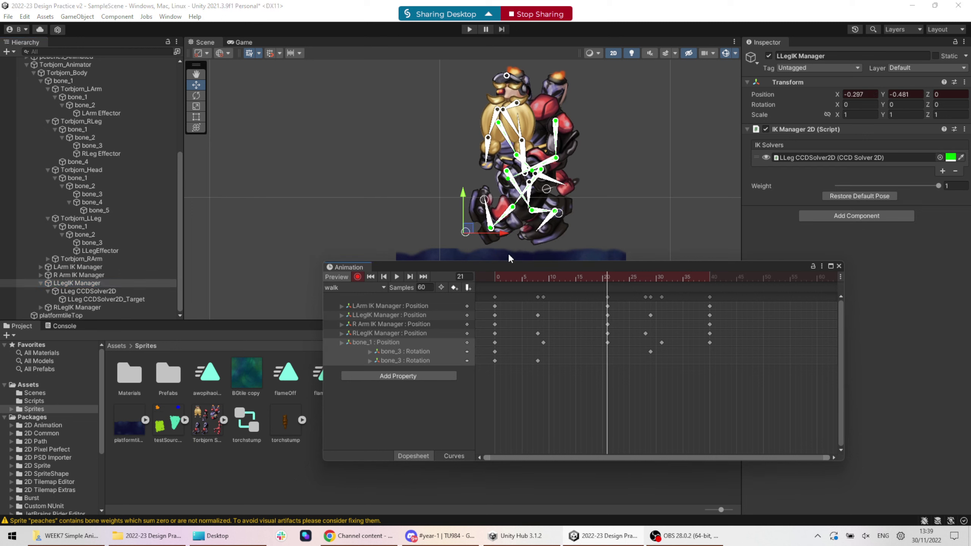
left_click_drag(470, 231, 539, 227)
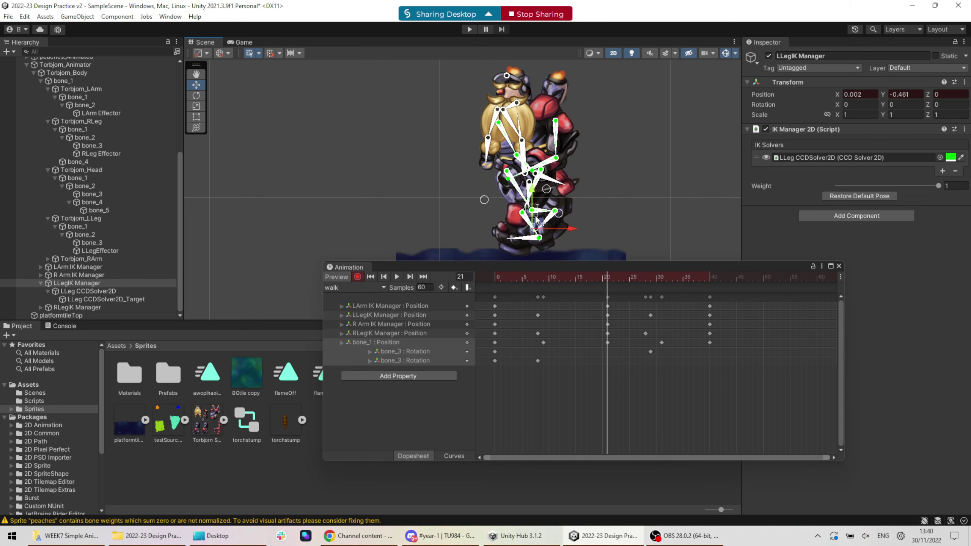
Copy all frame 0 keyframes to frame 40 and play the walk loop
left_click_drag(589, 277, 705, 285)
left_click(495, 297)
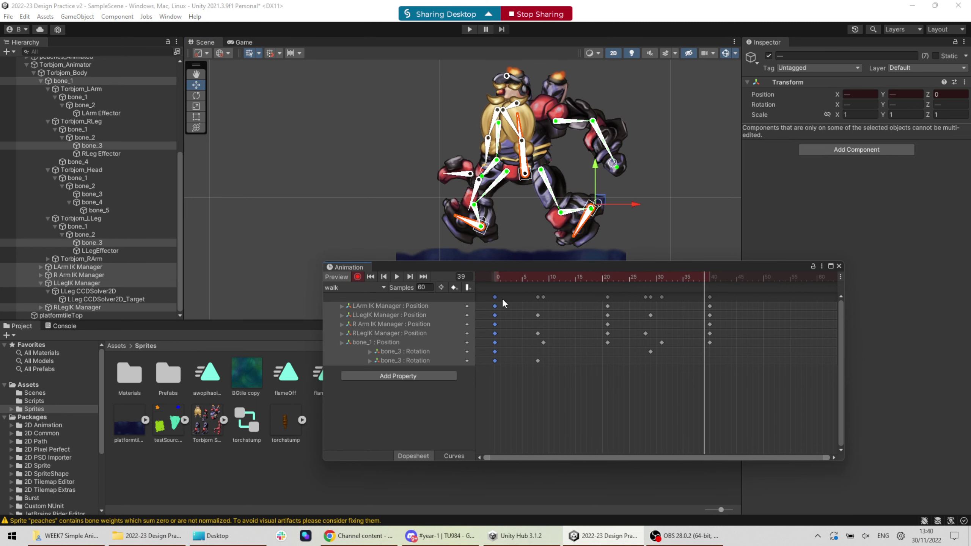
left_click(710, 274)
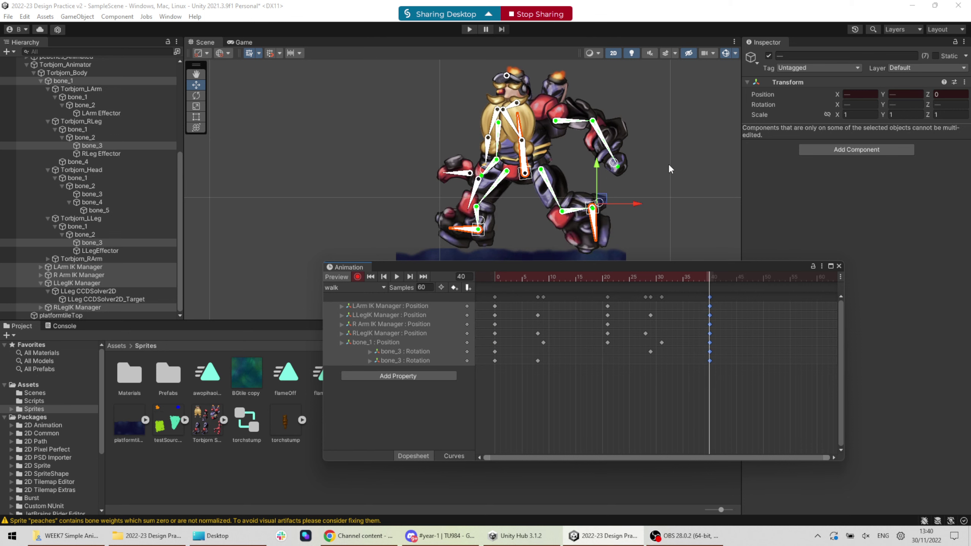
key("ctrl+v")
left_click(394, 278)
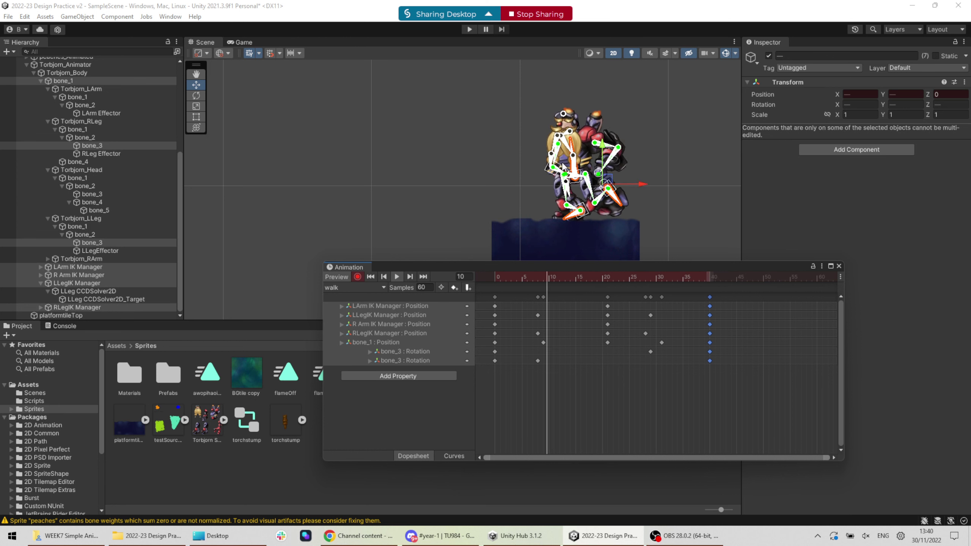
Stretch all the walk keyframes so the clip ends at frame 60, and play it at the slower pace
left_click_drag(752, 411, 493, 294)
left_click_drag(712, 337, 819, 337)
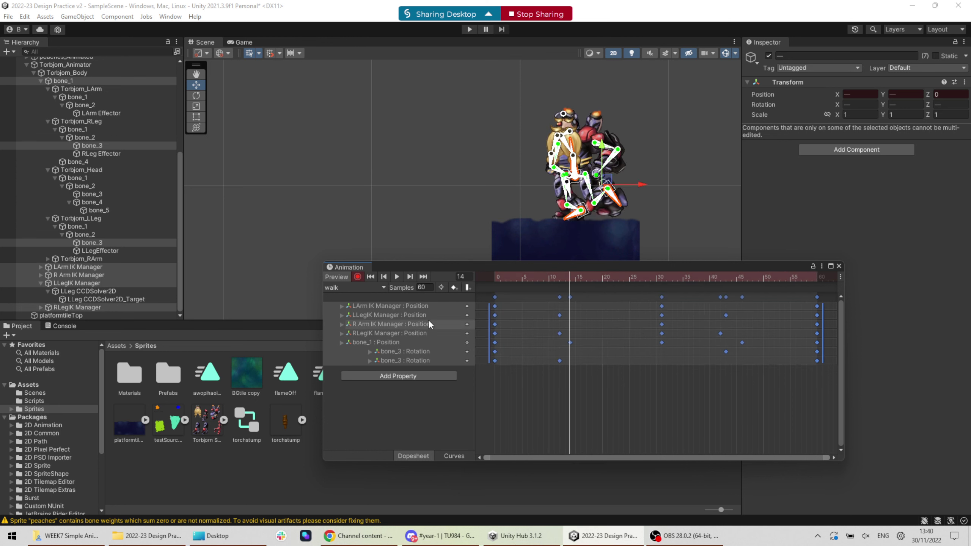
left_click(396, 277)
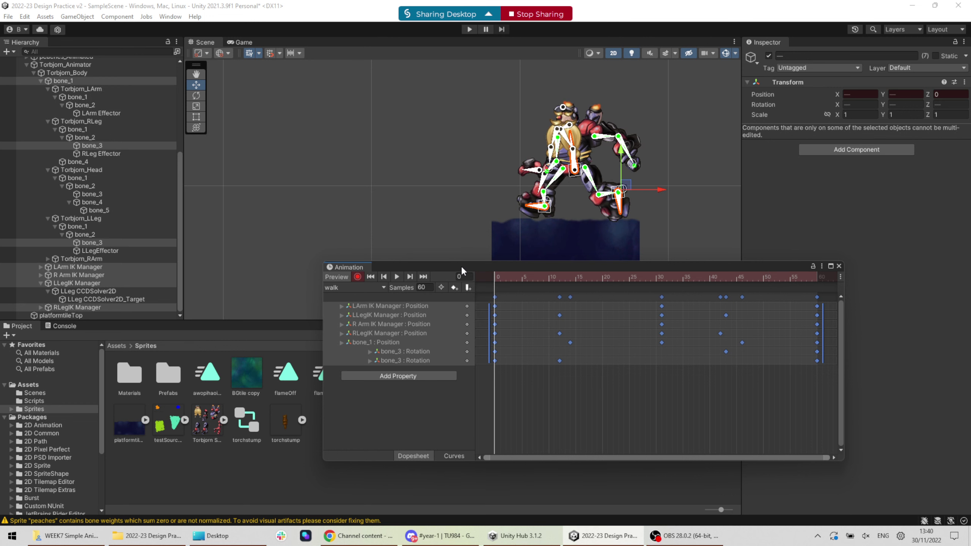
Move the R Arm IK Manager to X -0.211, Y -0.21 at frame 14
left_click(94, 275)
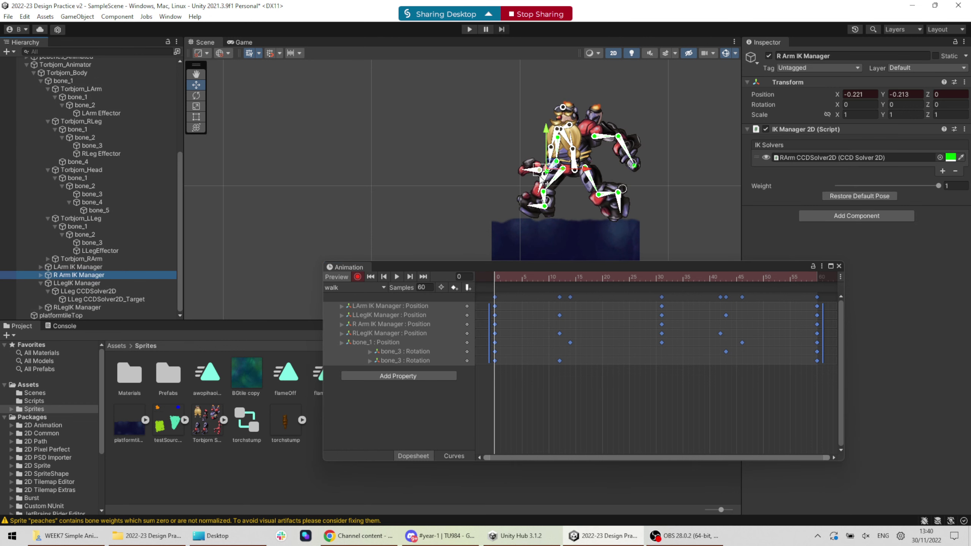
scroll(551, 208, "up", 1)
left_click_drag(497, 274, 661, 291)
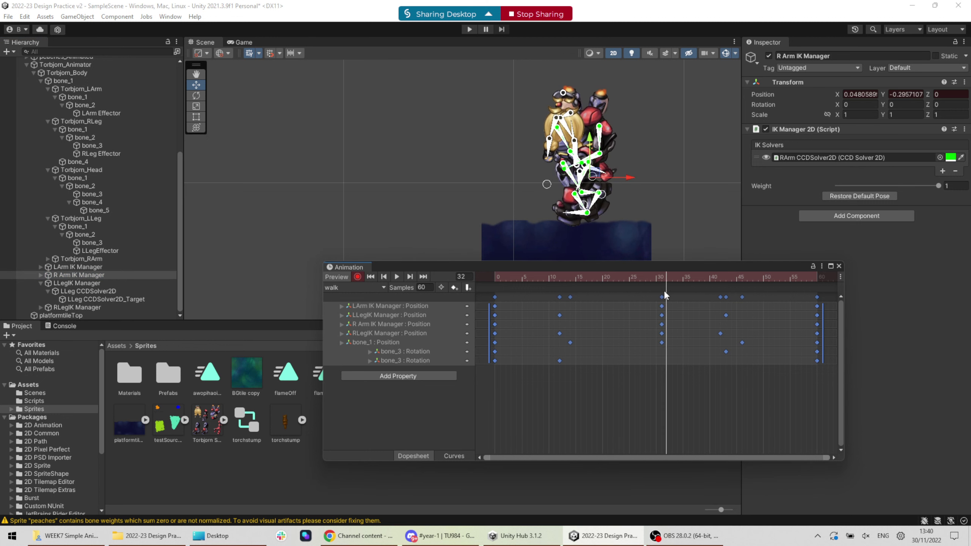
scroll(578, 133, "up", 2)
left_click_drag(600, 273, 570, 276)
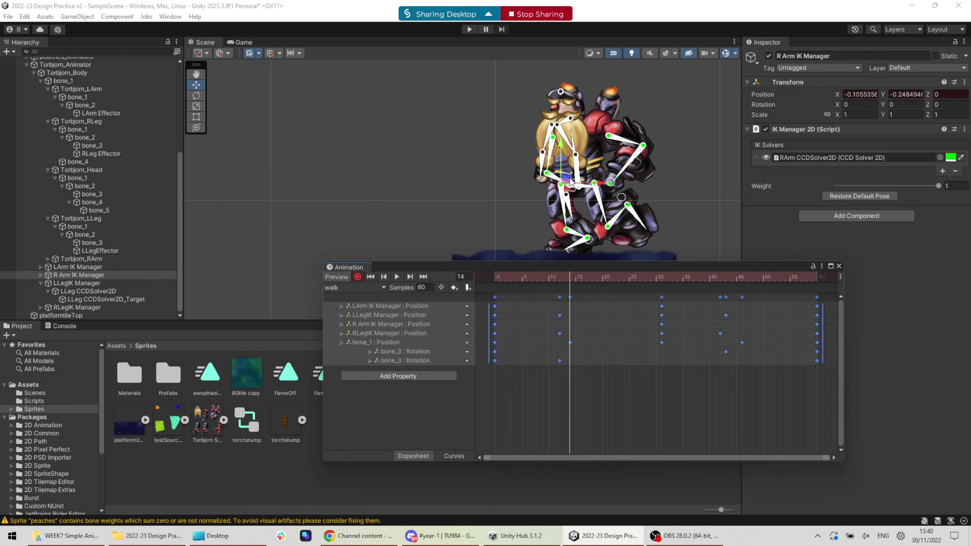
left_click_drag(569, 178, 548, 177)
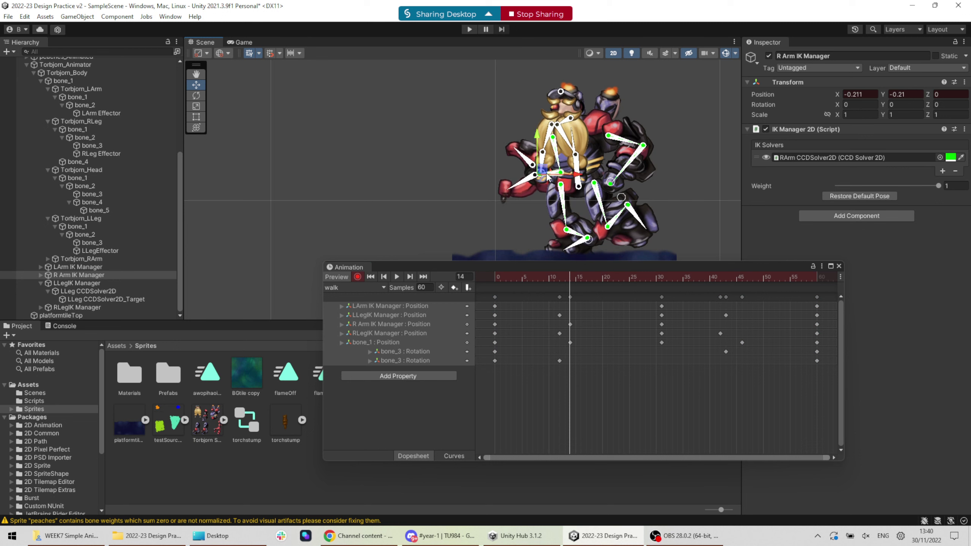
Move the R Arm IK Manager to X -0.203, Y -0.181 at frame 31
left_click_drag(571, 276, 663, 284)
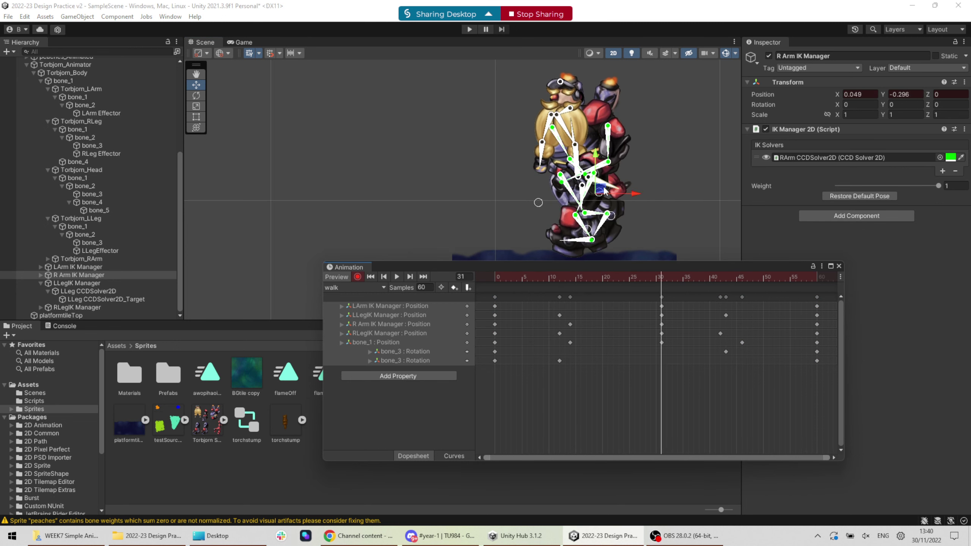
left_click_drag(603, 190, 547, 166)
left_click_drag(655, 277, 662, 296)
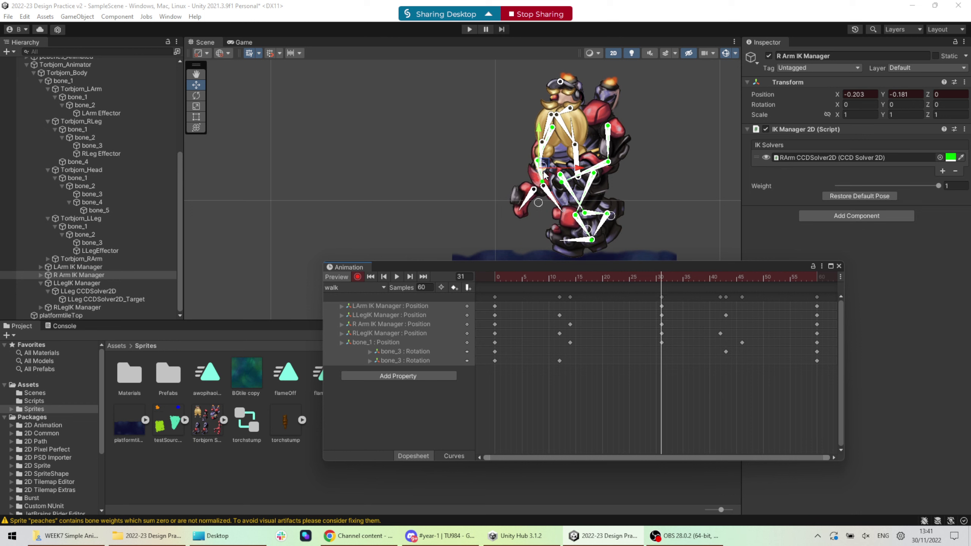
Undo the last R Arm IK Manager move and reposition it to X -0.208, Y -0.188 at frame 31
key("ctrl+z")
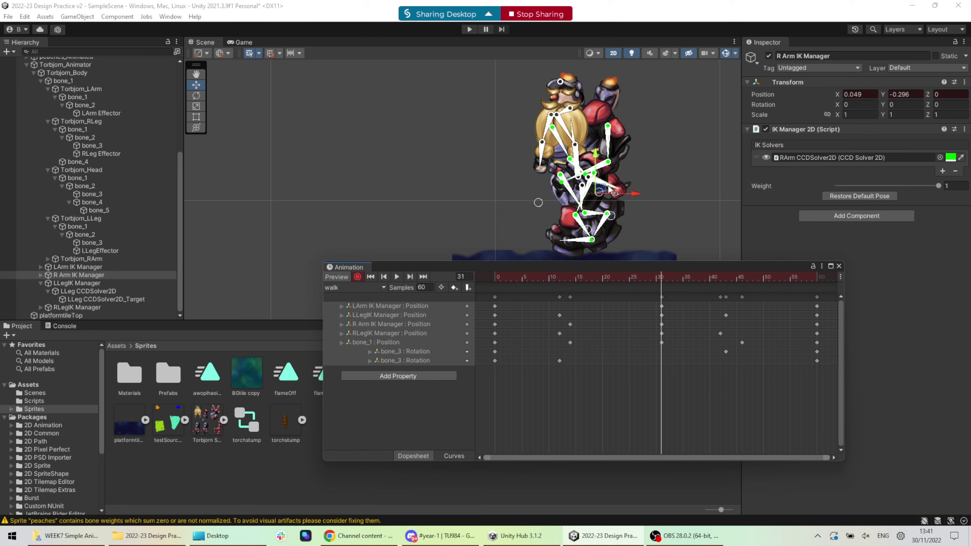
left_click_drag(603, 190, 549, 167)
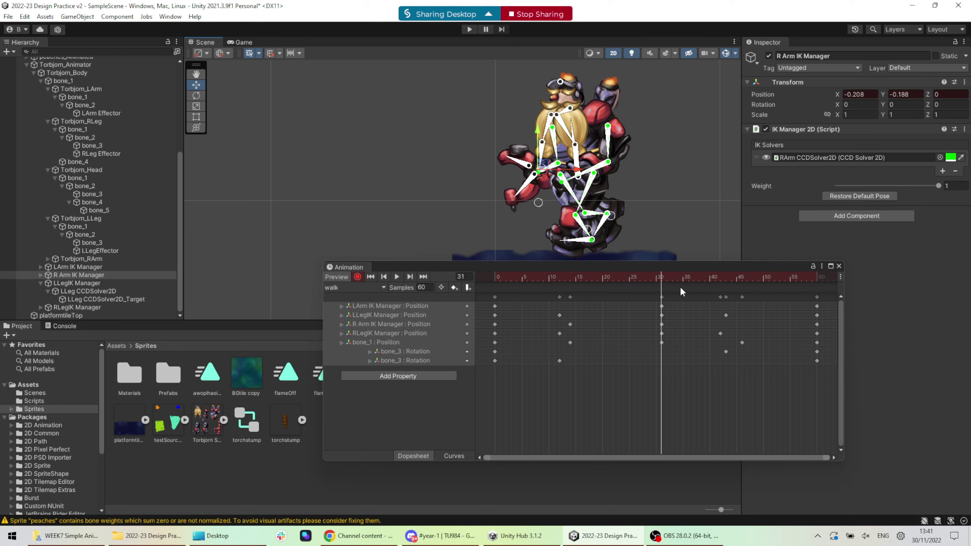
left_click(655, 277)
left_click_drag(655, 276, 611, 299)
Rotate Torbjorn_Head's bone_1 to Z -163.721 at frame 12 and Z -147.625 at frame 22
left_click(566, 120)
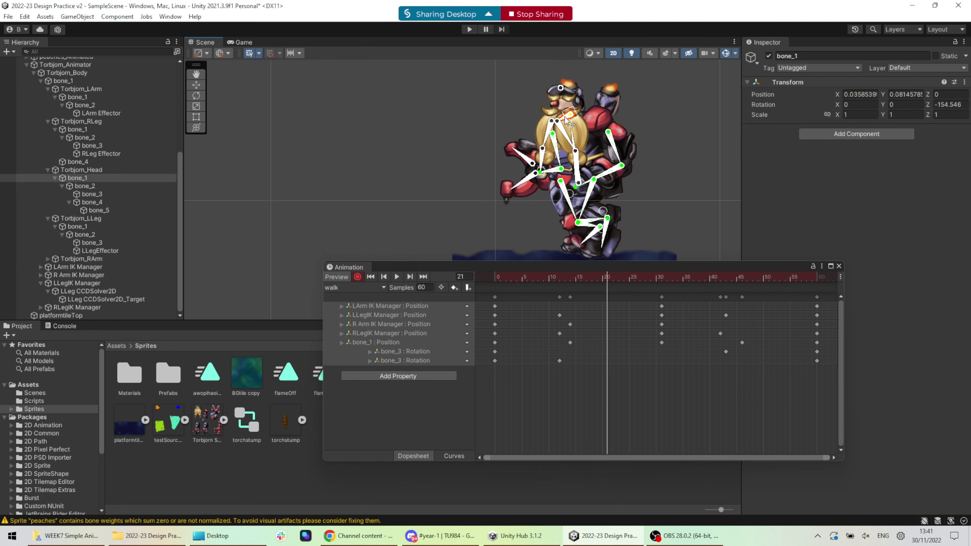
left_click(571, 117)
left_click_drag(594, 274, 559, 283)
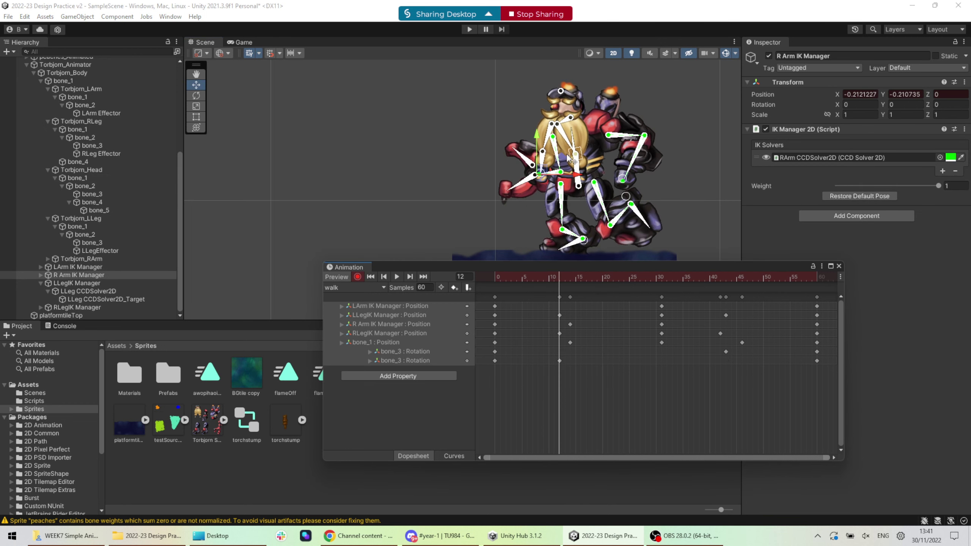
left_click(566, 121)
scroll(565, 125, "up", 2)
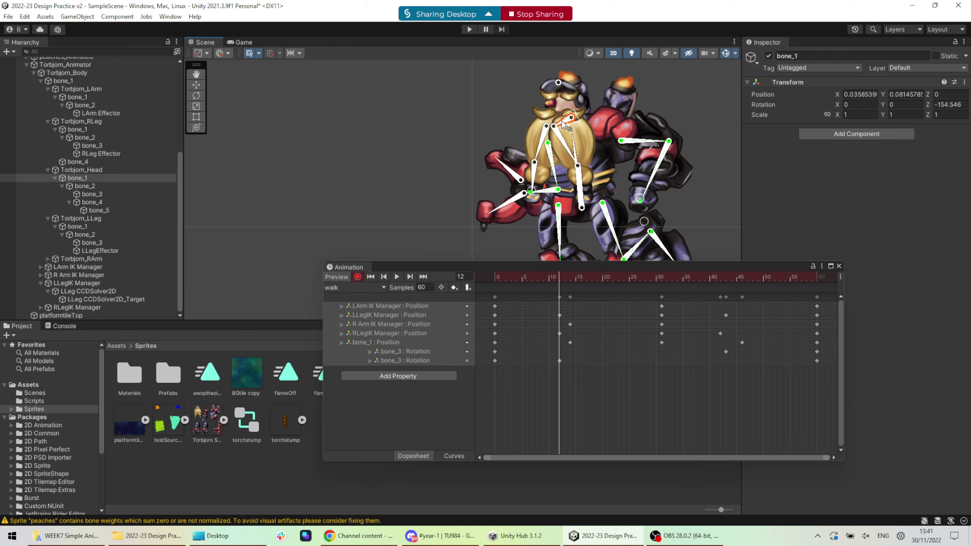
left_click_drag(562, 123, 561, 122)
left_click_drag(558, 276, 614, 314)
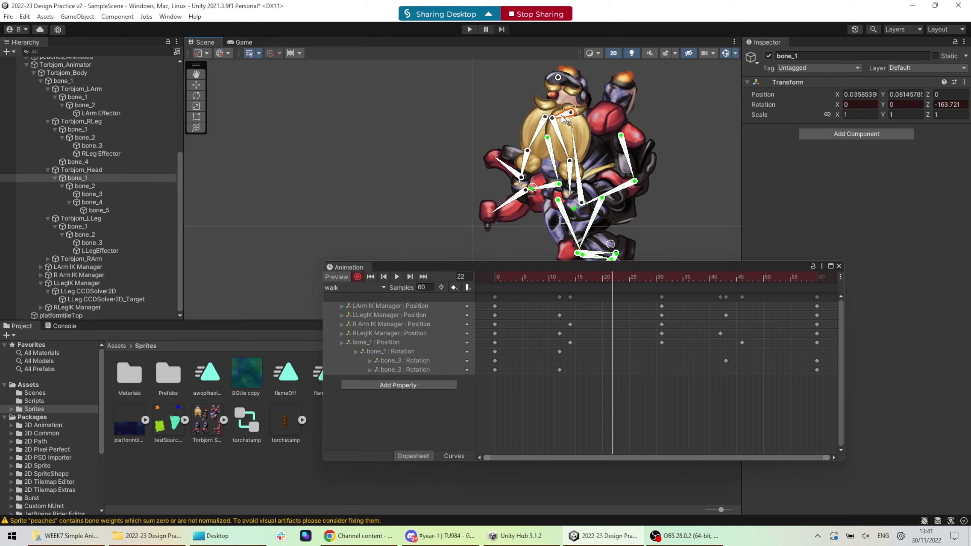
left_click_drag(563, 119, 566, 122)
Copy the frame 0 rotation keys of the head's bone_1 and both leg bone_3 tracks to frame 31, and scrub through the result
left_click_drag(615, 283, 664, 294)
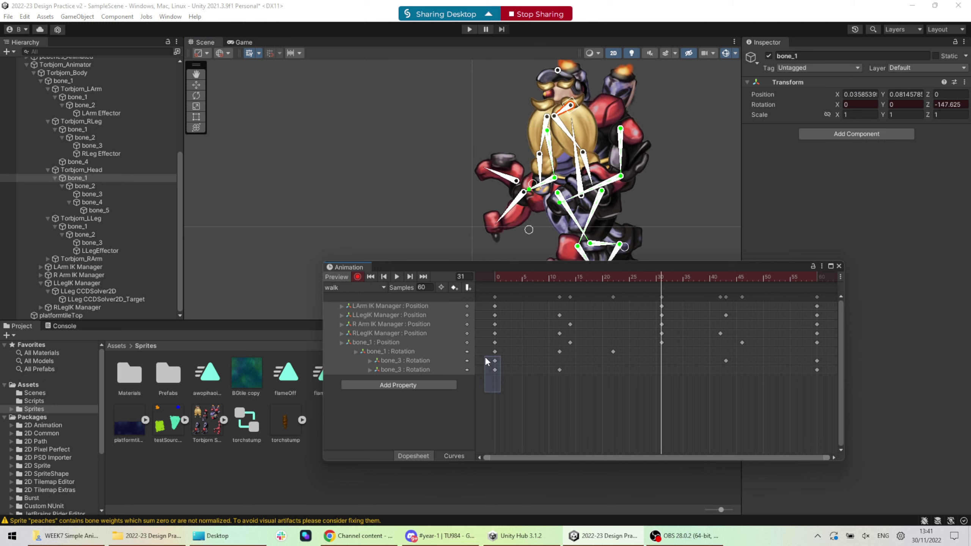
left_click_drag(486, 358, 486, 357)
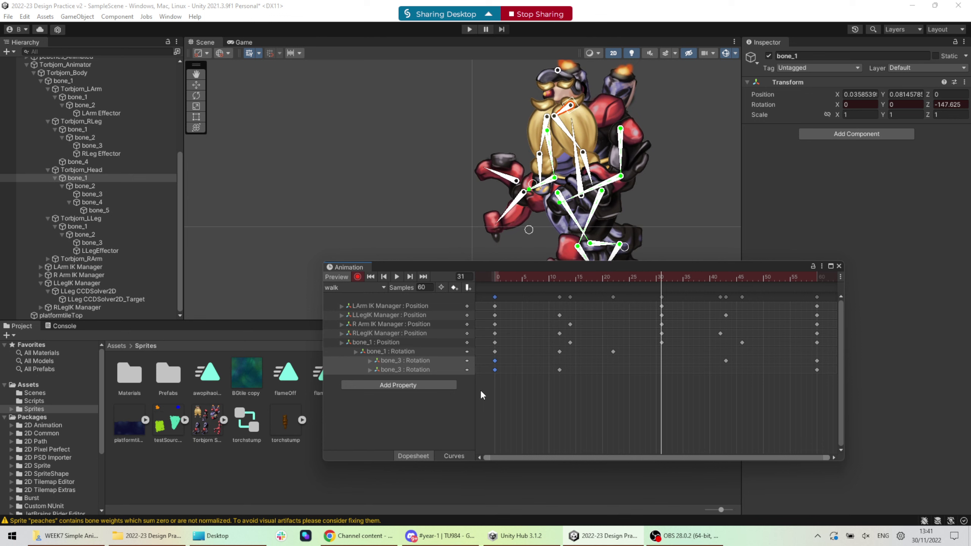
left_click_drag(487, 347, 489, 353)
key("ctrl+c")
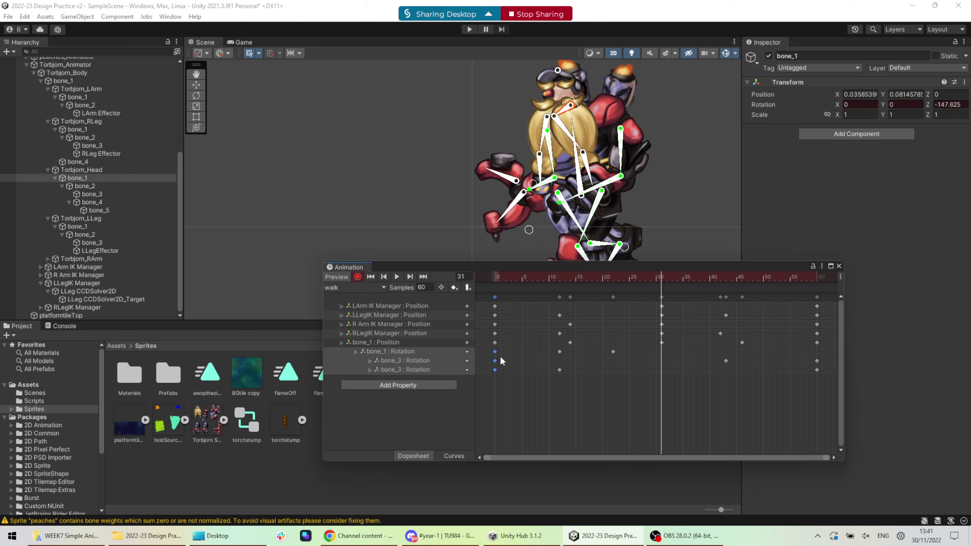
key("ctrl+v")
left_click_drag(655, 282, 449, 299)
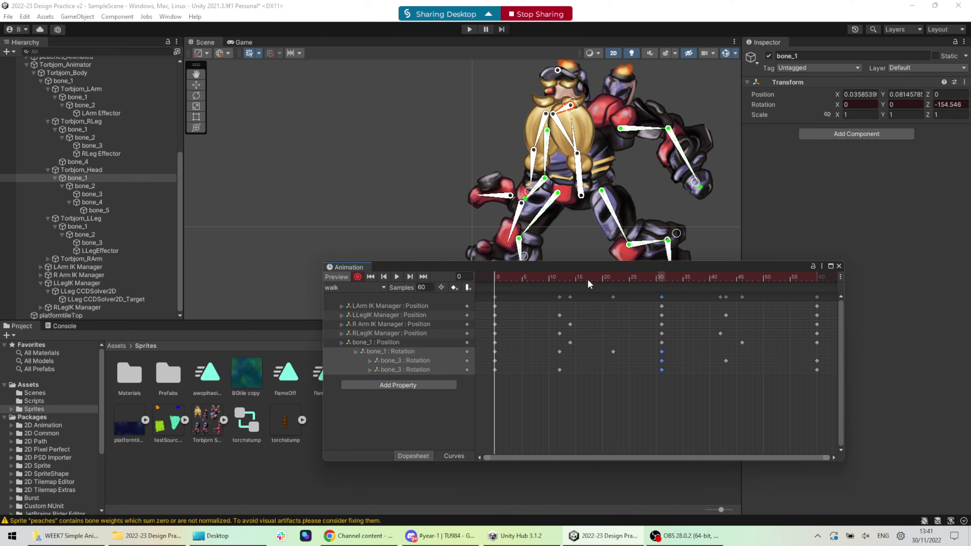
left_click_drag(497, 278, 691, 274)
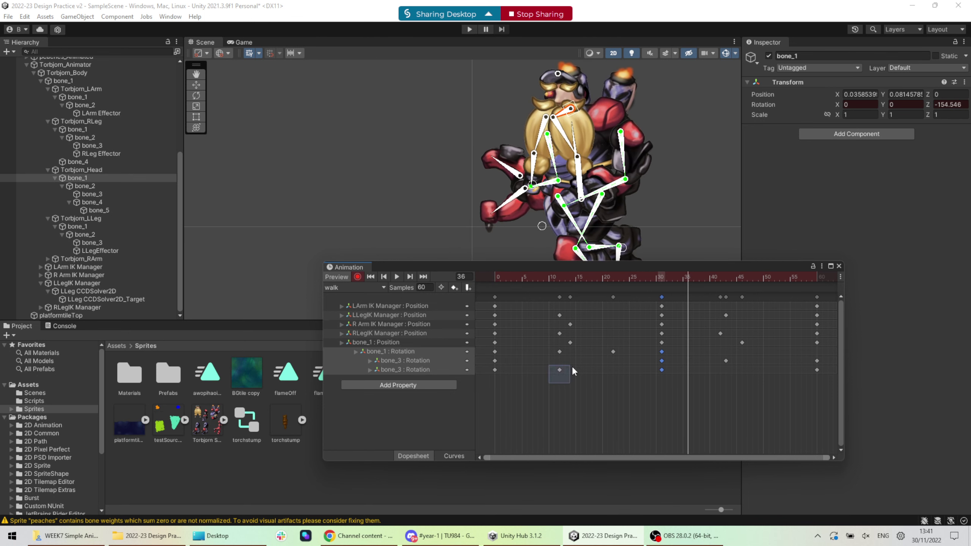
Copy the last bone_3 track's frame 12 rotation key to frame 43, and rotate the head's bone_1 to Z -164.807 there
left_click_drag(572, 370, 561, 372)
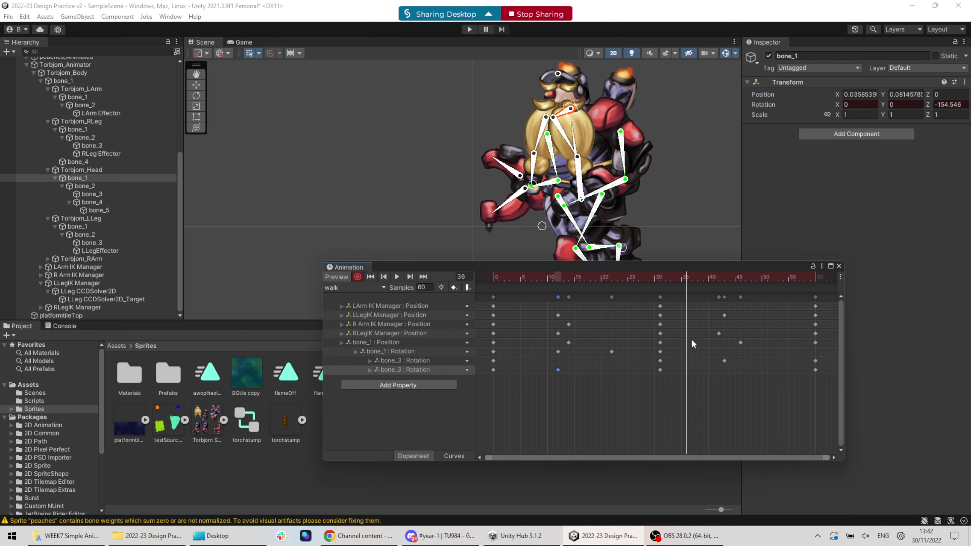
left_click(723, 280)
key("ctrl+v")
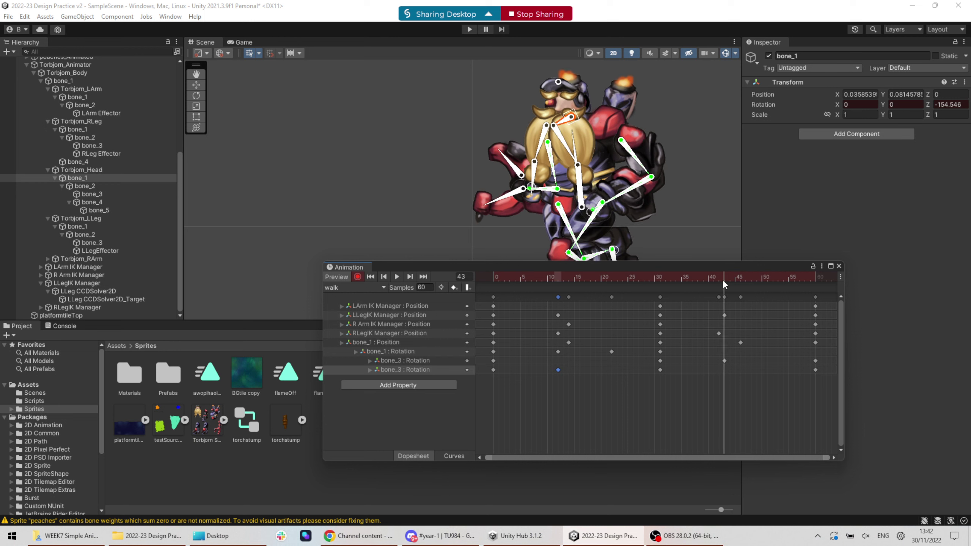
left_click_drag(722, 279, 725, 308)
left_click_drag(563, 122, 564, 124)
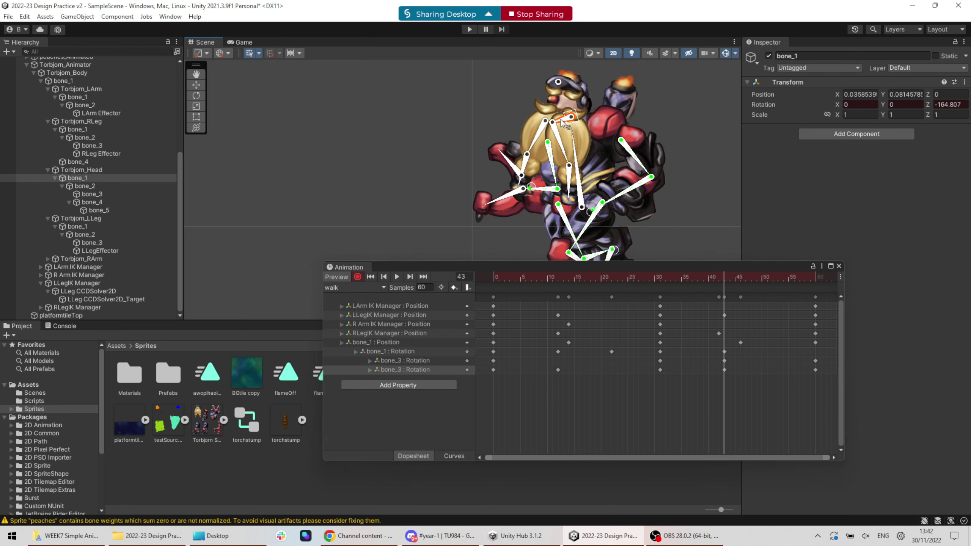
Copy the head bone_1 rotation key from frame 22 to frame 52
left_click_drag(729, 280, 765, 277)
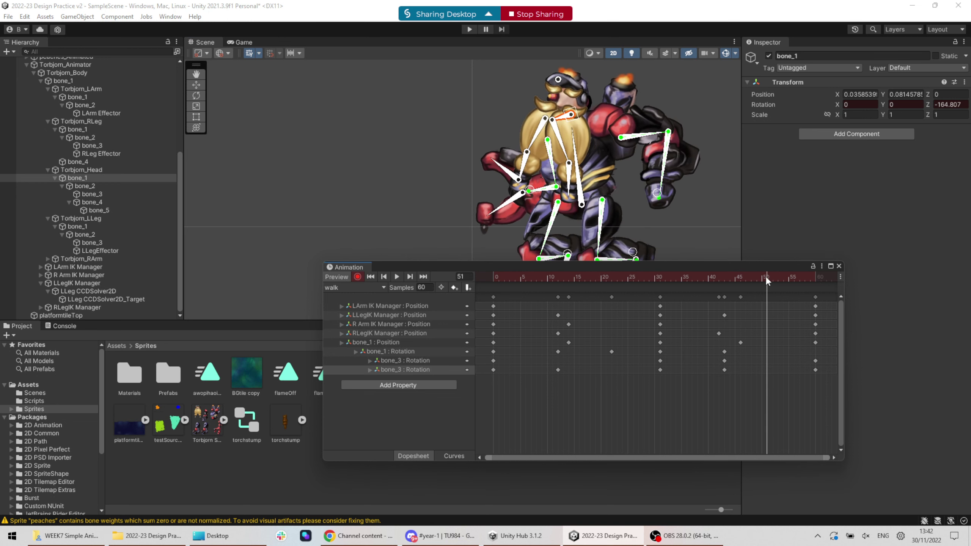
left_click(612, 352)
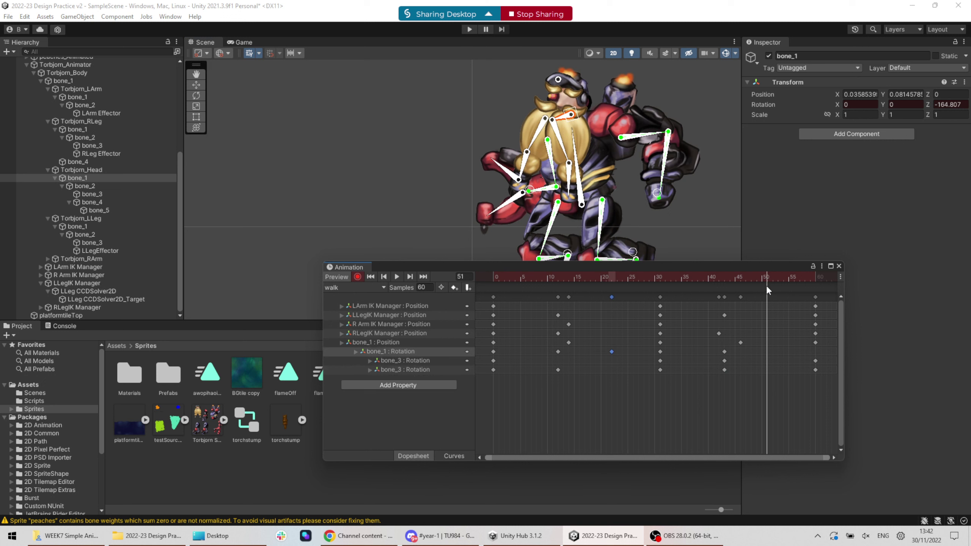
left_click(776, 281)
key("ctrl+v")
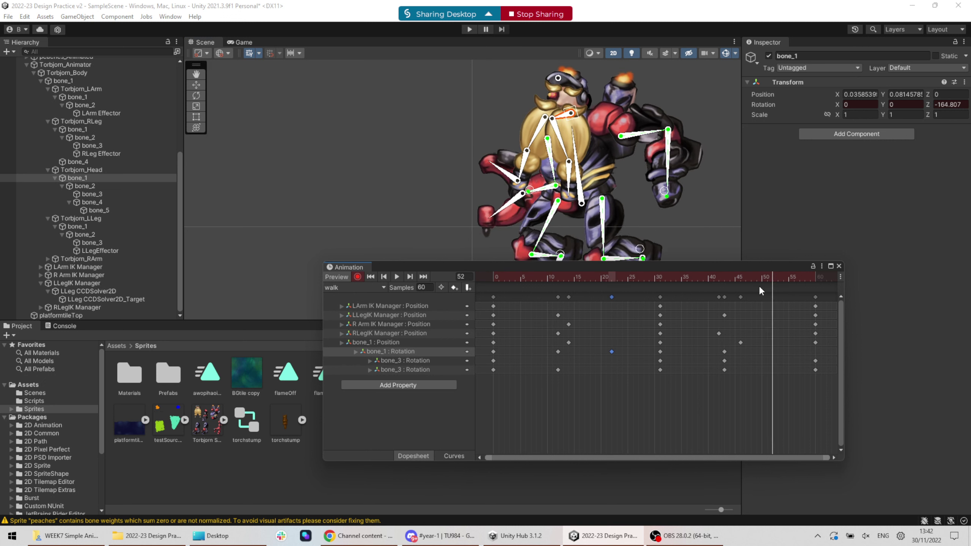
Copy all frame 0 keyframes to frame 60 and play the walk with the head motion
left_click(493, 297)
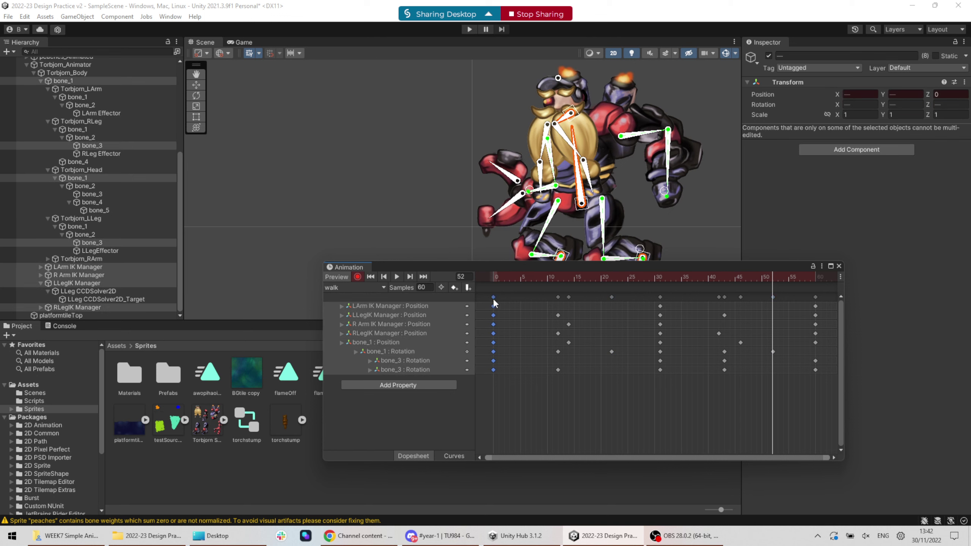
left_click(814, 276)
key("ctrl+v")
key("space")
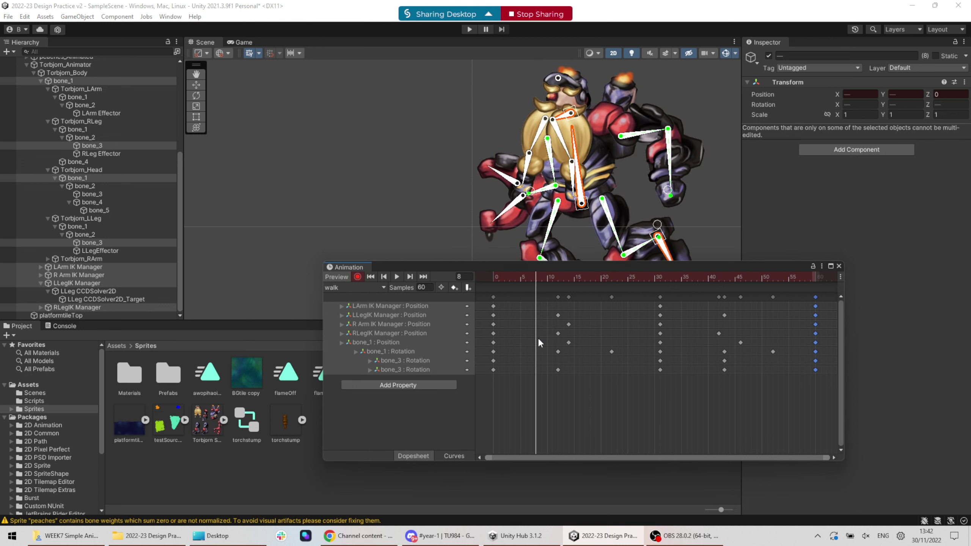
Pose the beard bones at frame 10, rotating Torbjorn_Head's bone_2 to Z 91.136 and bone_3 to Z -32.735, along with bone_4 and bone_5
left_click_drag(536, 338, 546, 346)
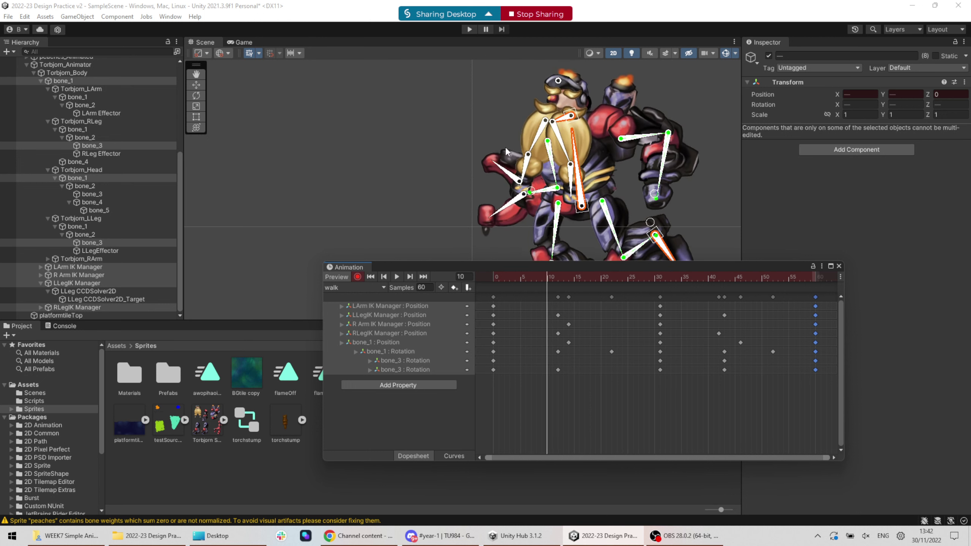
left_click_drag(536, 147, 517, 171)
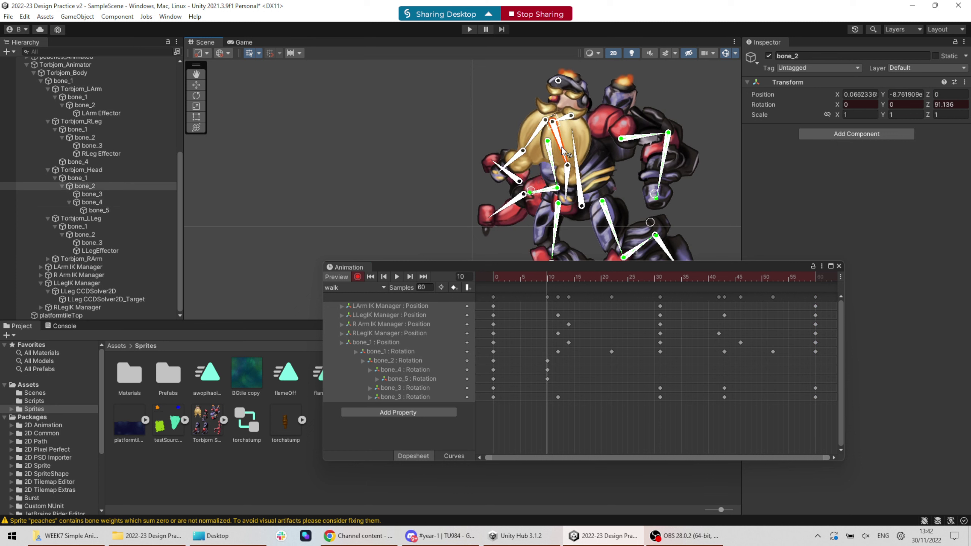
left_click_drag(567, 157, 568, 212)
left_click_drag(551, 287, 459, 287)
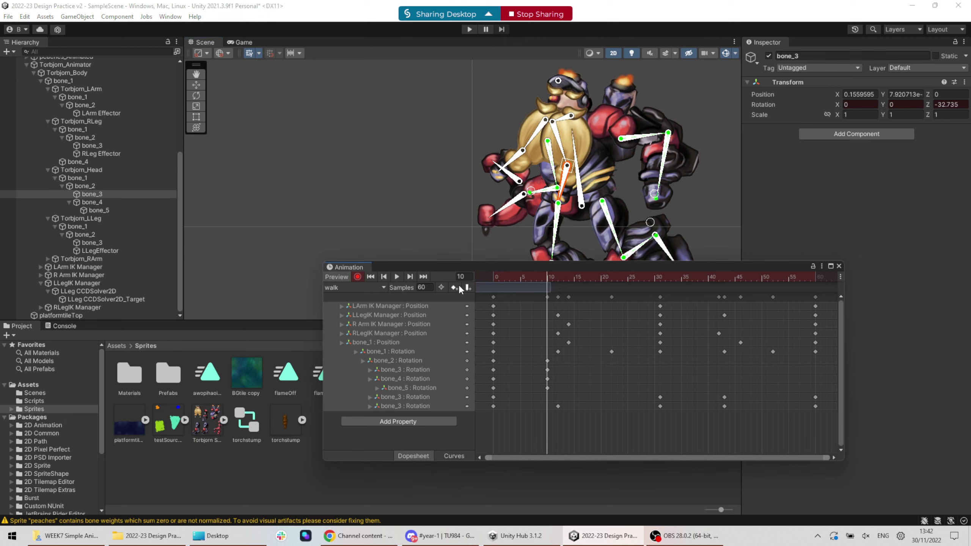
Copy the frame 0 rotation keys of beard bone_2 to bone_5 and both leg bone_3 tracks to frame 31
left_click_drag(540, 277, 658, 278)
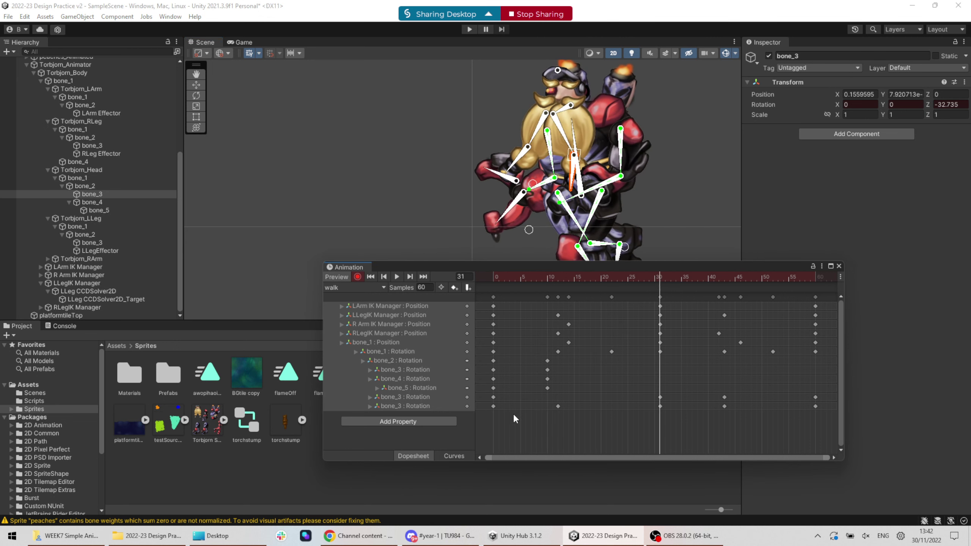
left_click_drag(511, 416, 490, 378)
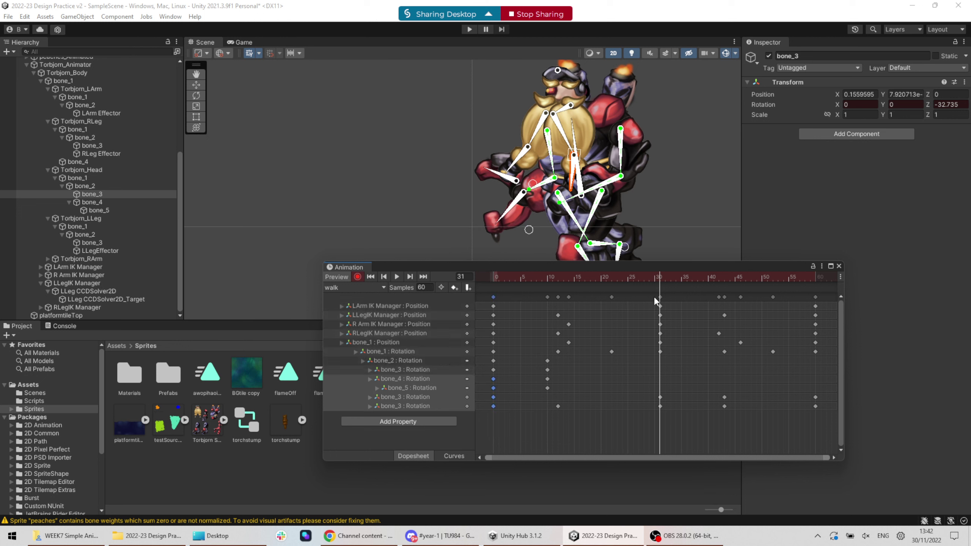
key("ctrl+c")
key("ctrl+v")
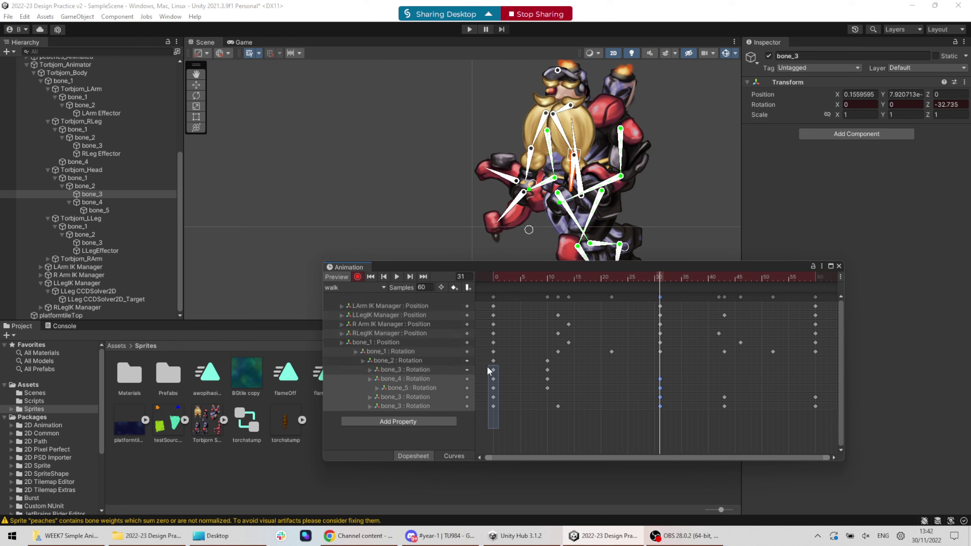
left_click_drag(488, 364, 487, 364)
key("ctrl+c")
key("ctrl+v")
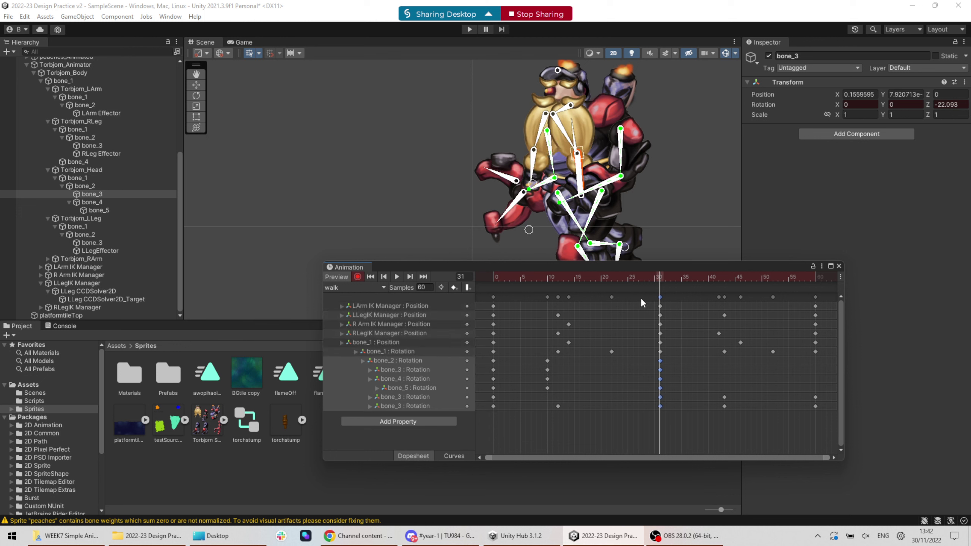
Copy the beard bone rotation keys from frame 10, with the last bone_3 key from frame 12, to start at frame 43, and play the clip
left_click(633, 277)
left_click_drag(626, 285, 814, 297)
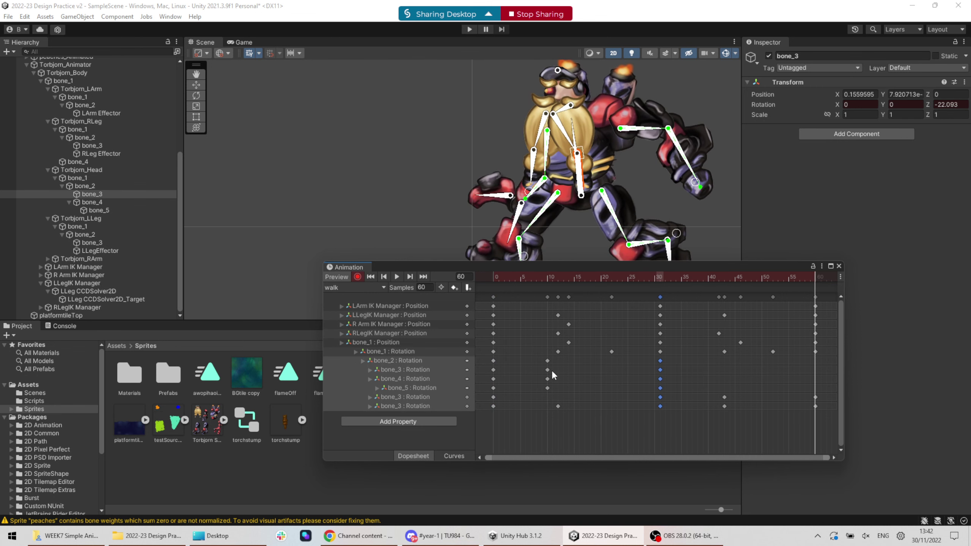
left_click_drag(574, 424, 570, 421)
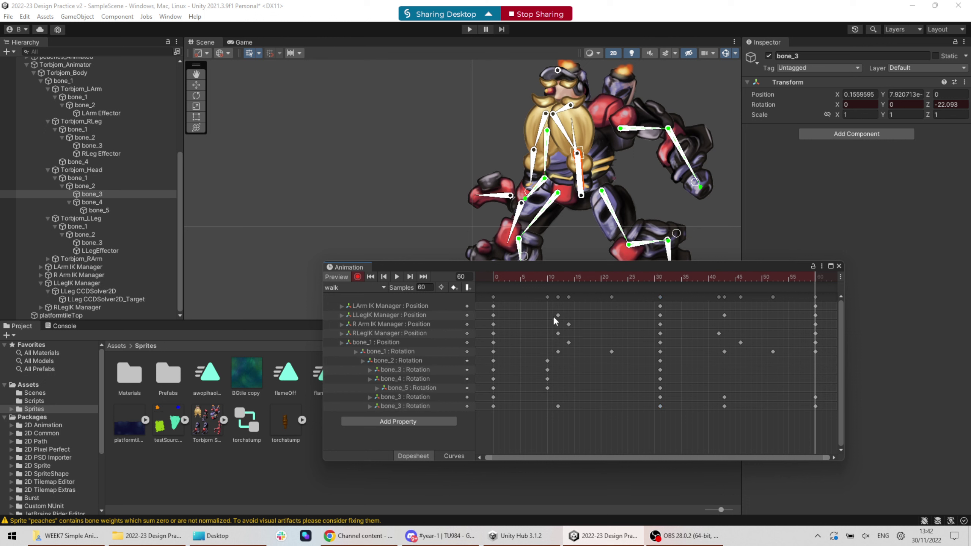
left_click_drag(537, 369, 537, 364)
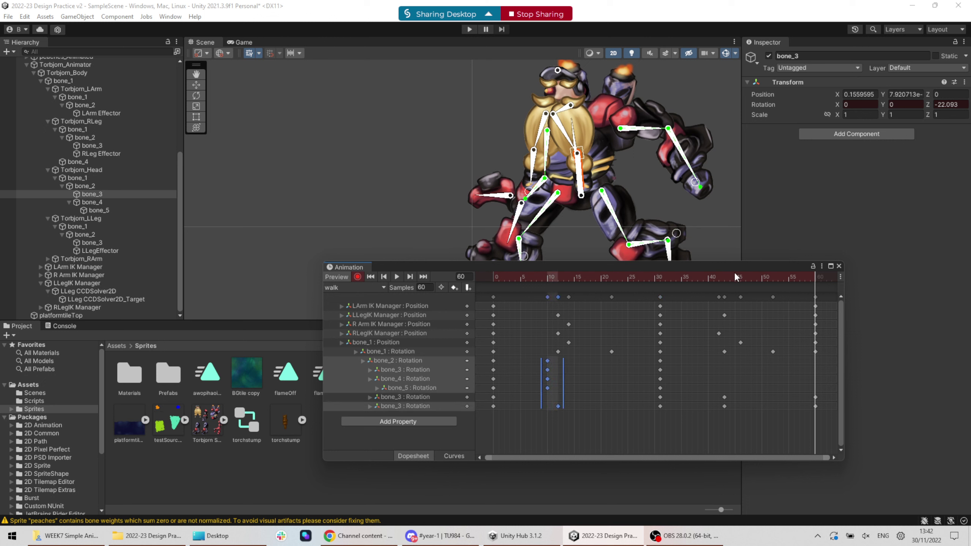
left_click(718, 273)
key("ctrl+v")
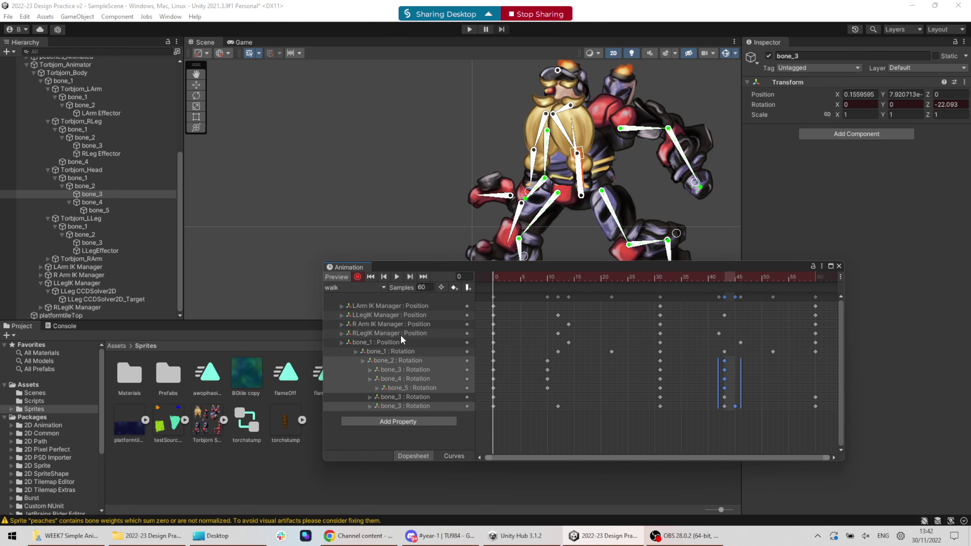
key("space")
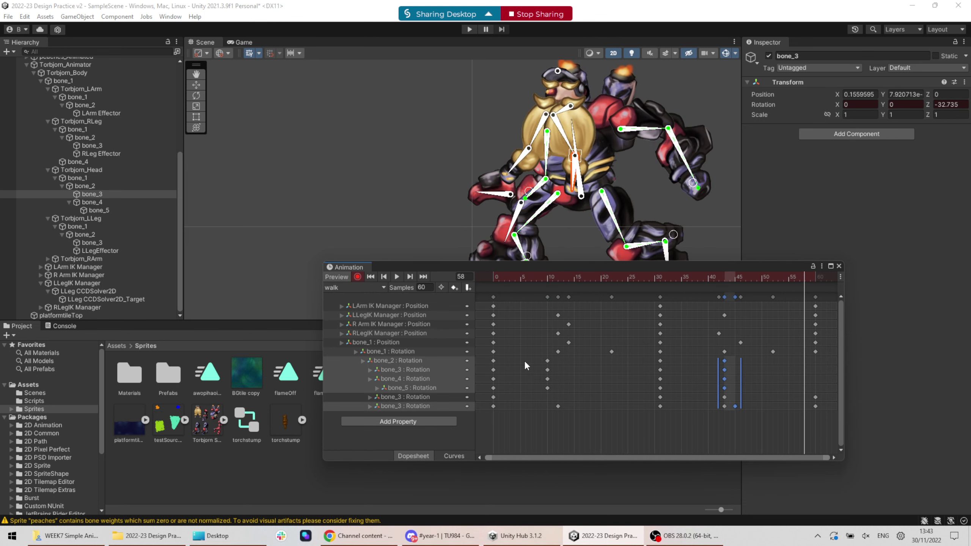
Copy all frame 0 keyframes, including the beard bones, onto frame 60 and replay the walk loop
left_click(493, 298)
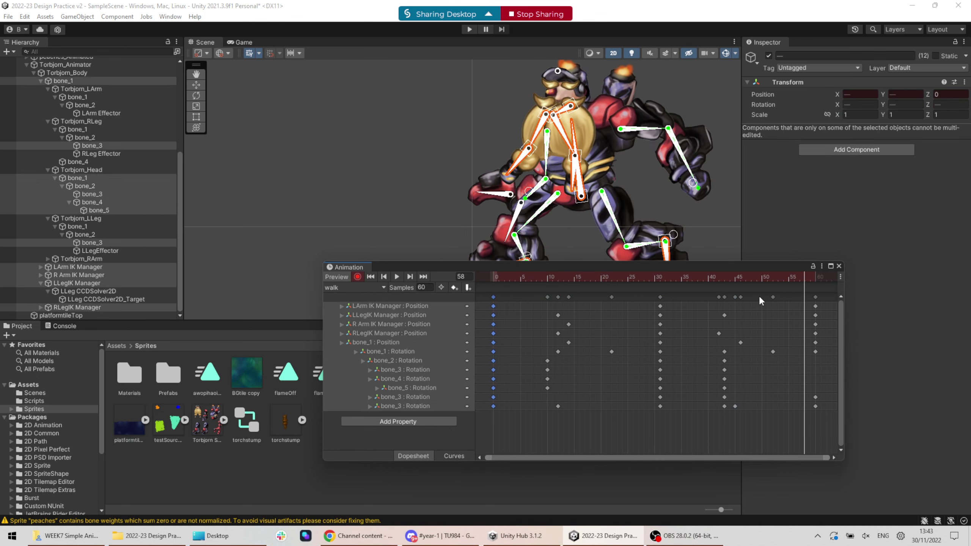
left_click(815, 273)
key("ctrl+v")
left_click(746, 277)
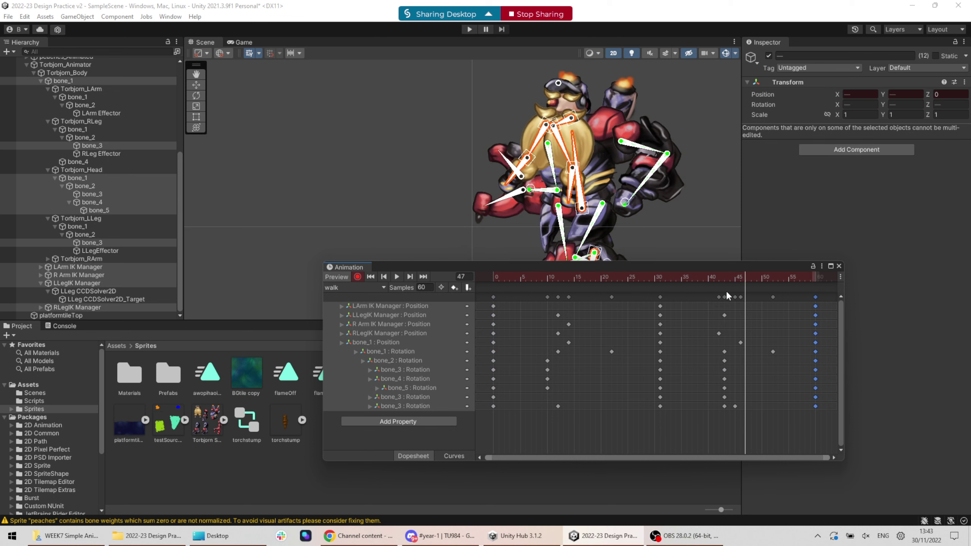
key("space")
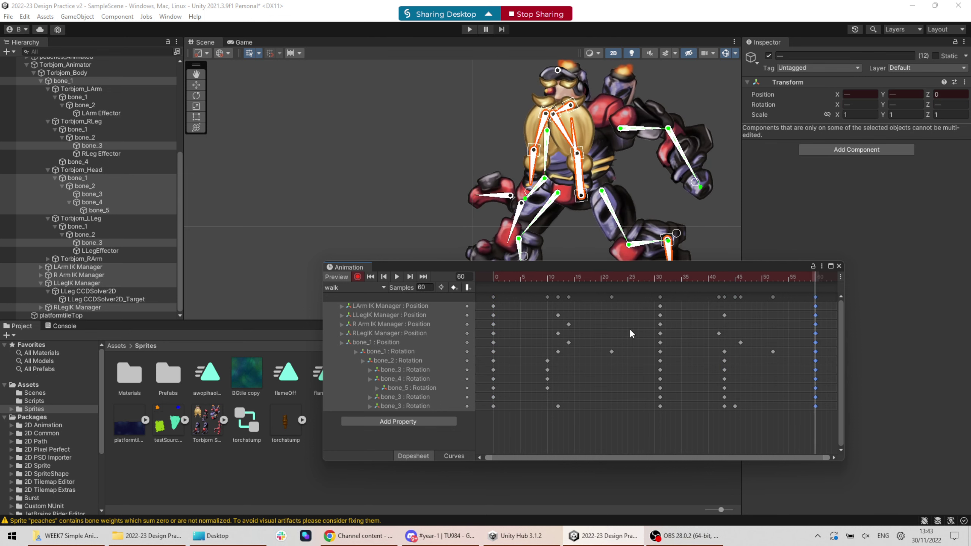
left_click(397, 277)
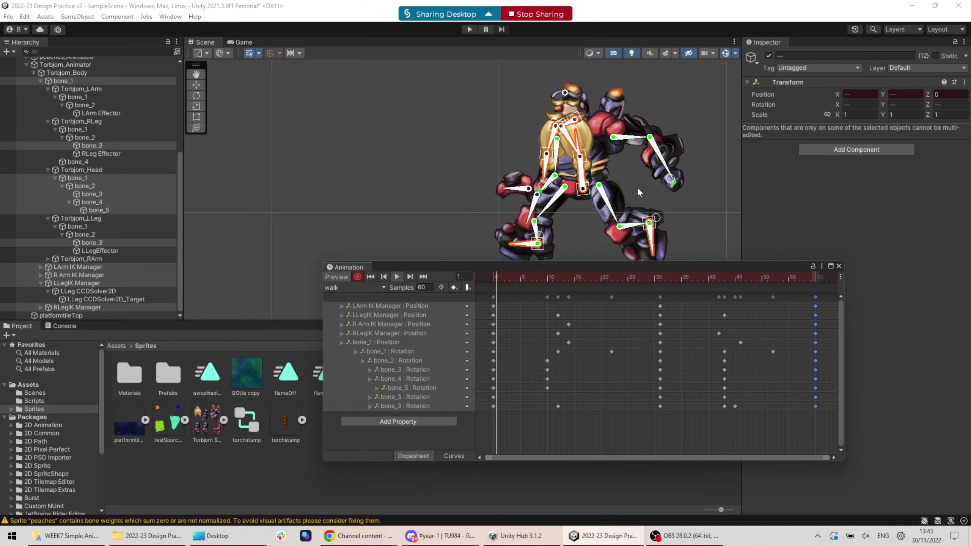
Stop the walk clip's playback and recording, and close the Animation window
scroll(555, 199, "down", 3)
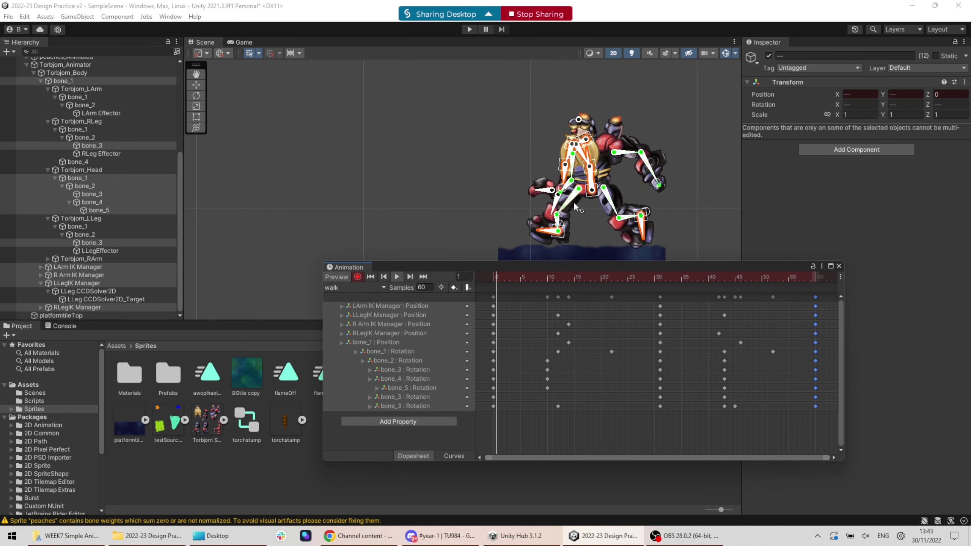
left_click(397, 276)
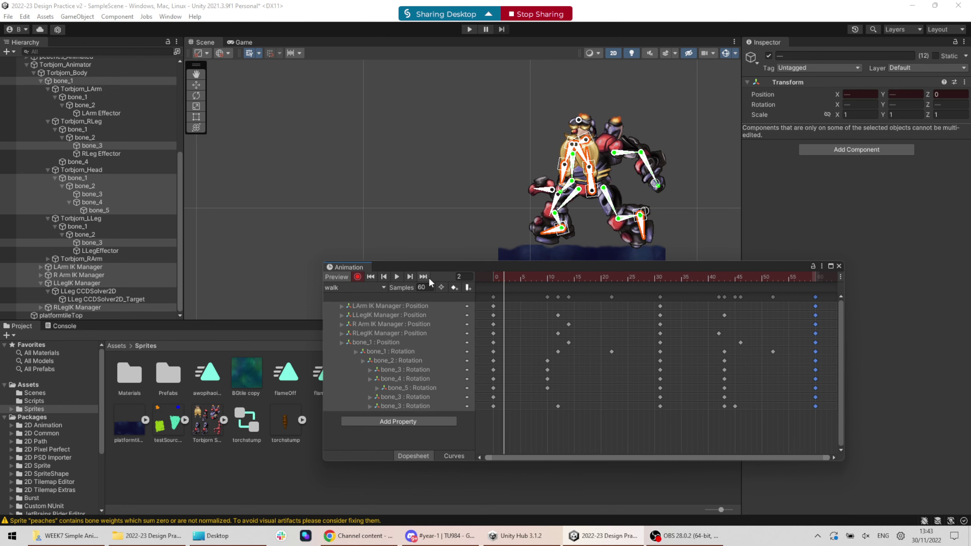
left_click_drag(472, 263, 335, 116)
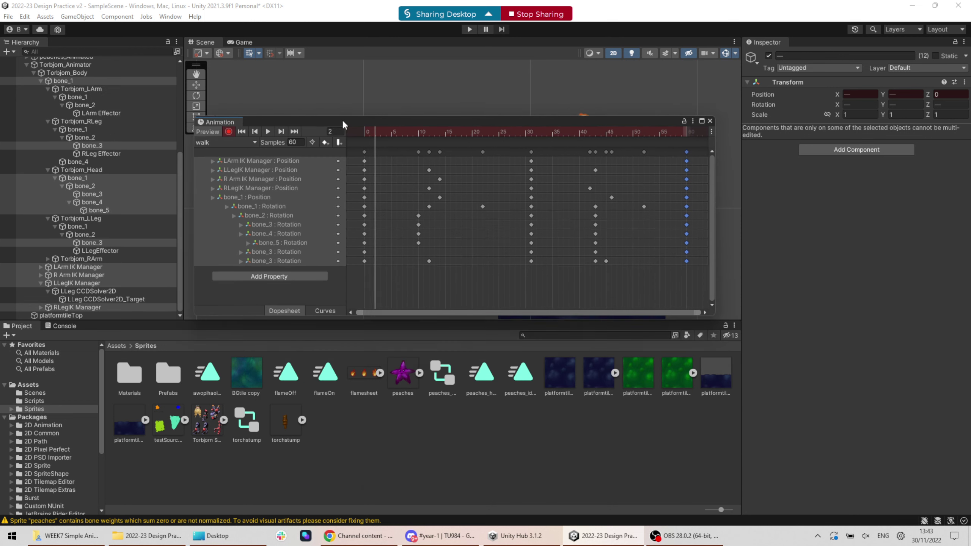
left_click(221, 129)
left_click(701, 118)
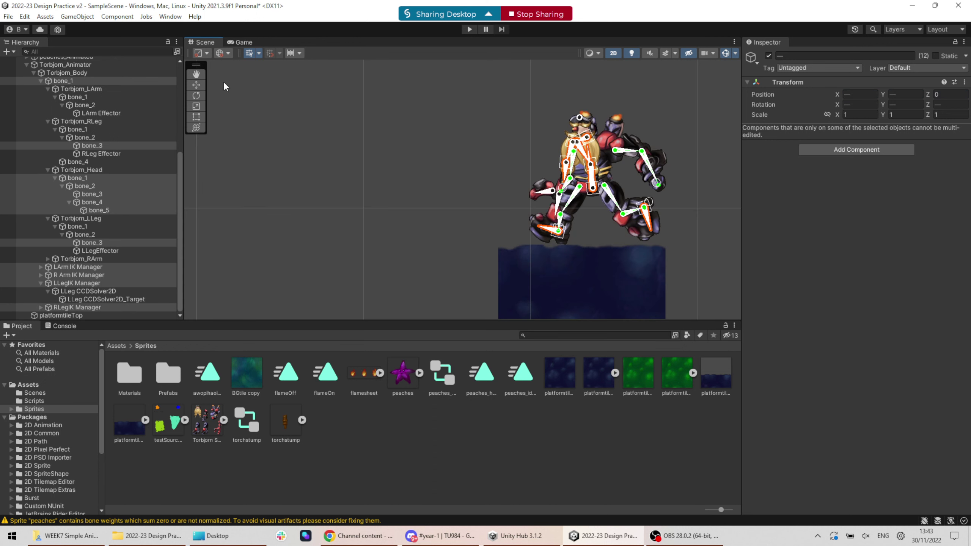
Open the Animator window and dock it next to the Project and Console windows
left_click(167, 17)
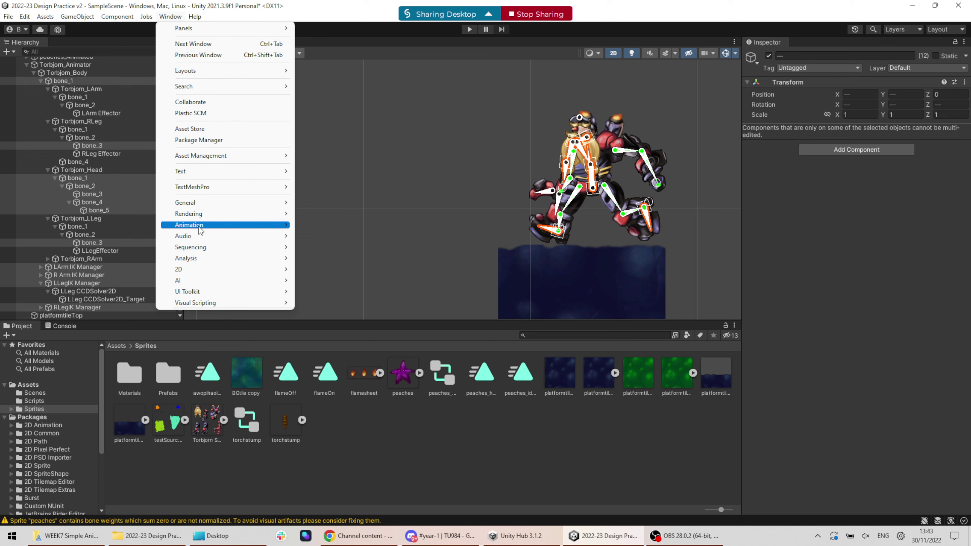
left_click(329, 236)
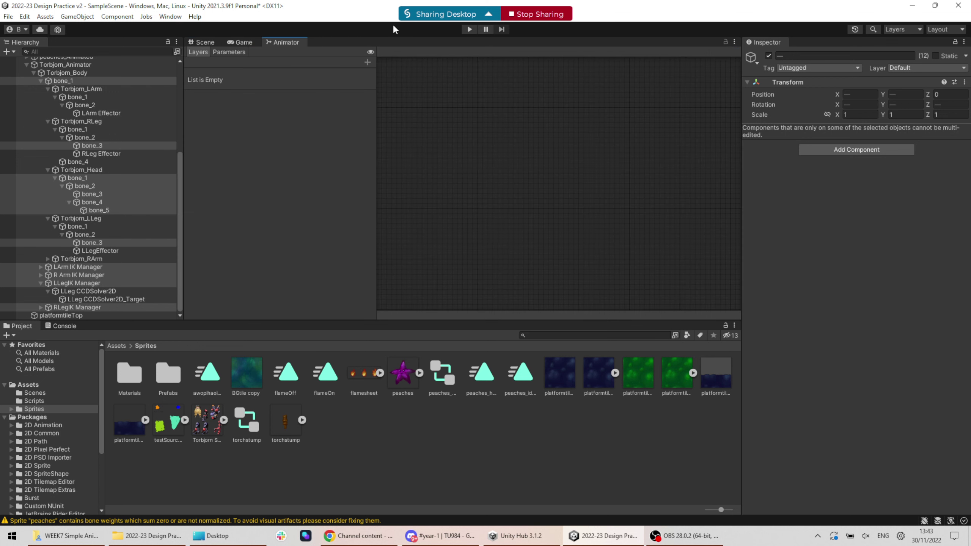
left_click_drag(273, 44, 100, 322)
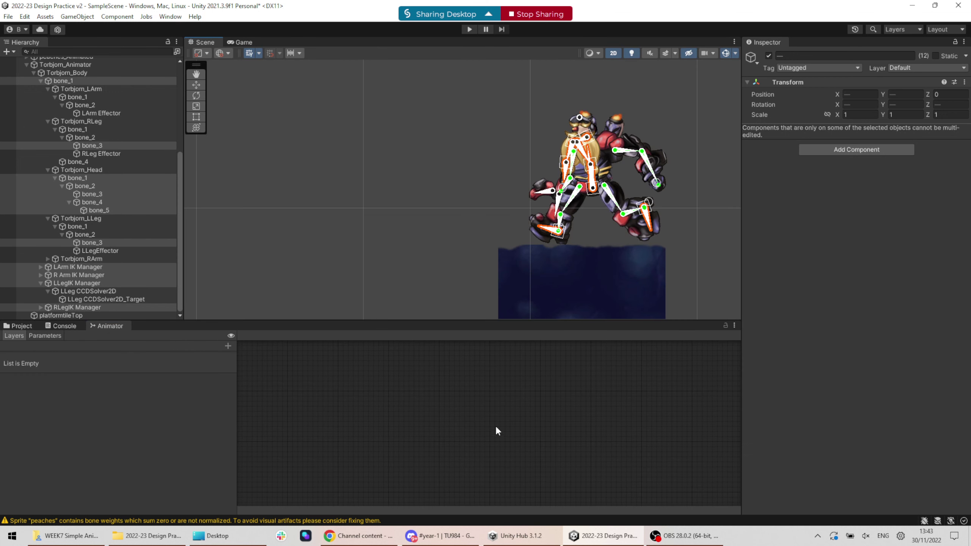
Display Torbjorn_Animator's controller graph and line up the walk state directly below the idle state
left_click(75, 97)
left_click(61, 72)
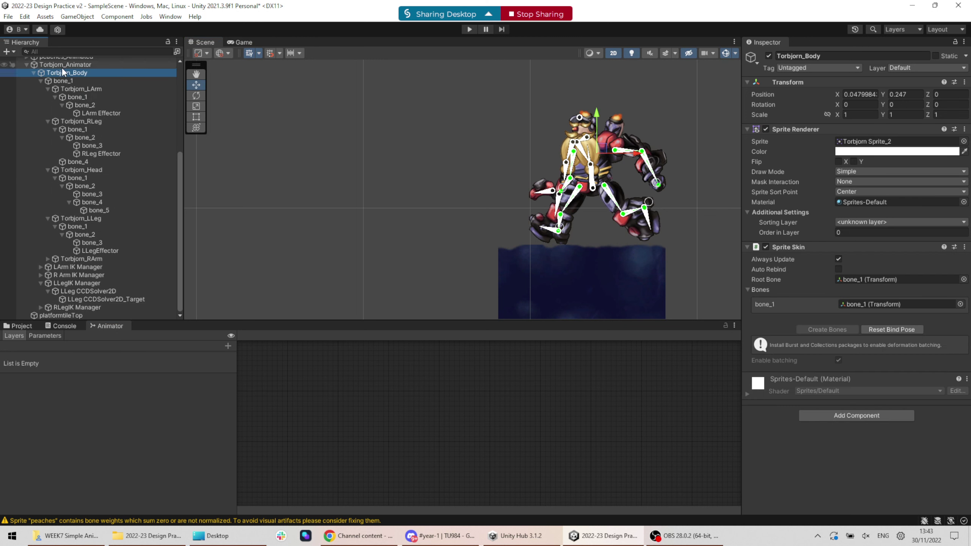
left_click(63, 65)
left_click_drag(394, 389, 475, 373)
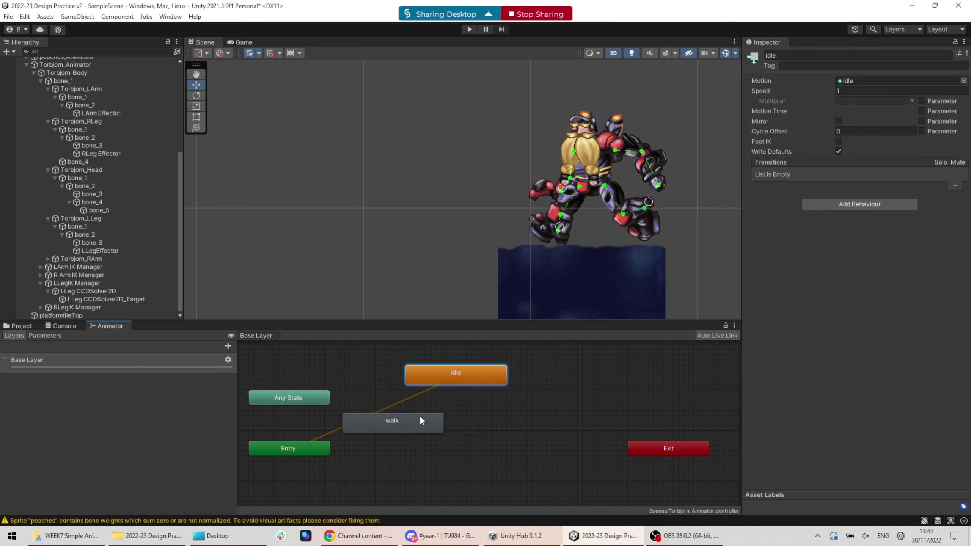
left_click_drag(419, 416, 486, 434)
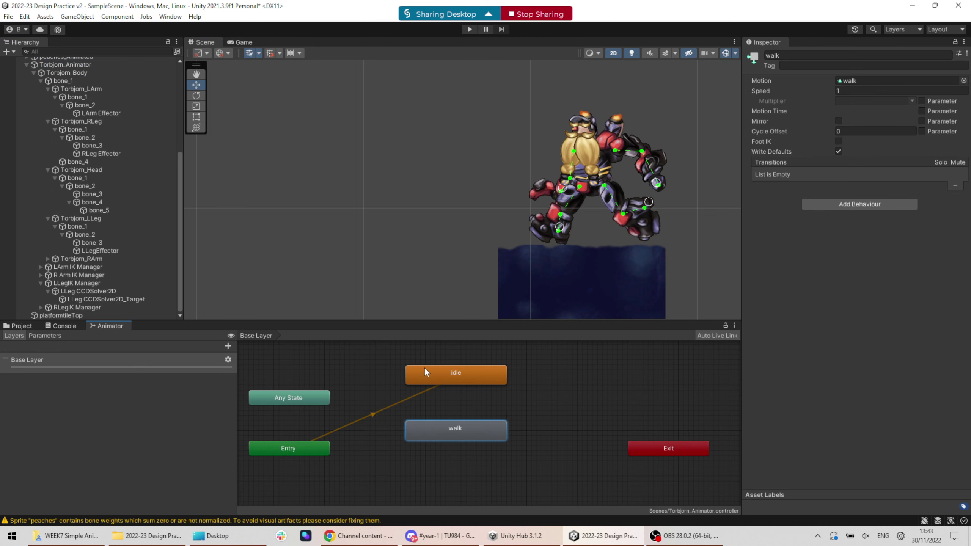
Create a transition from idle to walk and disable its Has Exit Time option
right_click(466, 378)
left_click(522, 387)
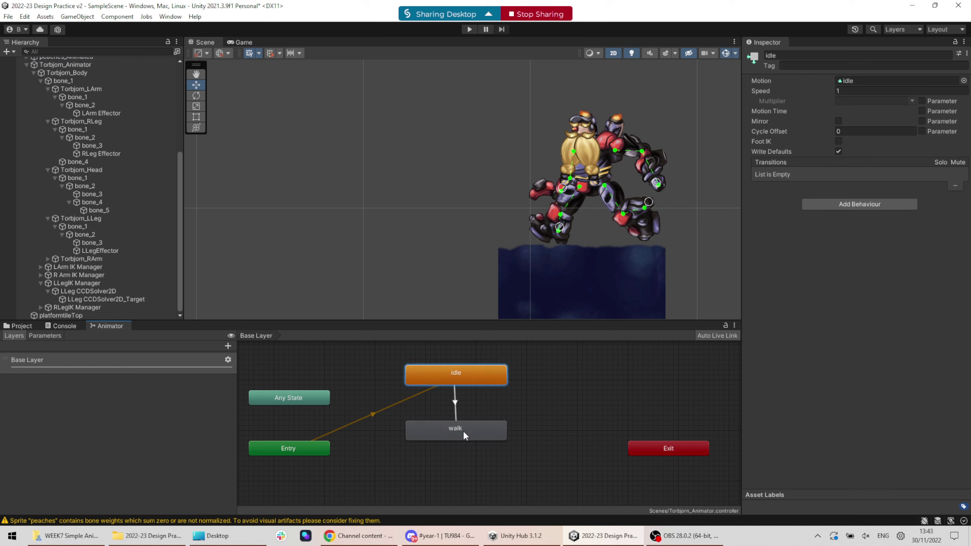
left_click(463, 431)
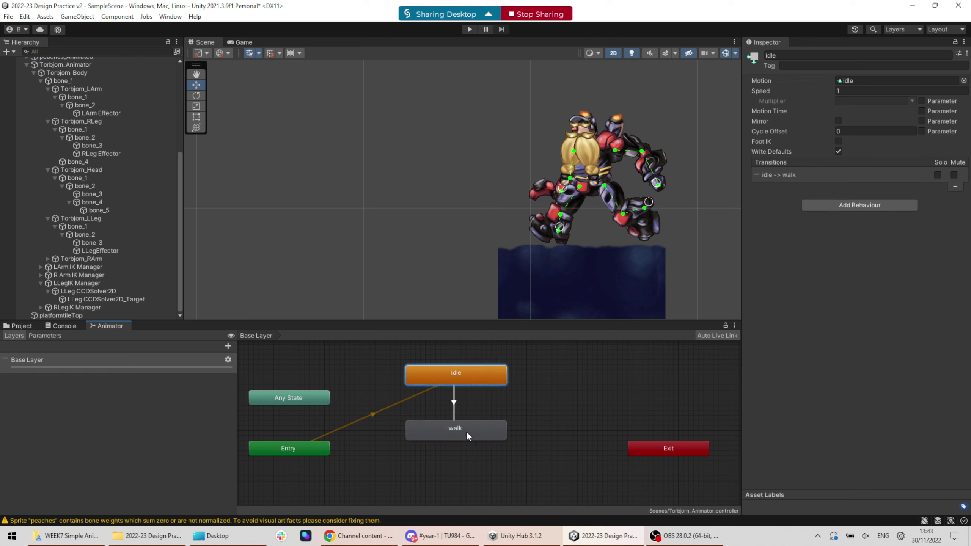
left_click(453, 405)
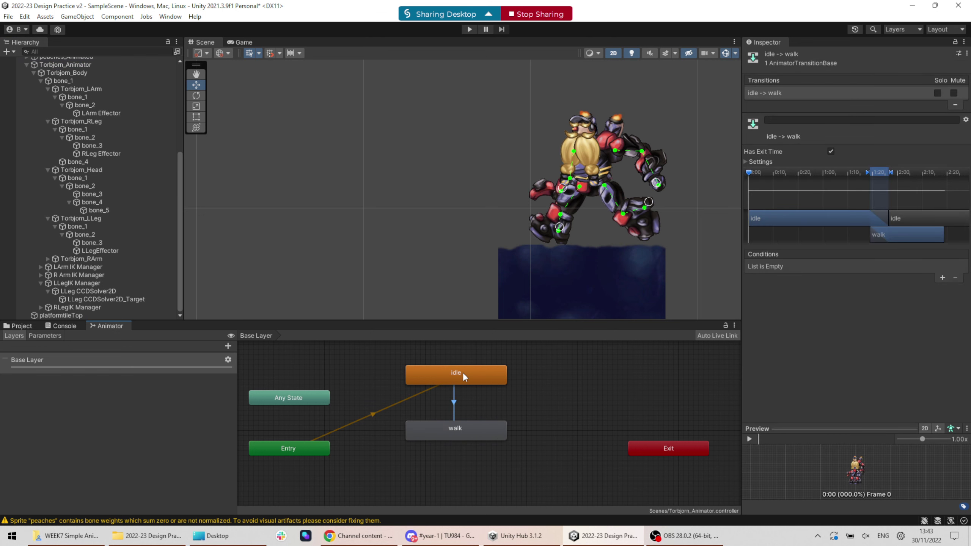
left_click(831, 152)
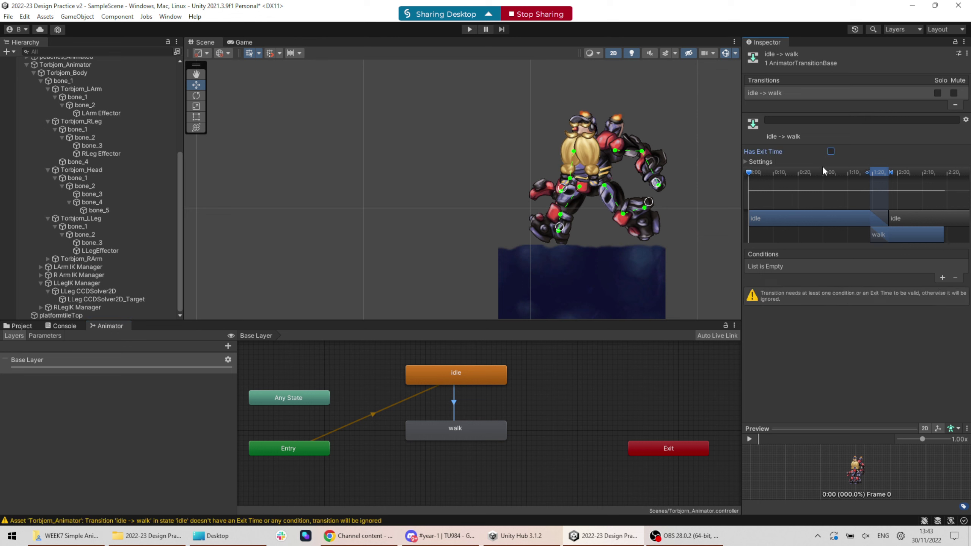
Try a longer idle-to-walk blend of about 0.56 s, and set its Transition Duration back to 0.25
left_click(745, 162)
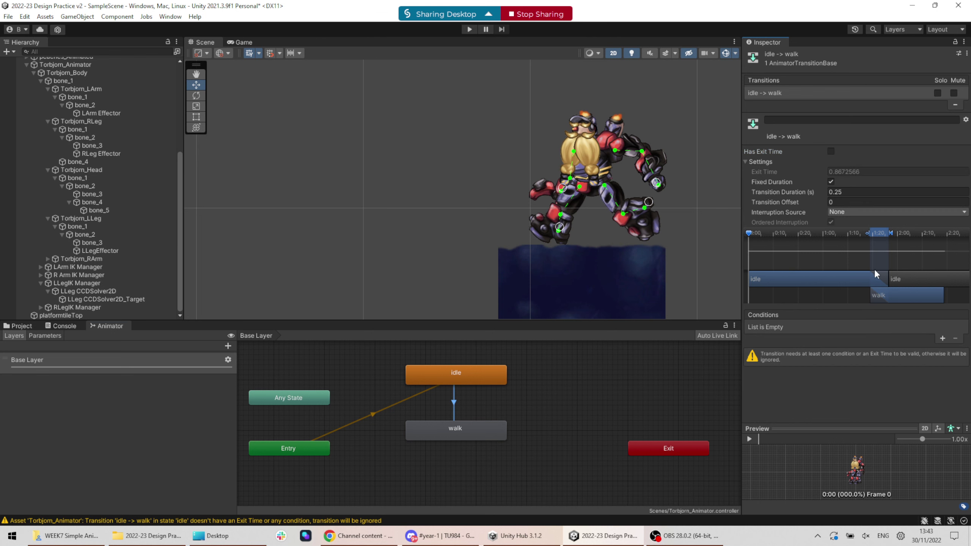
left_click_drag(868, 233, 845, 234)
left_click(841, 192)
type("0.25")
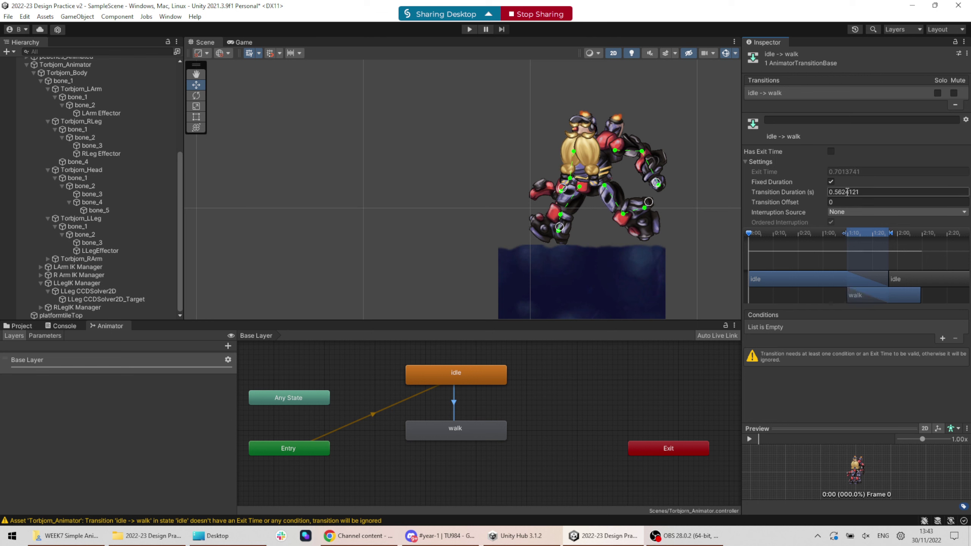
key("Return")
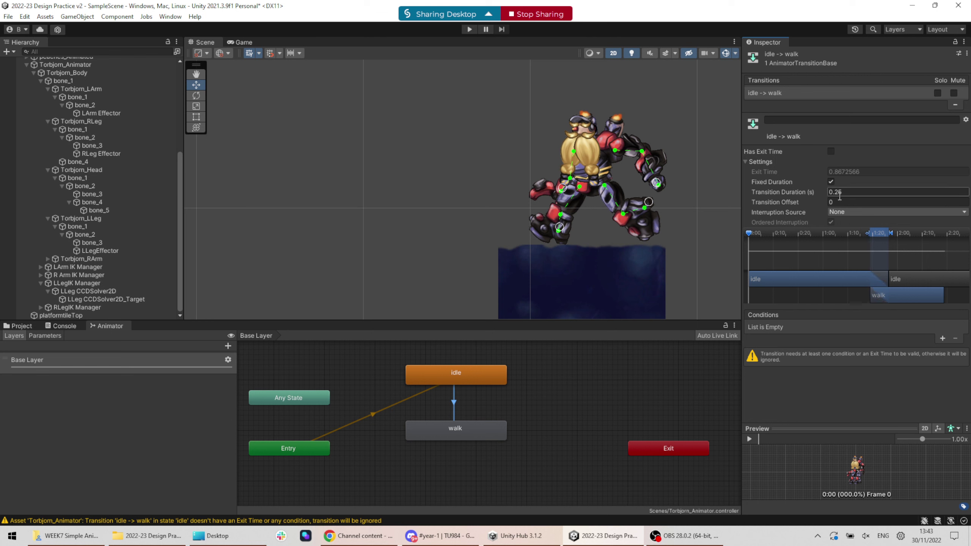
Try stretching the idle-to-walk blend to about 0.75 s and undo the change
middle_click_drag(570, 268, 481, 246)
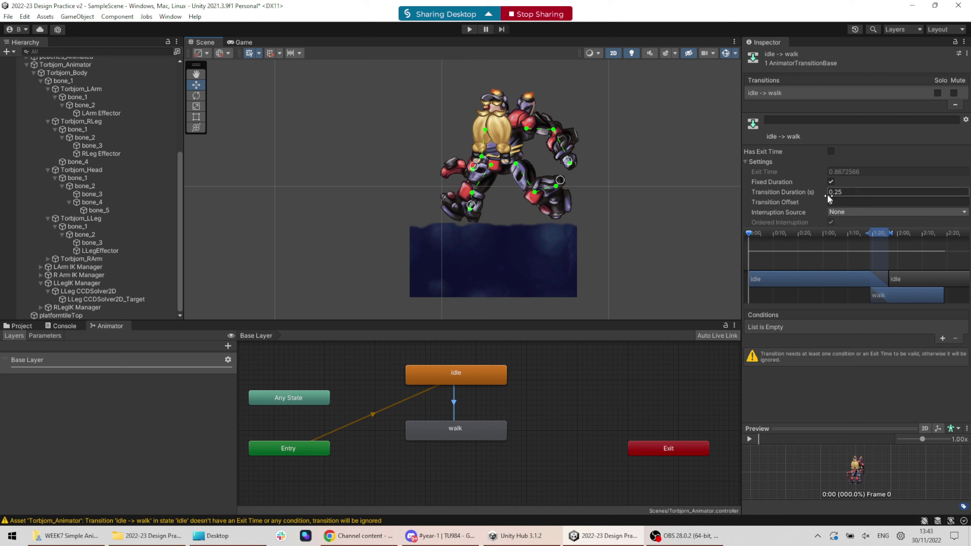
left_click_drag(868, 231, 829, 235)
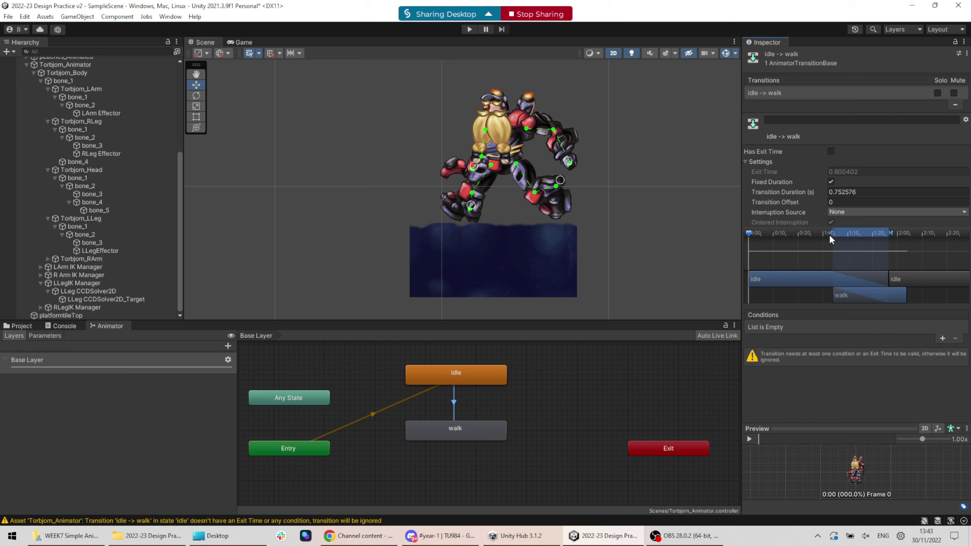
key("ctrl+z")
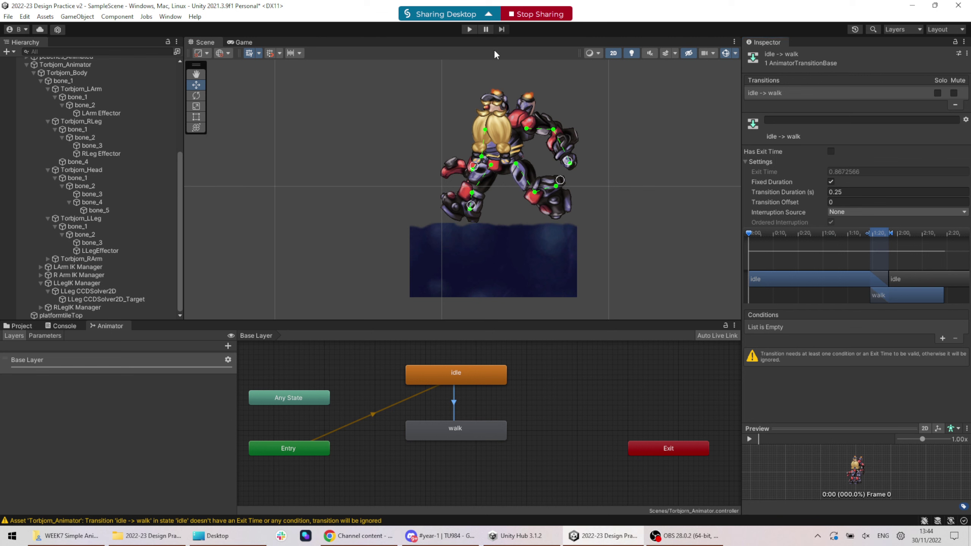
right_click(484, 431)
left_click(522, 444)
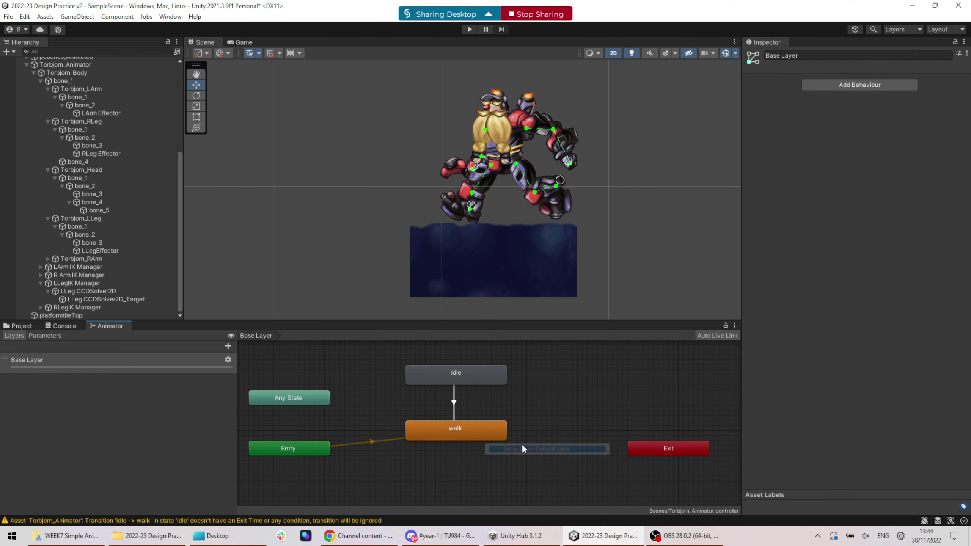
left_click(482, 436)
key("ctrl+z")
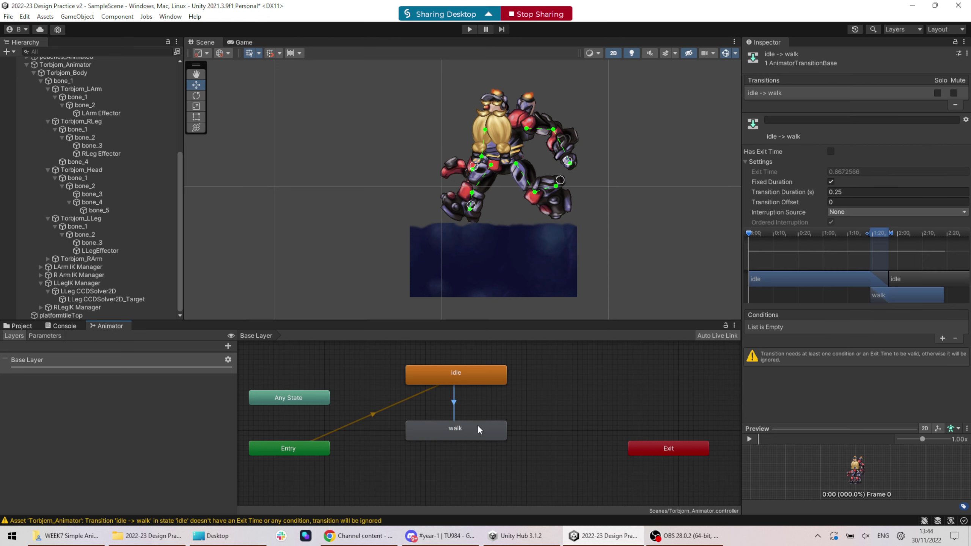
Create a return transition from walk to idle and disable its Has Exit Time option
right_click(477, 425)
left_click(504, 432)
left_click(476, 380)
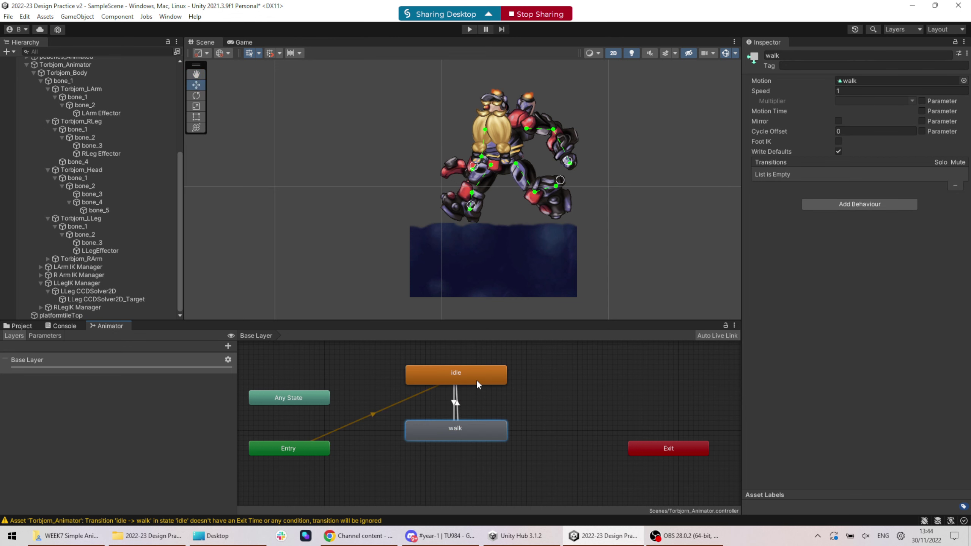
left_click(457, 405)
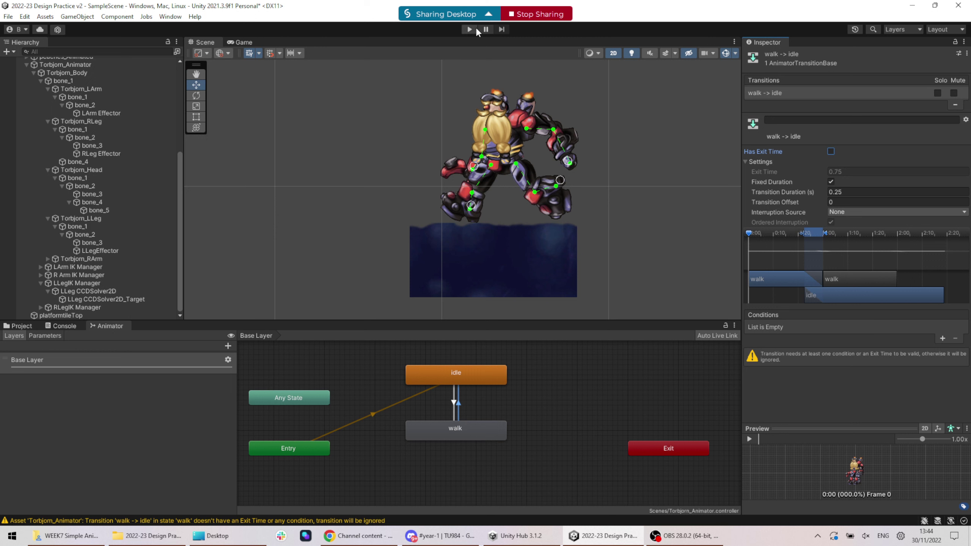
Select the idle-to-walk transition, test Torbjorn's states by running the game in the Scene view, and stop it
left_click(454, 403)
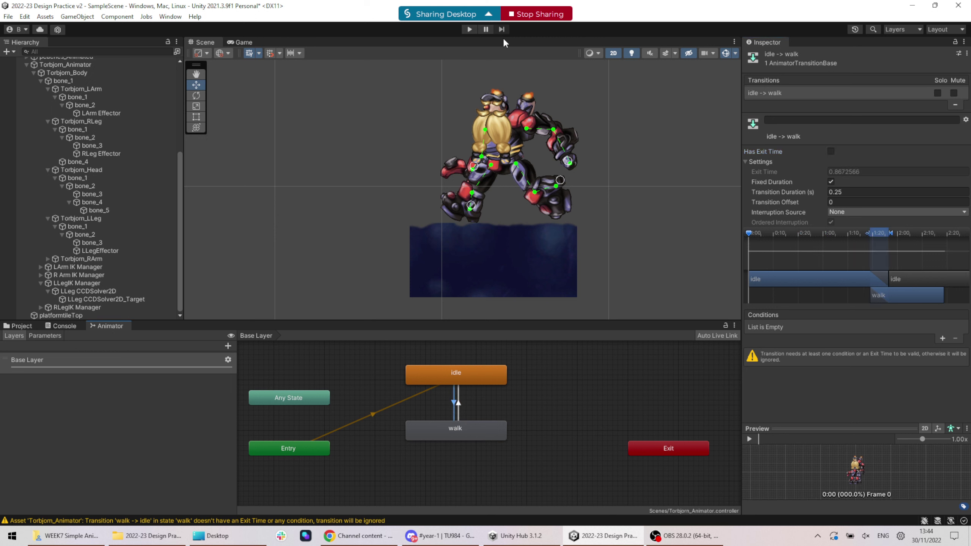
left_click(470, 30)
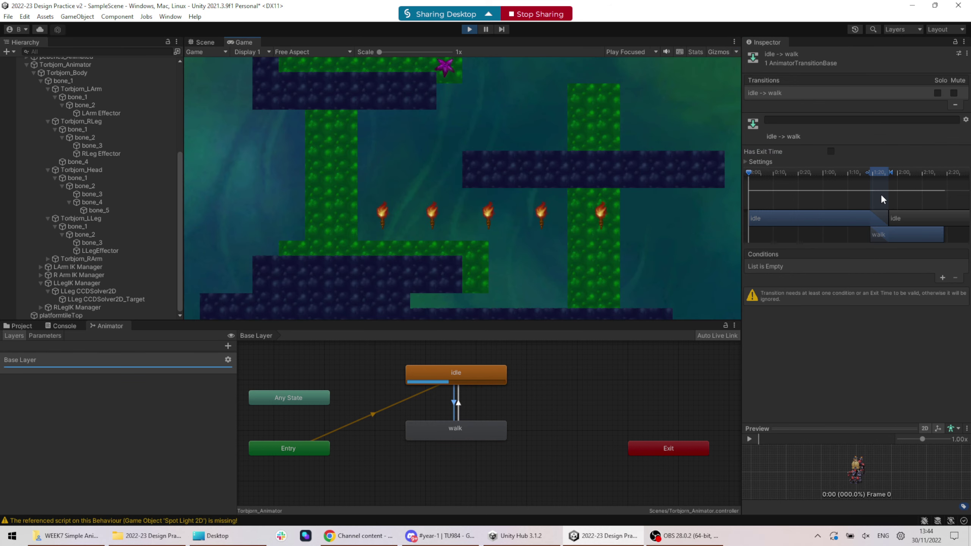
left_click(202, 42)
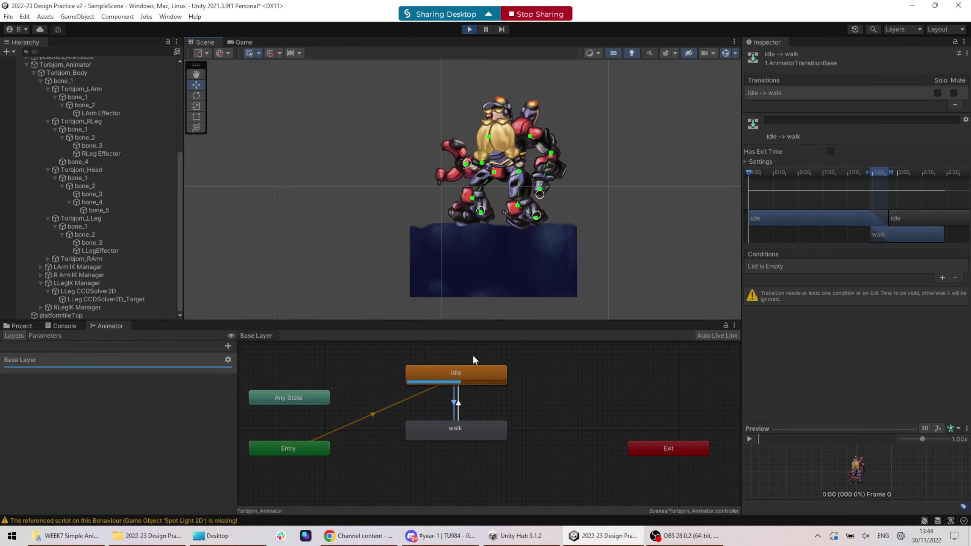
left_click(470, 29)
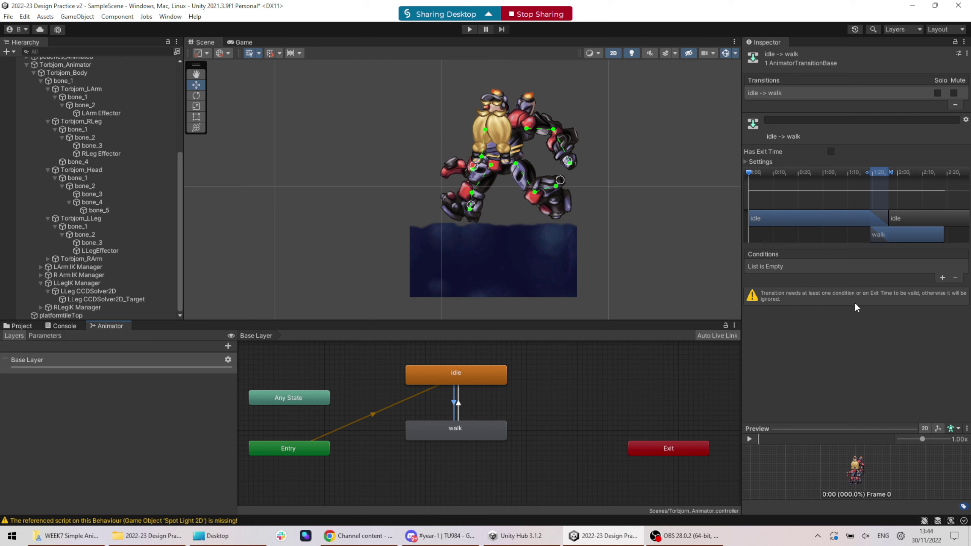
Enable Has Exit Time on the idle-to-walk transition and test it with a game run in the Scene view
left_click(830, 151)
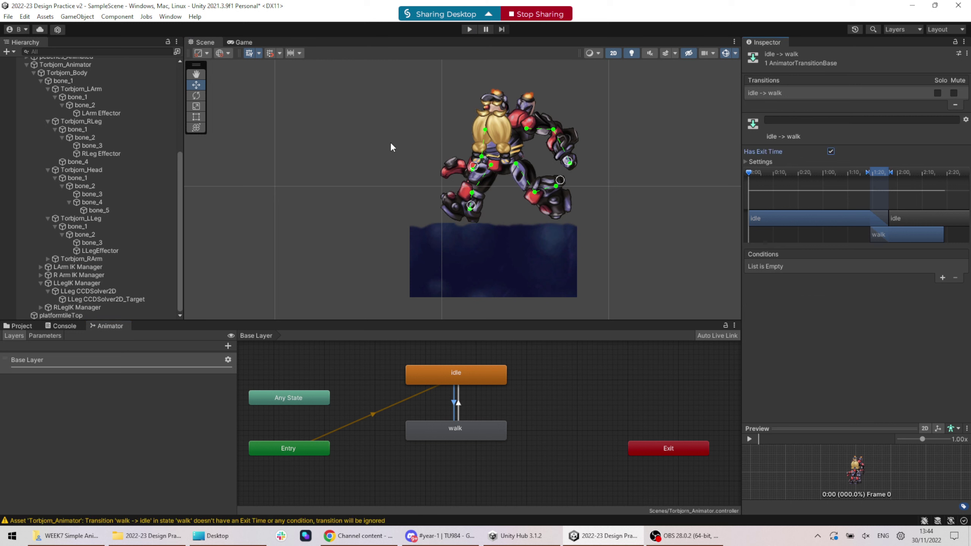
left_click(469, 30)
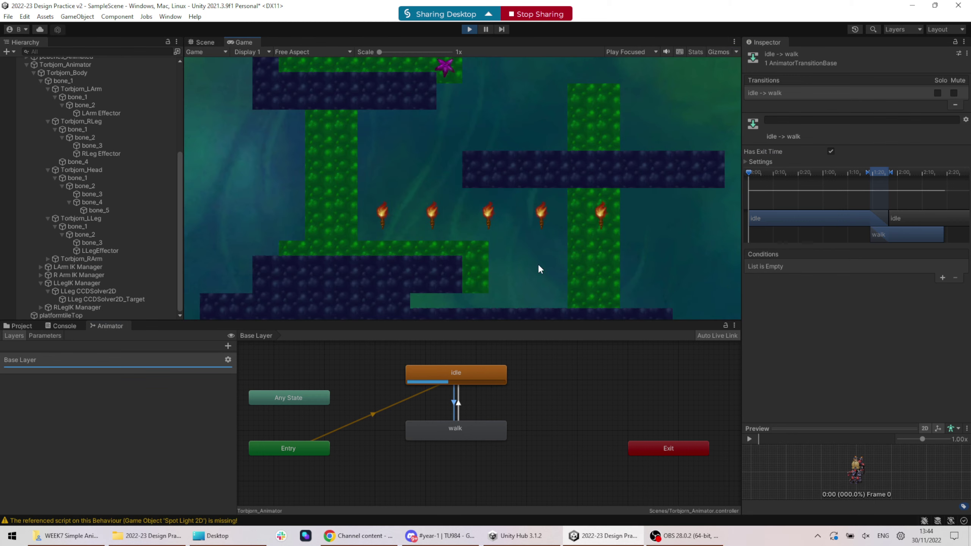
left_click(203, 43)
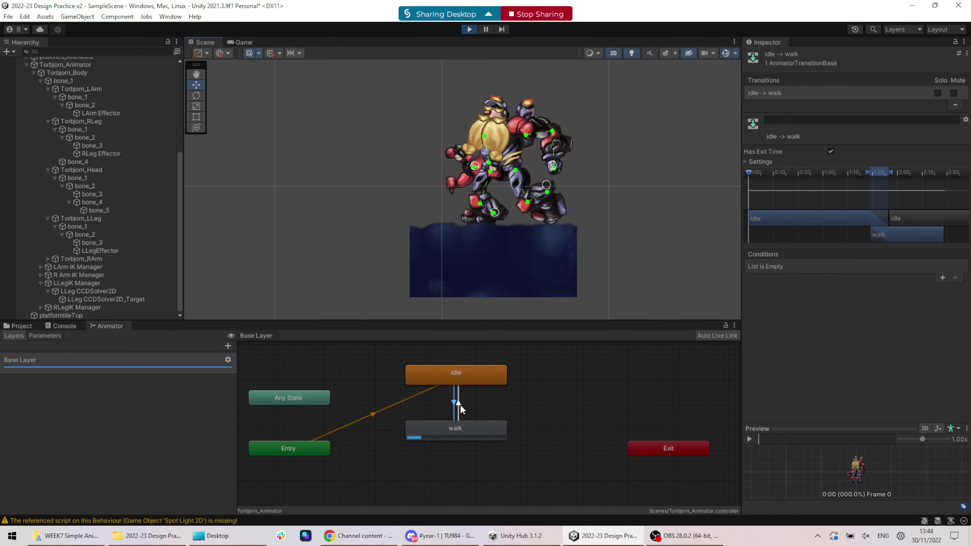
key("ctrl+p")
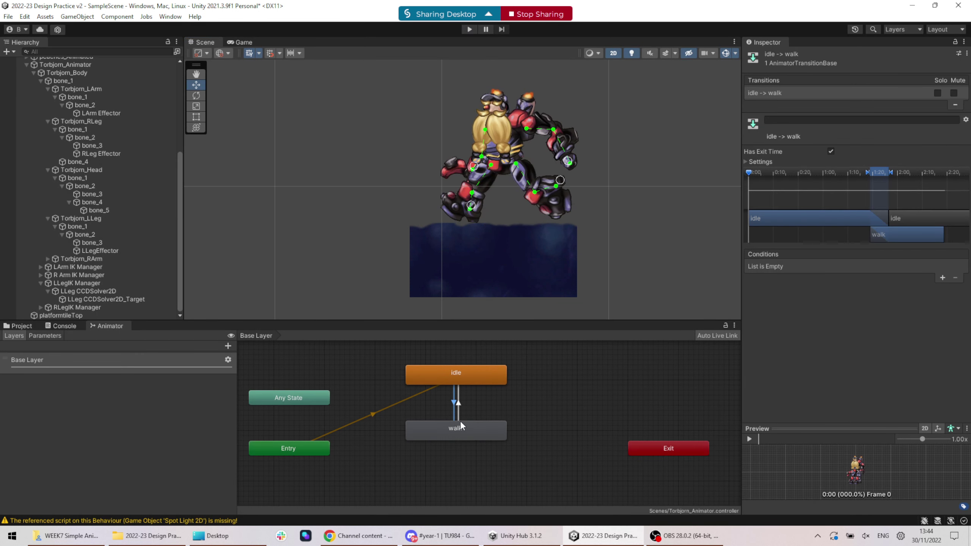
Enable Has Exit Time on the walk-to-idle transition, run the game in the Scene view and inspect the idle-to-walk transition
left_click(460, 404)
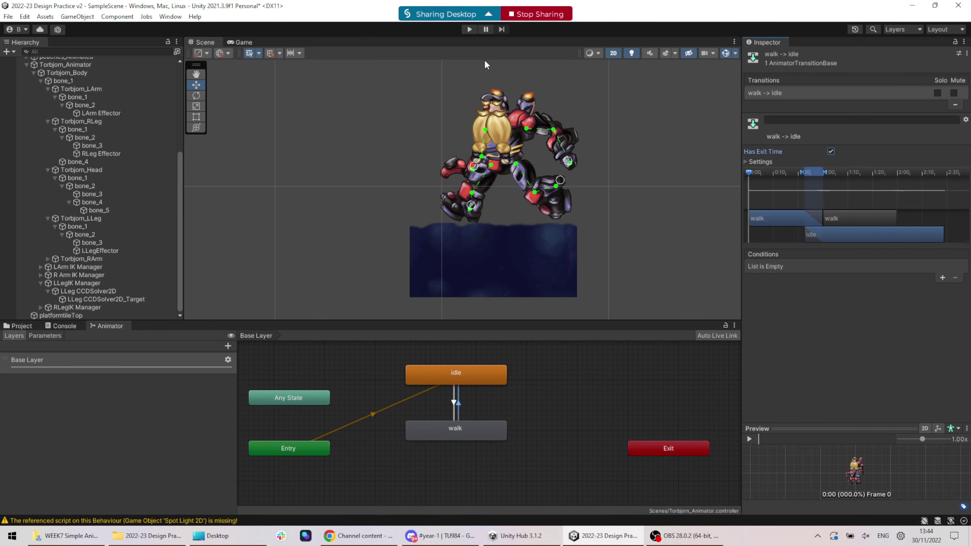
left_click(468, 30)
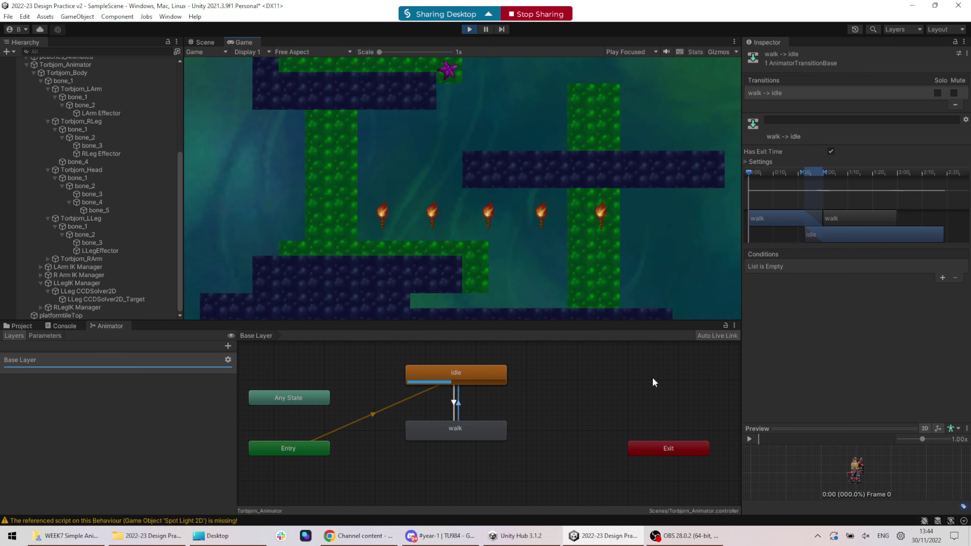
left_click(201, 42)
left_click(454, 403)
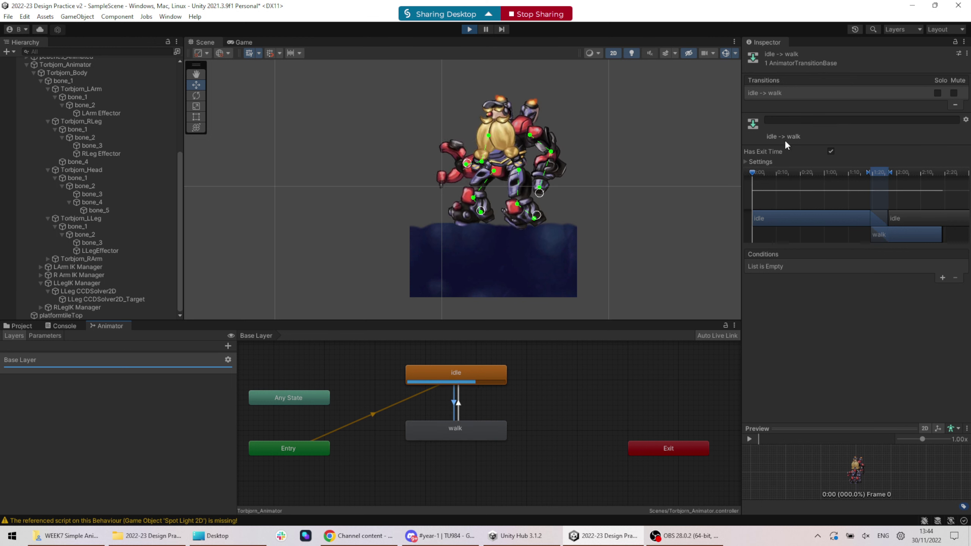
Try different blend timings on the idle-to-walk transition, down to an exit time of about 0.24, and toggle Has Exit Time off and on
left_click(745, 161)
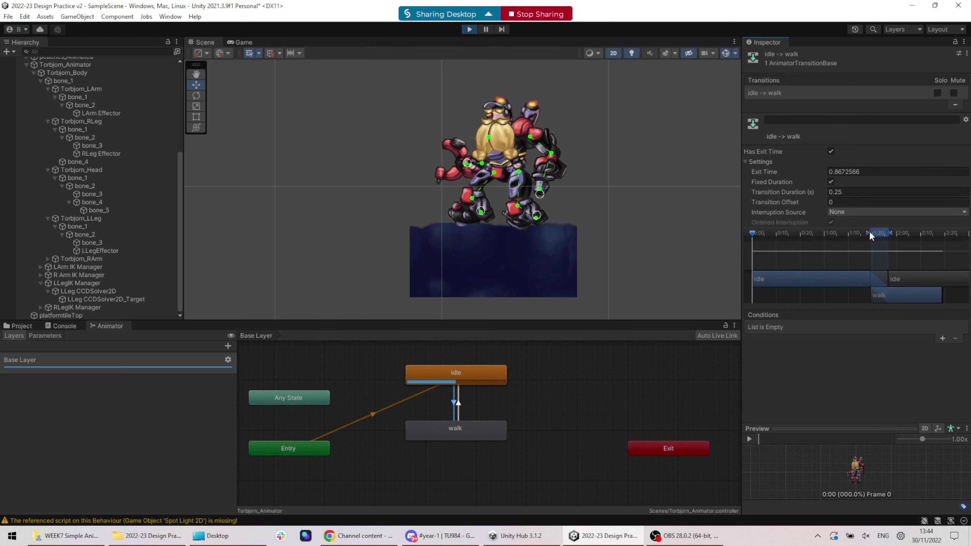
left_click_drag(868, 231, 881, 232)
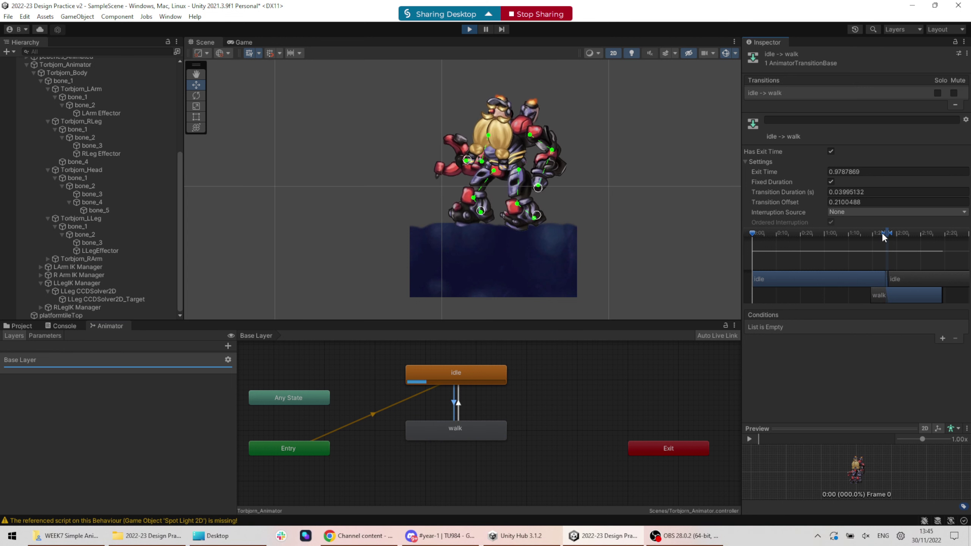
mouse_move(884, 231)
left_mouse_down()
mouse_move(775, 233)
mouse_move(783, 235)
left_mouse_up()
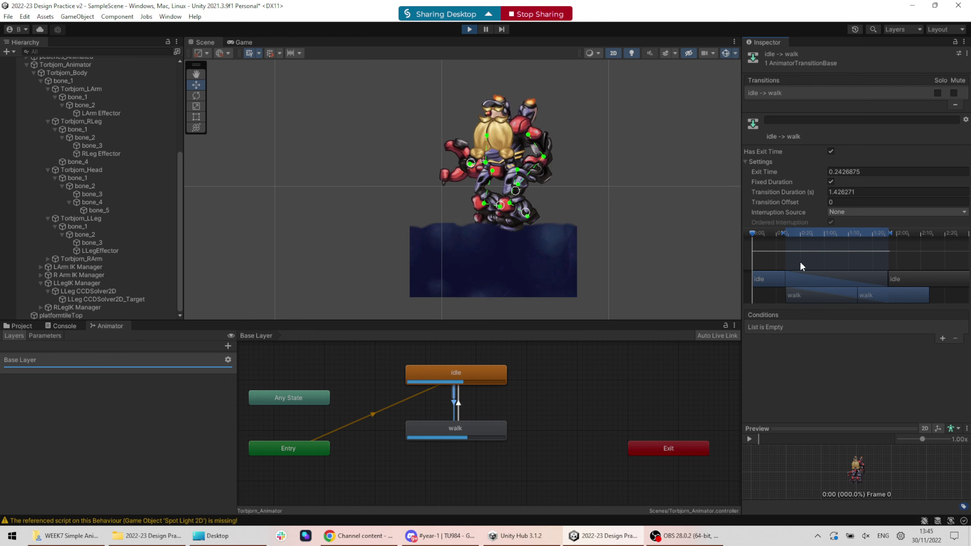
left_click_drag(783, 232, 858, 231)
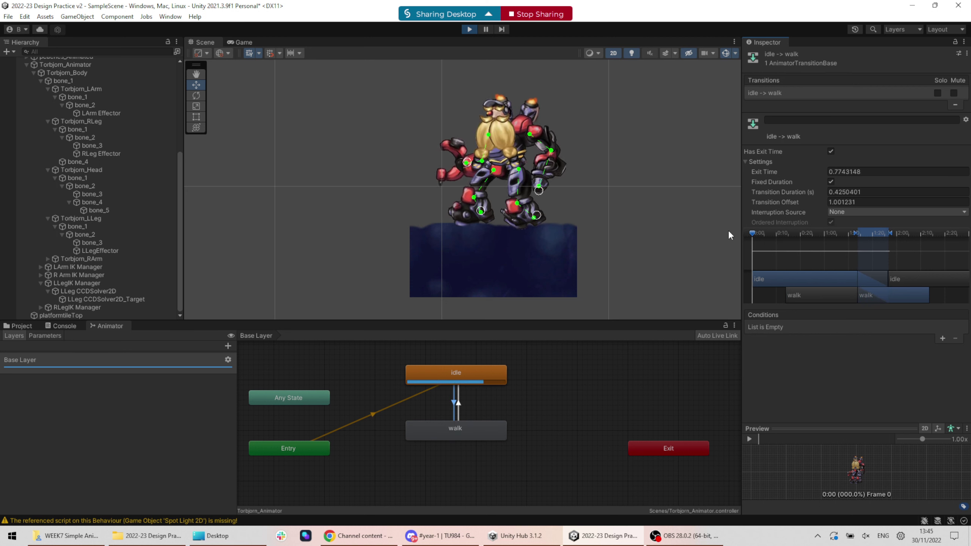
left_click(831, 151)
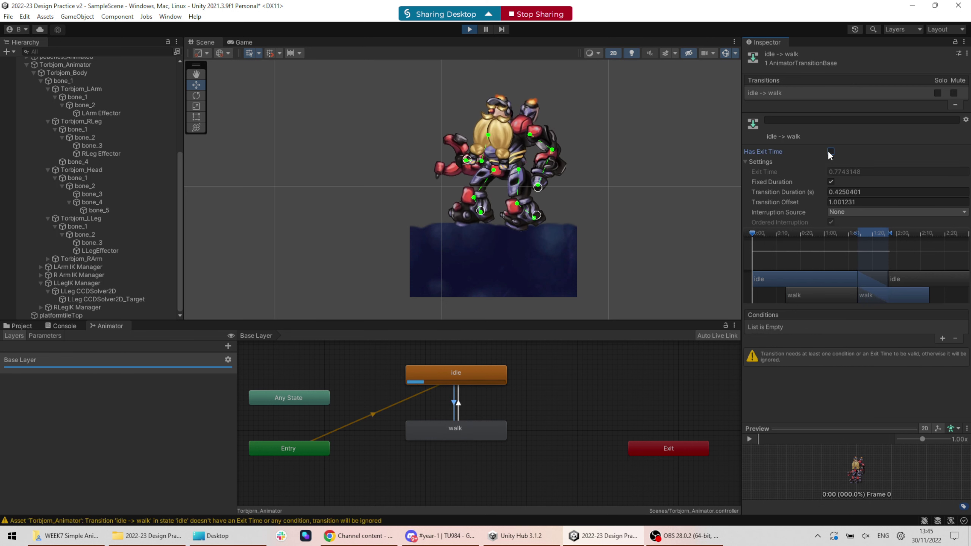
left_click(831, 152)
Stop the game and delete both transitions between the idle and walk states
left_click(472, 33)
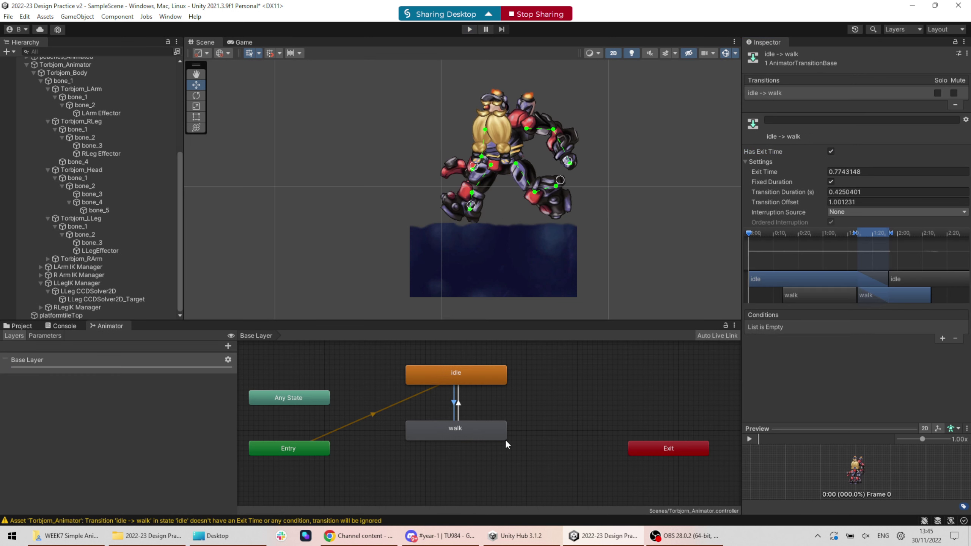
left_click(474, 405)
left_click(454, 403)
key("Delete")
left_click(459, 404)
key("Delete")
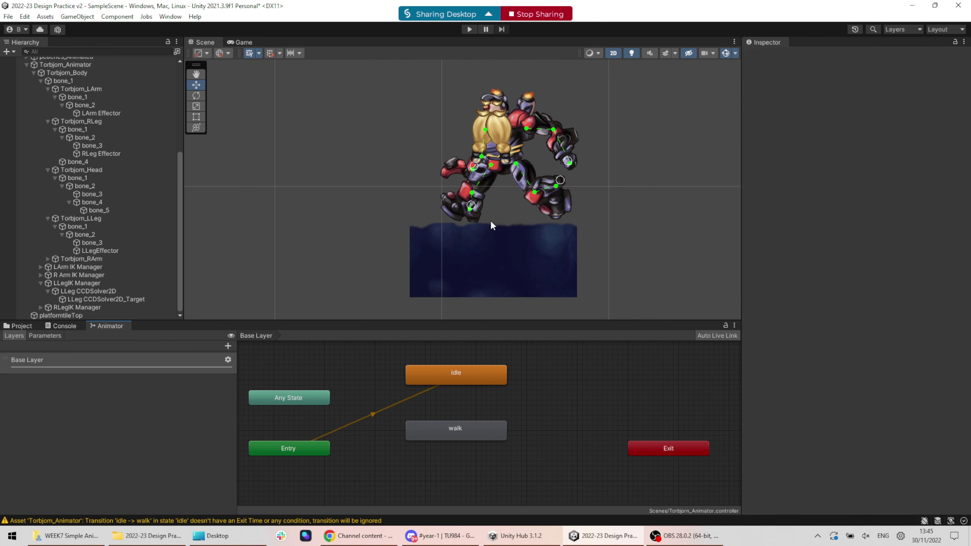
Open the AnimationScriptUsingAddForce script from the project's Scripts folder in the code editor
left_click(26, 325)
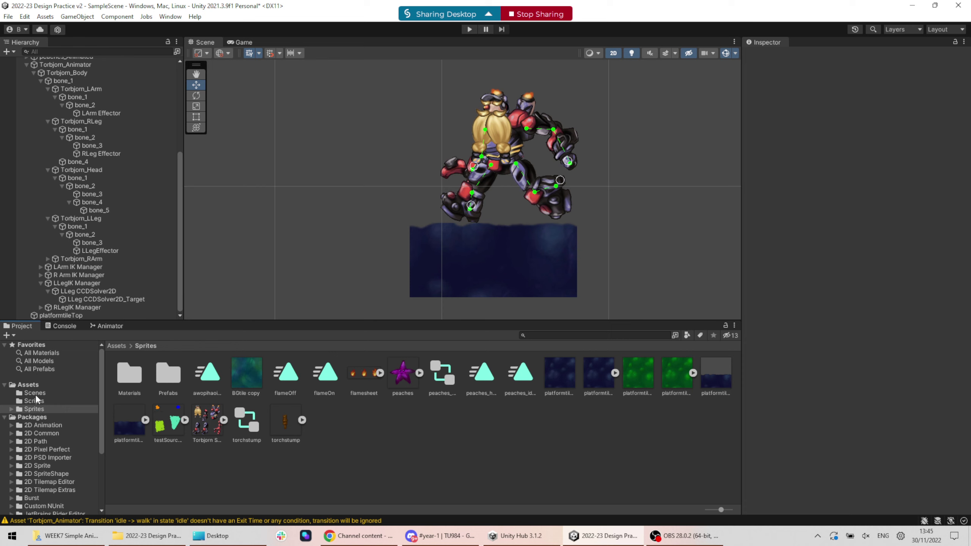
left_click(29, 384)
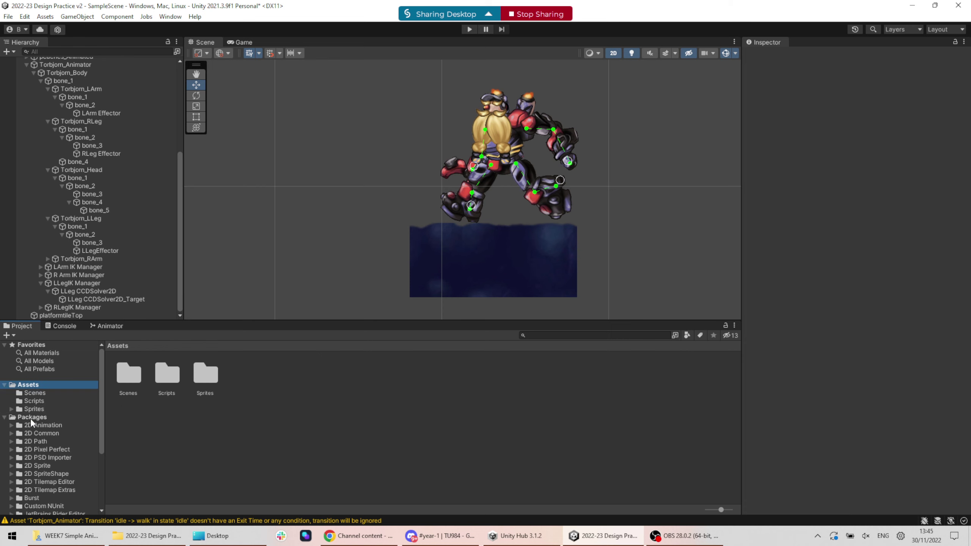
left_click(36, 401)
left_click(122, 377)
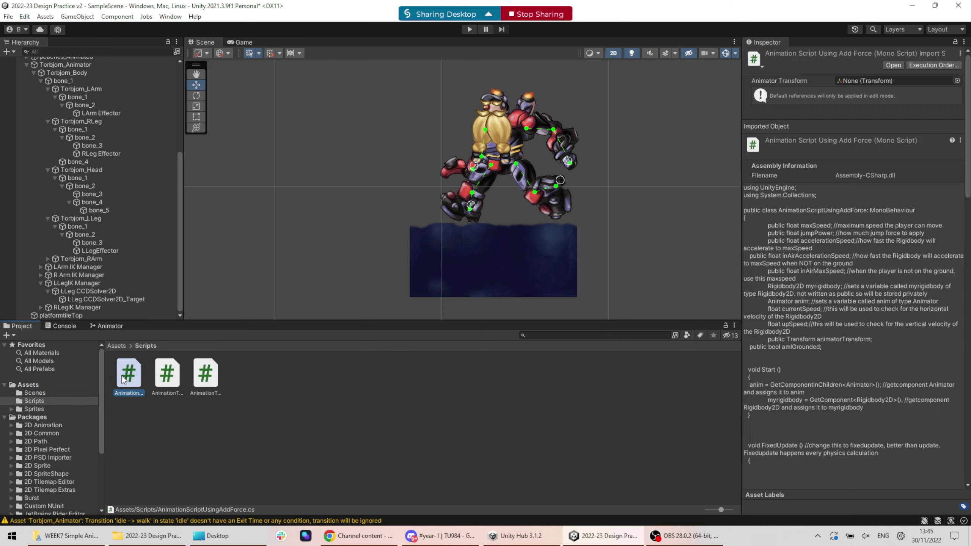
double_click(122, 377)
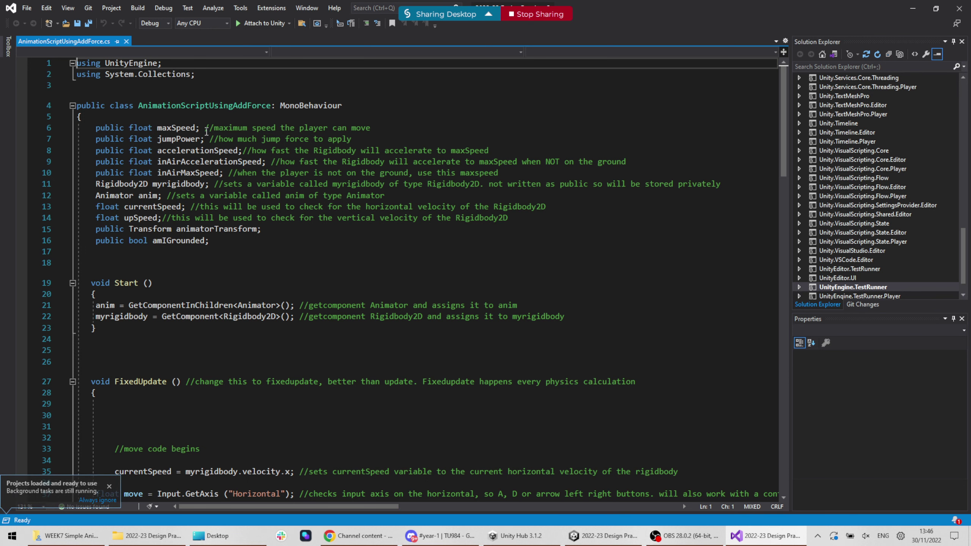
Examine the script's variables, Start method, movement, jump and ground-check code, and return to Unity
scroll(229, 153, "down", 3)
scroll(228, 172, "up", 2)
scroll(227, 173, "down", 3)
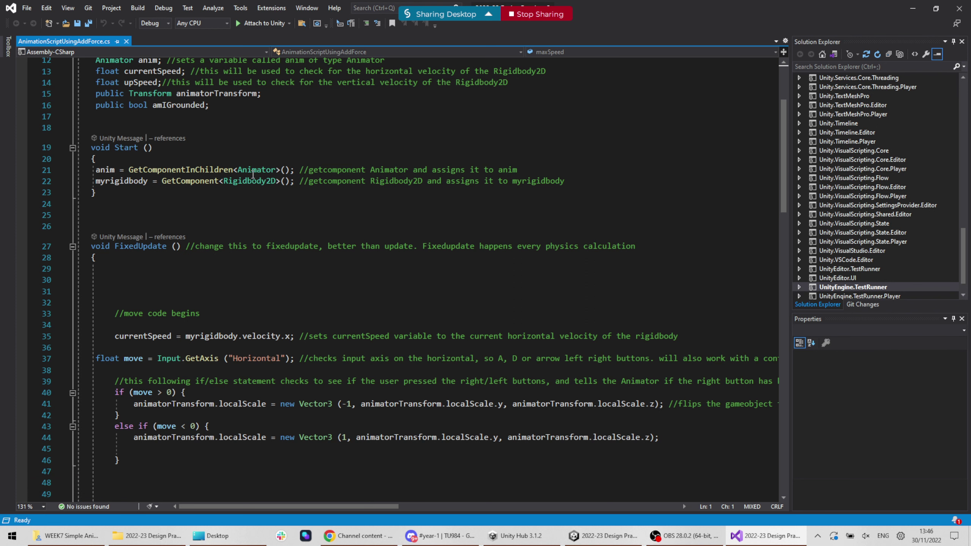
mouse_move(238, 184)
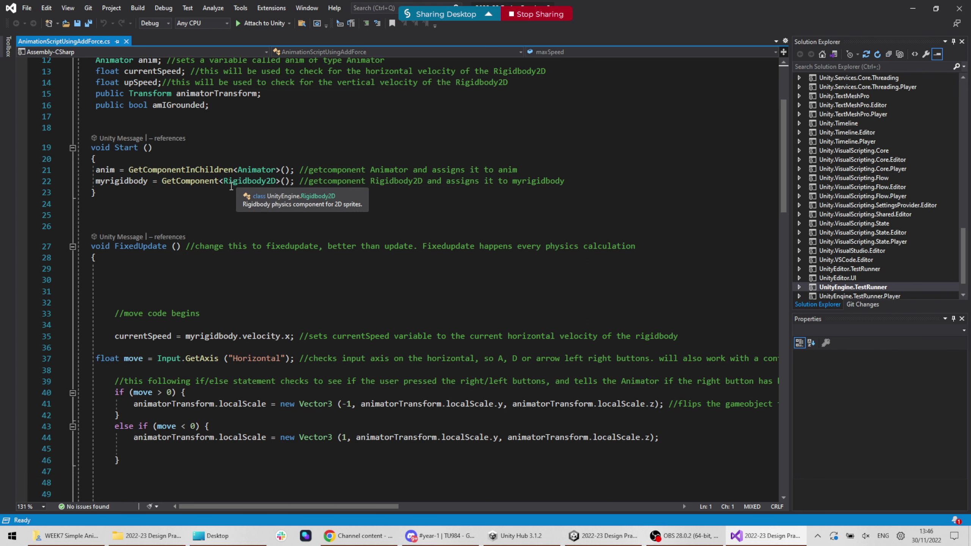
scroll(241, 182, "down", 1)
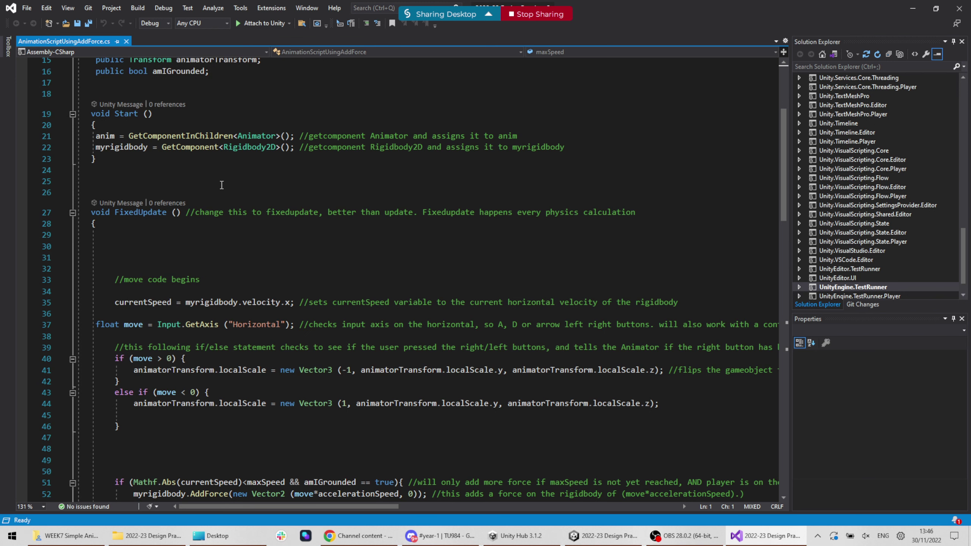
scroll(203, 185, "down", 4)
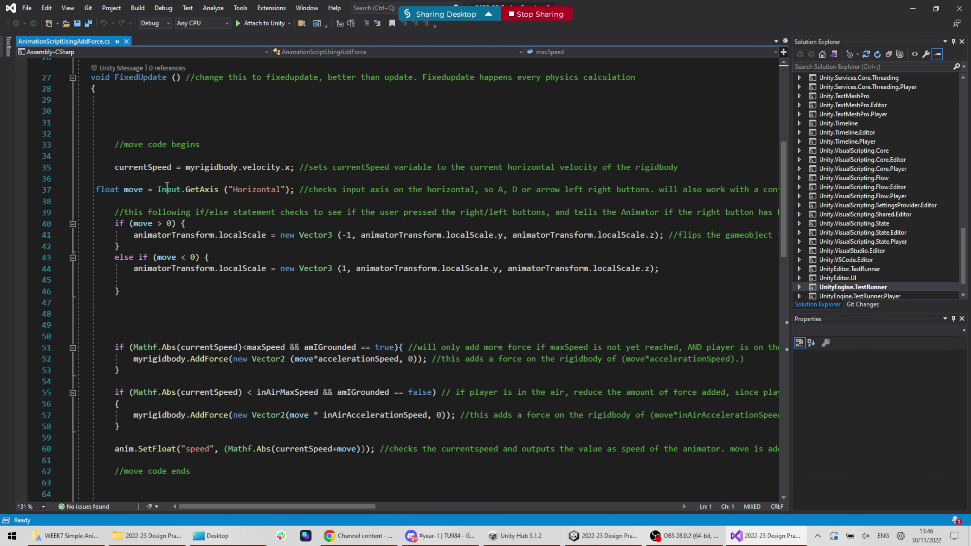
mouse_move(175, 193)
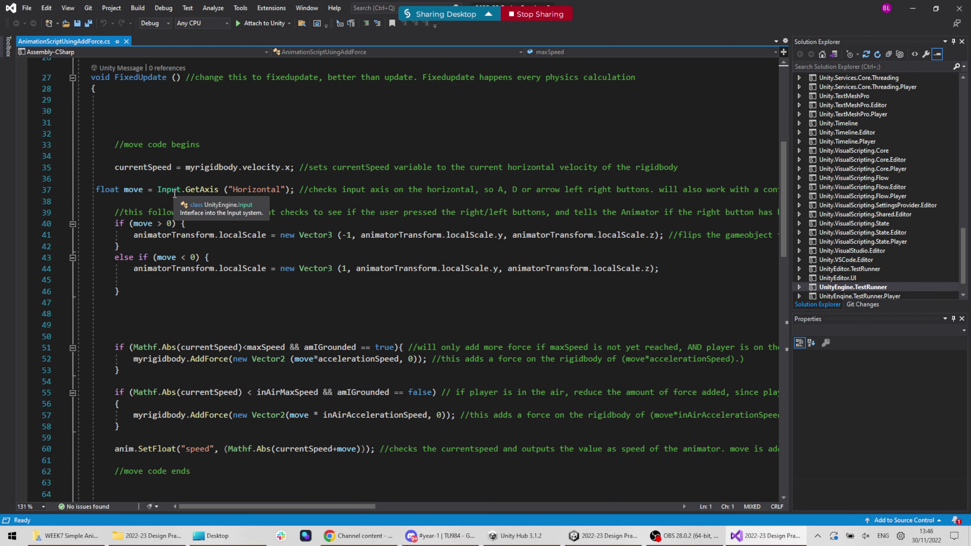
scroll(174, 193, "down", 12)
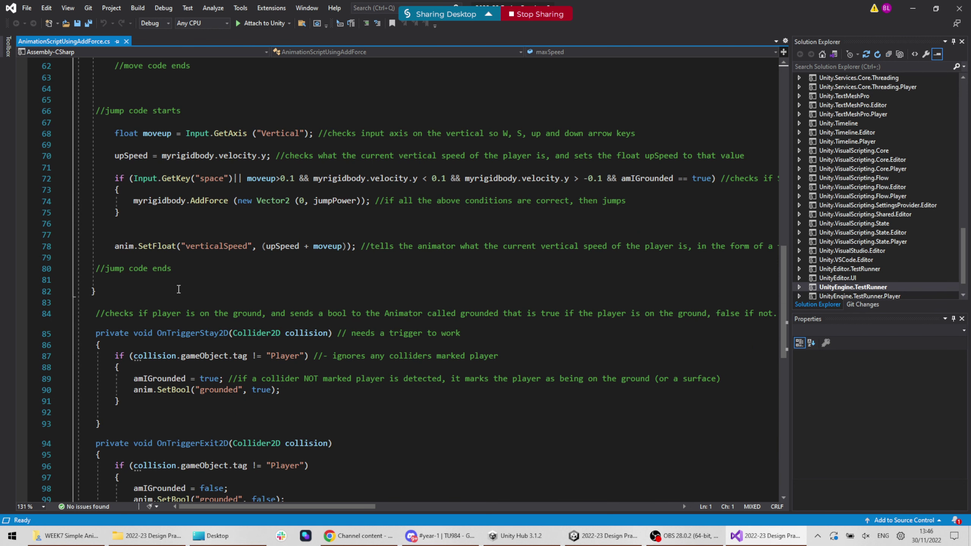
scroll(180, 290, "down", 2)
mouse_move(160, 266)
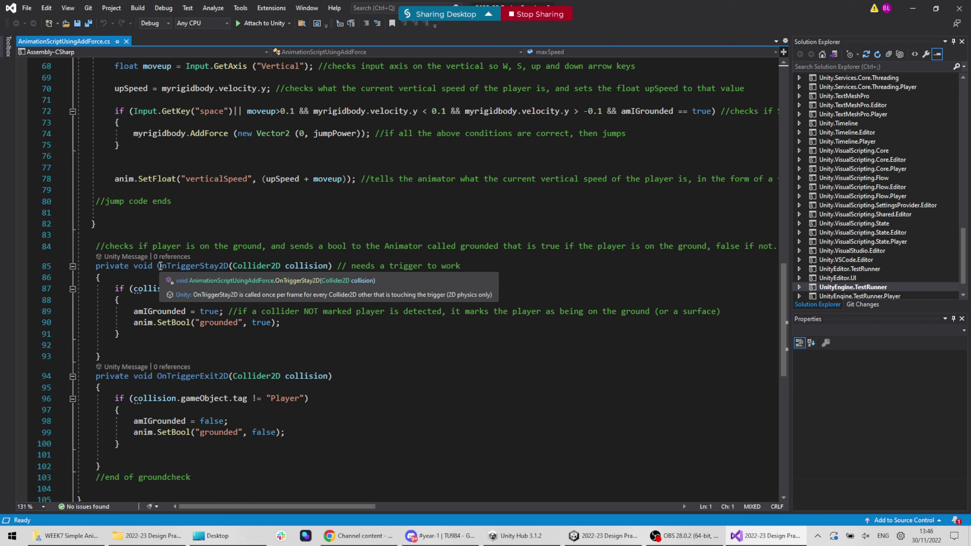
left_click(921, 10)
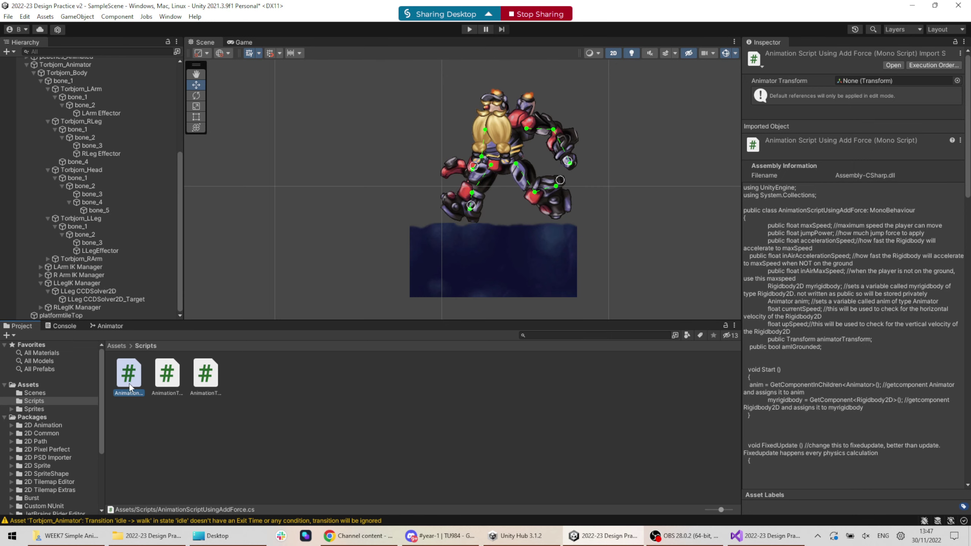
Collapse Torbjorn_Animator in the hierarchy and create an empty parent object for it
scroll(70, 94, "up", 6)
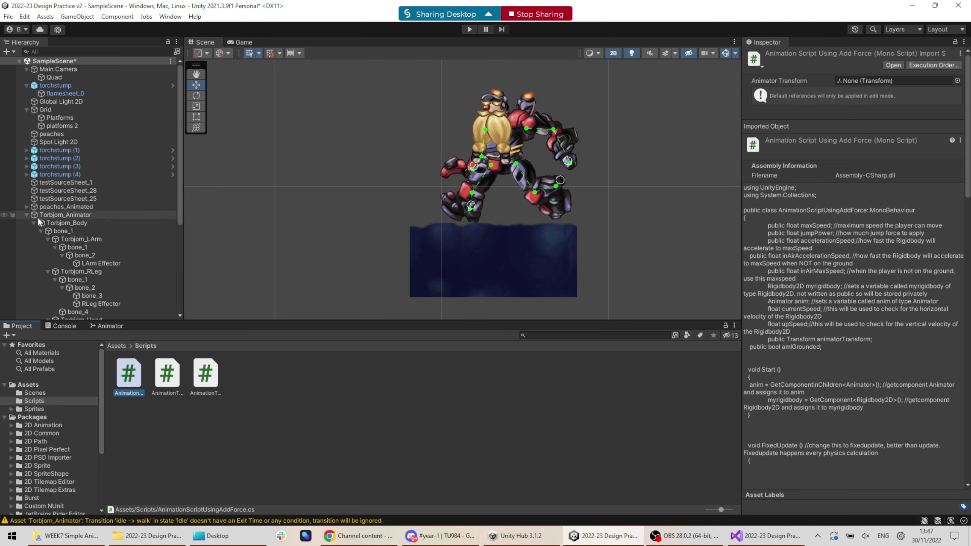
left_click(26, 216)
left_click(61, 216)
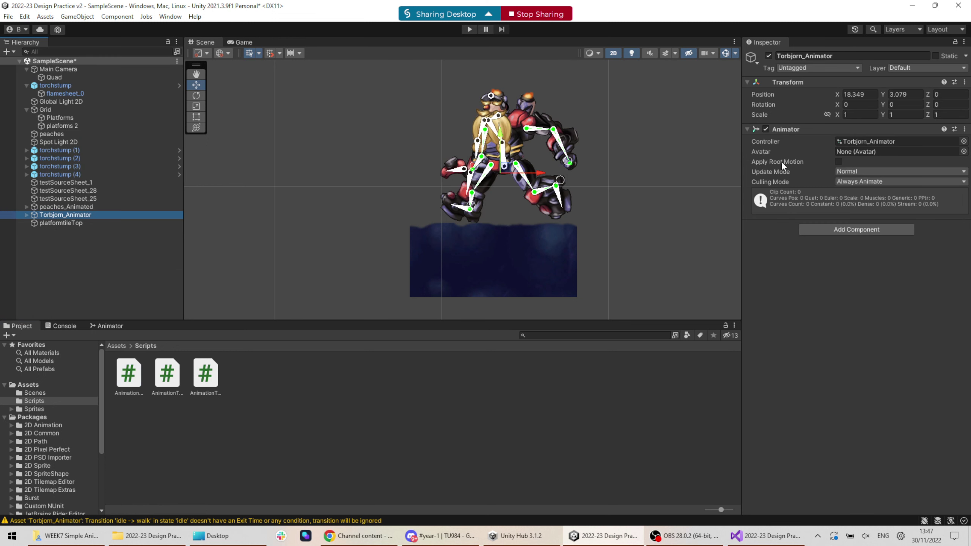
right_click(78, 217)
left_click(152, 347)
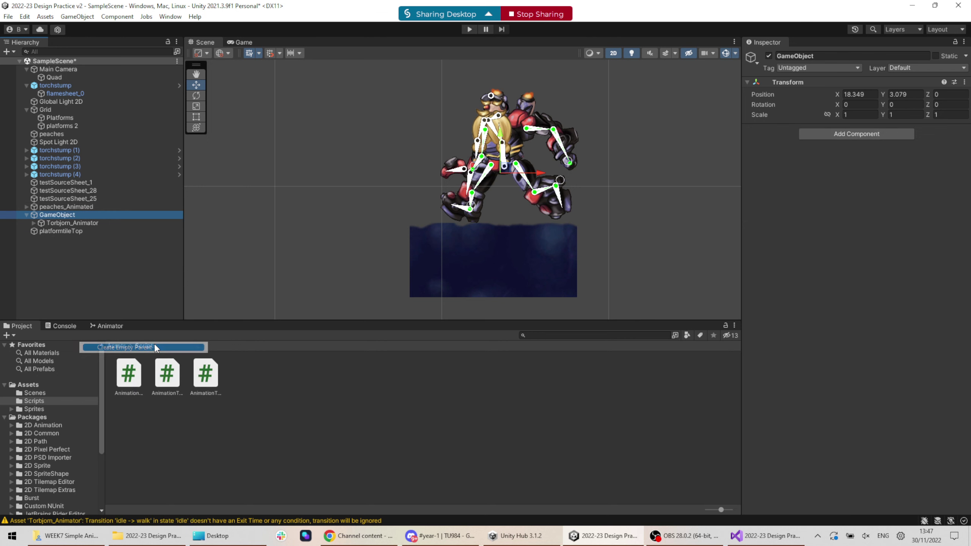
Rename the new parent object to TorbjornCodeAndPhysics
left_click(833, 56)
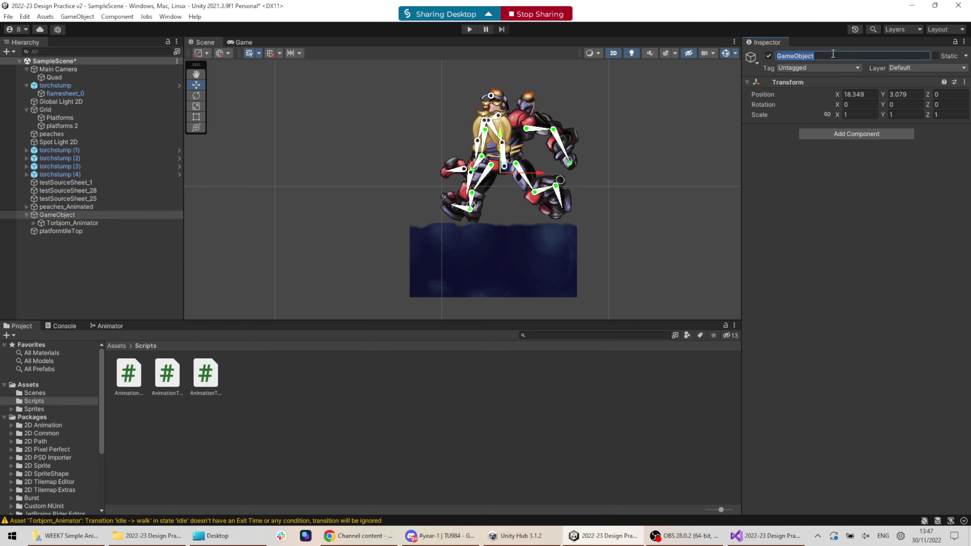
type("TOrbjorn")
key("BackSpace")
key("BackSpace")
key("BackSpace")
key("BackSpace")
key("BackSpace")
key("BackSpace")
key("BackSpace")
type("orbjornCodeAndPHysis")
key("Return")
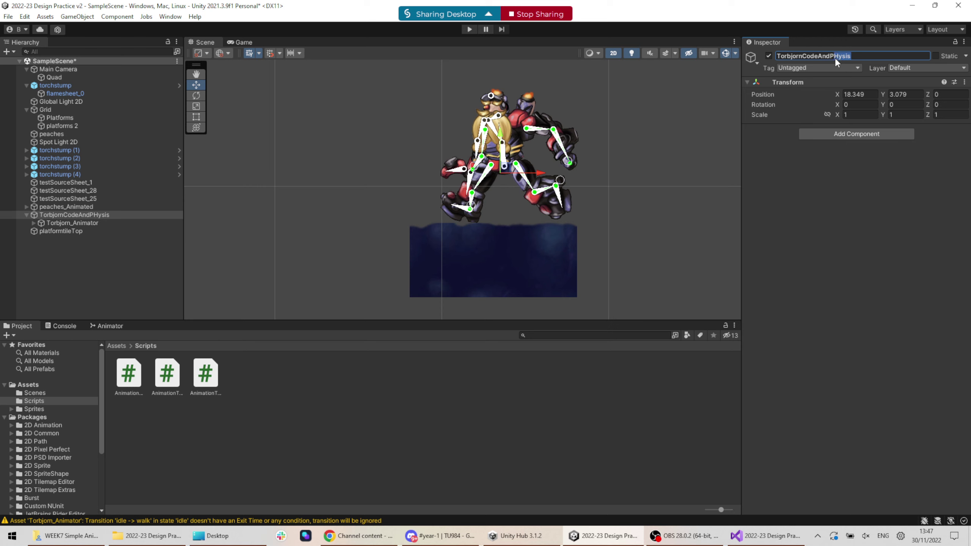
type("hysics")
key("Return")
Attach AnimationScriptUsingAddForce to the parent with Max Speed 10, Jump Power 200, Acceleration Speed 50, In Air Acceleration Speed 20 and In Air Max Speed 10
left_click_drag(137, 386, 894, 168)
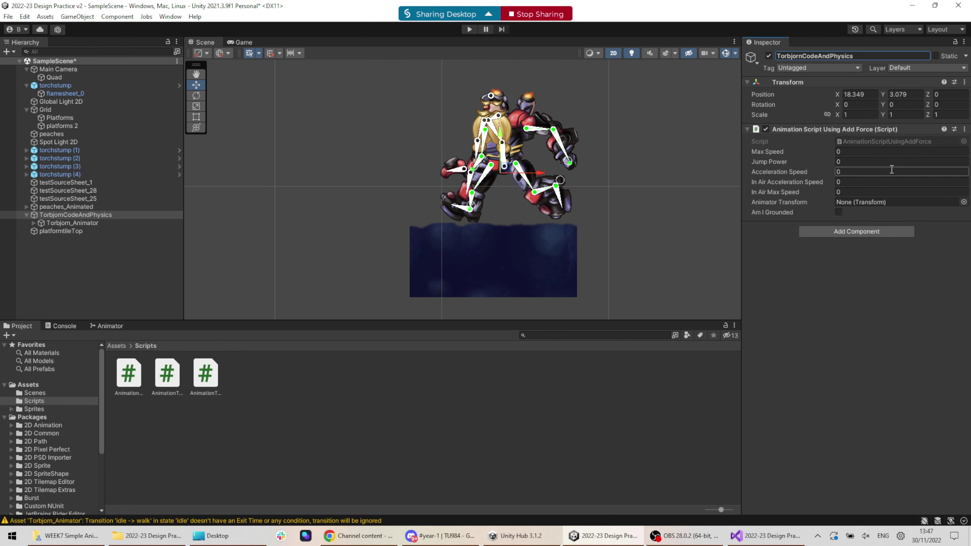
left_click(847, 152)
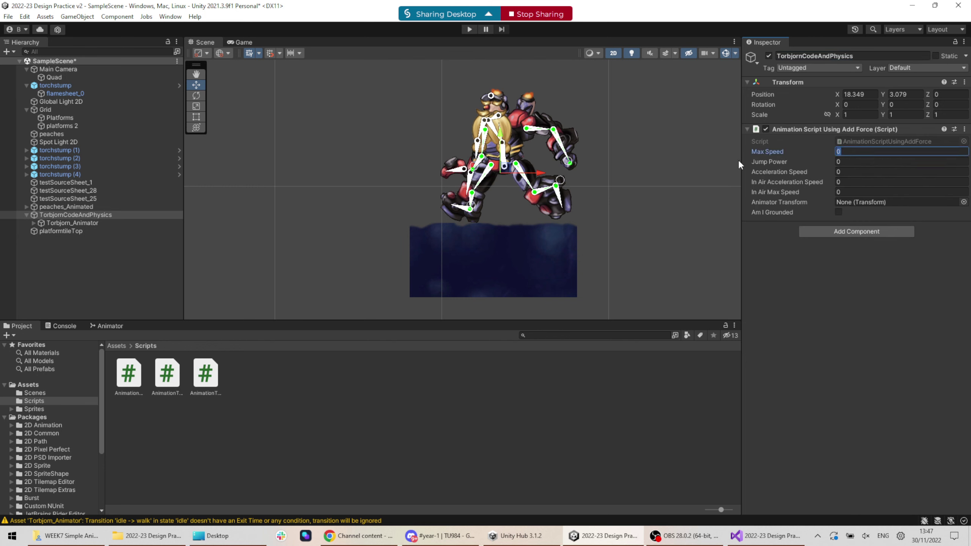
type("10")
key("Tab")
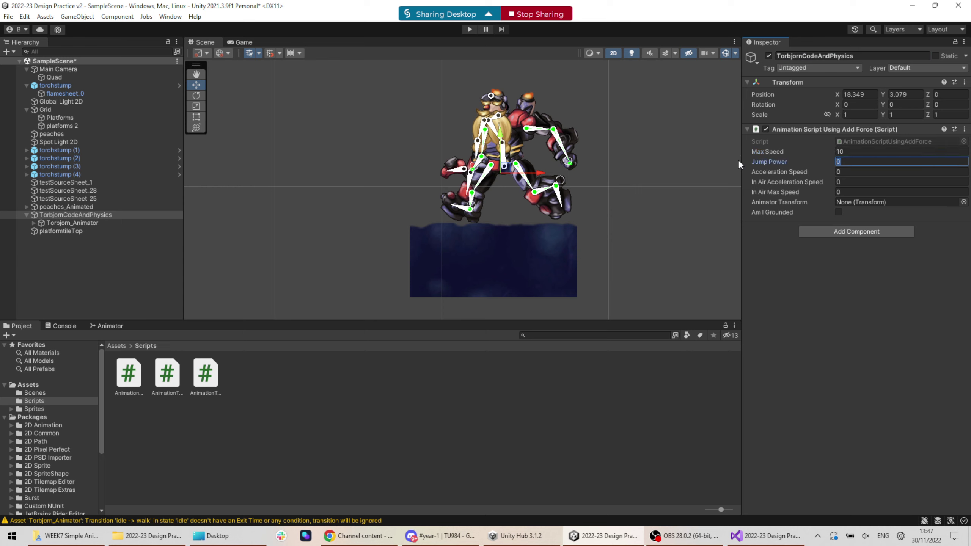
type("200")
key("Tab")
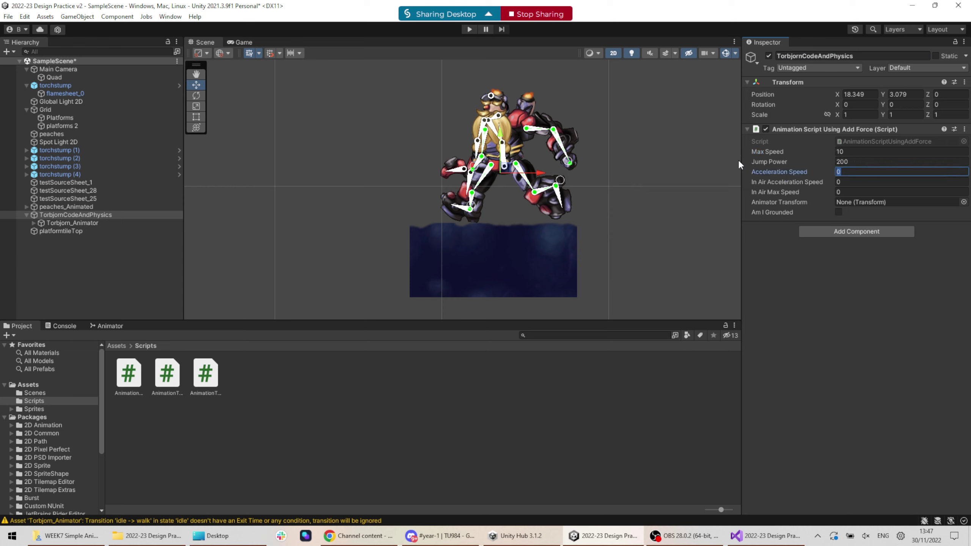
type("50")
key("Tab")
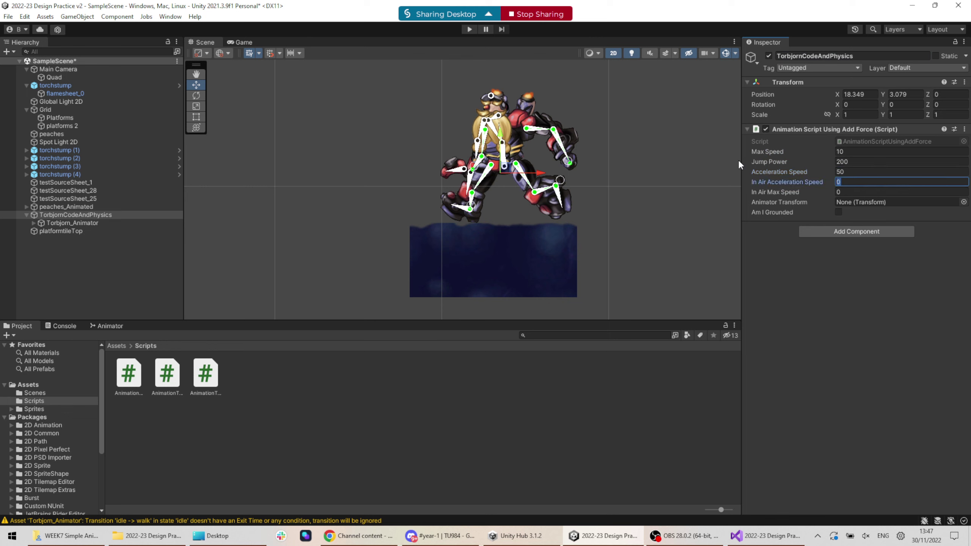
type("20")
key("Tab")
type("10")
key("Tab")
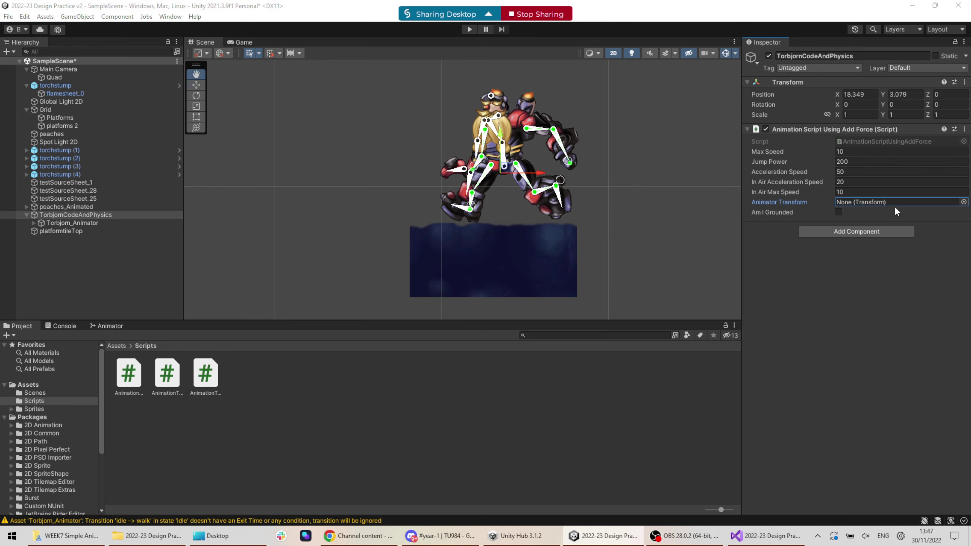
Check the variable declarations in the script and assign Torbjorn_Animator as the component's Animator Transform
key("alt+Tab")
scroll(213, 197, "up", 2)
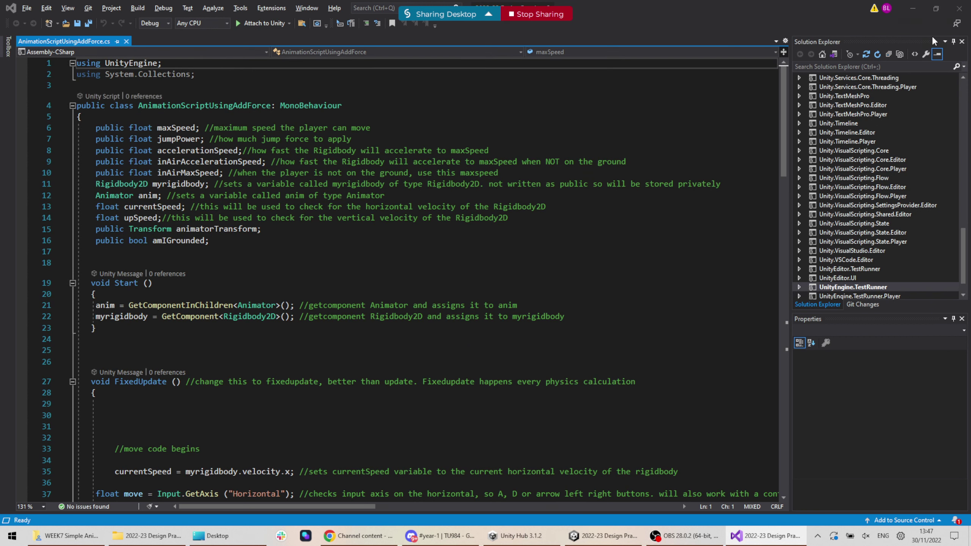
key("alt+Tab")
left_click_drag(73, 223, 866, 203)
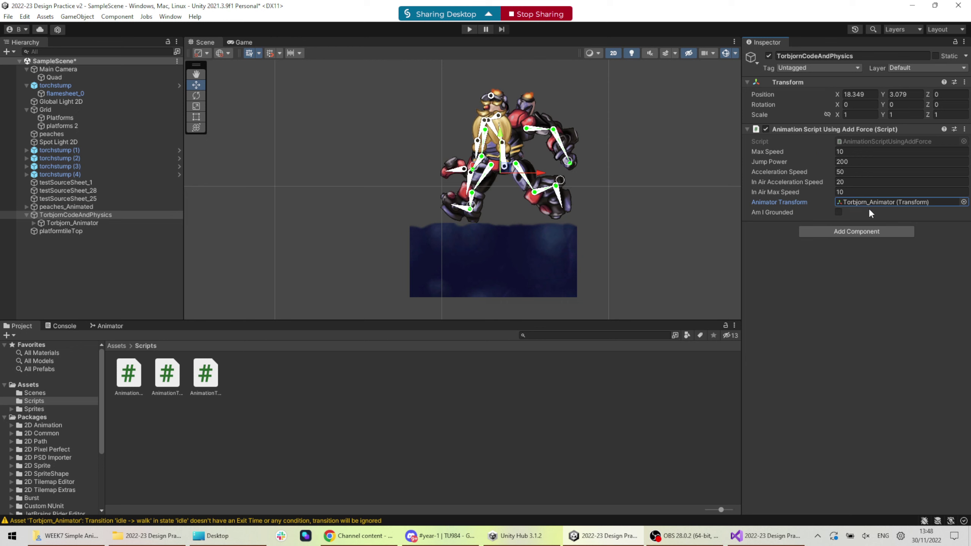
Add a Capsule Collider 2D component to TorbjornCodeAndPhysics
left_click(896, 232)
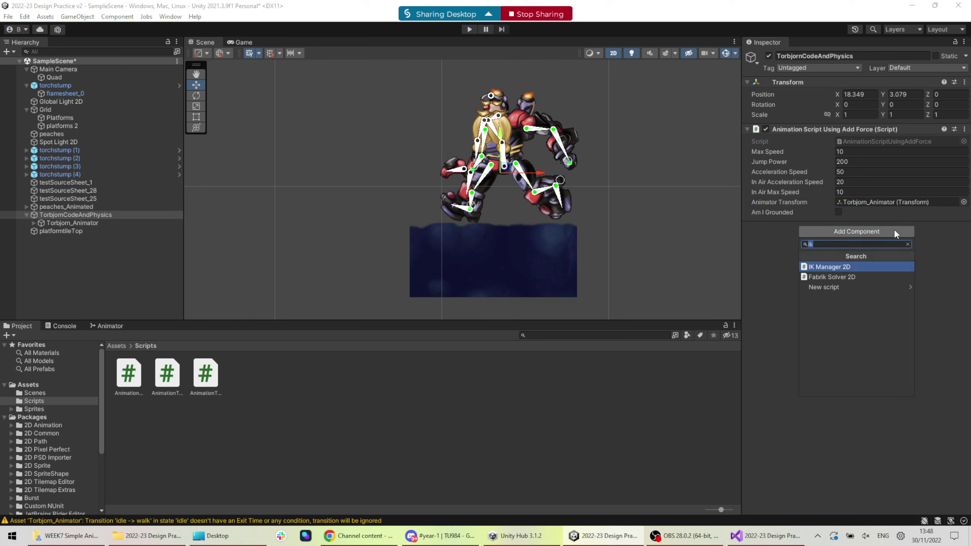
type("cap")
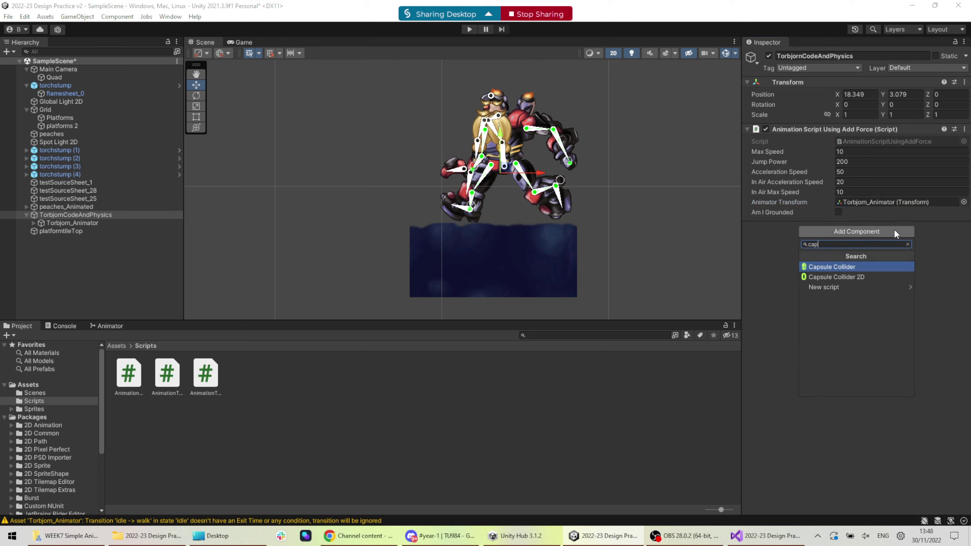
key("Down")
key("Return")
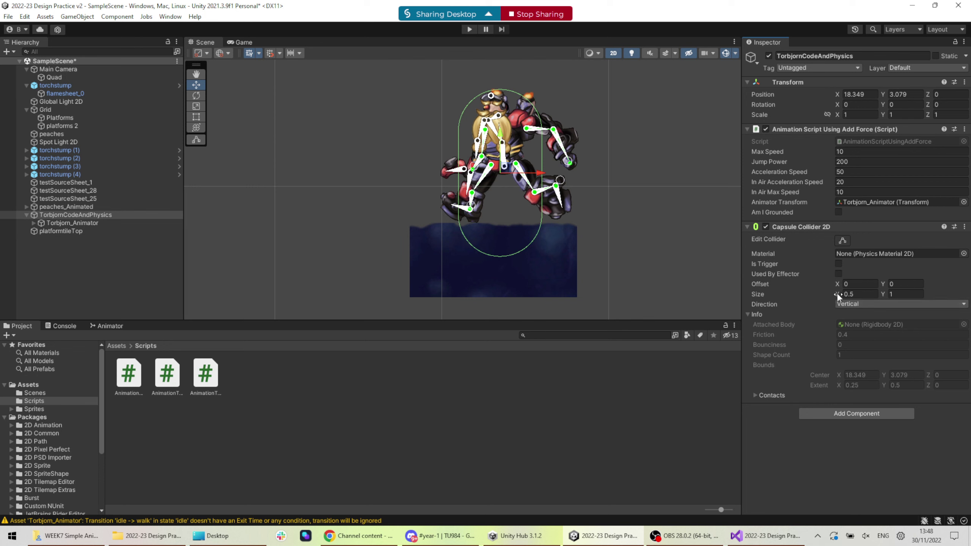
Fit the Capsule Collider 2D to Torbjorn's body with Offset Y 0.09 and Size X 0.56, Y 0.82
left_click_drag(881, 293, 844, 293)
left_click(885, 283)
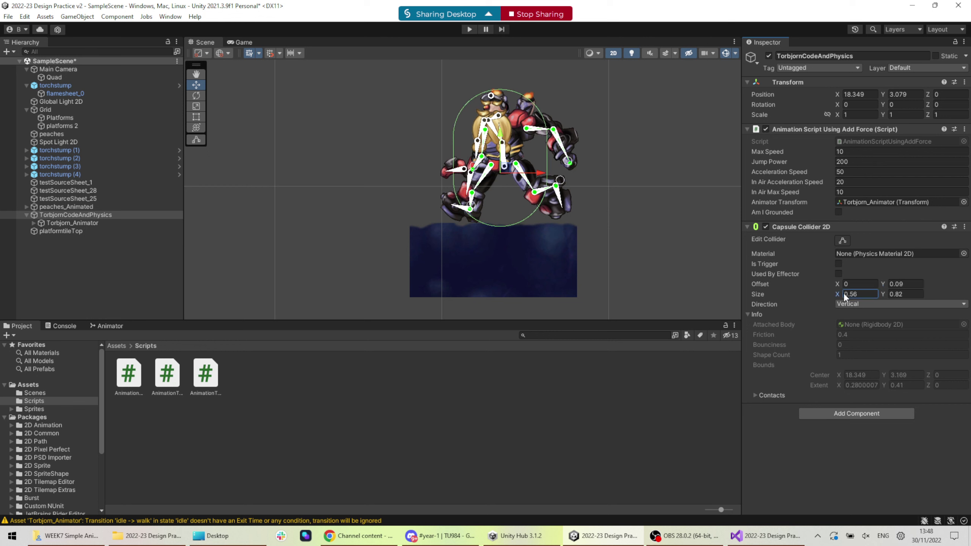
left_click(883, 293)
Add a Rigidbody 2D component to TorbjornCodeAndPhysics and open the component search for another addition
left_click(879, 414)
type("rigid")
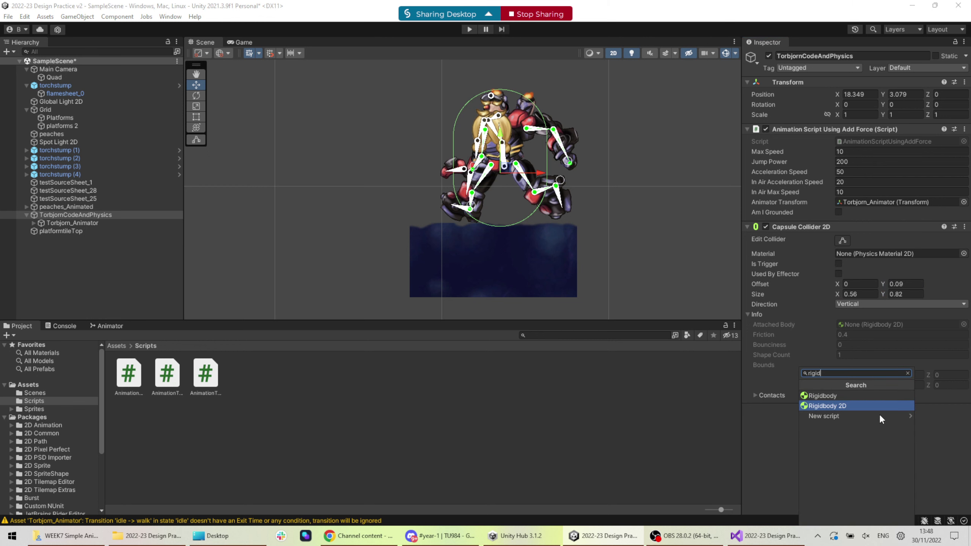
key("Return")
scroll(879, 329, "down", 3)
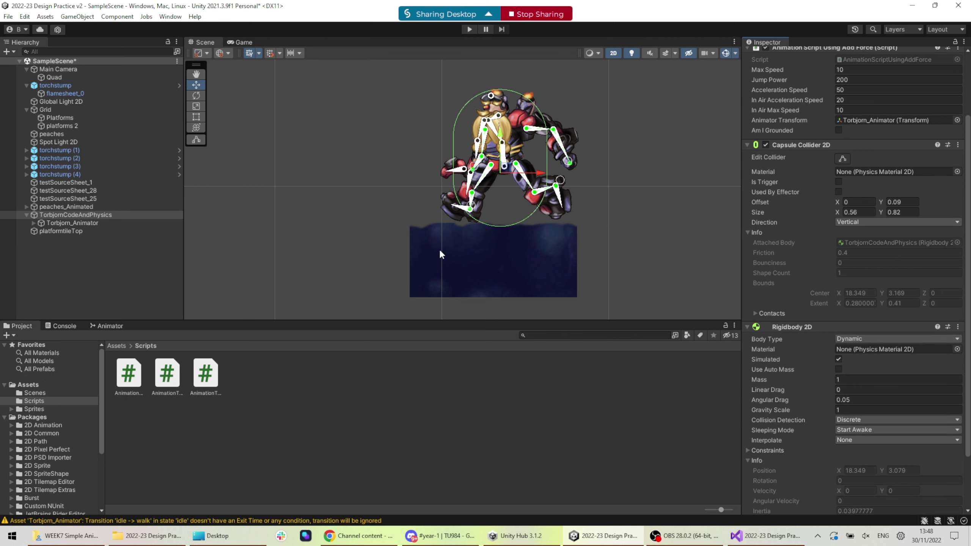
scroll(528, 222, "down", 2)
scroll(860, 353, "down", 3)
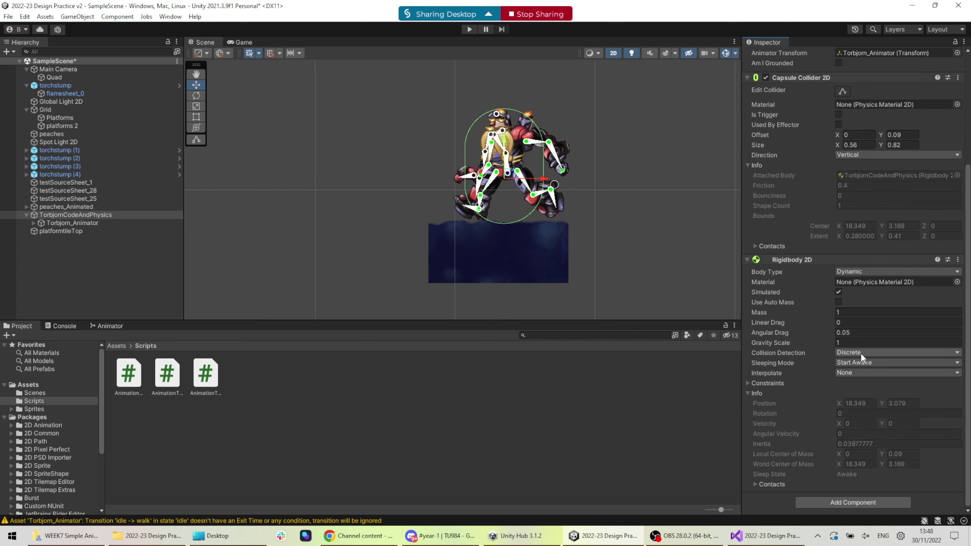
left_click(877, 503)
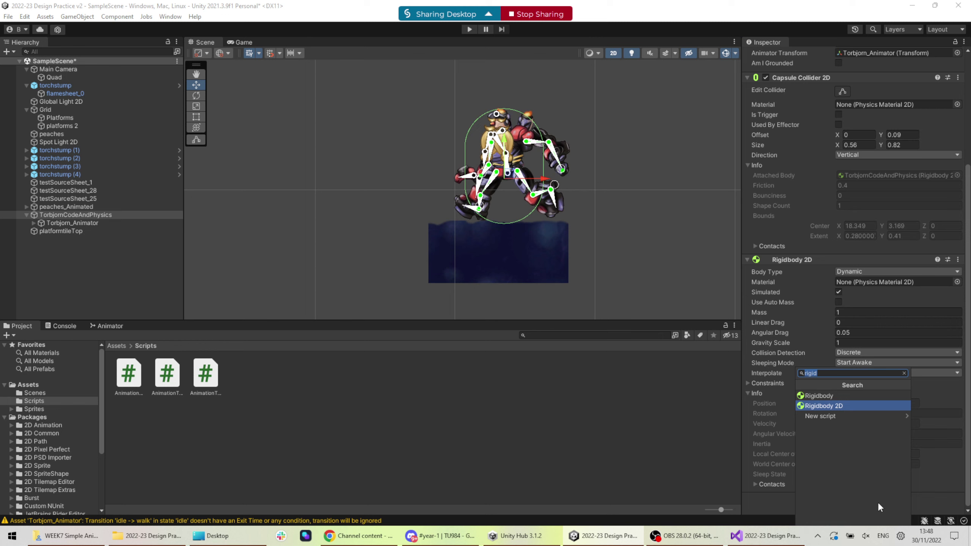
type("circle")
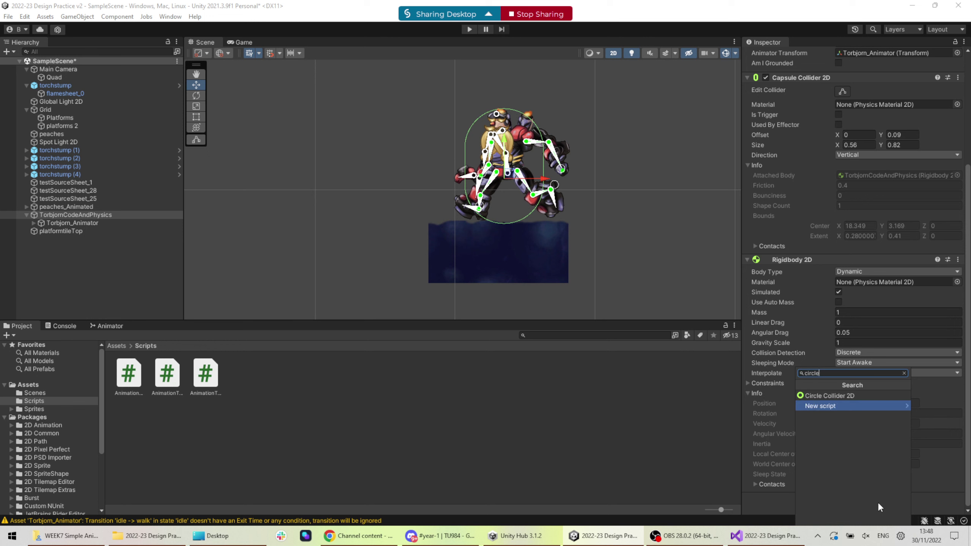
key("BackSpace")
key("BackSpace")
key("BackSpace")
key("BackSpace")
key("BackSpace")
key("BackSpace")
Add a Box Collider 2D component to TorbjornCodeAndPhysics and make it a trigger
type("box")
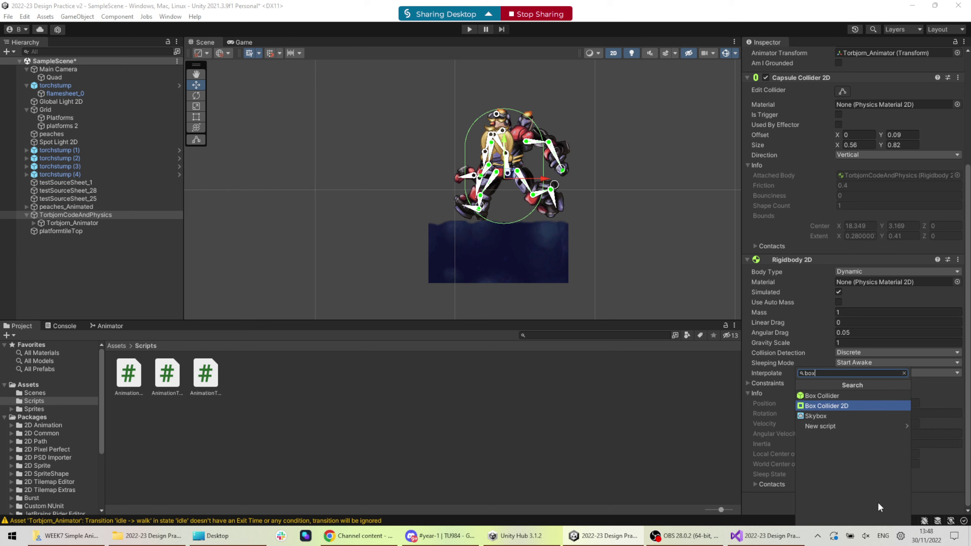
key("Return")
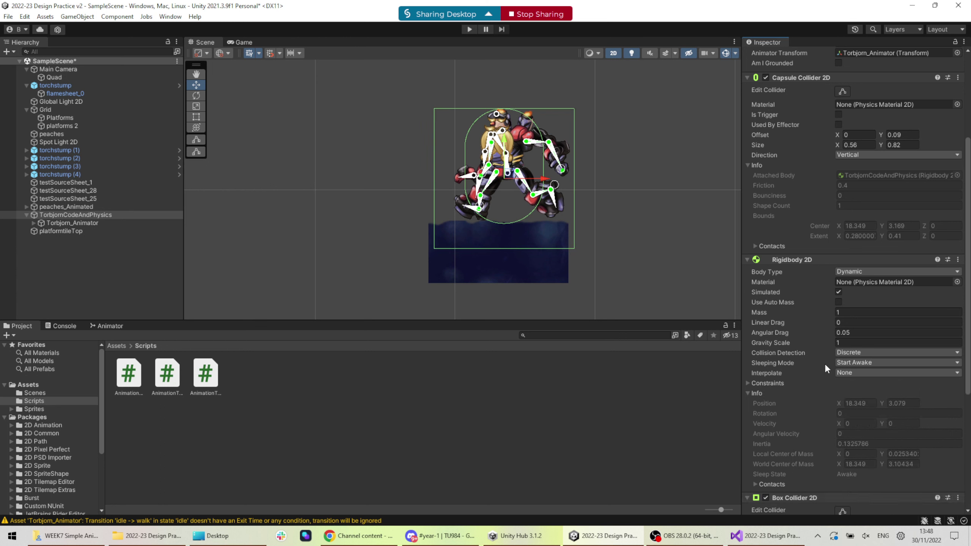
scroll(824, 364, "down", 5)
left_click(838, 334)
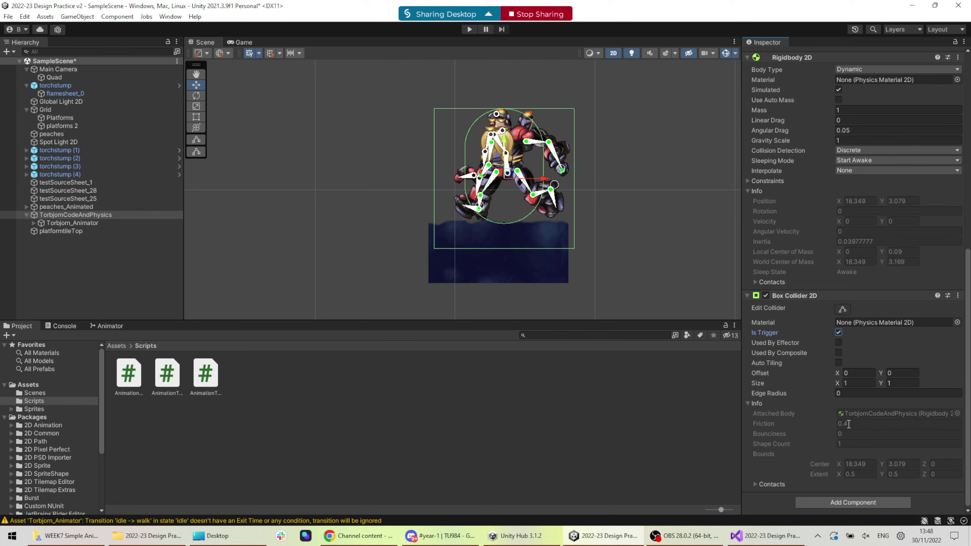
Place the trigger box below the character's feet with Offset Y -0.45 and Size X 0.45, Y 0.18
left_click_drag(841, 383, 872, 379)
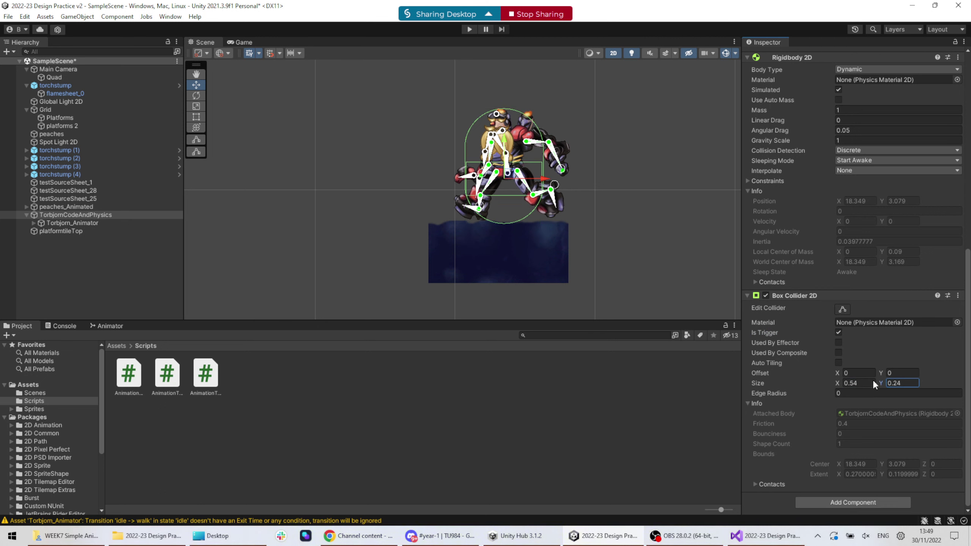
left_click(839, 380)
left_click_drag(879, 370, 877, 371)
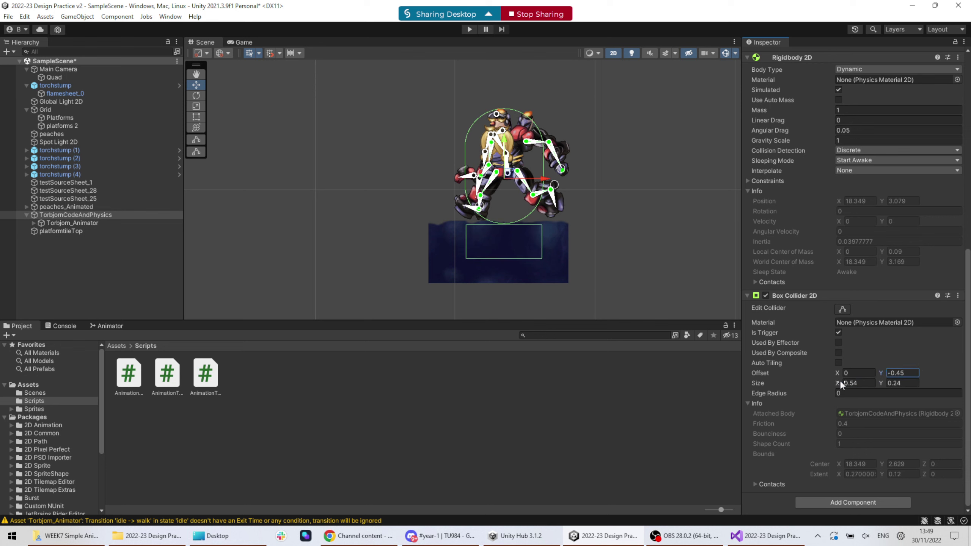
left_click(840, 380)
left_click_drag(839, 380, 880, 383)
left_click(882, 382)
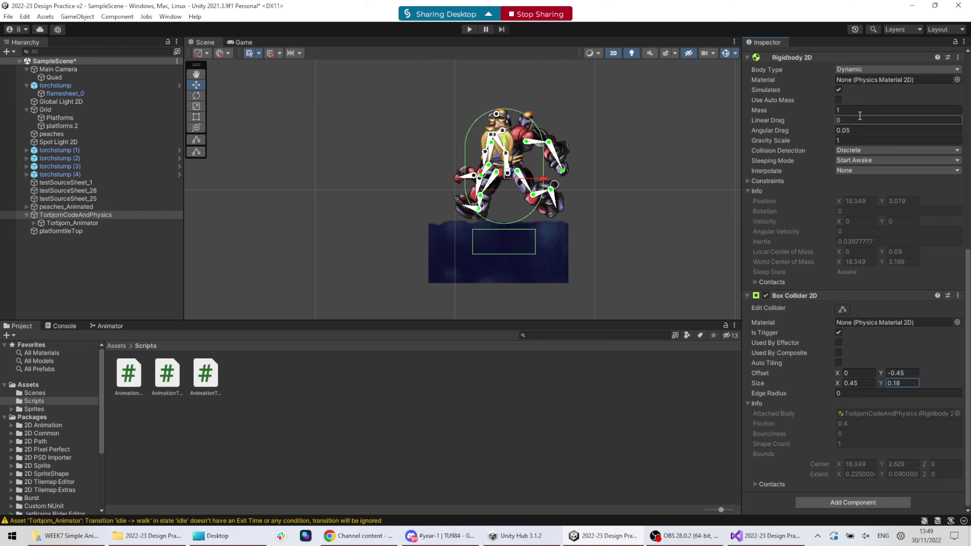
Move platformtileTop below the character to about X 18.15, Y 1.18 and add a Box Collider 2D to it
scroll(394, 285, "down", 3)
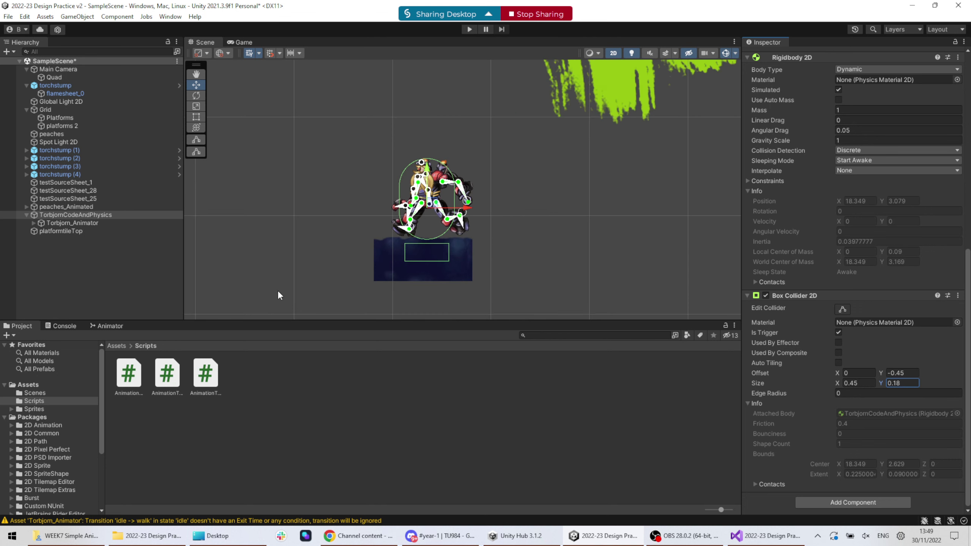
middle_click_drag(278, 291, 566, 139)
left_click(76, 231)
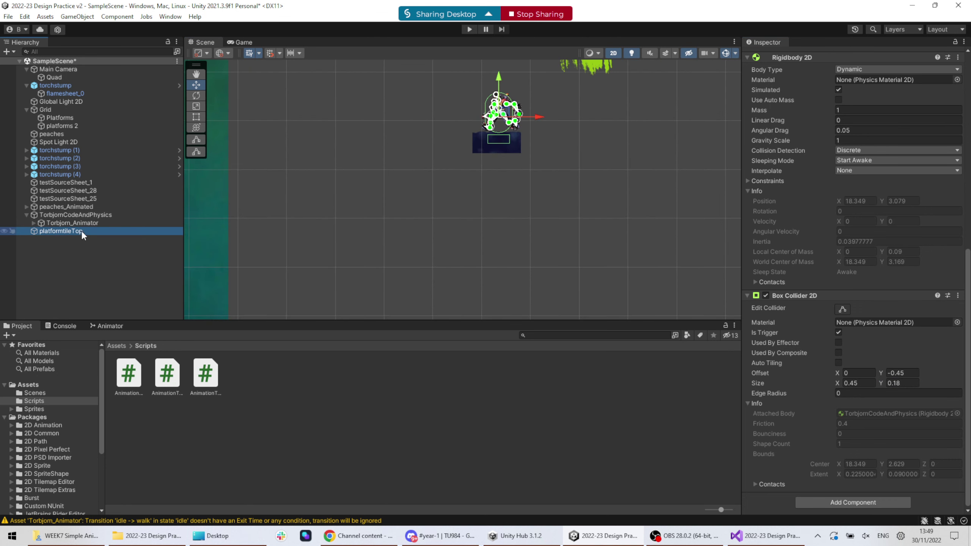
left_click(506, 151)
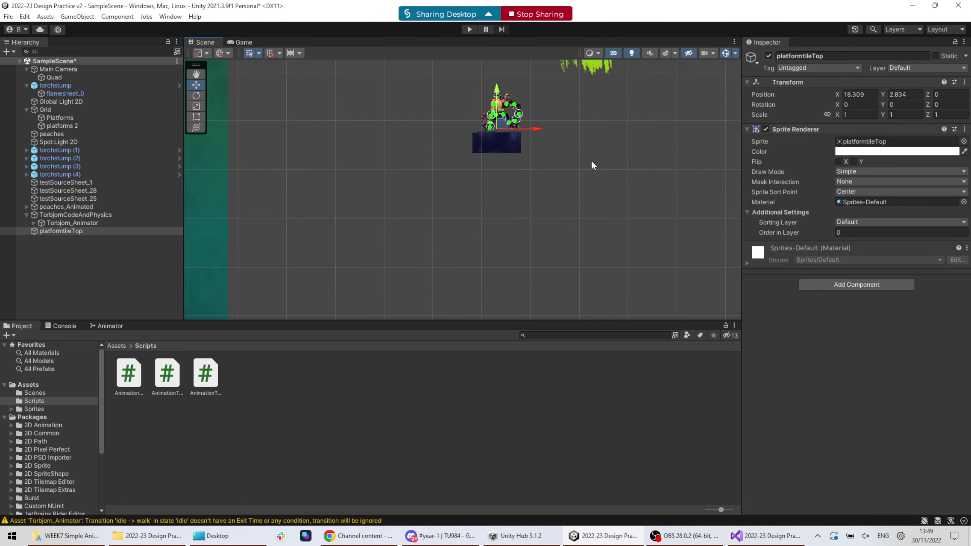
left_click(591, 160)
left_click(514, 143)
left_click_drag(525, 128, 539, 199)
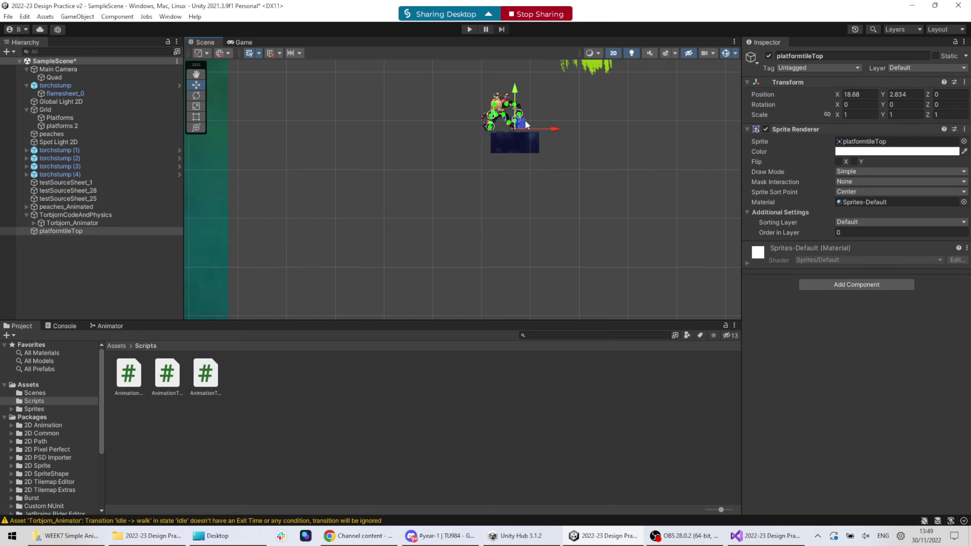
left_click_drag(524, 121, 500, 202)
left_click(857, 285)
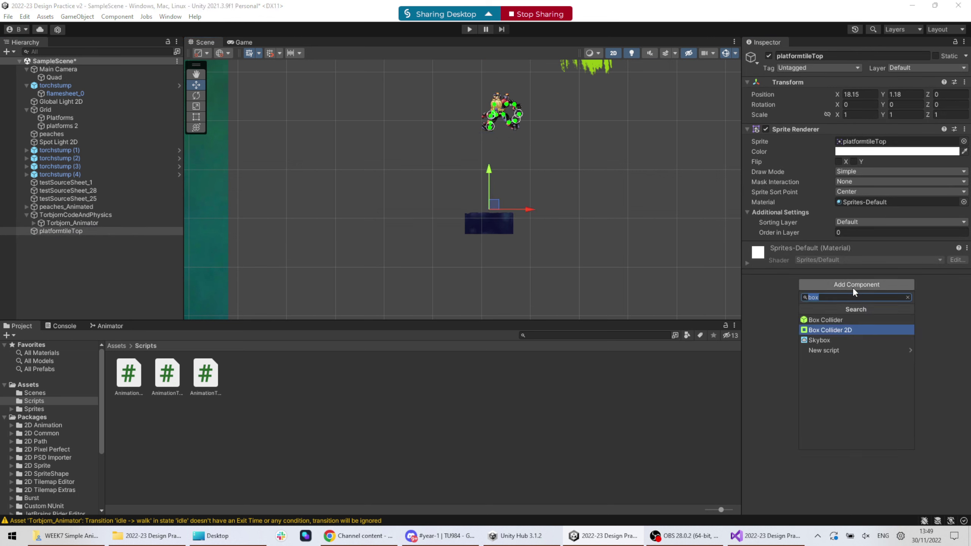
key("Return")
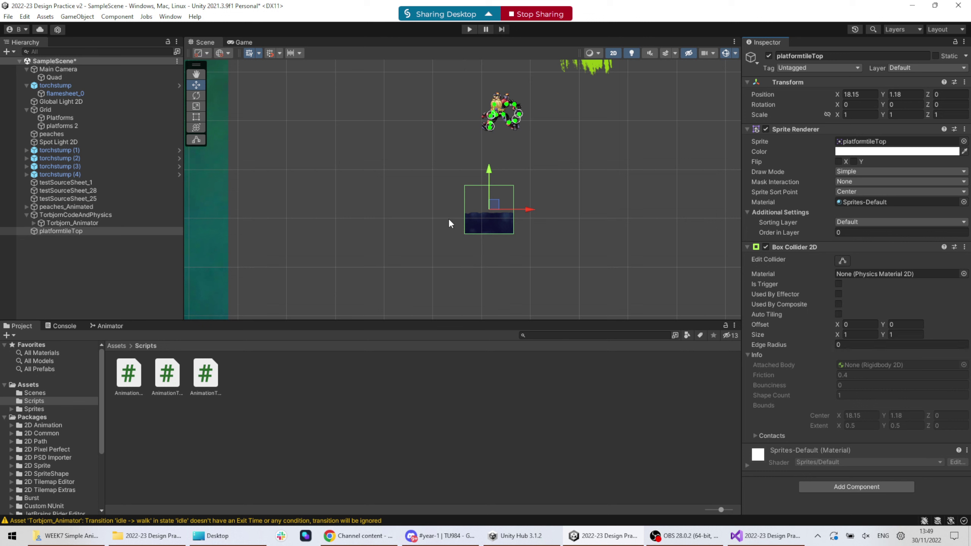
Stretch platformtileTop to about X scale 24.74 and fit its box collider with Offset Y -0.27 and Size Y 0.42
key("r")
left_click_drag(527, 212, 523, 192)
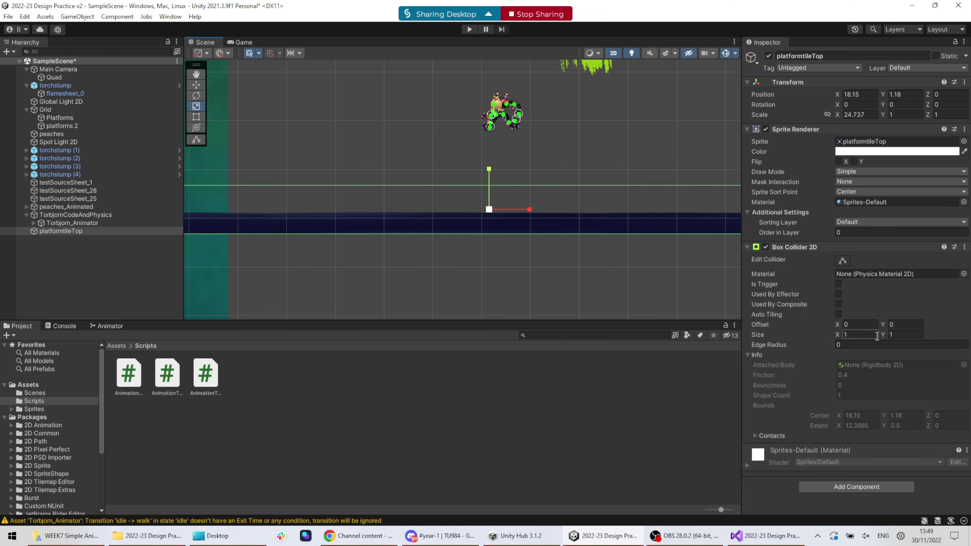
left_click_drag(885, 333, 887, 322)
Run the scene to check how the character lands on the platform, then stop play mode
left_click(470, 29)
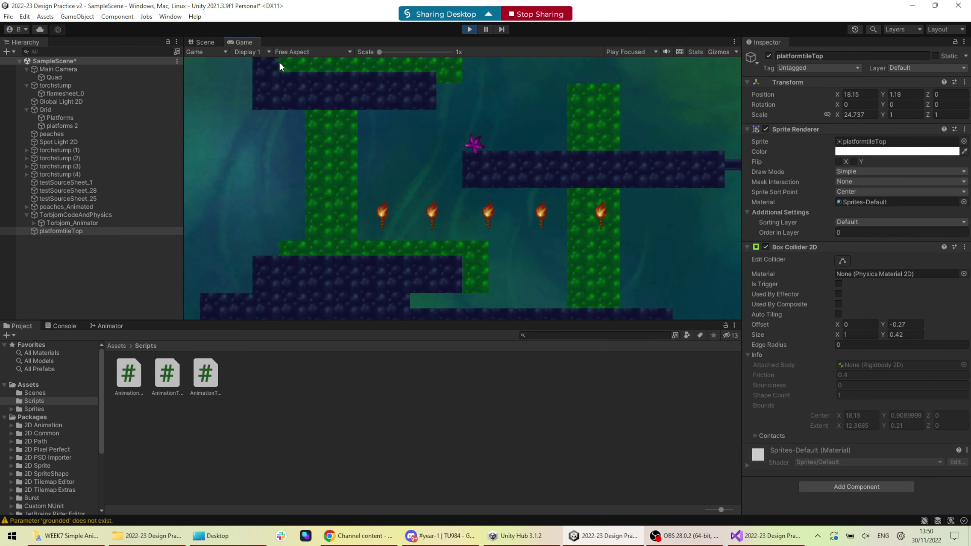
left_click(200, 40)
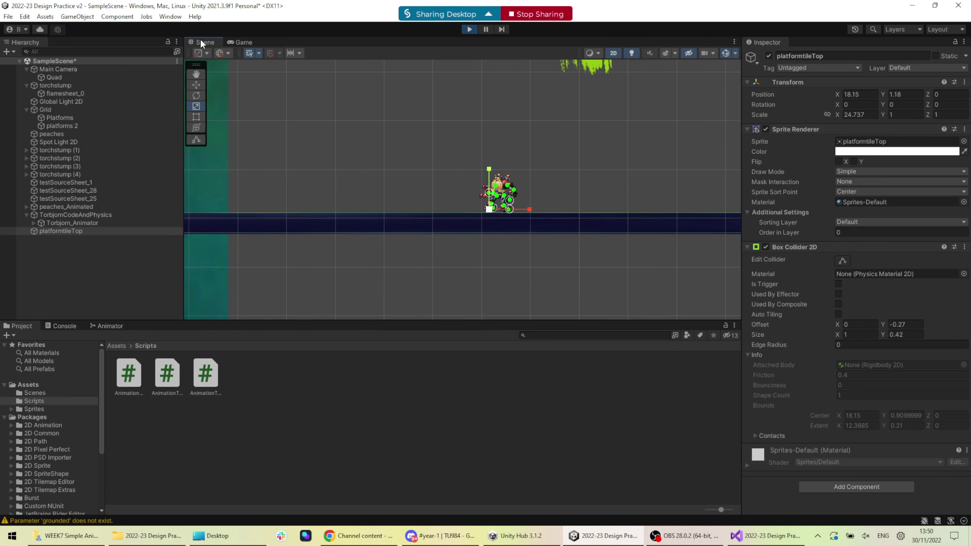
left_click(473, 30)
Move the Main Camera over the character and its platform, to about X 17.39, Y 2.83
left_click(241, 42)
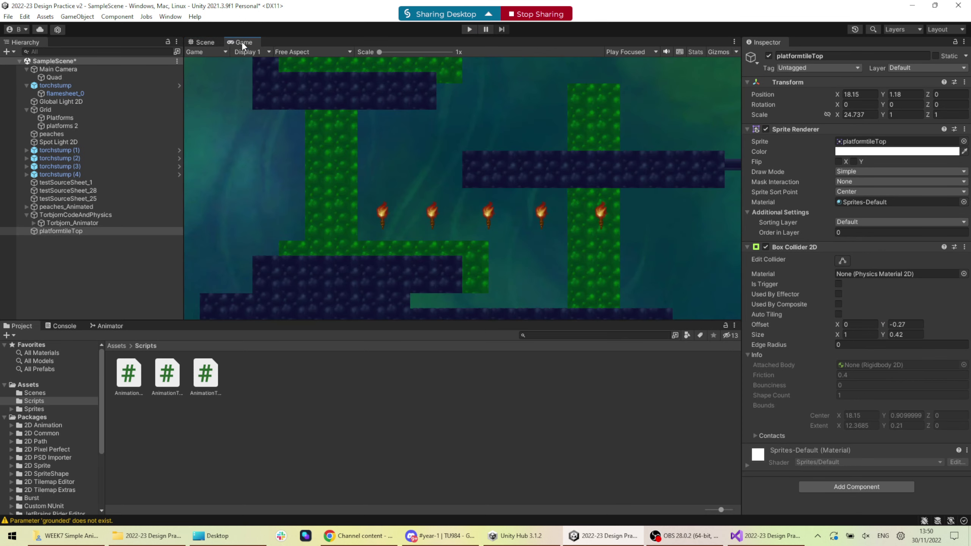
left_click(58, 69)
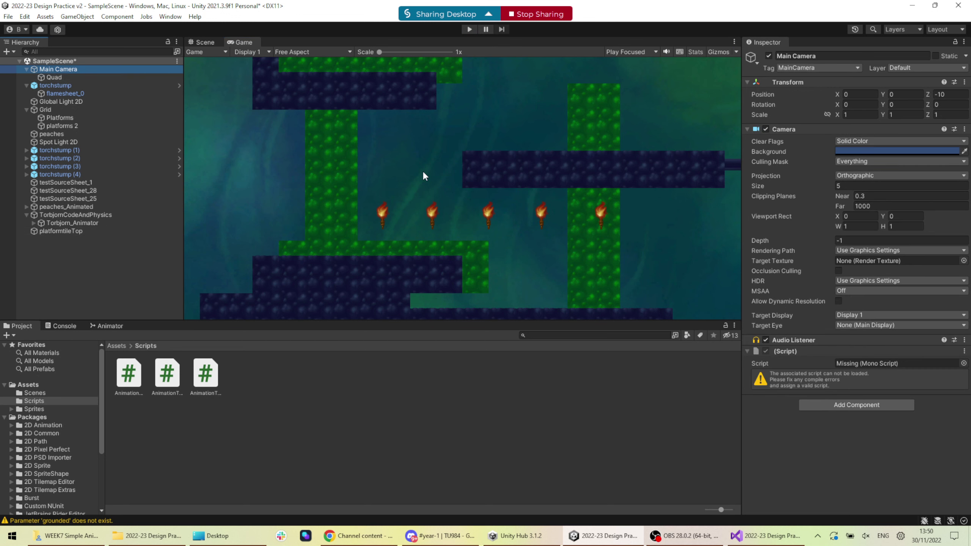
left_click(204, 40)
scroll(439, 199, "down", 5)
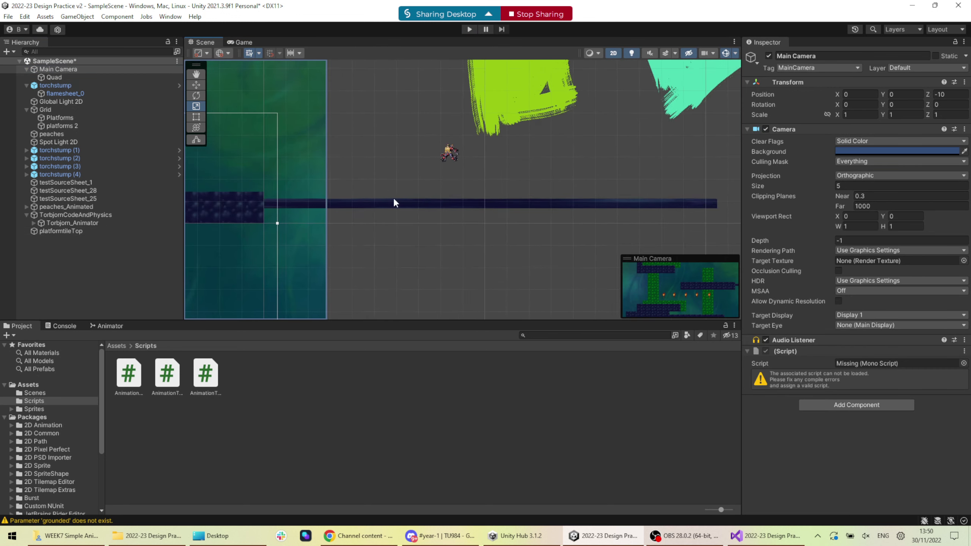
scroll(362, 197, "down", 3)
key("w")
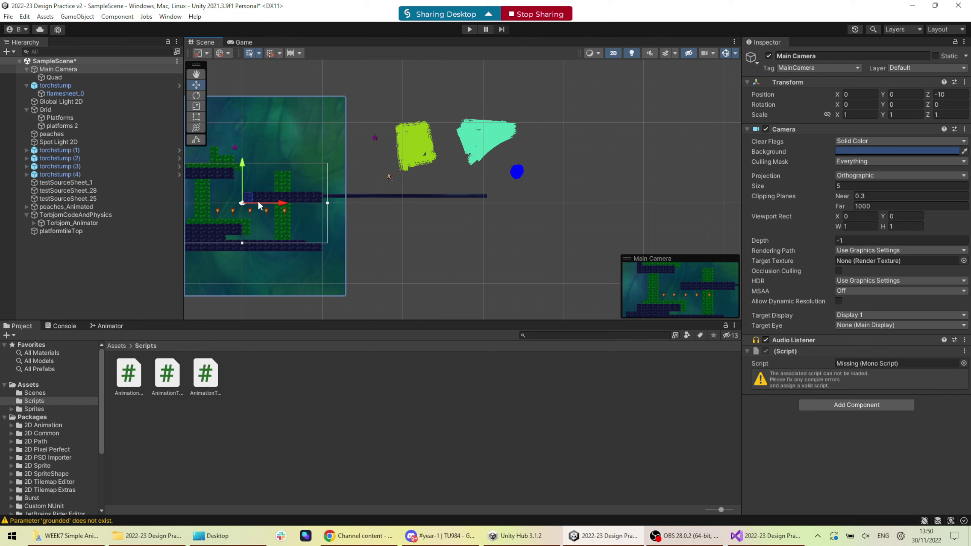
left_click_drag(247, 202, 388, 180)
Play the scene to test walking the character in both directions and jumping, then stop play mode
left_click(469, 29)
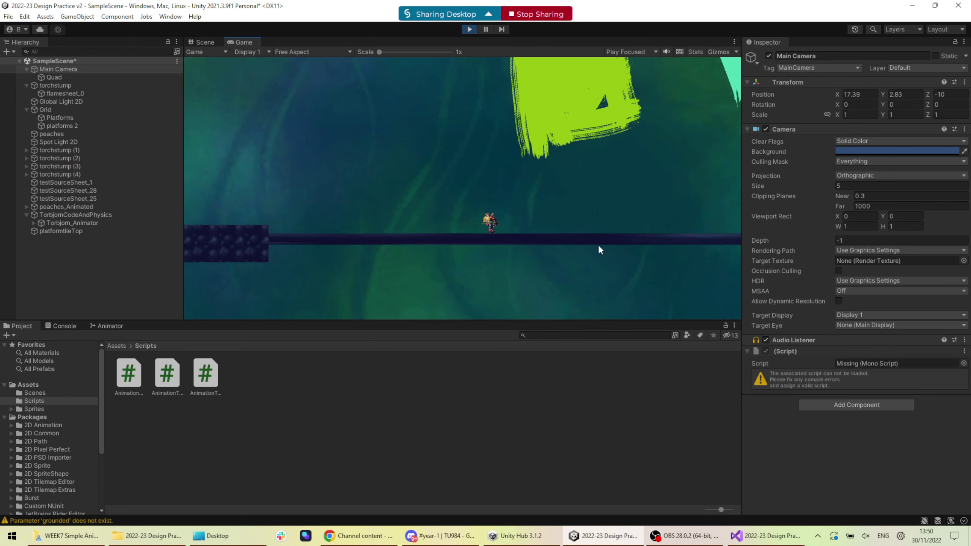
key("Left")
key("Right")
key("Left")
key("space")
left_click(470, 29)
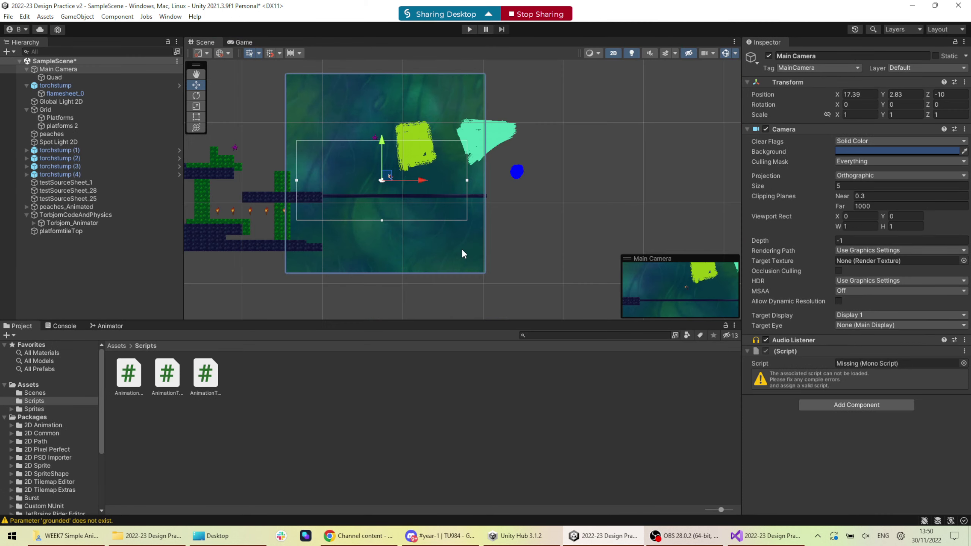
Freeze Z rotation in the Rigidbody 2D constraints of TorbjornCodeAndPhysics
left_click(72, 217)
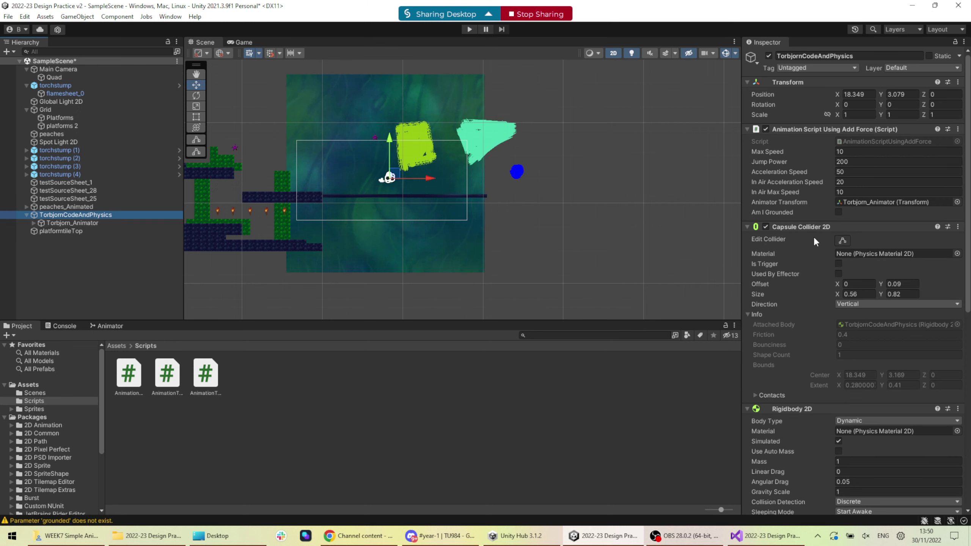
scroll(802, 241, "down", 7)
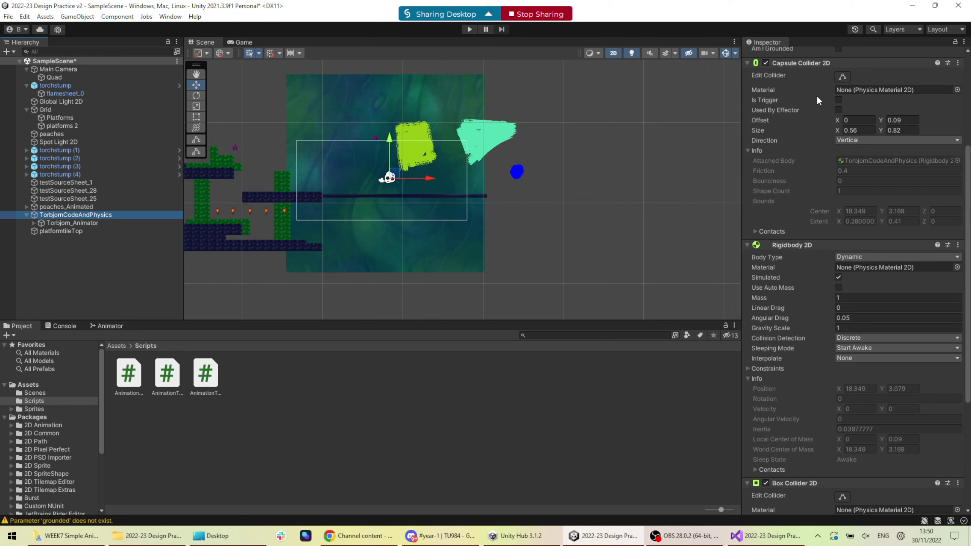
scroll(815, 232, "down", 4)
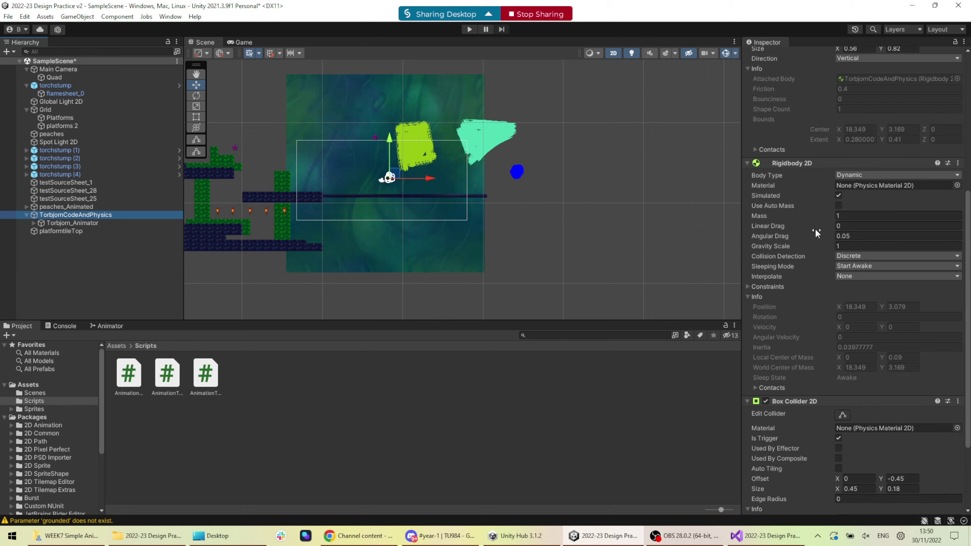
left_click(749, 286)
left_click(839, 307)
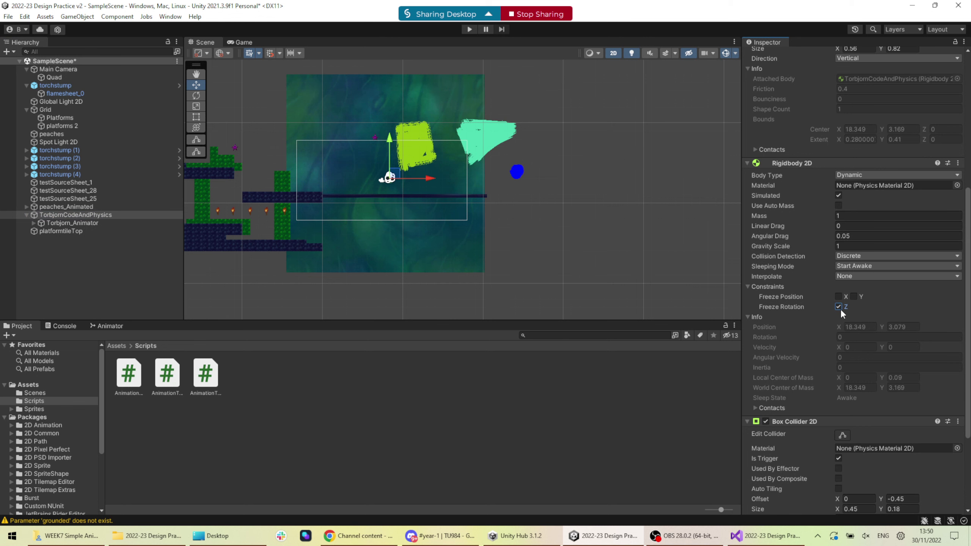
Set the movement script's Jump Power to 50 on TorbjornCodeAndPhysics and run the scene
scroll(376, 143, "up", 10)
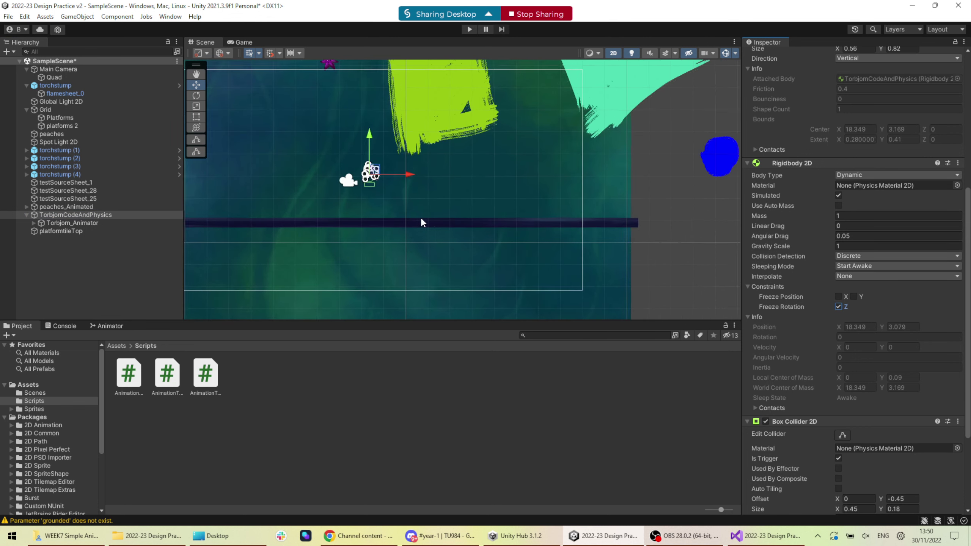
scroll(379, 212, "up", 5)
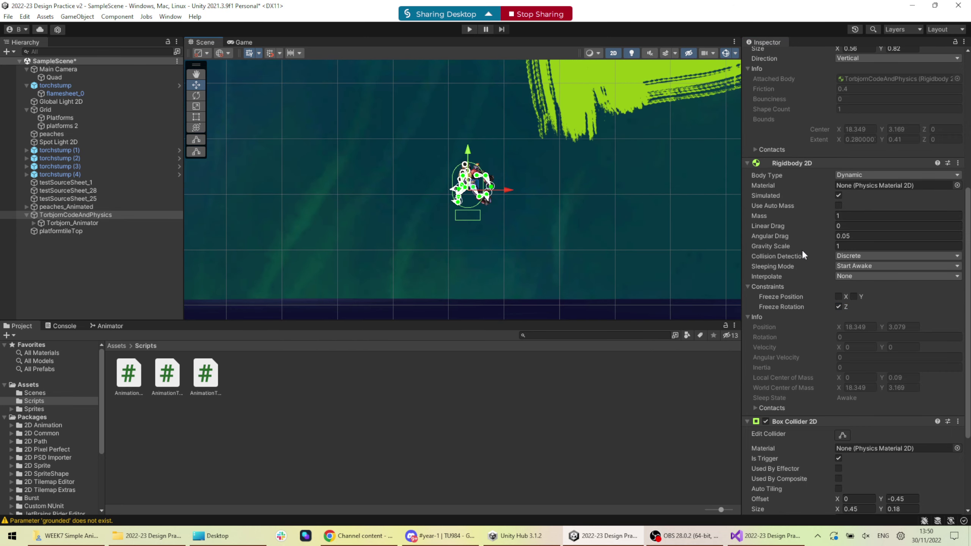
scroll(851, 229, "up", 10)
left_click(848, 162)
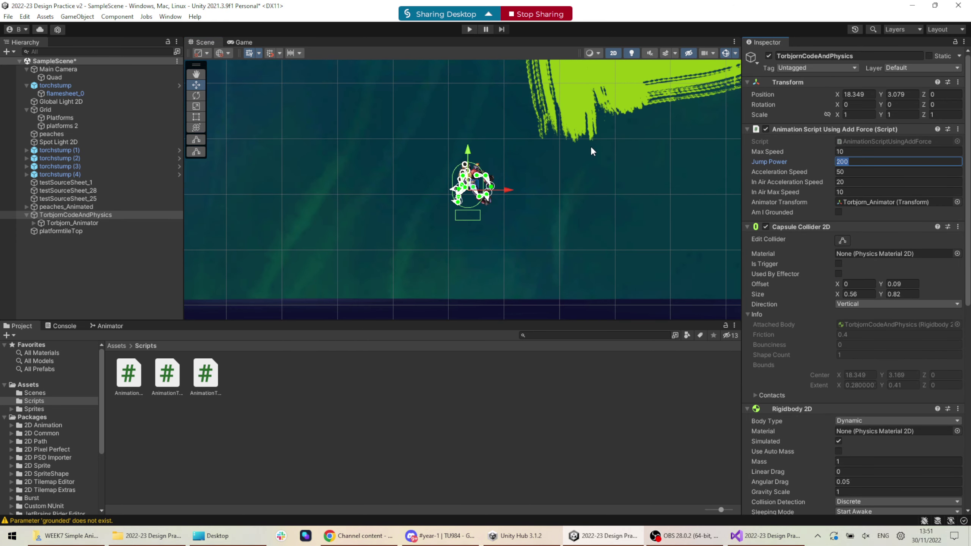
type("50")
left_click(469, 29)
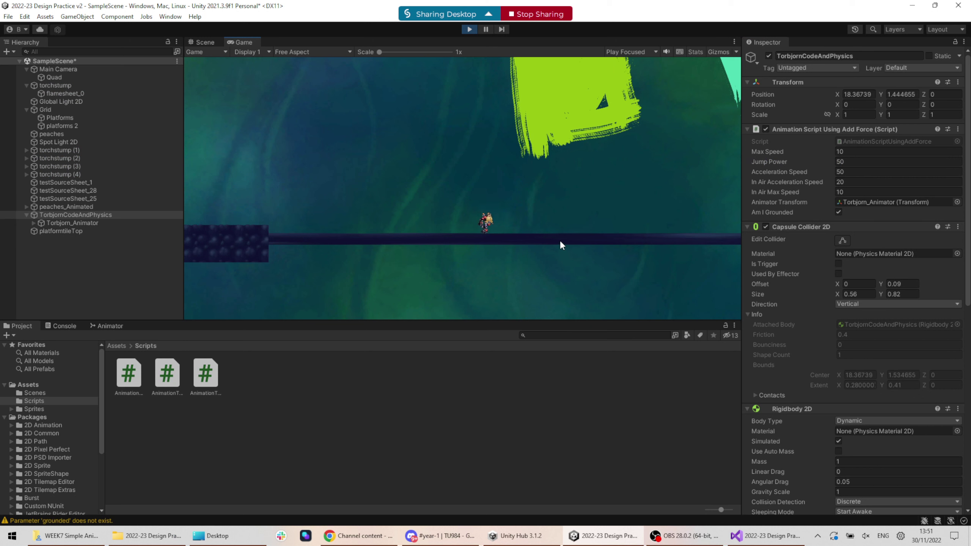
Walk the character back and forth along the platform in the running game, then stop play mode
key("Right")
key("Left")
key("Right")
key("Left")
left_click(469, 30)
Create a transition from the idle state to the walk state in Torbjorn_Animator's controller and show the controller's parameters
left_click(109, 326)
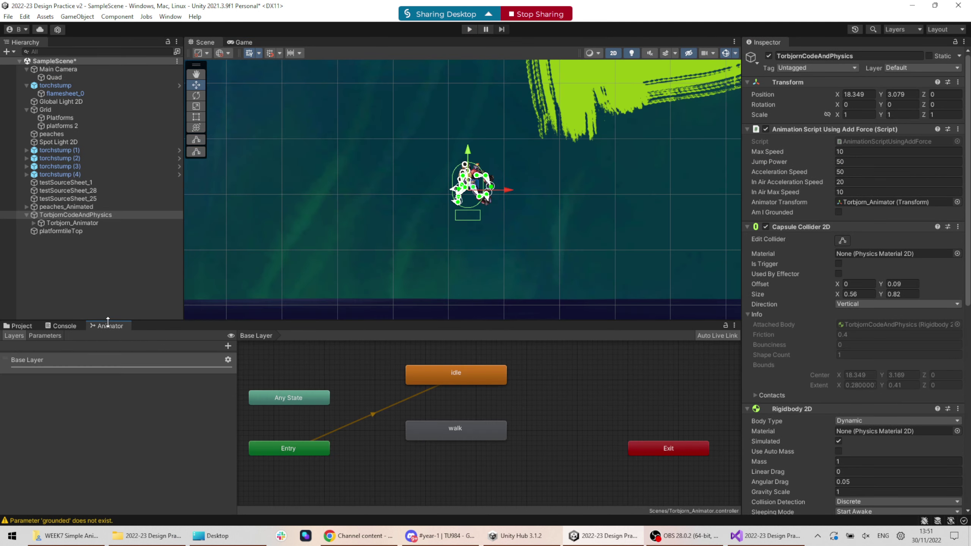
mouse_move(461, 378)
left_mouse_down()
mouse_move(483, 374)
mouse_move(457, 380)
left_mouse_up()
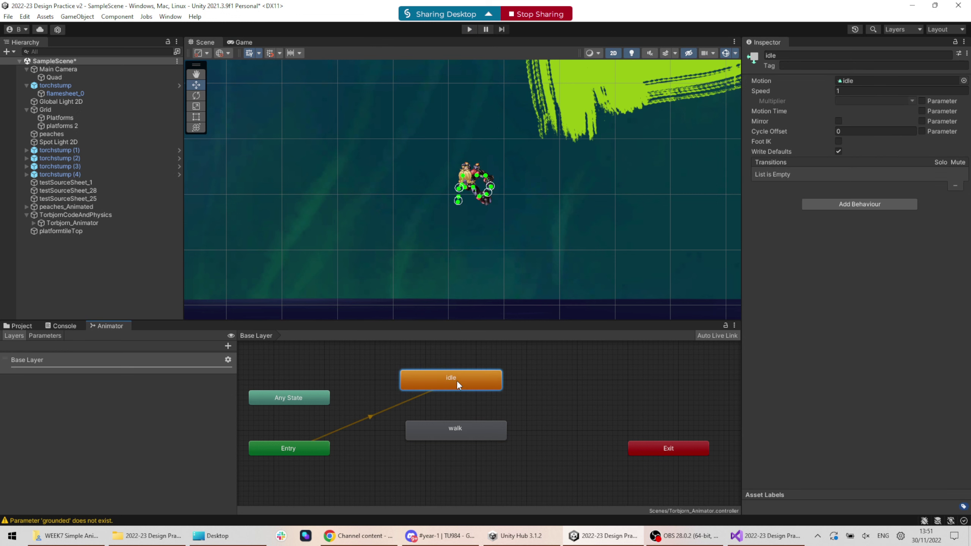
left_click(81, 223)
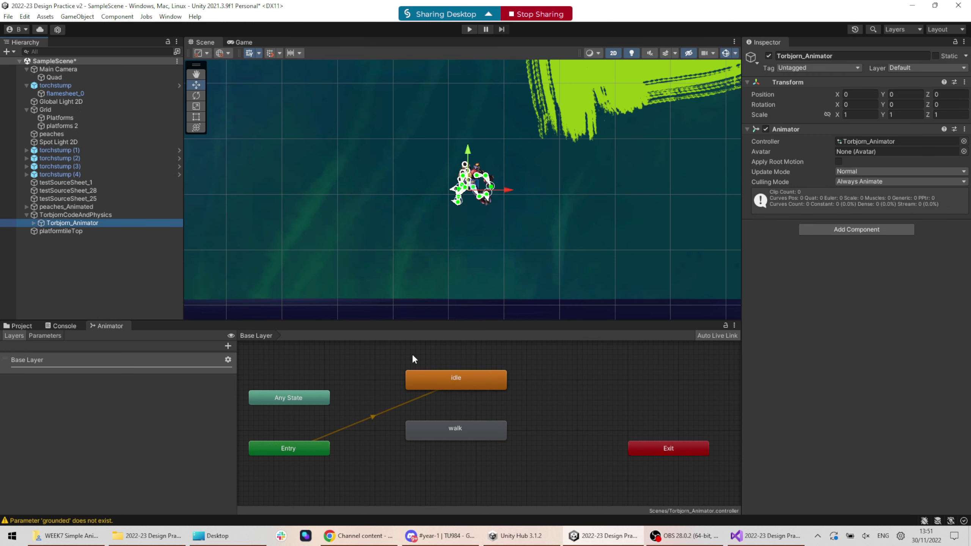
right_click(442, 377)
left_click(466, 382)
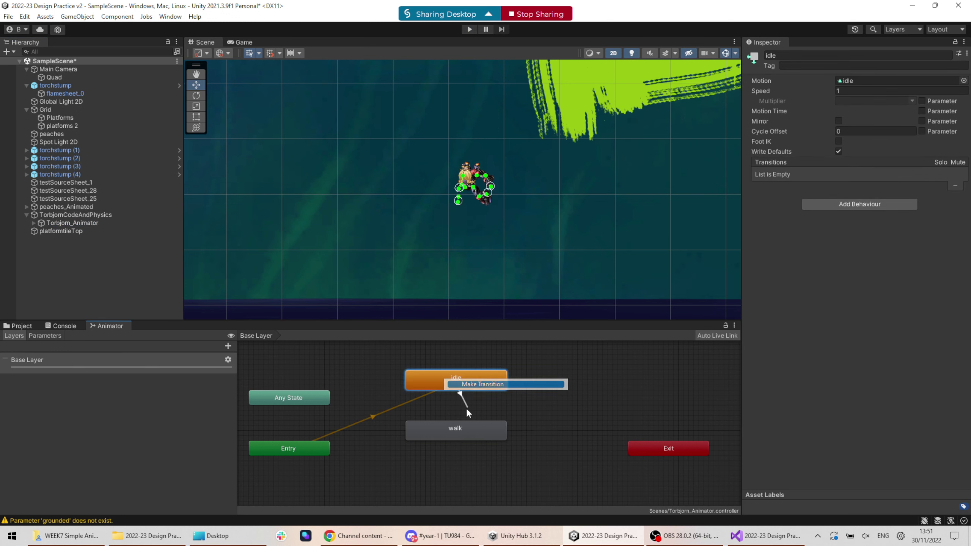
left_click(451, 405)
right_click(463, 379)
left_click(497, 382)
left_click(460, 426)
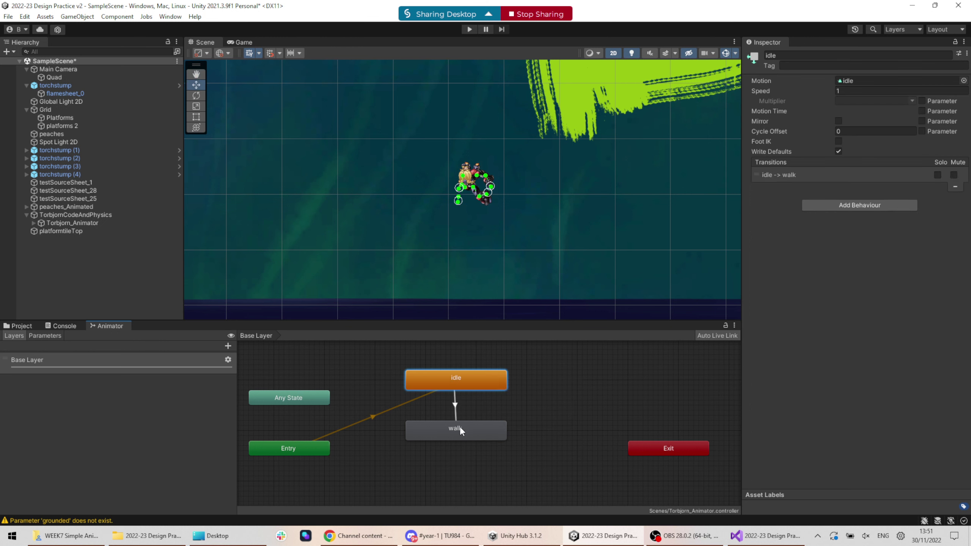
left_click(453, 403)
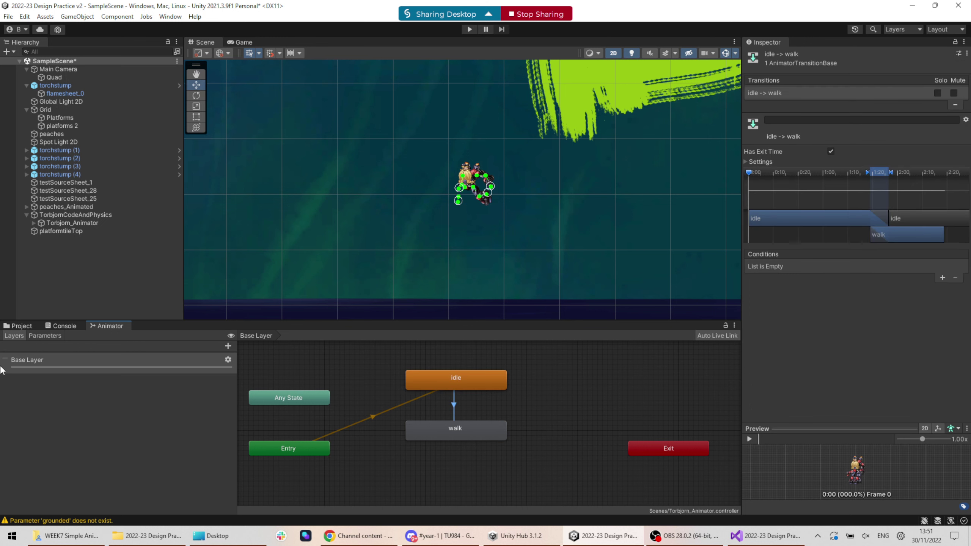
left_click(228, 346)
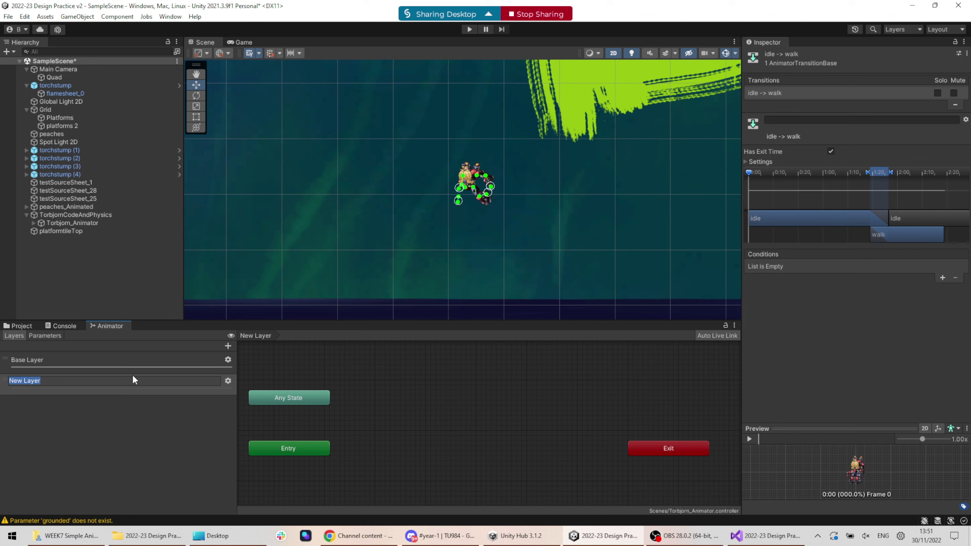
key("ctrl+z")
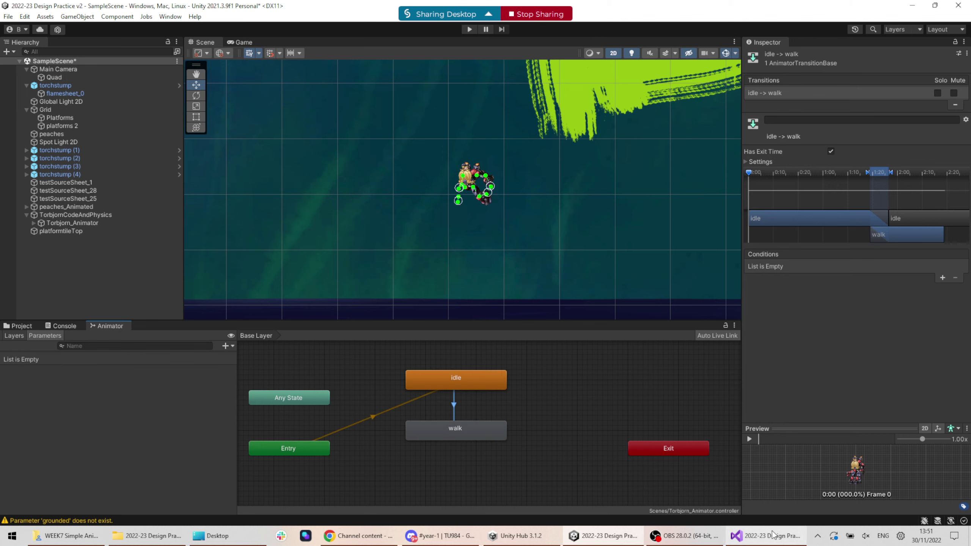
Examine the move code of AnimationScriptUsingAddForce in Visual Studio for the parameter it sends to the animator, then return to Unity
left_click(767, 536)
scroll(169, 267, "down", 6)
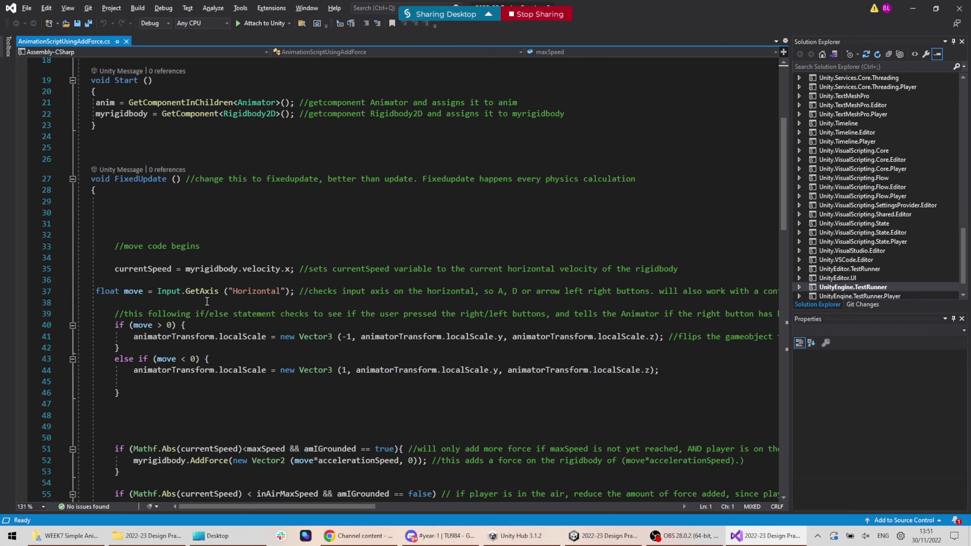
scroll(207, 302, "down", 3)
scroll(294, 378, "down", 1)
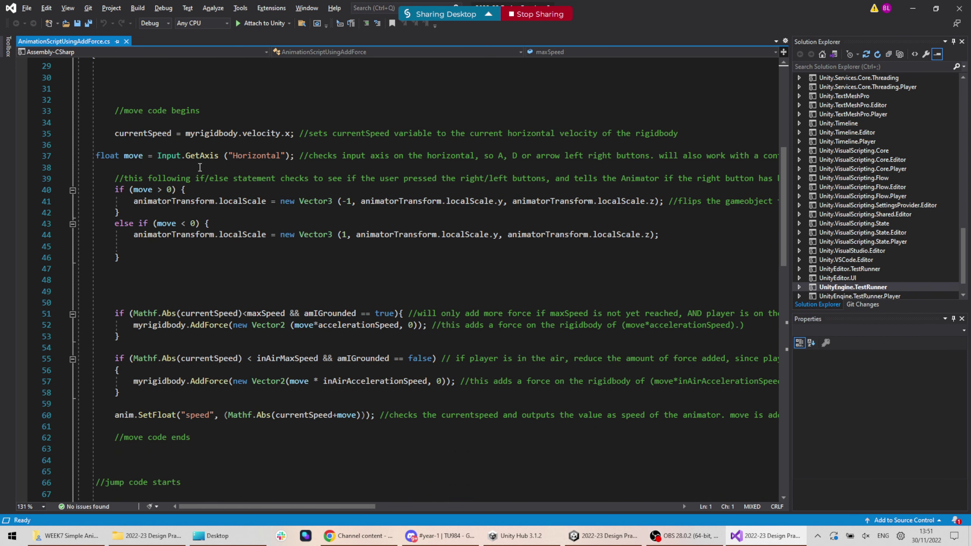
scroll(196, 191, "down", 2)
scroll(192, 180, "down", 2)
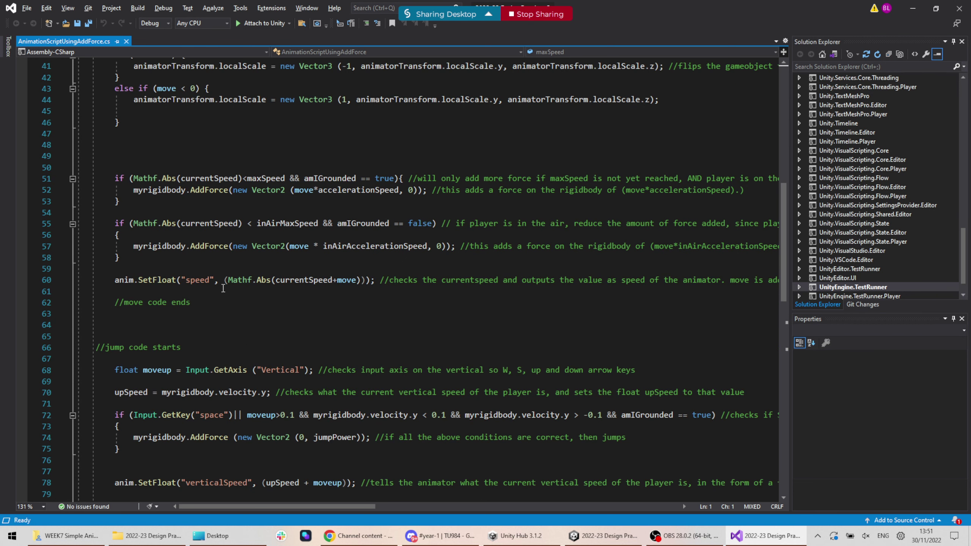
key("alt+Tab")
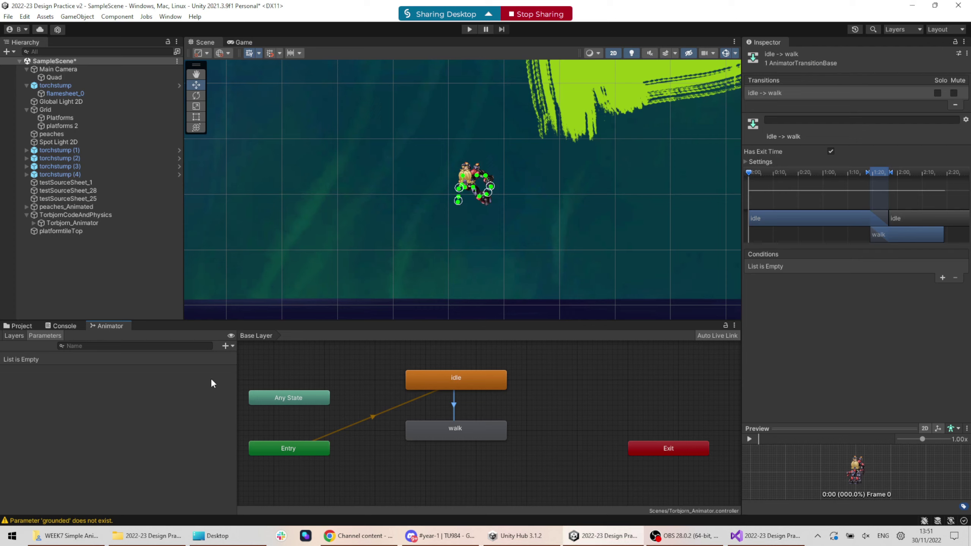
Add a Float parameter named speed to the Torbjorn_Animator controller
left_click(226, 346)
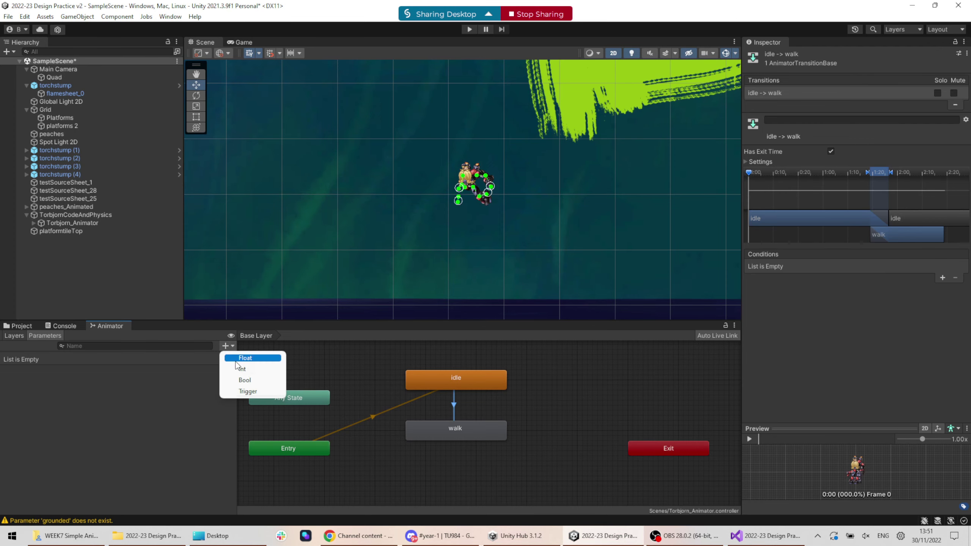
left_click(255, 362)
type("speed")
key("Return")
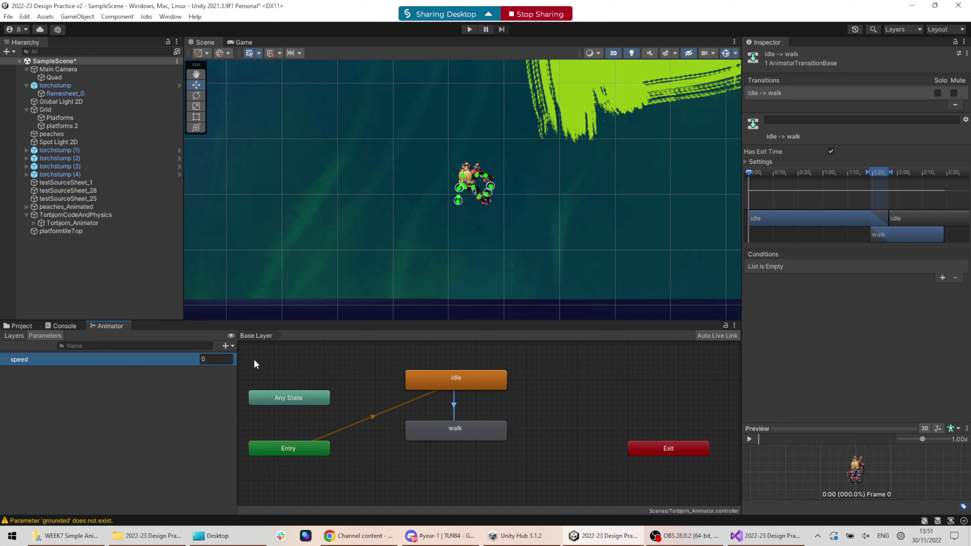
Give the idle -> walk transition the condition speed Greater 0.1
left_click(941, 277)
key("Tab")
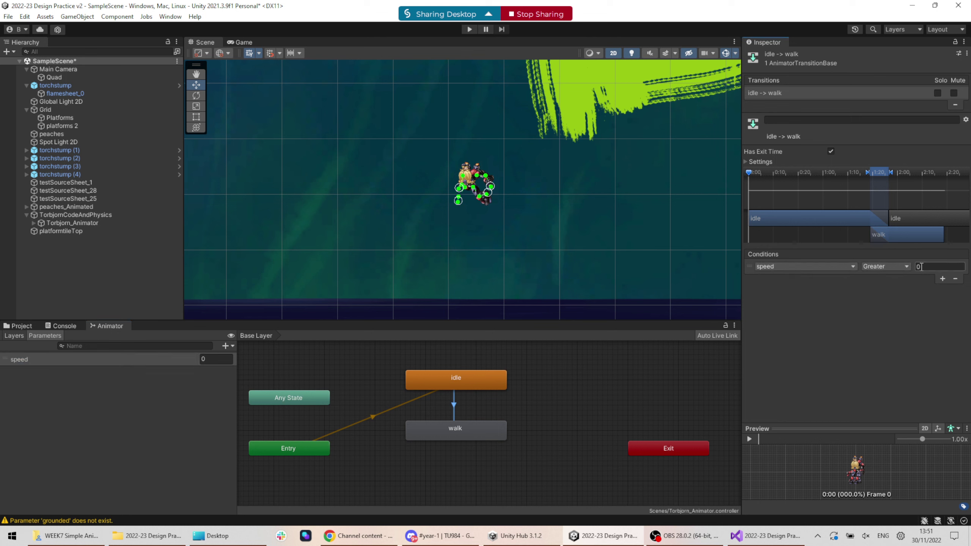
type("0.1")
Create a transition from walk back to idle with the condition speed Less 0.1
right_click(479, 430)
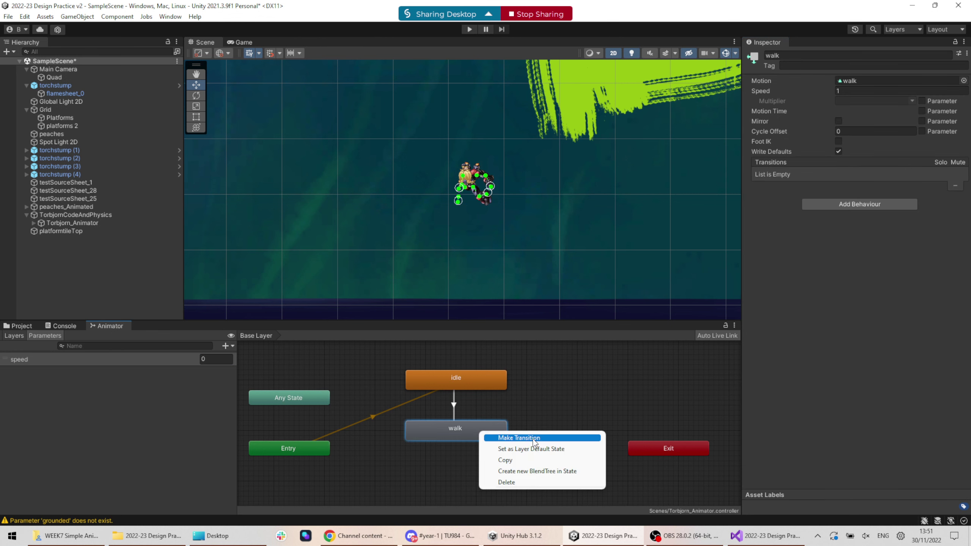
left_click(497, 437)
left_click(473, 380)
left_click(457, 407)
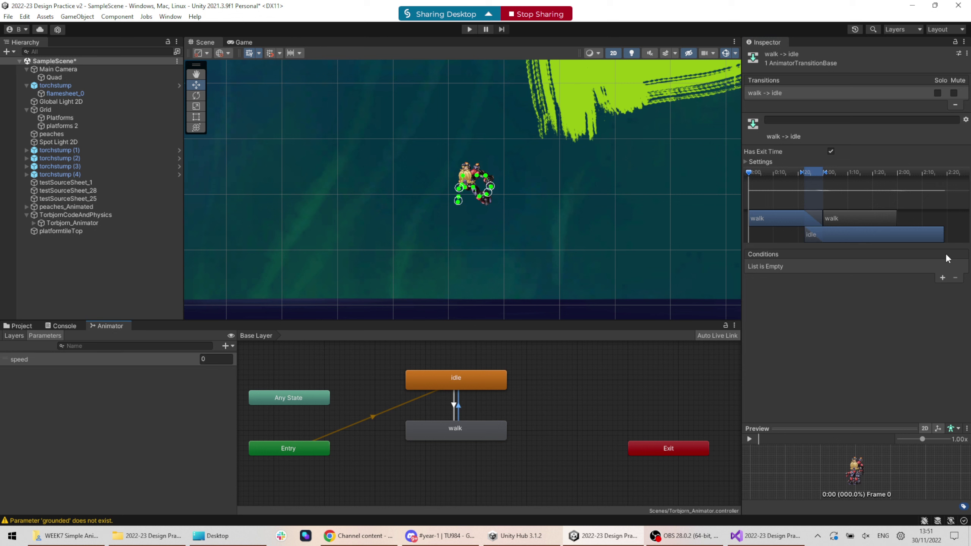
left_click(943, 278)
left_click(894, 289)
key("Tab")
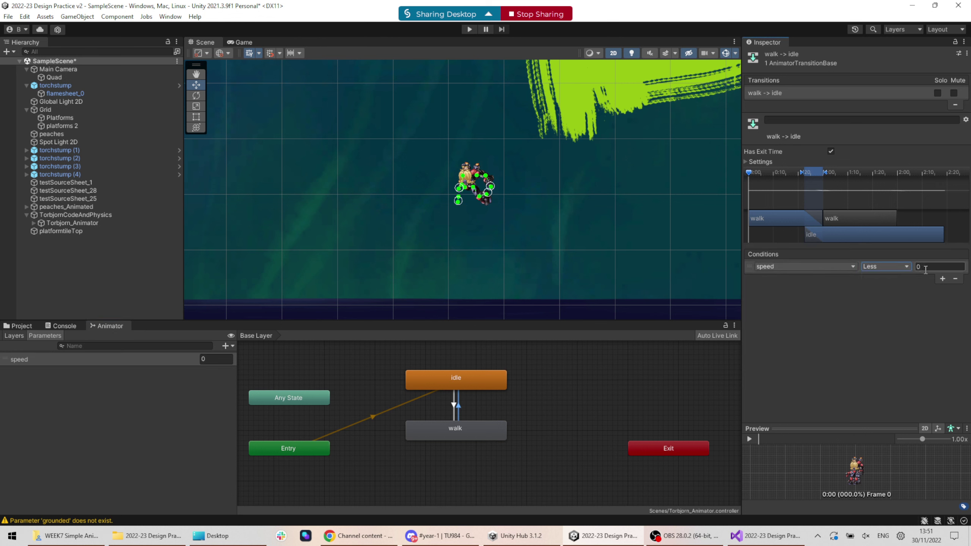
type("0.1")
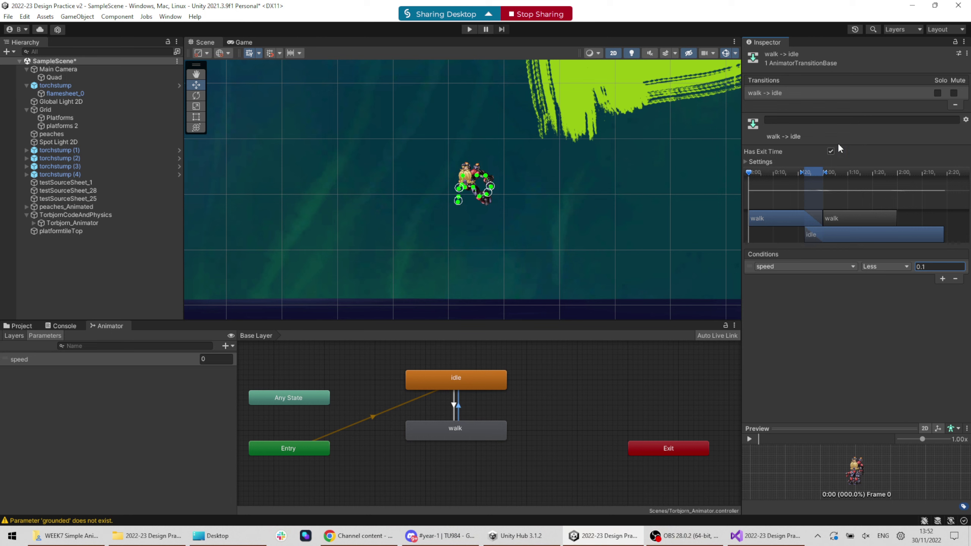
Turn off Has Exit Time on both the walk -> idle and idle -> walk transitions
left_click(831, 151)
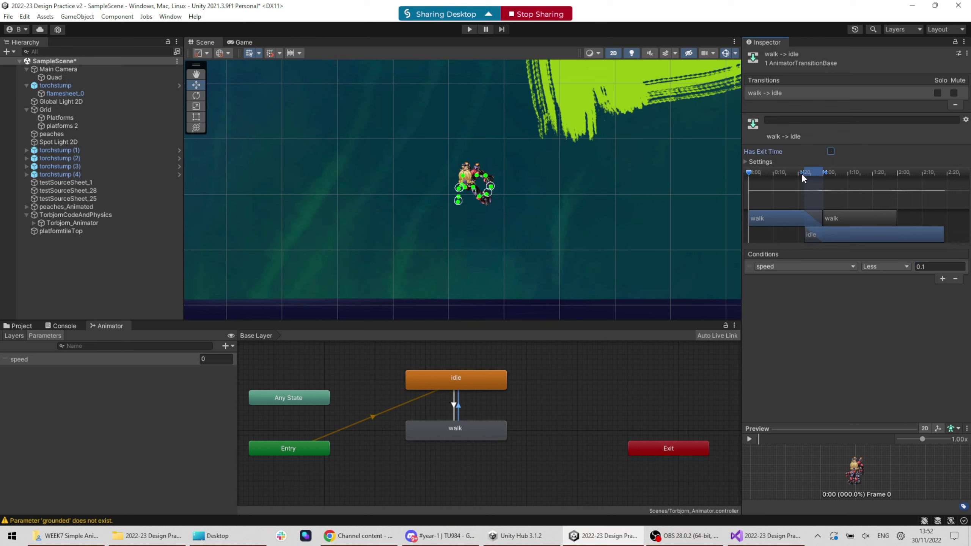
left_click(455, 405)
left_click(831, 152)
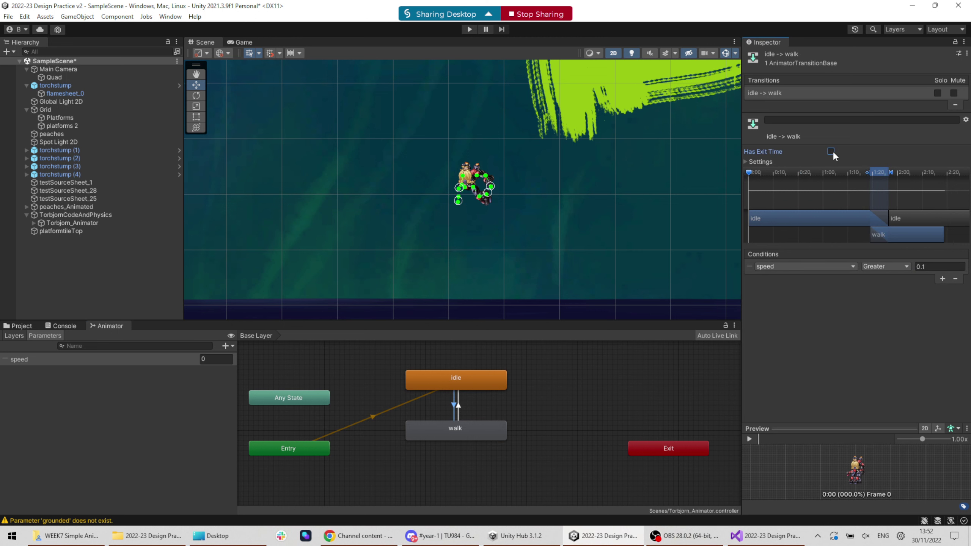
Play the scene to test the idle and walk animations while moving in both directions, then stop play mode
left_click(470, 29)
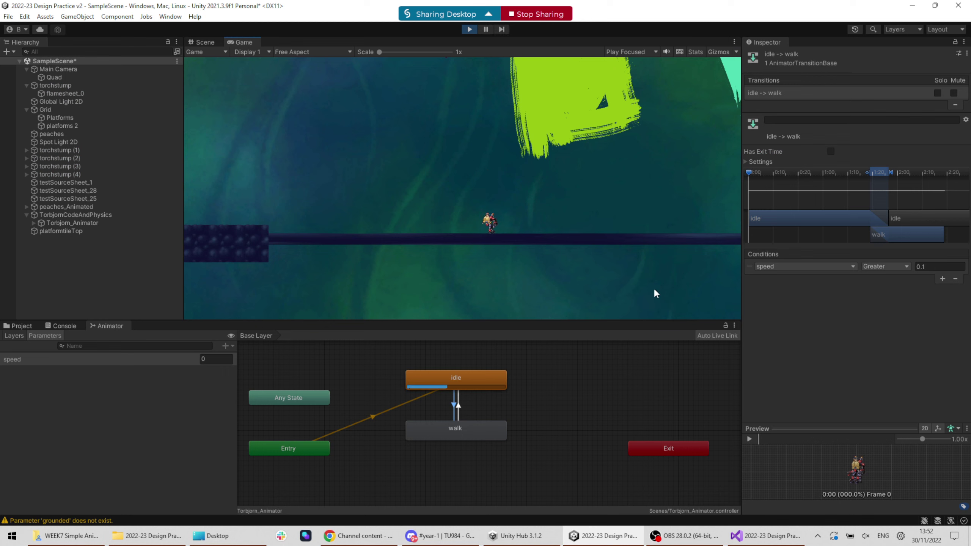
key("d")
key("a")
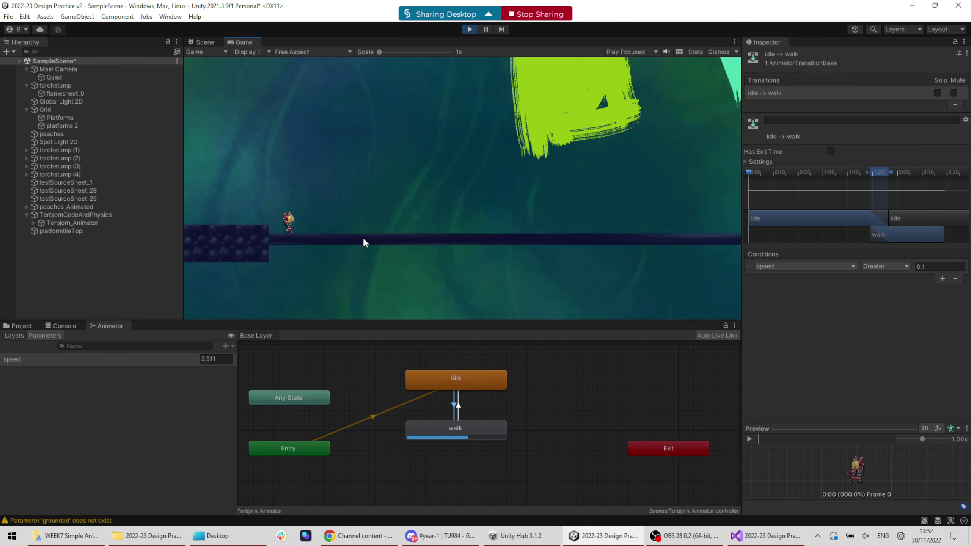
left_click(469, 30)
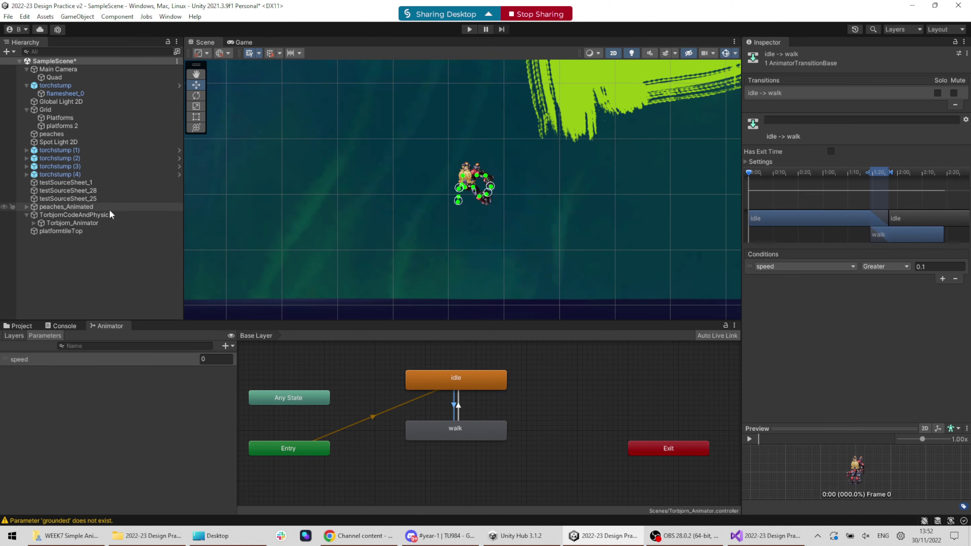
Deactivate the Main Camera's Quad background and play-test the walk animation in both directions against the plain backdrop, then stop play mode
left_click(61, 77)
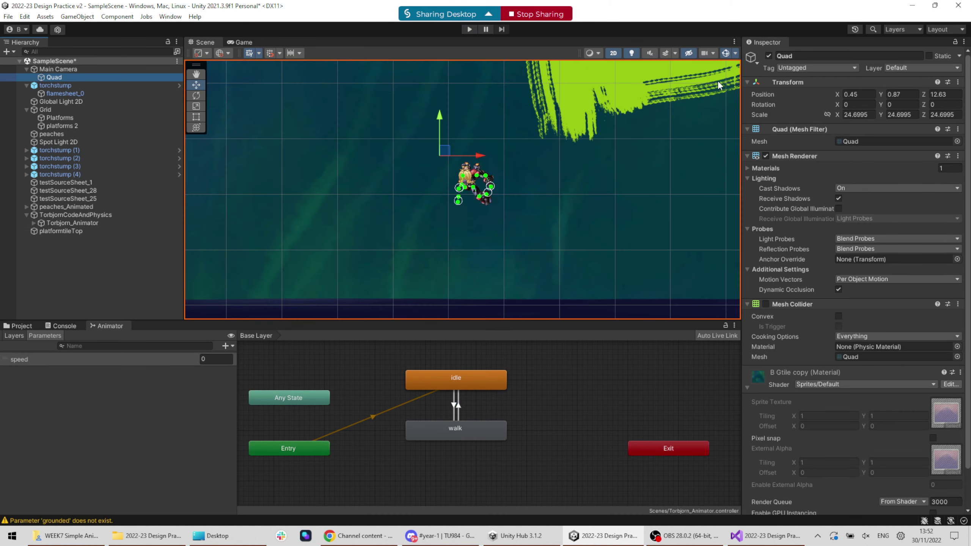
left_click(768, 56)
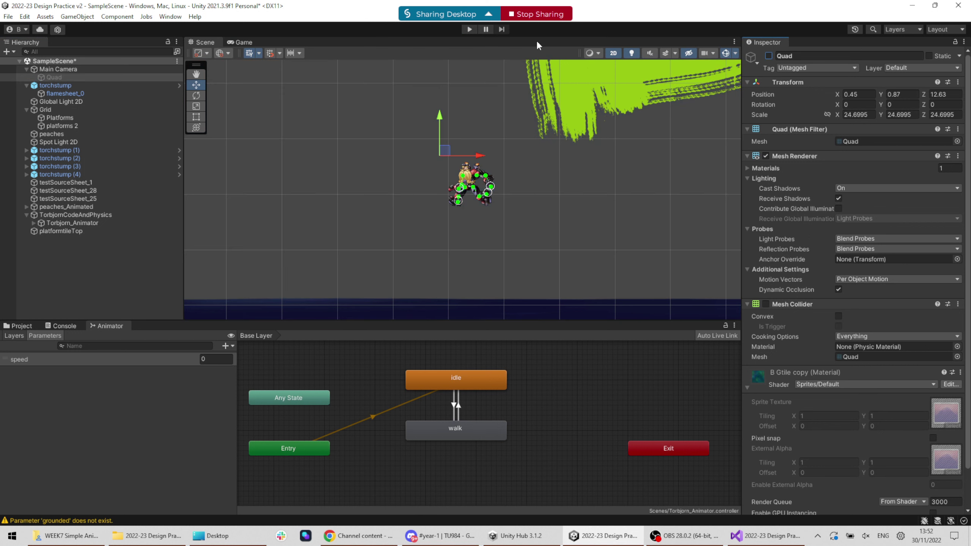
left_click(470, 30)
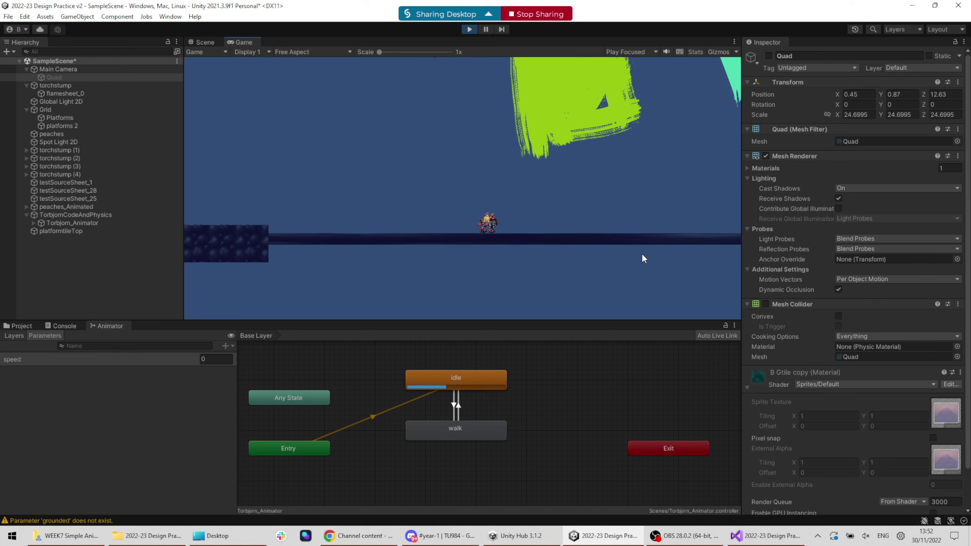
key("d")
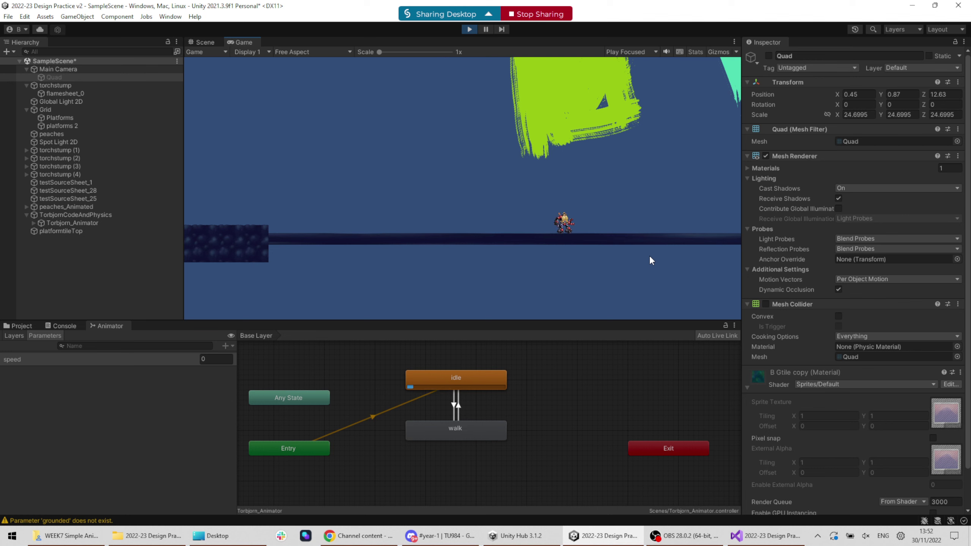
key("a")
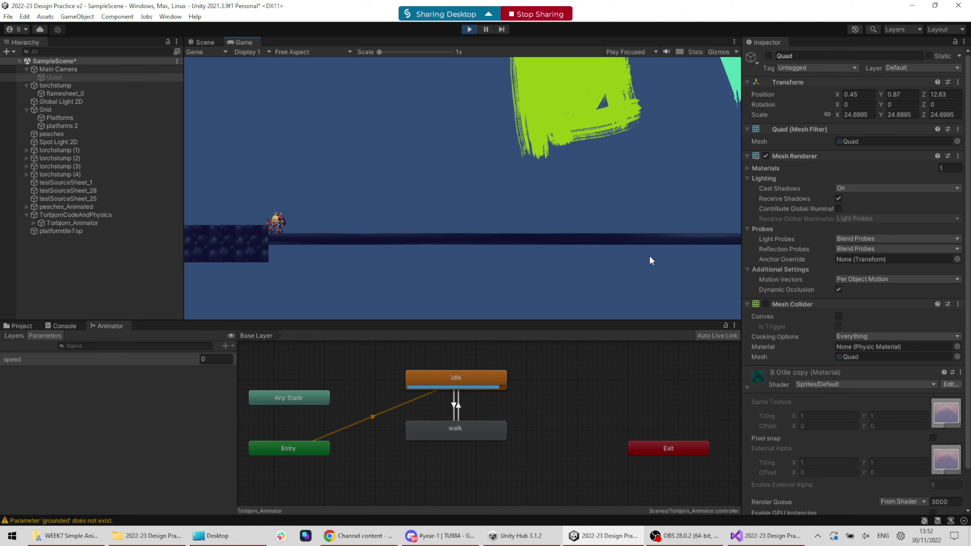
key("d")
key("d")
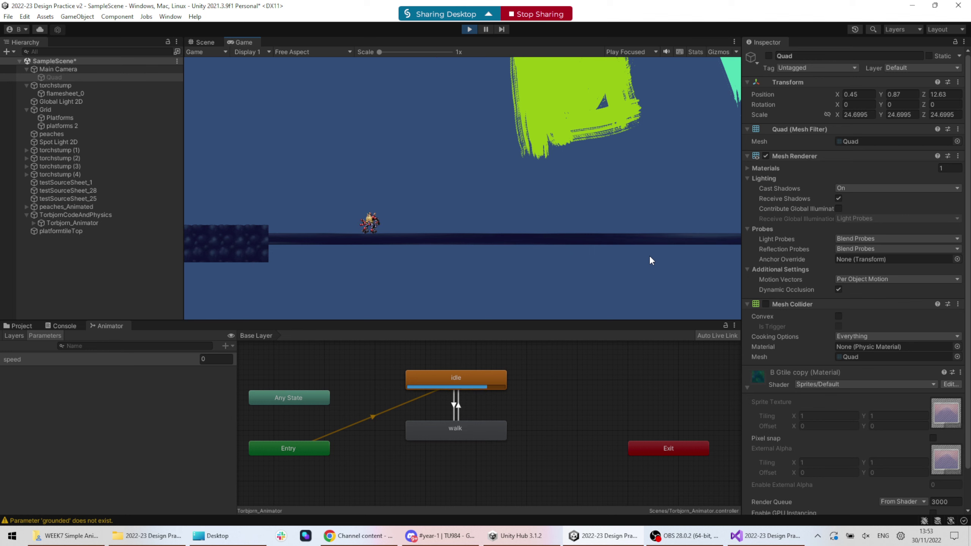
left_click(470, 30)
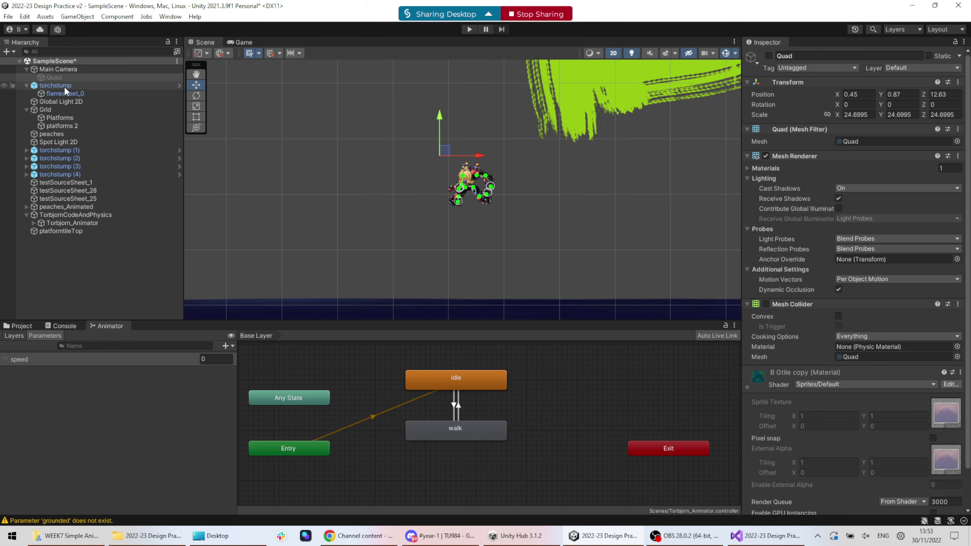
left_click(687, 536)
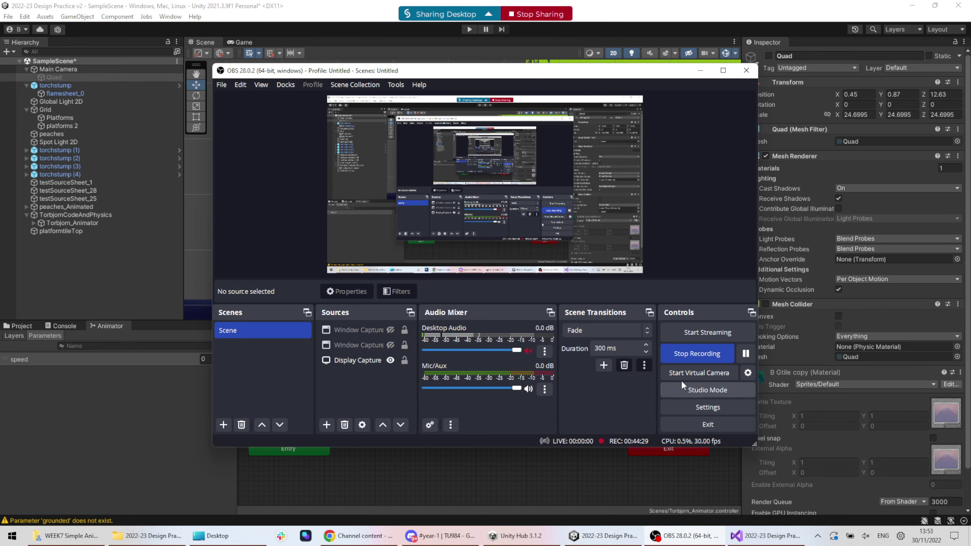